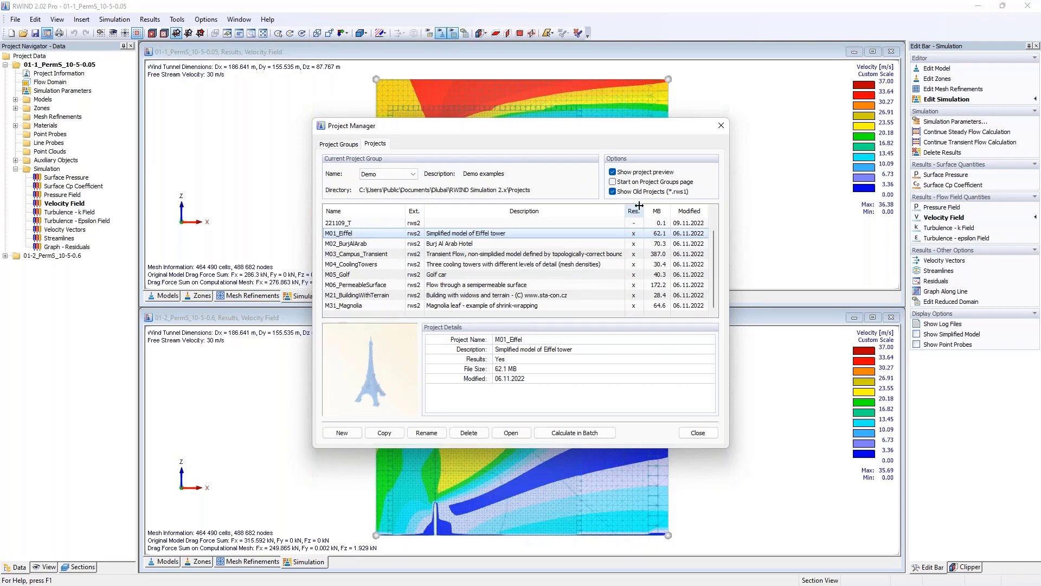
Preview the M06_PermeableSurface demo project in the Project Manager, and close the manager
left_click(464, 281)
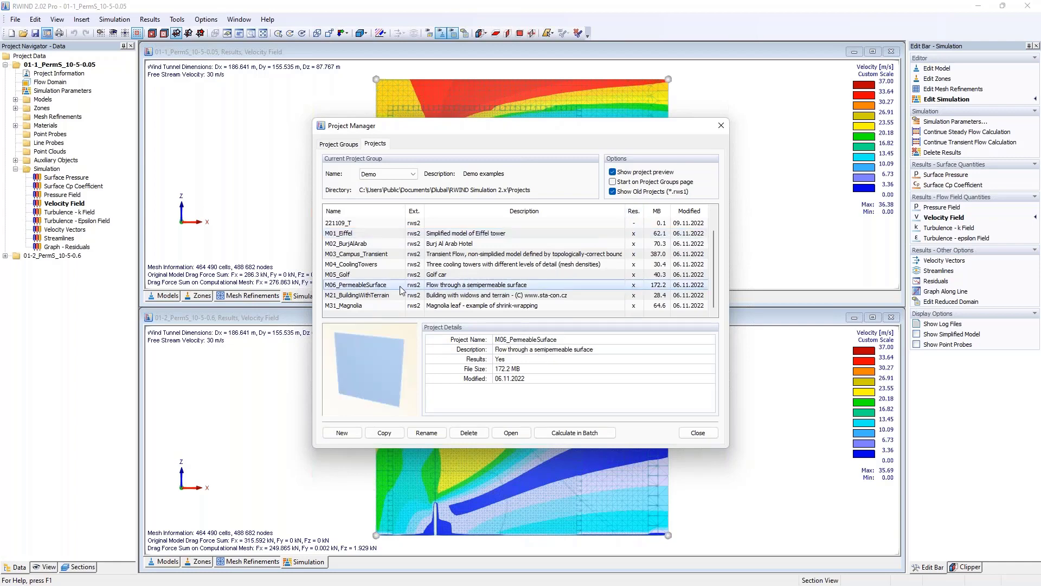
left_click(721, 125)
Show the plain model geometry of 01-1_PermS_10-5-0.05 and 01-2_PermS_10-5-0.6 from an angled 3D view
middle_click_drag(652, 158, 750, 162, "ctrl")
left_click(166, 562)
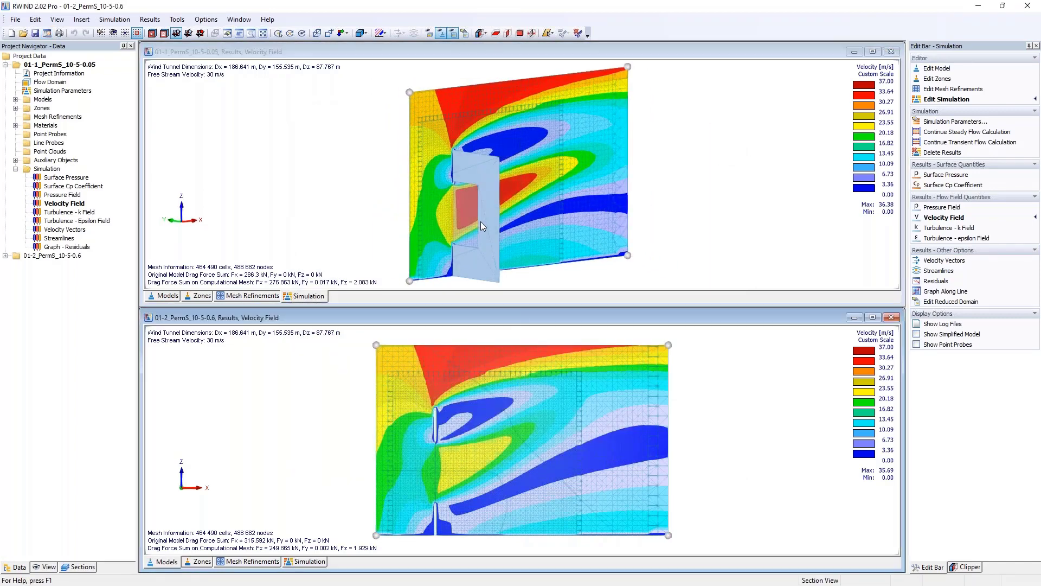
middle_click_drag(520, 429, 616, 400, "ctrl")
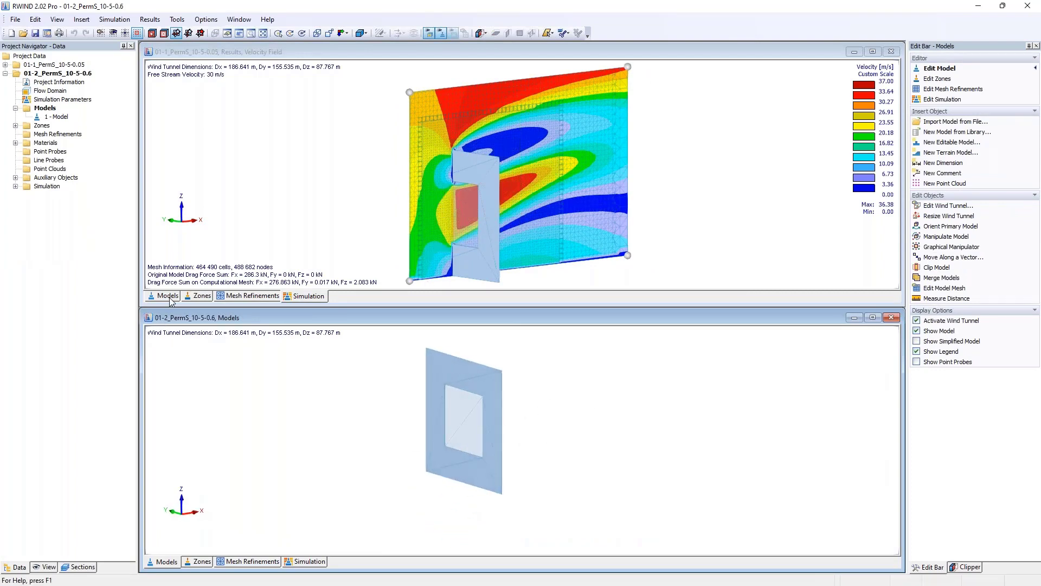
left_click(471, 170)
left_click(471, 168)
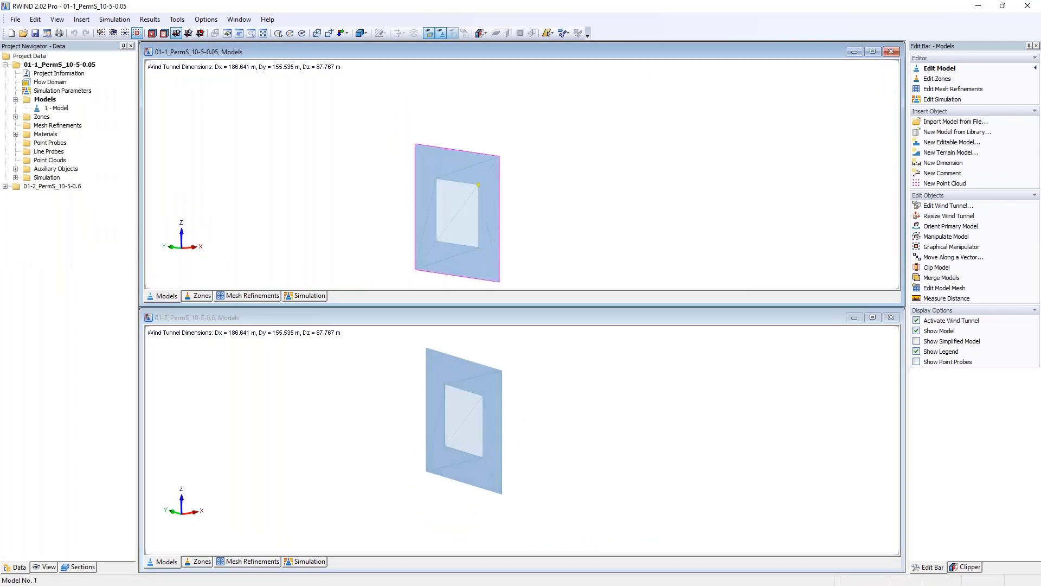
Show the velocity field of 01-2_PermS_10-5-0.6, and switch that project to its zone view
left_click(306, 561)
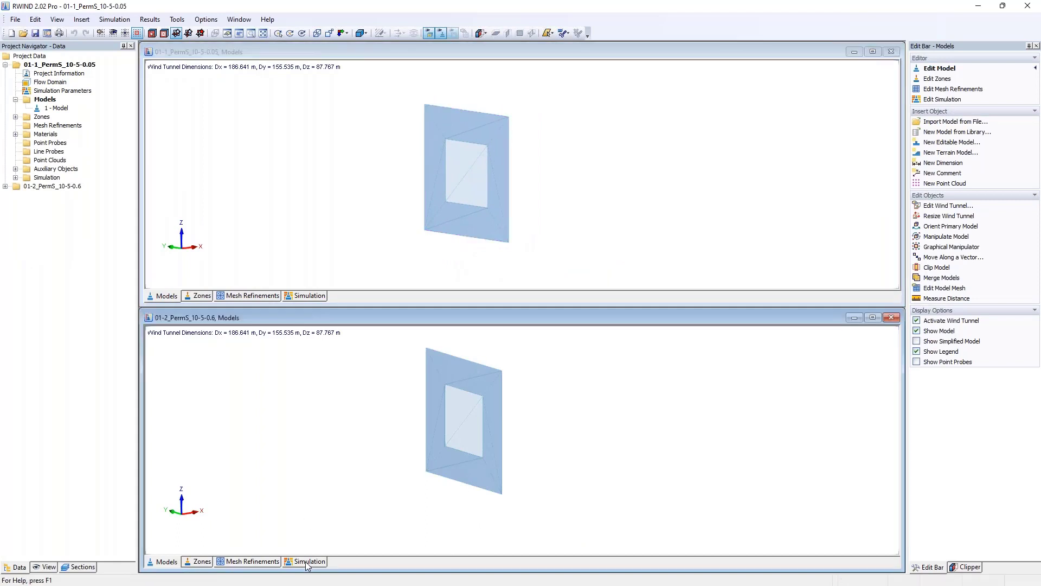
left_click(422, 145)
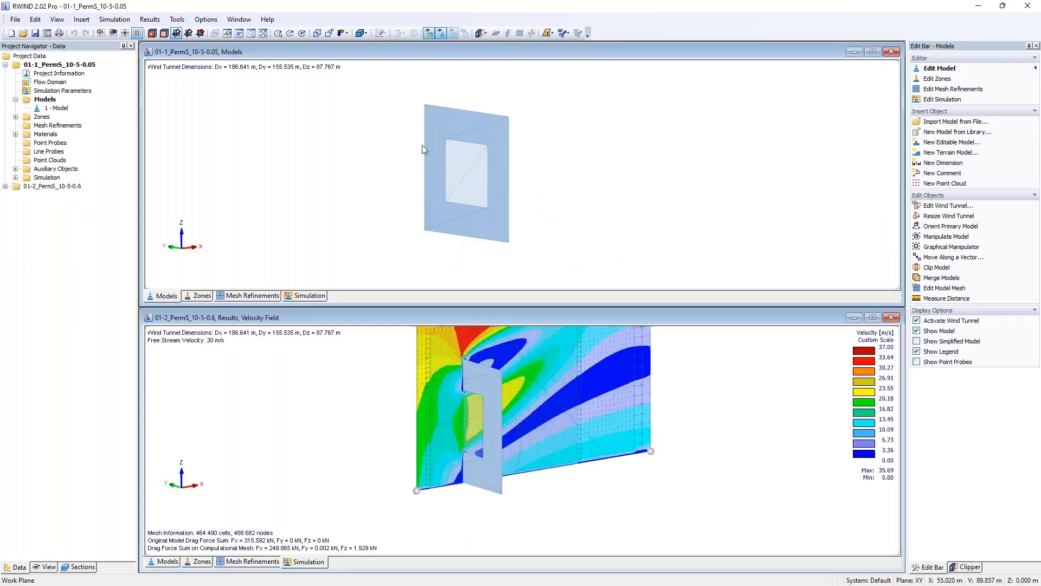
left_click(200, 562)
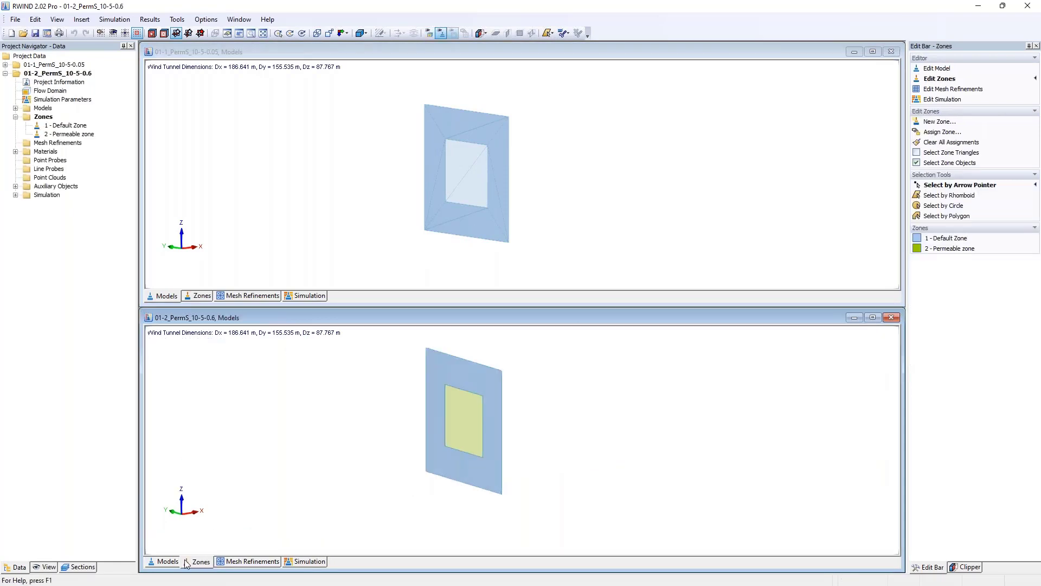
middle_click_drag(484, 426, 484, 443)
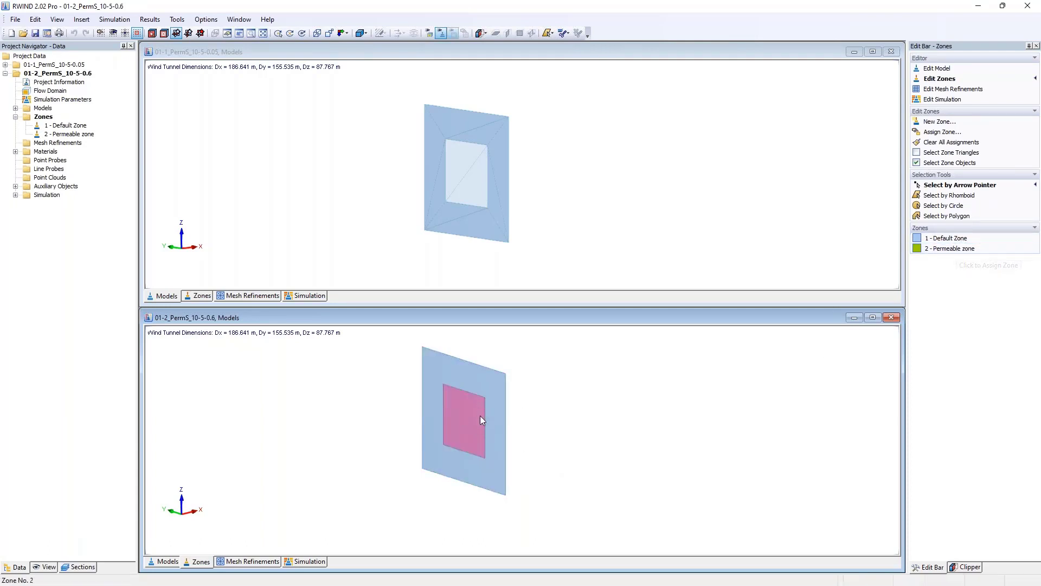
Examine the Darcy, inertial and porous media length settings of the permeable zone's material in 01-2_PermS_10-5-0.6
double_click(69, 134)
left_click_drag(425, 161, 271, 128)
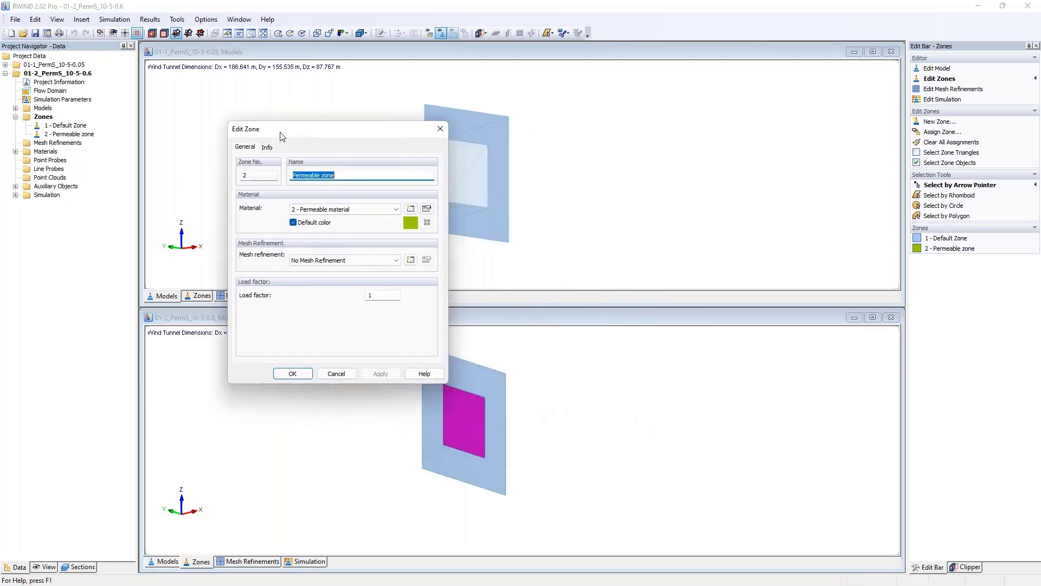
left_click(427, 209)
left_click_drag(378, 145, 605, 151)
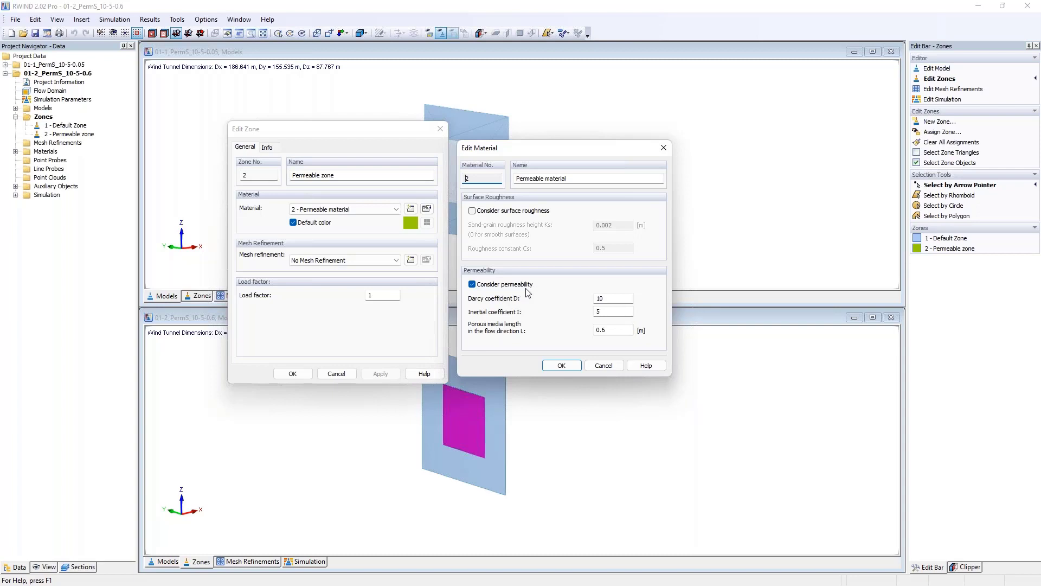
left_click(613, 298)
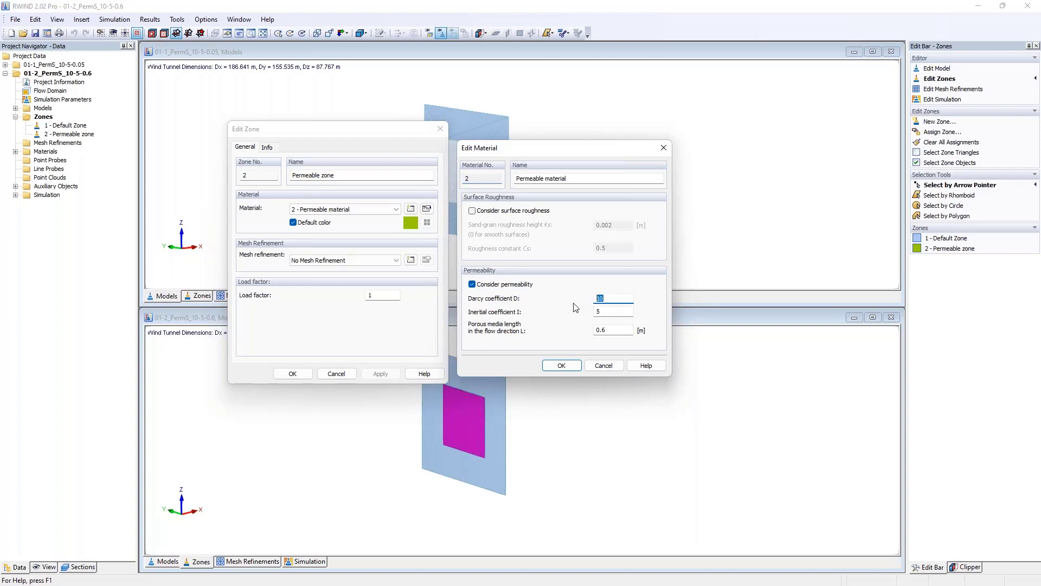
key("Tab")
left_click(606, 312)
key("Tab")
key("Return")
left_click(440, 128)
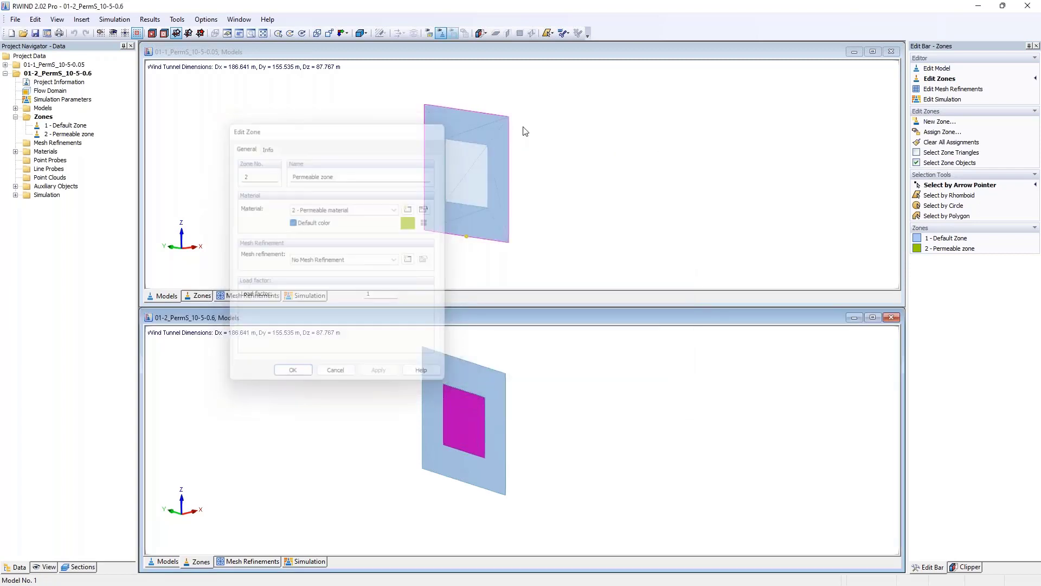
Examine the permeability settings of the permeable zone's material in 01-1_PermS_10-5-0.05, and close them unchanged
left_click(478, 132)
left_click(16, 117)
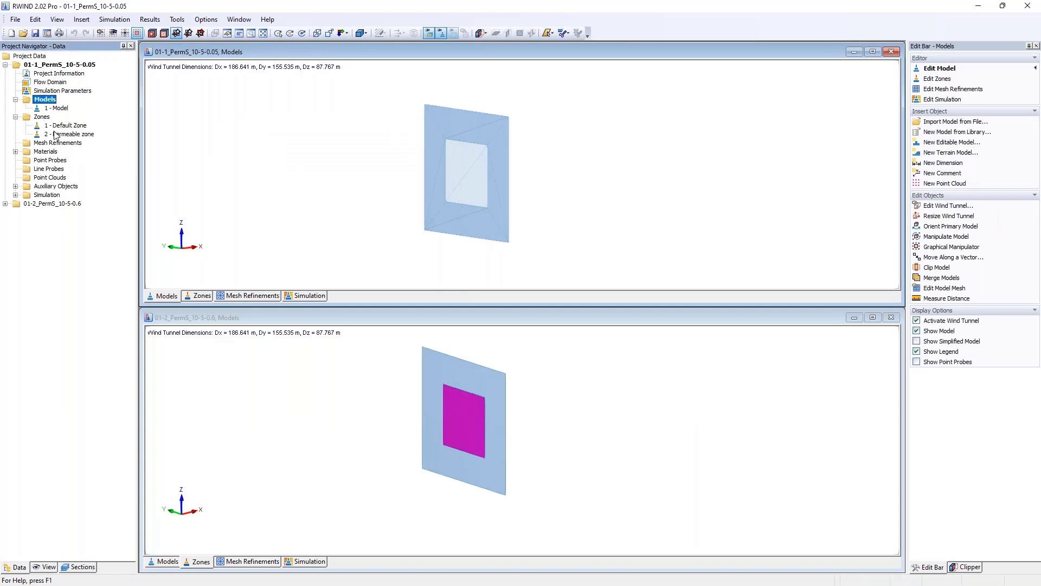
double_click(68, 134)
left_click(610, 248)
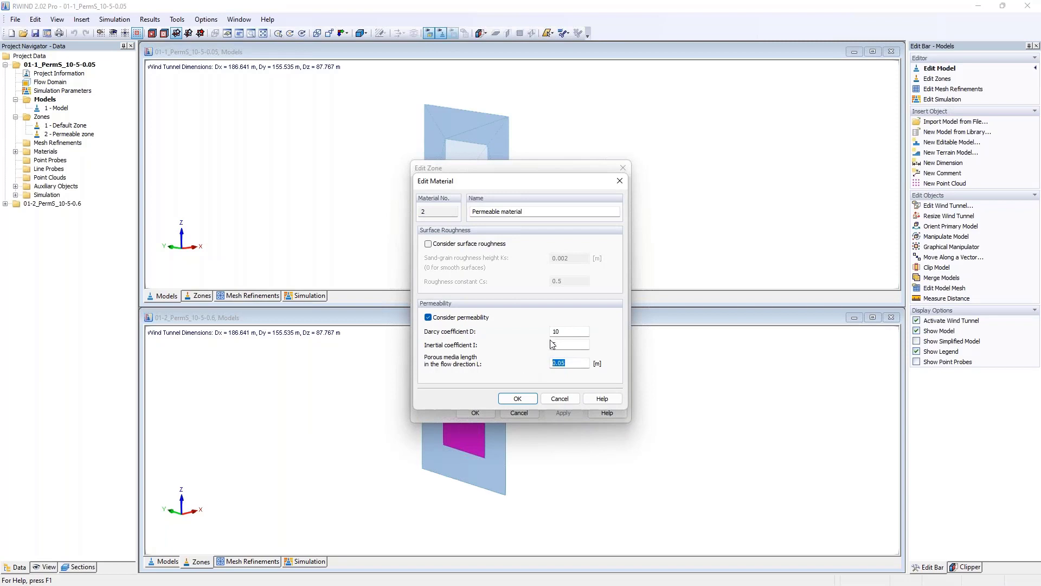
left_click(620, 181)
left_click(622, 168)
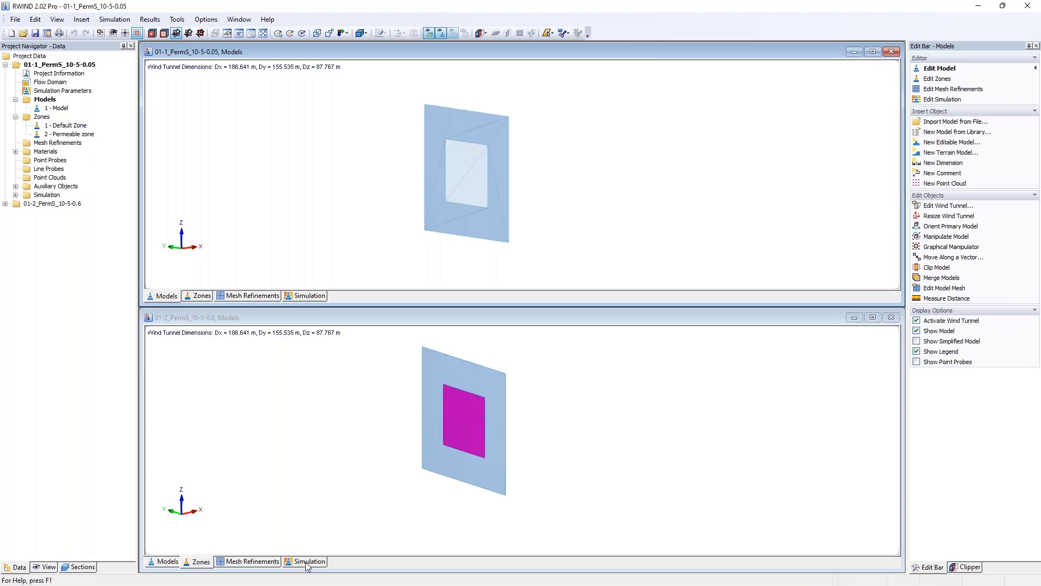
Show the velocity field of 01-2_PermS_10-5-0.6 viewed in the Y-direction
left_click(584, 404)
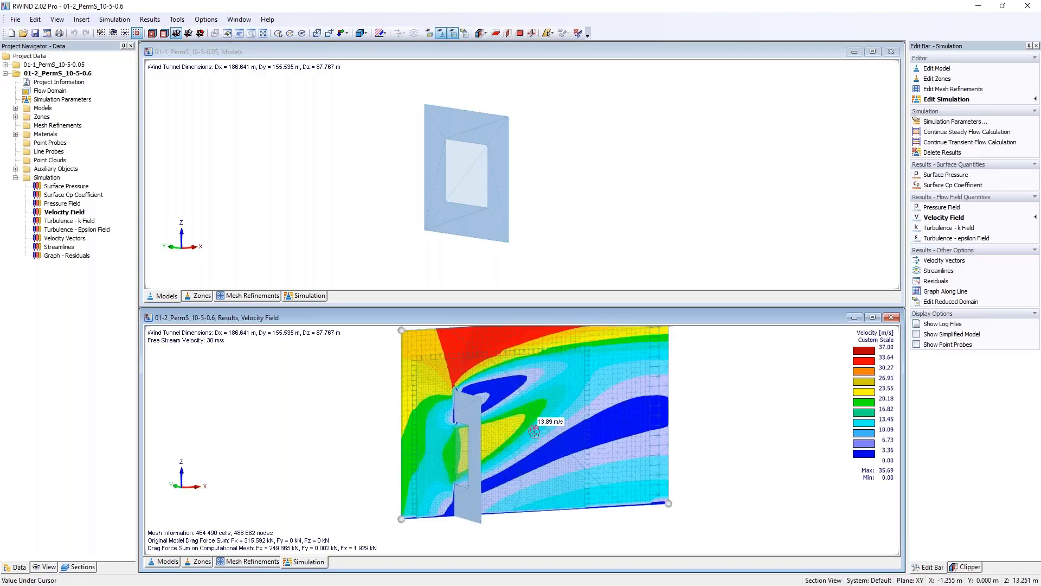
left_click(350, 34)
left_click(348, 34)
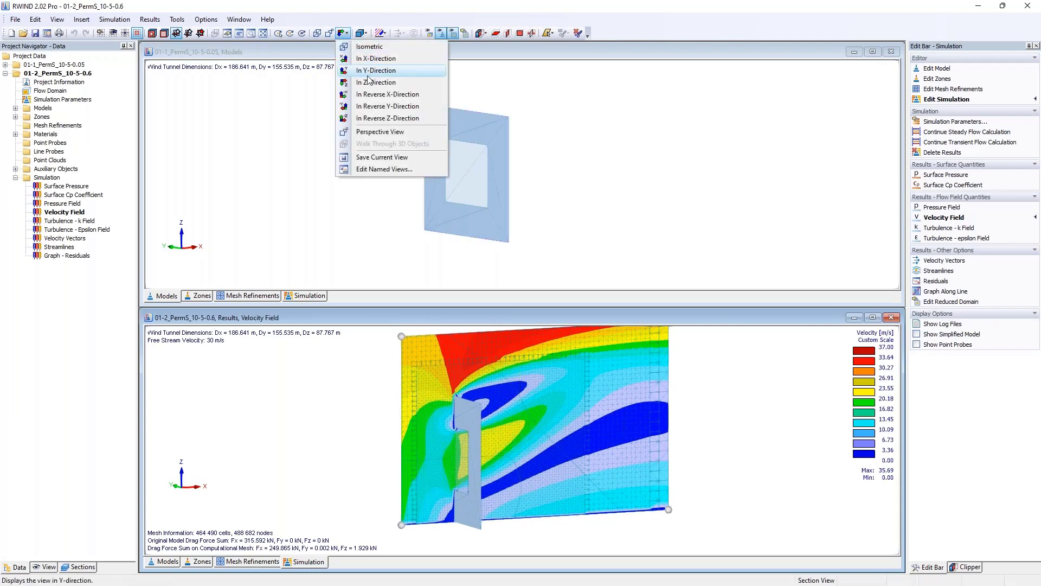
left_click(386, 106)
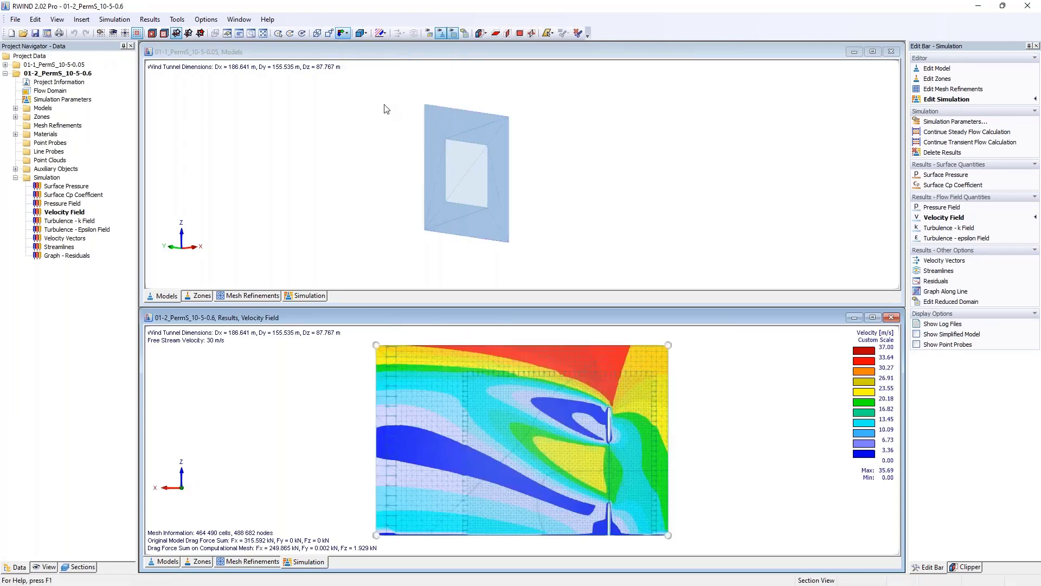
left_click(331, 33)
left_click(330, 33)
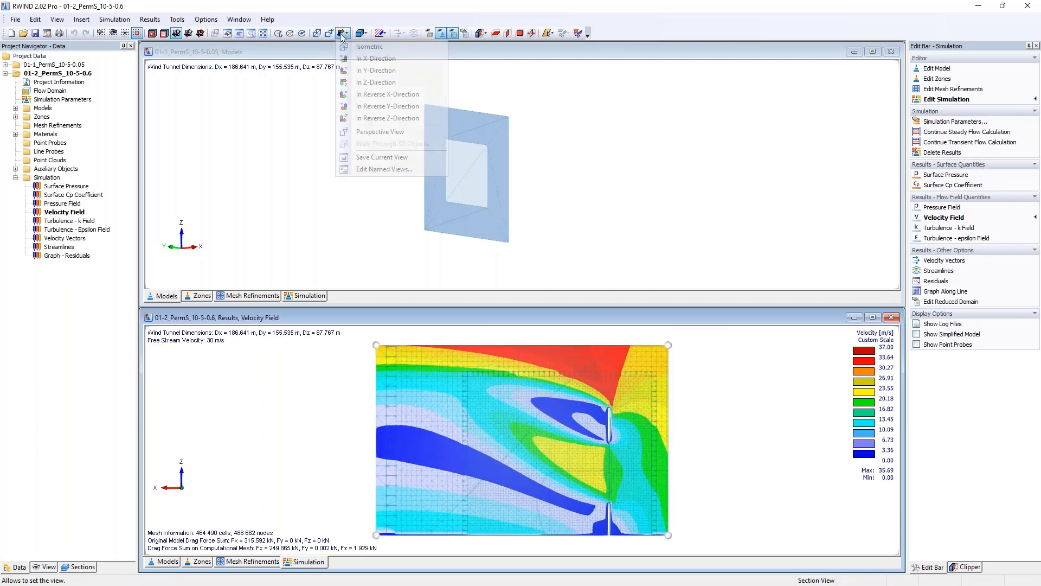
left_click(388, 64)
View 01-1_PermS_10-5-0.05 in the Y-direction and show its simulated velocity field for comparison
left_click(346, 33)
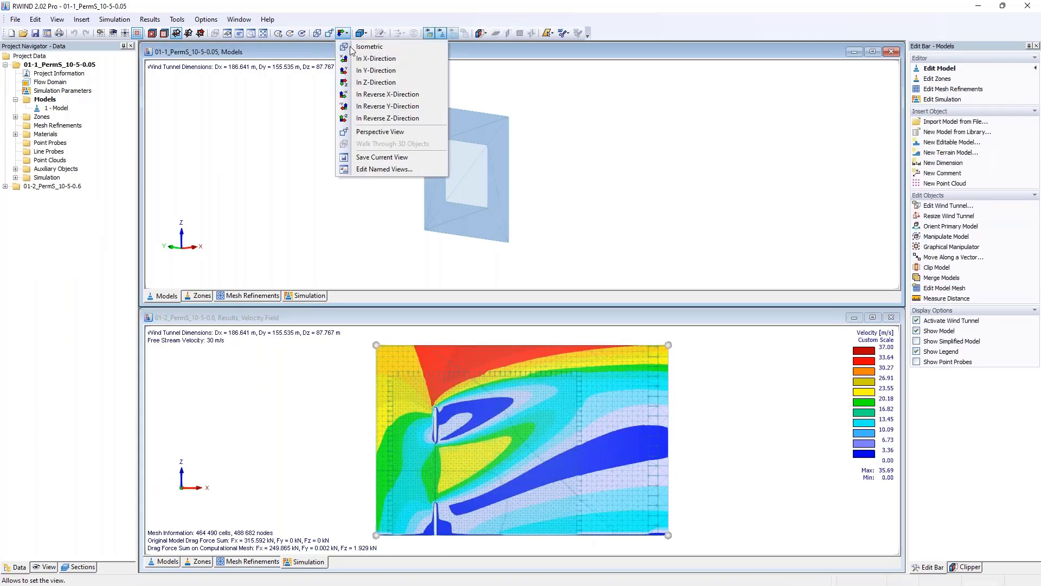
left_click(373, 71)
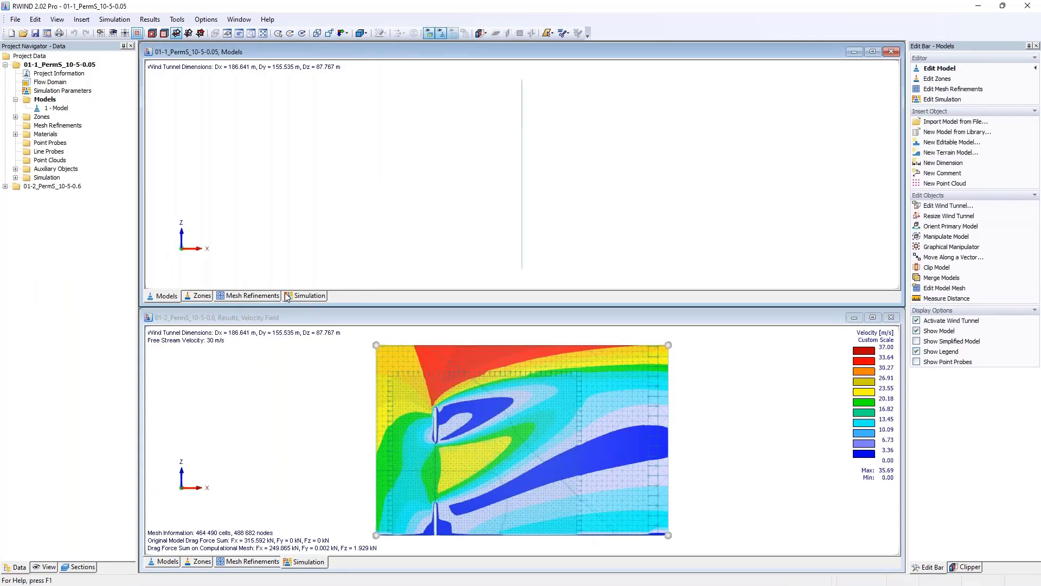
left_click(305, 295)
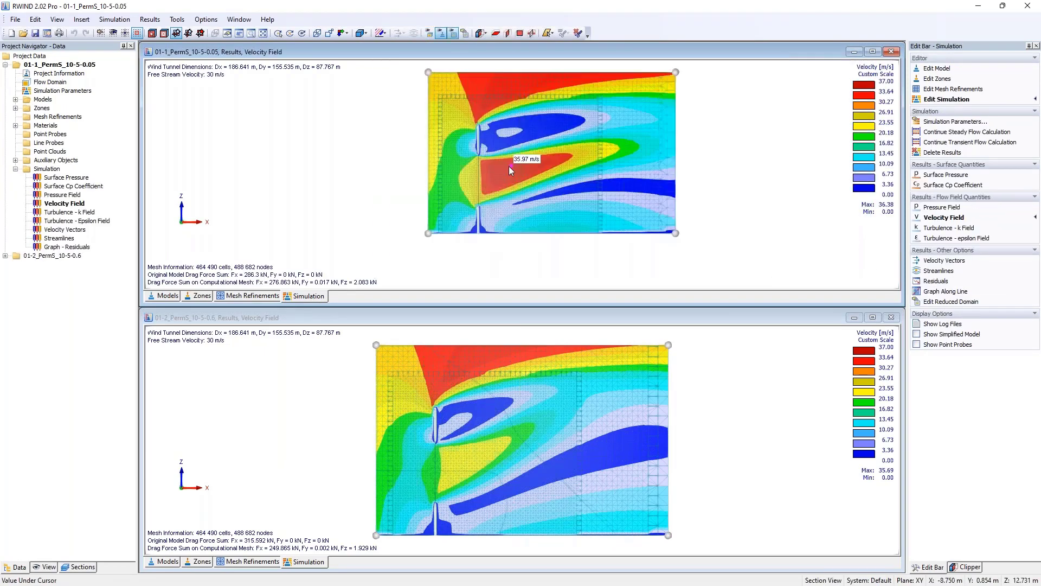
middle_click_drag(510, 170, 469, 198)
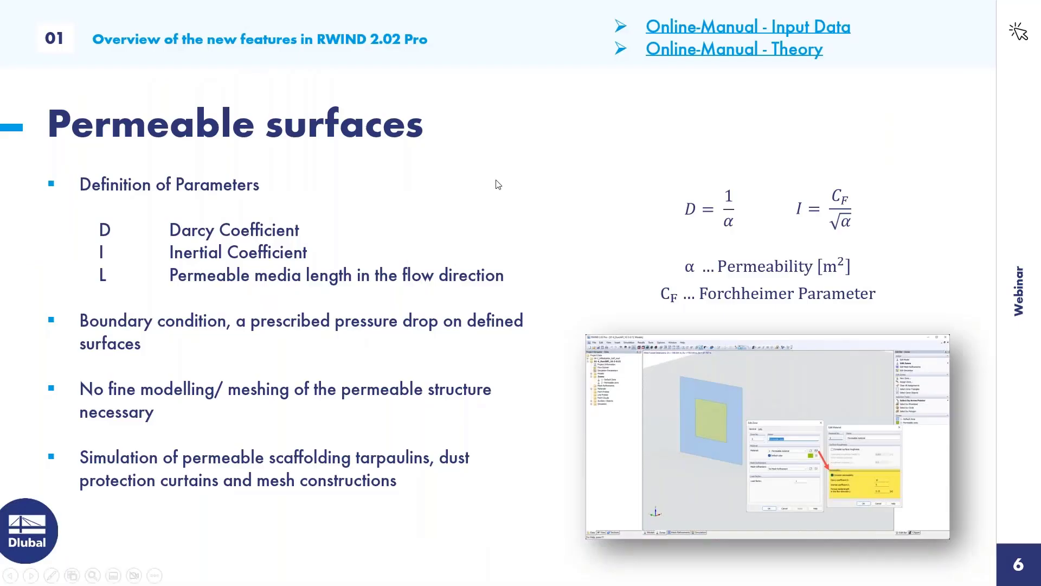
key("Right")
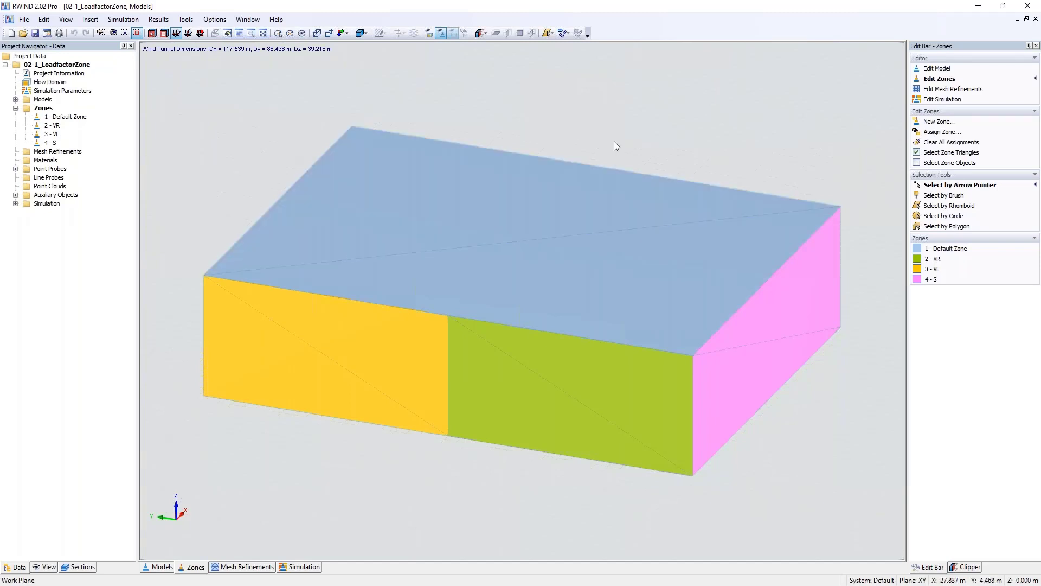
Examine the load factor of zone 2 - VR in the 02-1_LoadfactorZone project, keeping its value
scroll(617, 146, "down", 4)
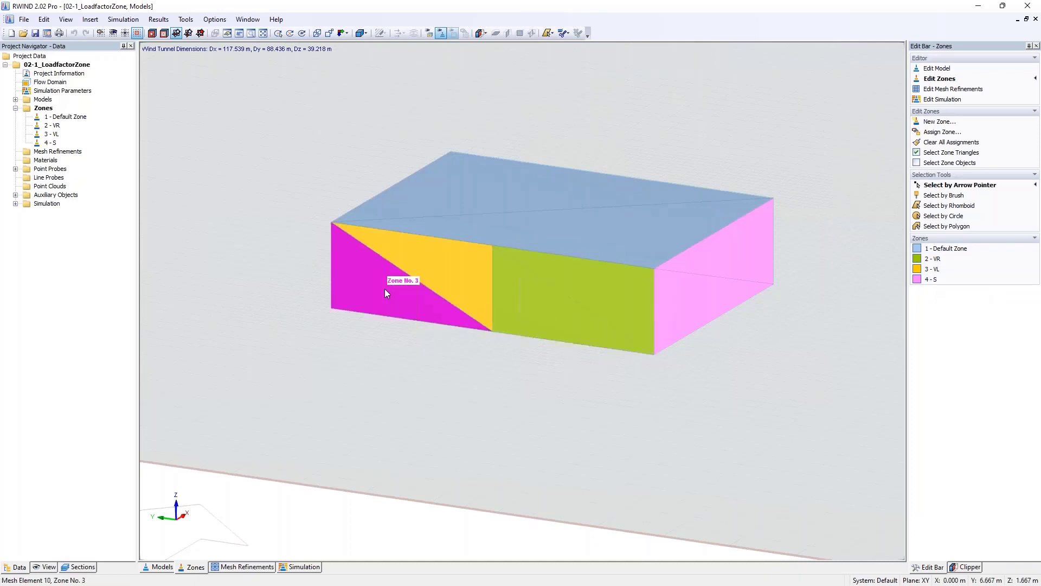
middle_click_drag(710, 280, 447, 242, "ctrl")
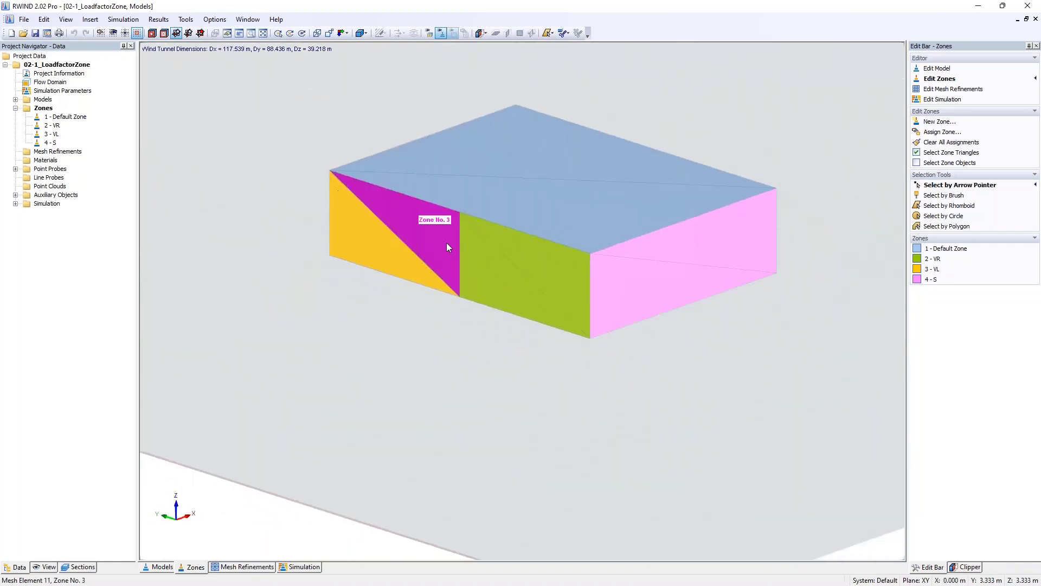
double_click(54, 127)
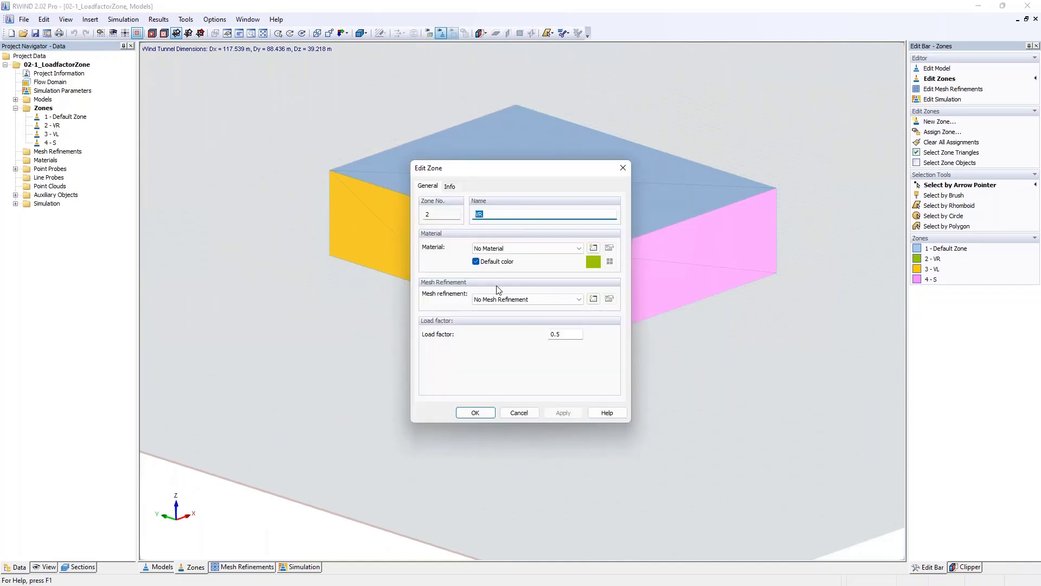
left_click_drag(476, 171, 672, 183)
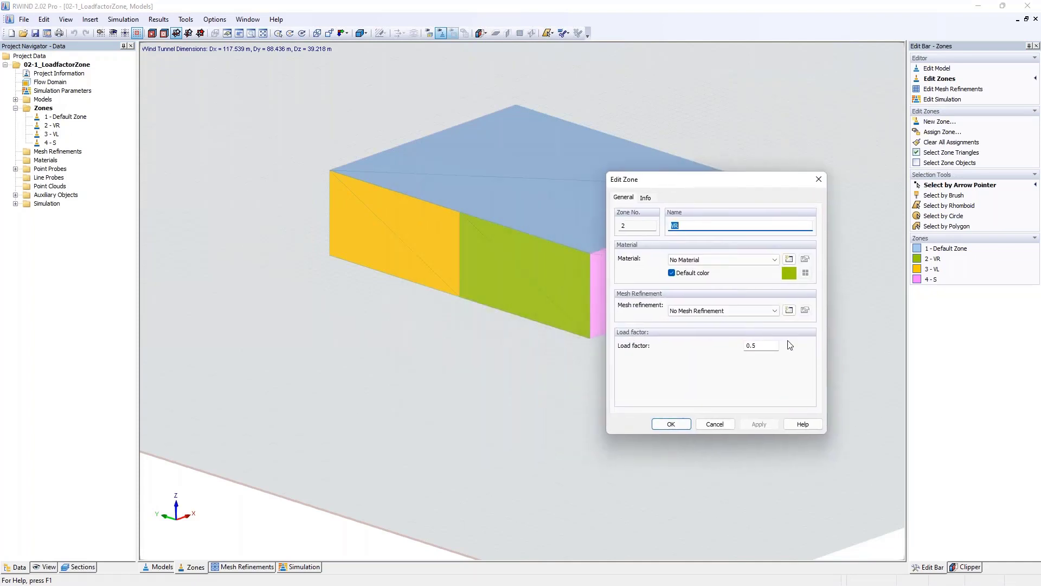
double_click(751, 346)
left_click(770, 347)
left_click_drag(774, 346, 724, 342)
key("Return")
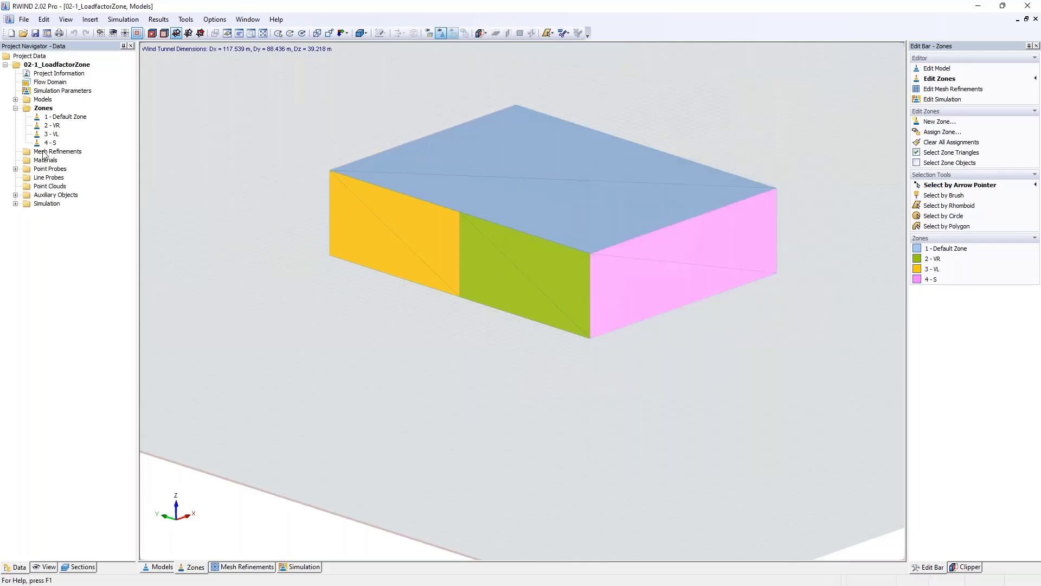
Examine the load factor of zone 3 - VL, and close its settings unchanged
double_click(333, 249)
key("Tab")
key("Tab")
key("Tab")
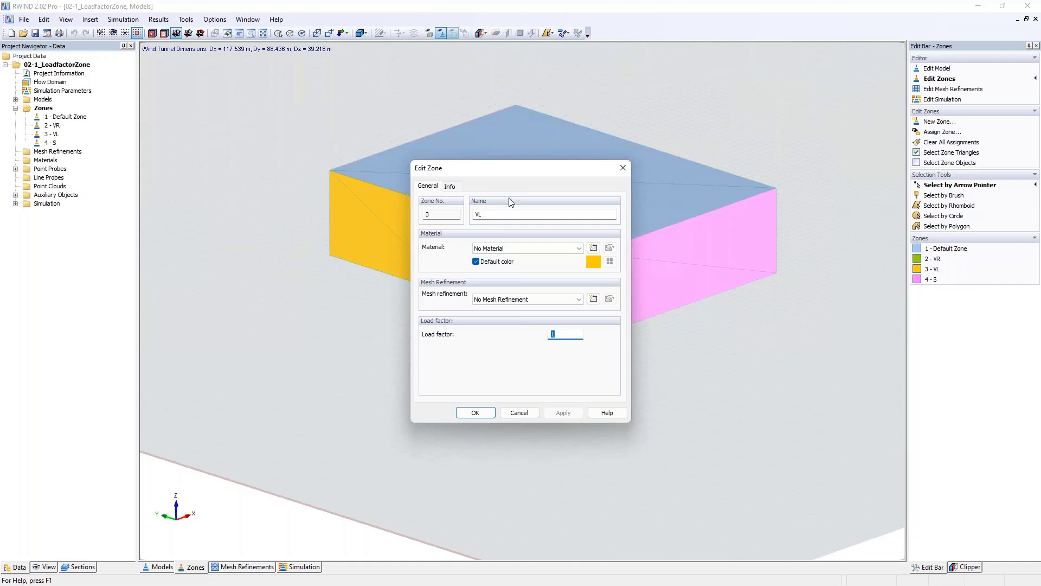
left_click(622, 167)
Examine the load factor of zone 4 - S, keeping its value
double_click(51, 143)
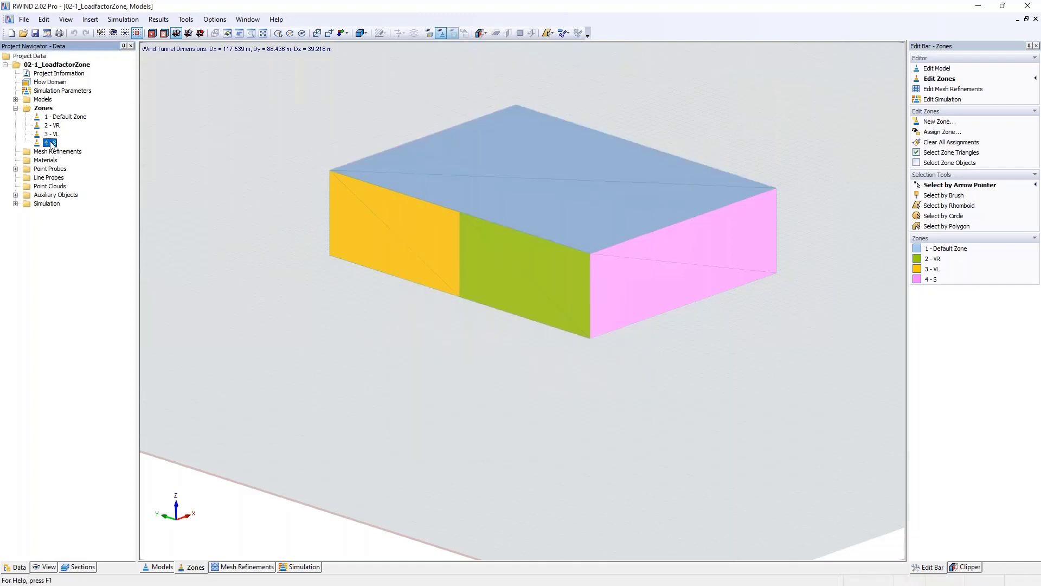
key("Tab")
key("Tab")
key("Tab")
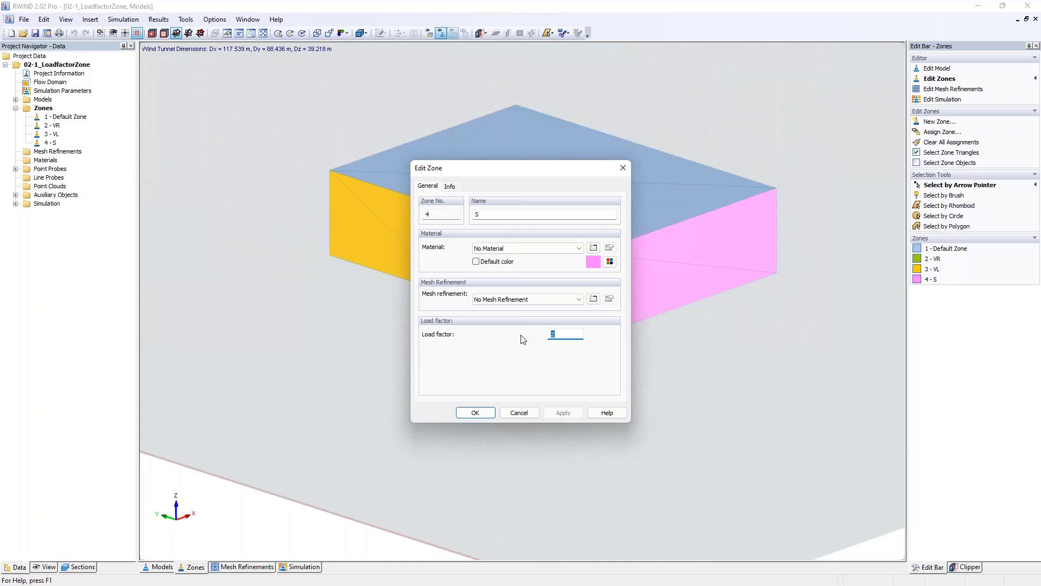
key("Return")
Show the simulated surface pressure only for the mesh section Zone Nr. 2 - VR
left_click(298, 566)
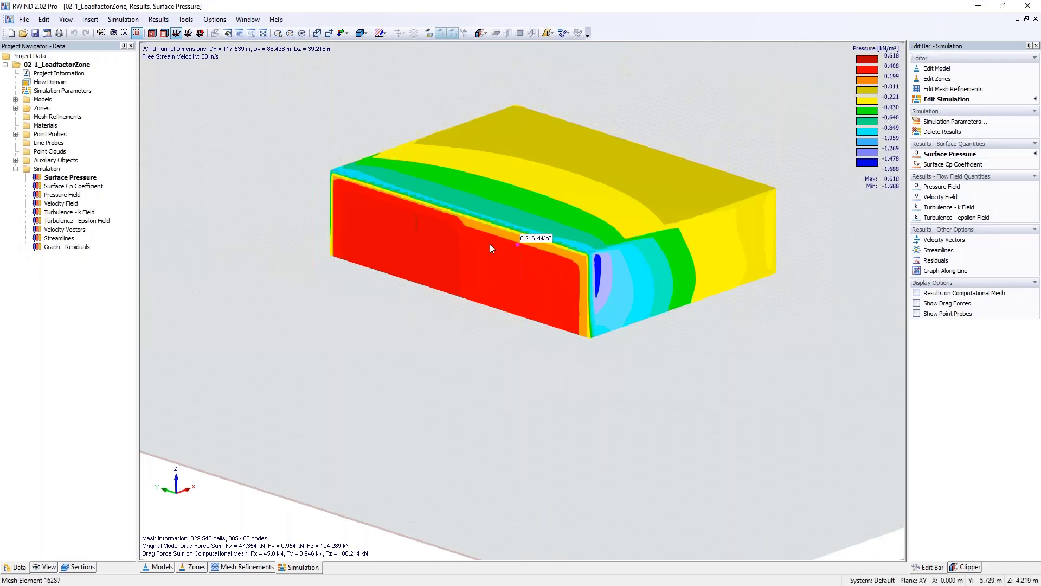
left_click(78, 567)
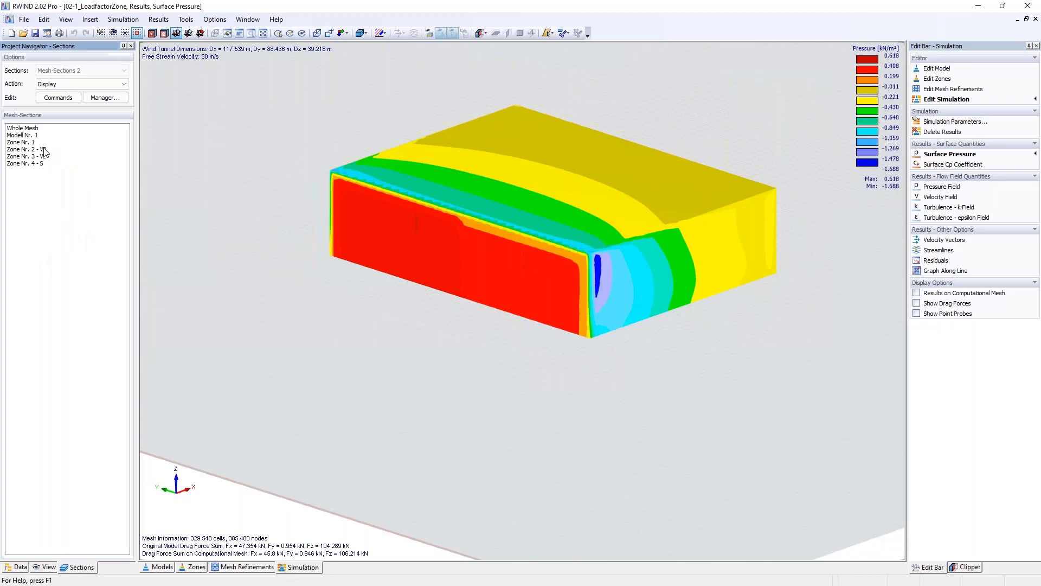
left_click(27, 149)
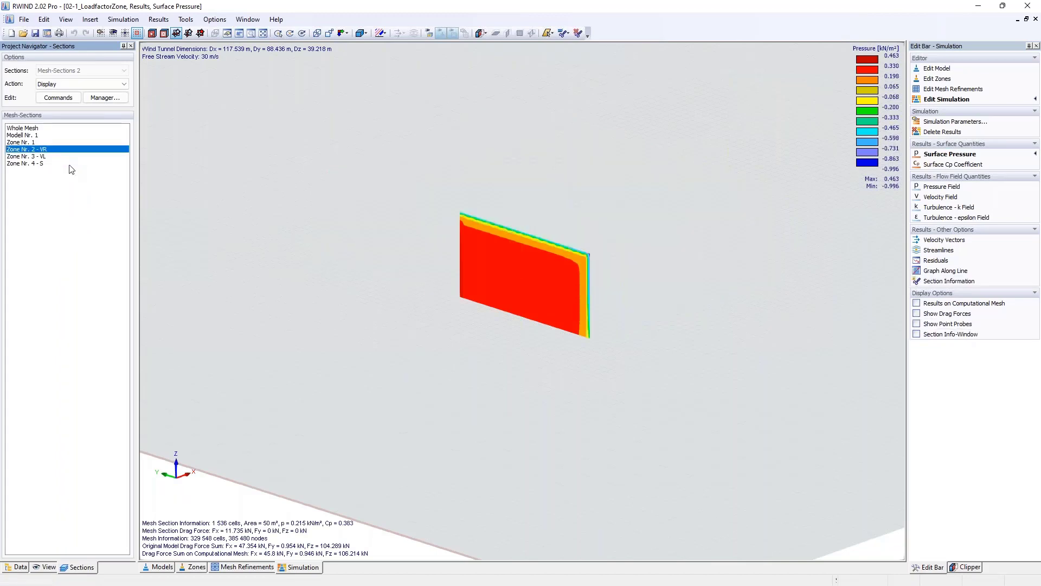
Show the drag forces on the zone 2 - VR mesh section and probe the surface pressure near its middle
left_click(929, 315)
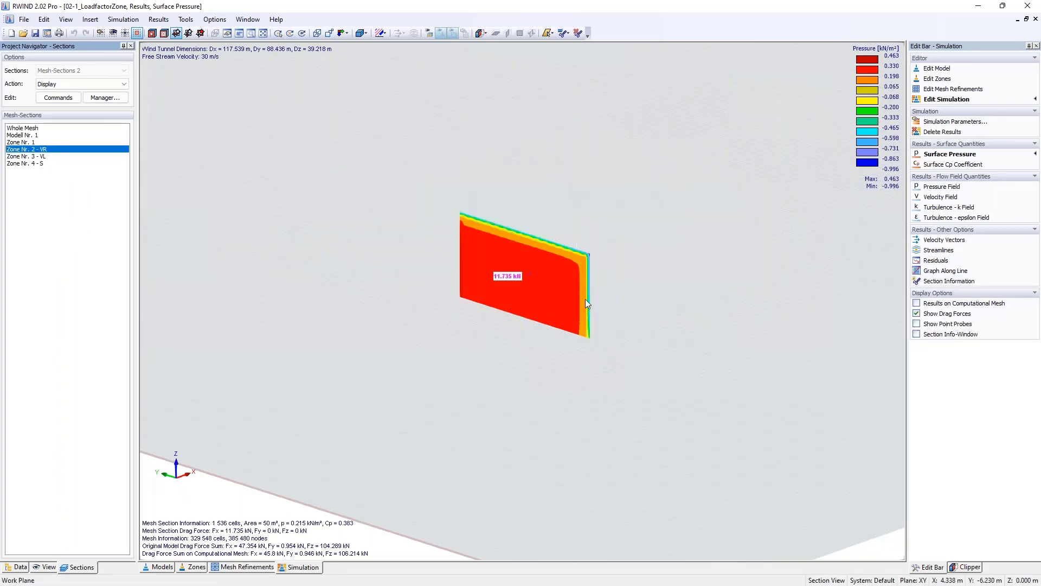
scroll(505, 294, "up", 5)
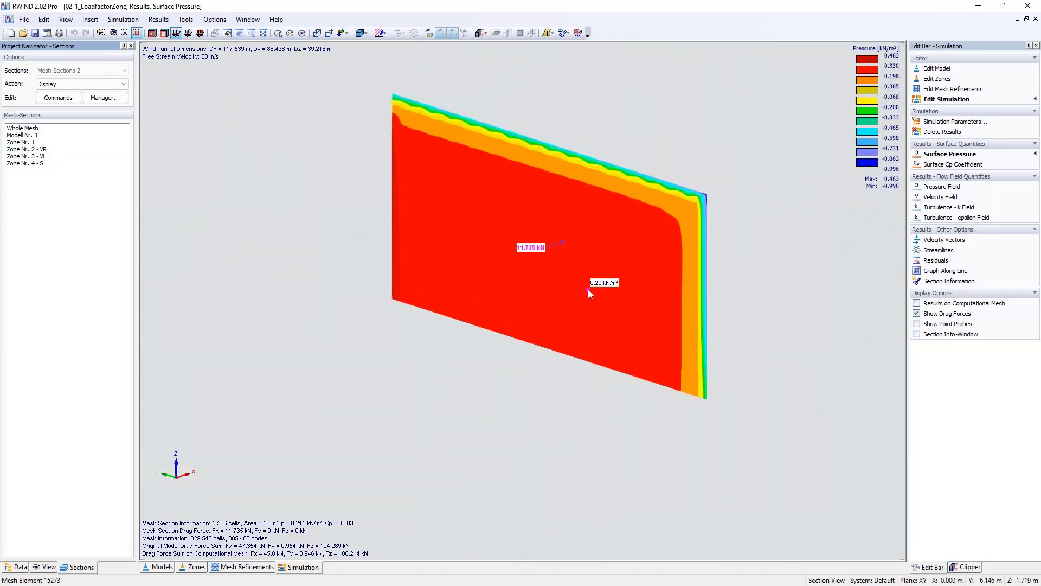
mouse_move(537, 268)
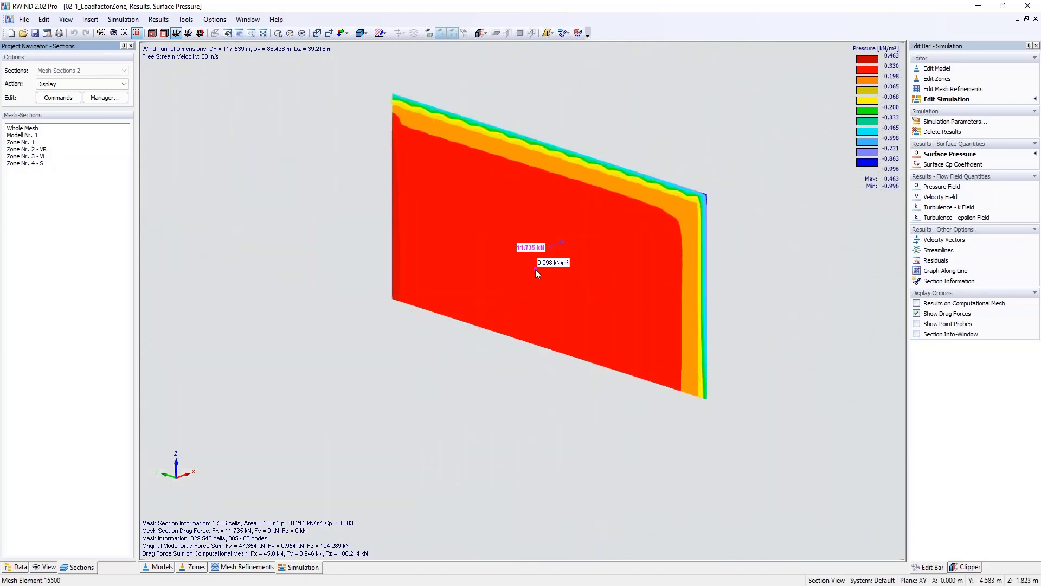
Show only the mesh section Zone Nr. 3 - VL and inspect its drag force and surface pressure
left_click(43, 157)
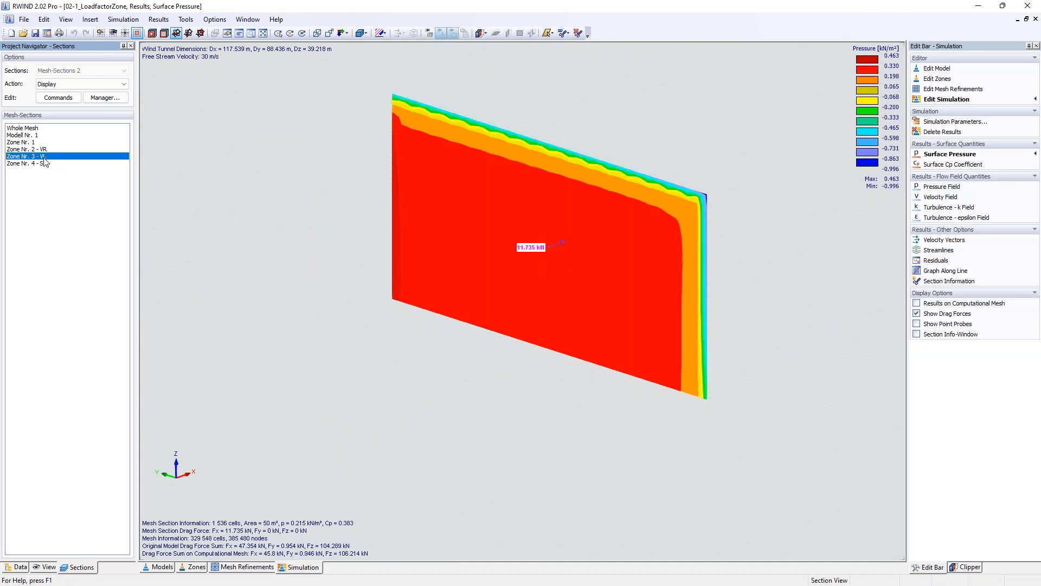
middle_click_drag(190, 180, 353, 240)
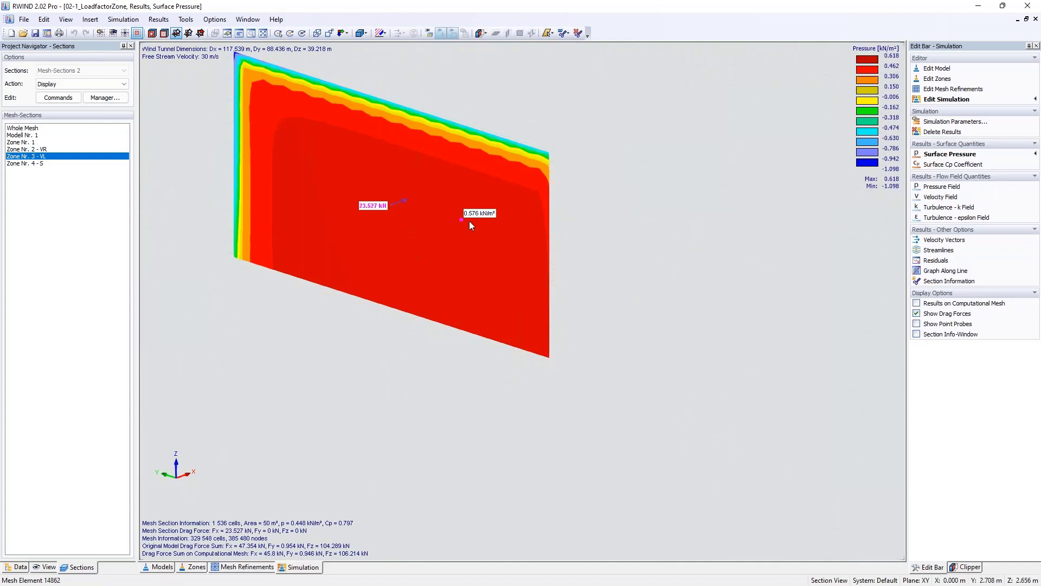
scroll(743, 323, "down", 3)
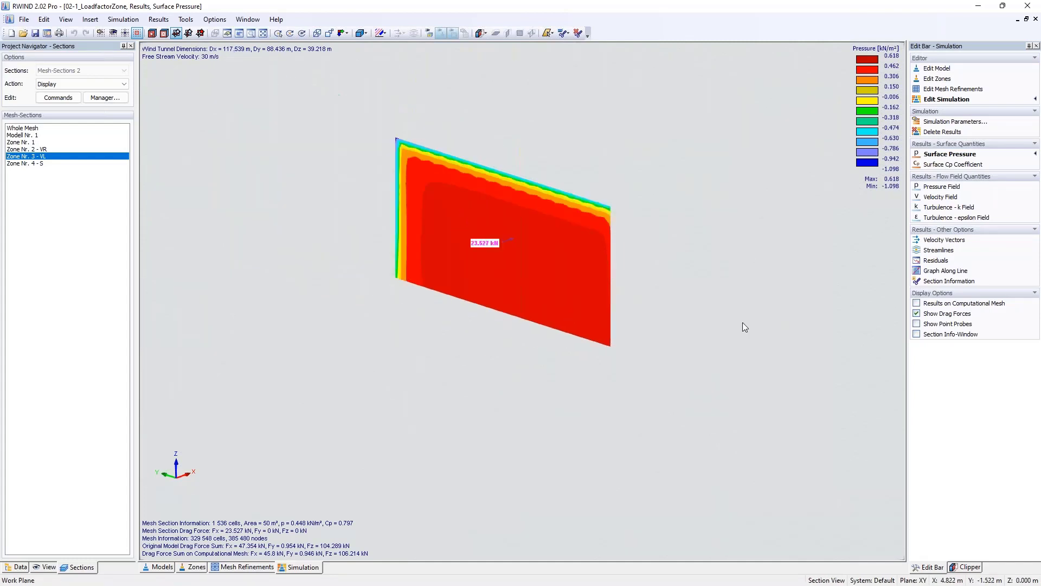
Show only the mesh section Zone Nr. 4 - S and inspect the pressure and drag force on its side walls
left_click(34, 164)
middle_click_drag(499, 200, 691, 265, "ctrl")
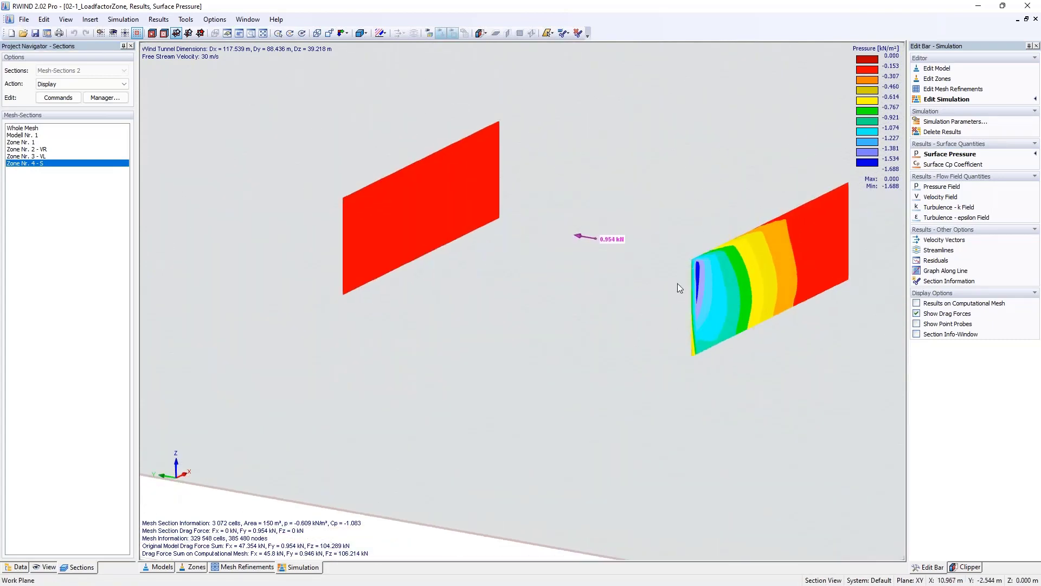
scroll(609, 226, "down", 1)
scroll(609, 228, "down", 1)
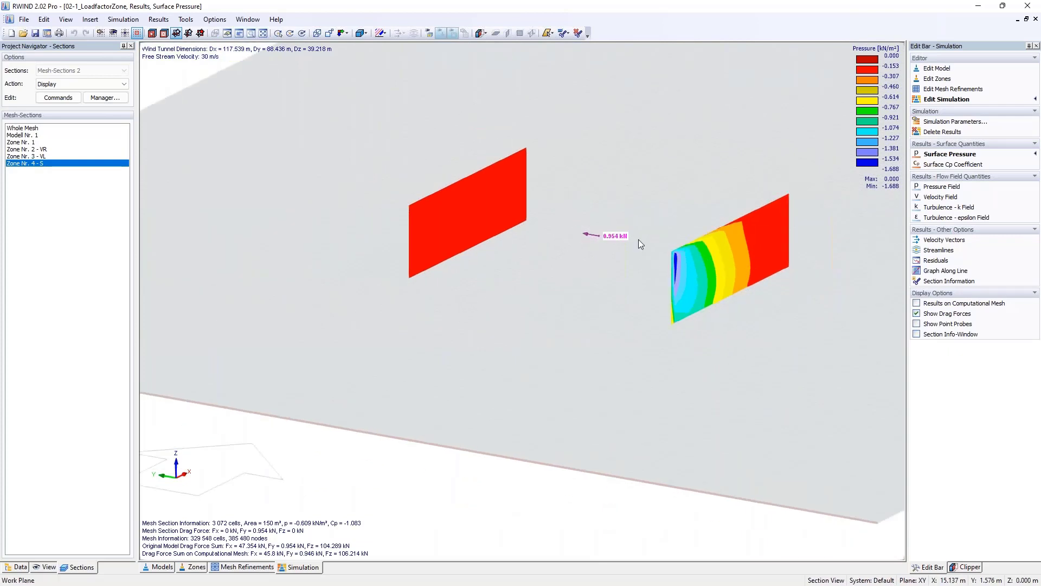
Display the surface pressure on the whole mesh and examine the building from its front, side and roof
left_click(36, 128)
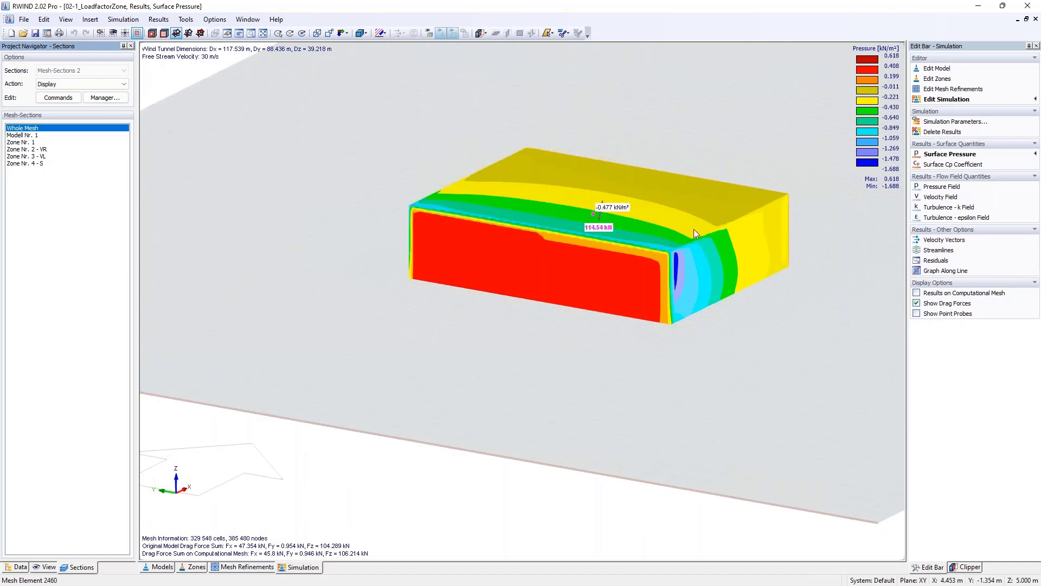
middle_click_drag(694, 229, 600, 268, "ctrl")
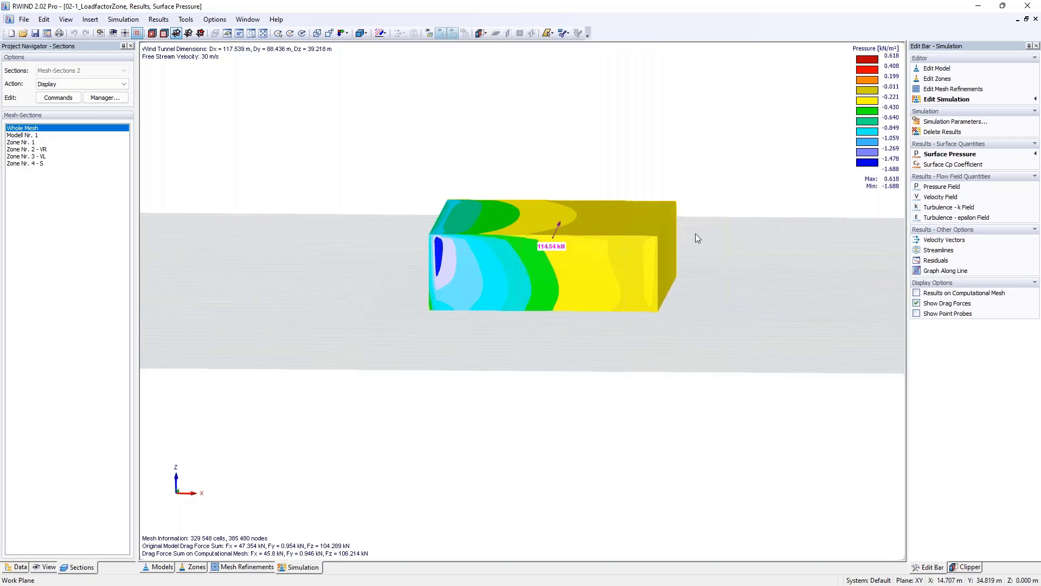
middle_click_drag(706, 239, 684, 274, "ctrl")
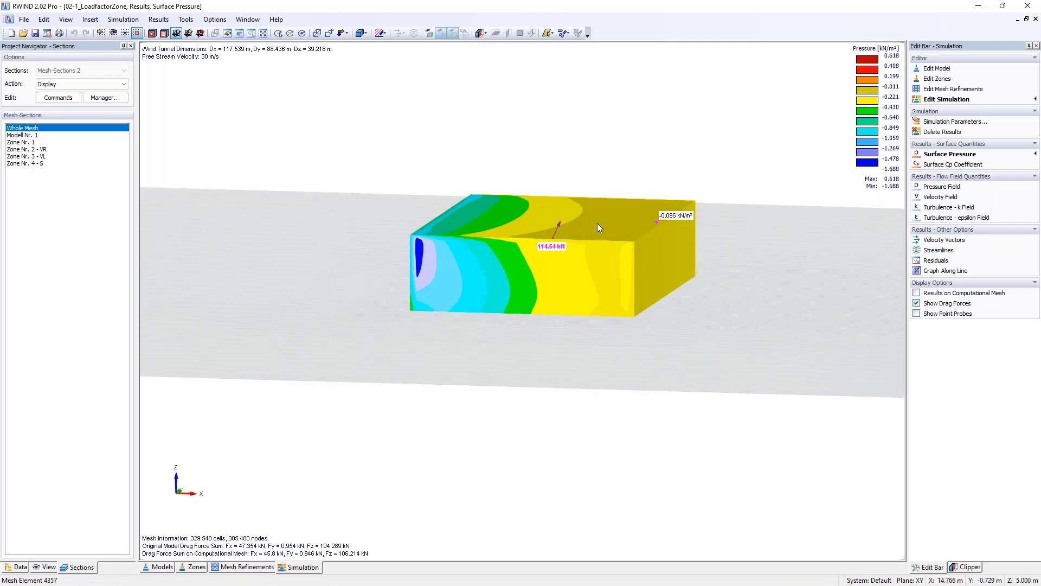
middle_click_drag(603, 255, 738, 295, "ctrl")
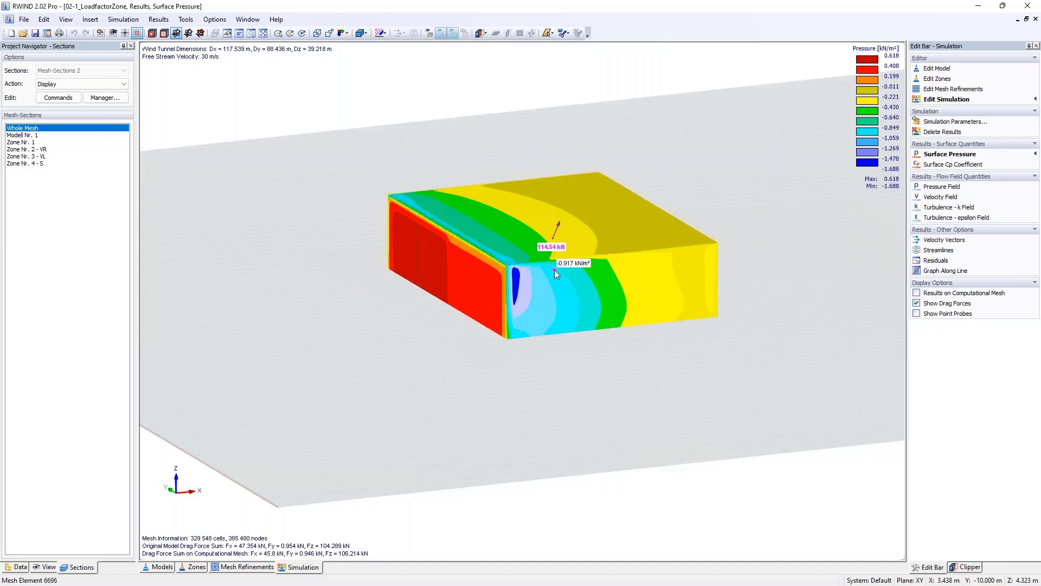
middle_click_drag(555, 269, 627, 269, "ctrl")
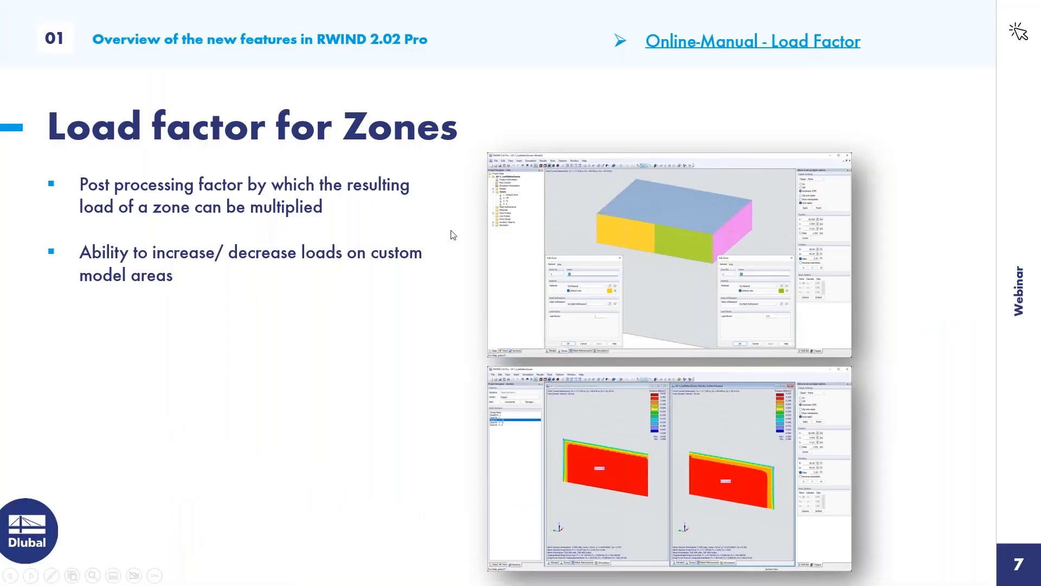
Advance to the Point Clouds/Flowing Particles slide, and switch to the 03-1_Particles_sm_mod project in RWIND to examine the point clouds around the model
left_click(454, 235)
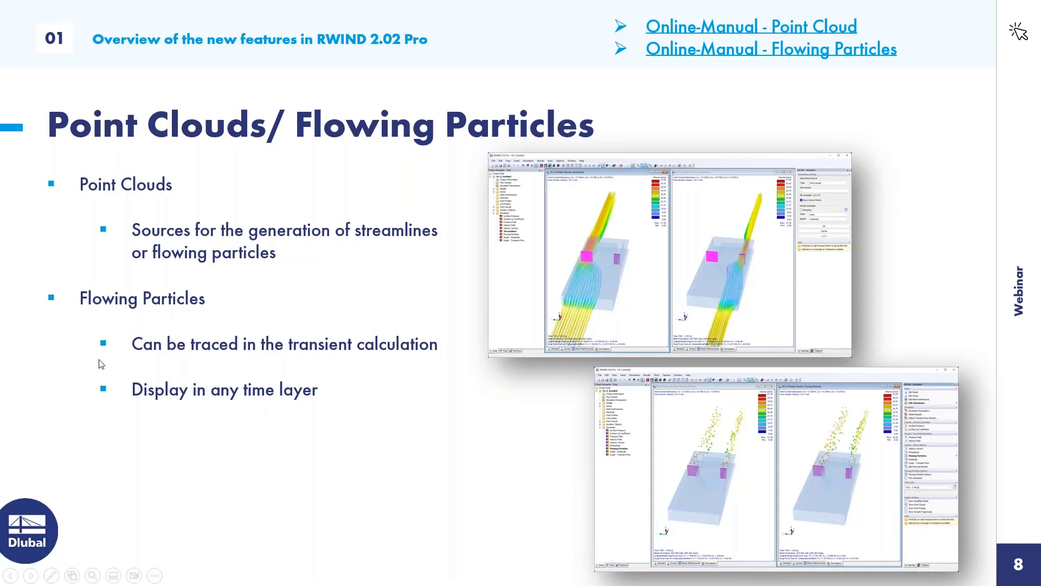
key("alt+Tab")
middle_click_drag(755, 273, 800, 239, "ctrl")
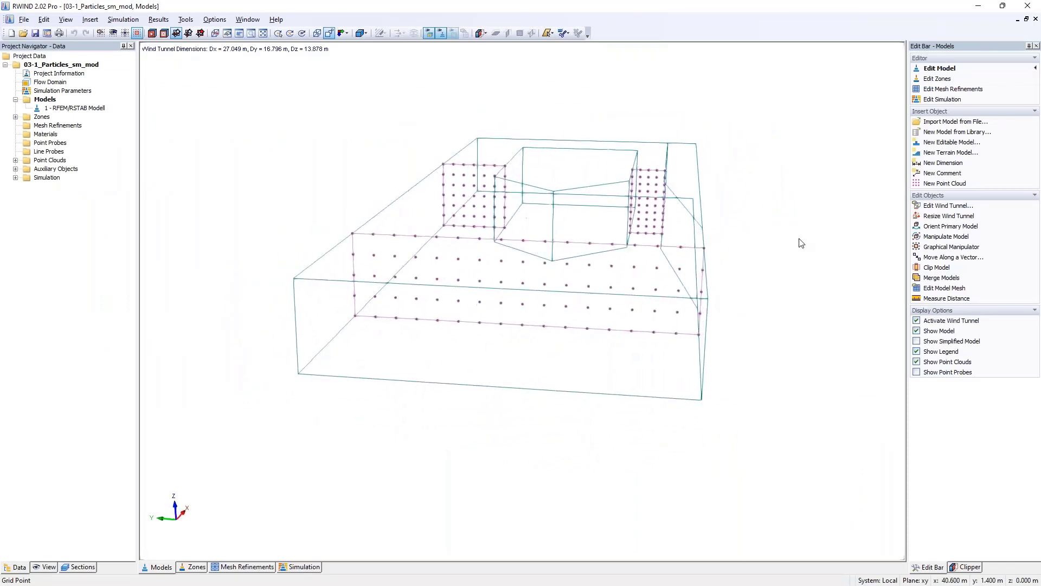
scroll(633, 330, "down", 3)
middle_click_drag(632, 329, 674, 281, "ctrl")
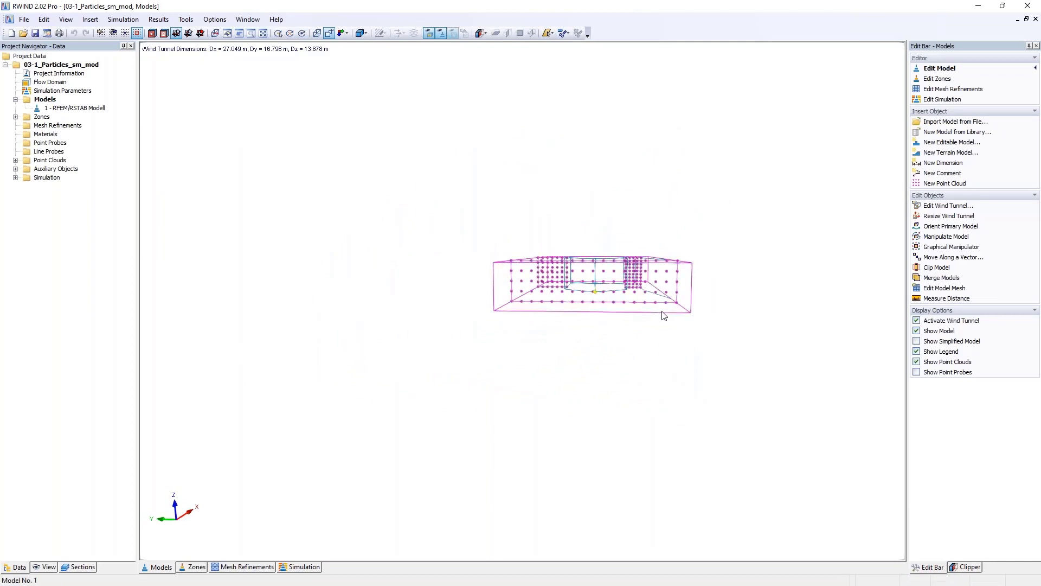
middle_click_drag(667, 318, 483, 388, "ctrl")
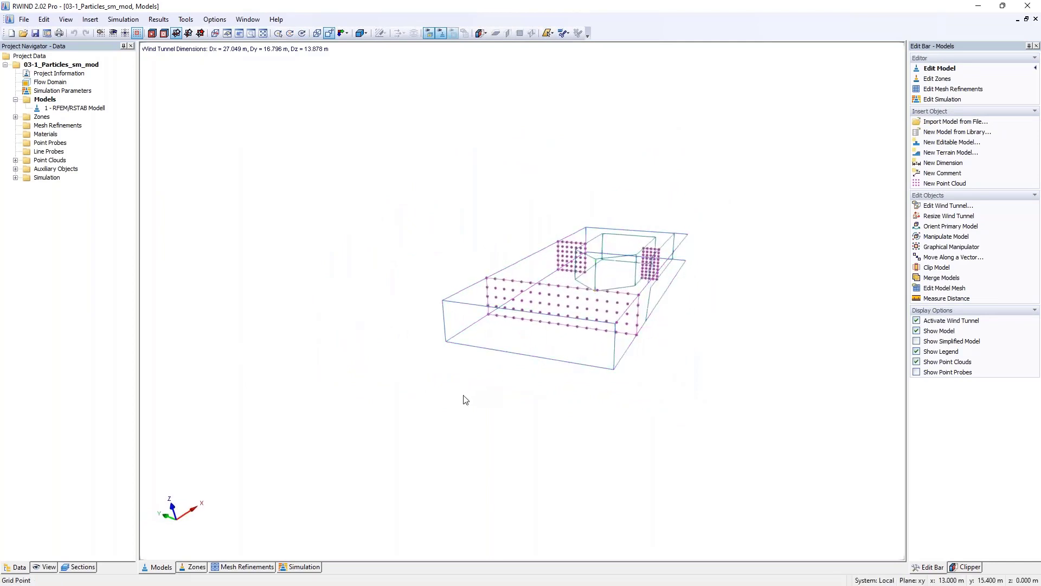
middle_click_drag(594, 298, 662, 400, "ctrl")
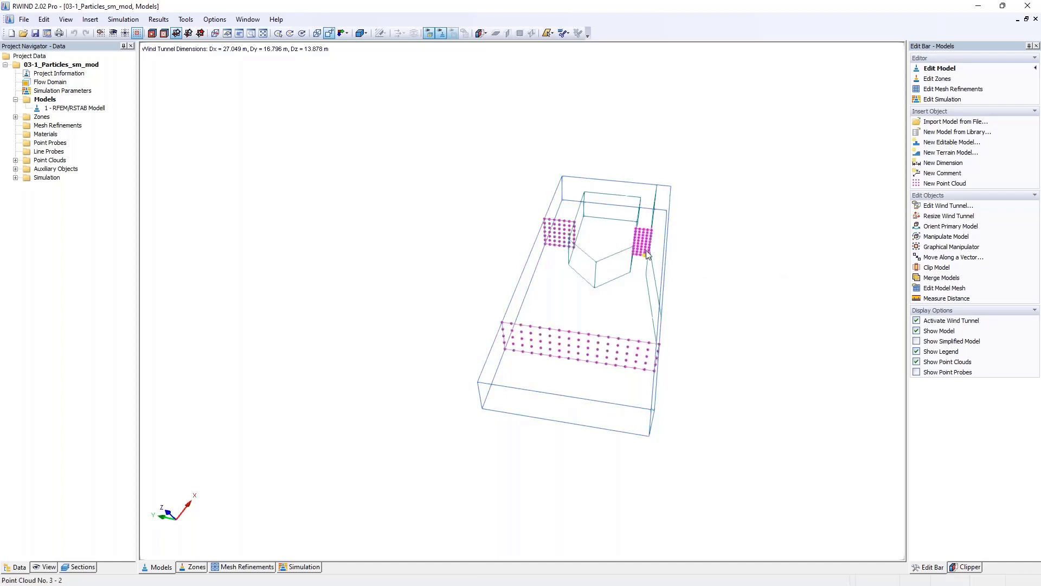
middle_click_drag(672, 286, 649, 217, "ctrl")
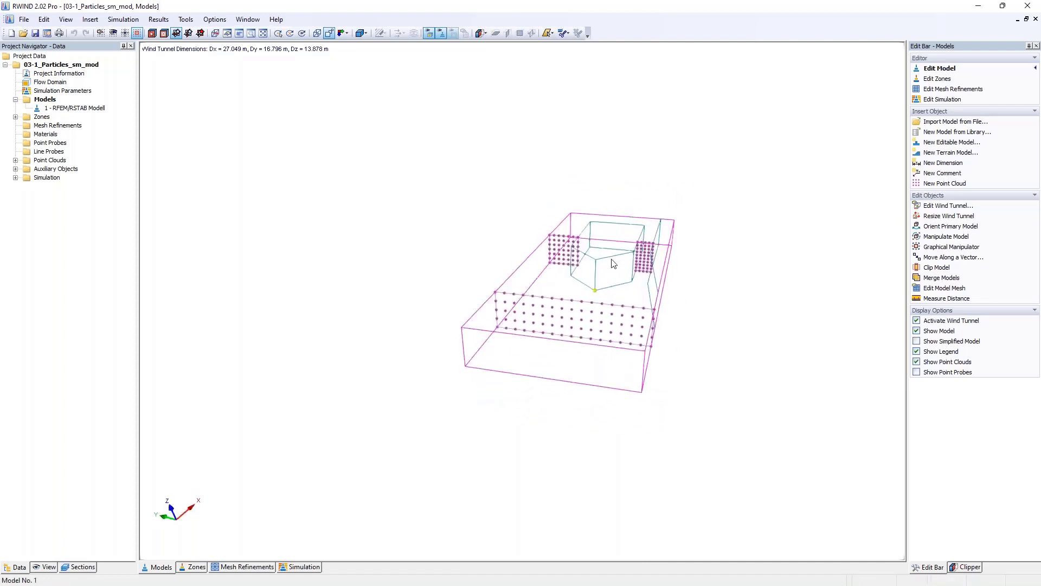
middle_click_drag(627, 267, 650, 348, "ctrl")
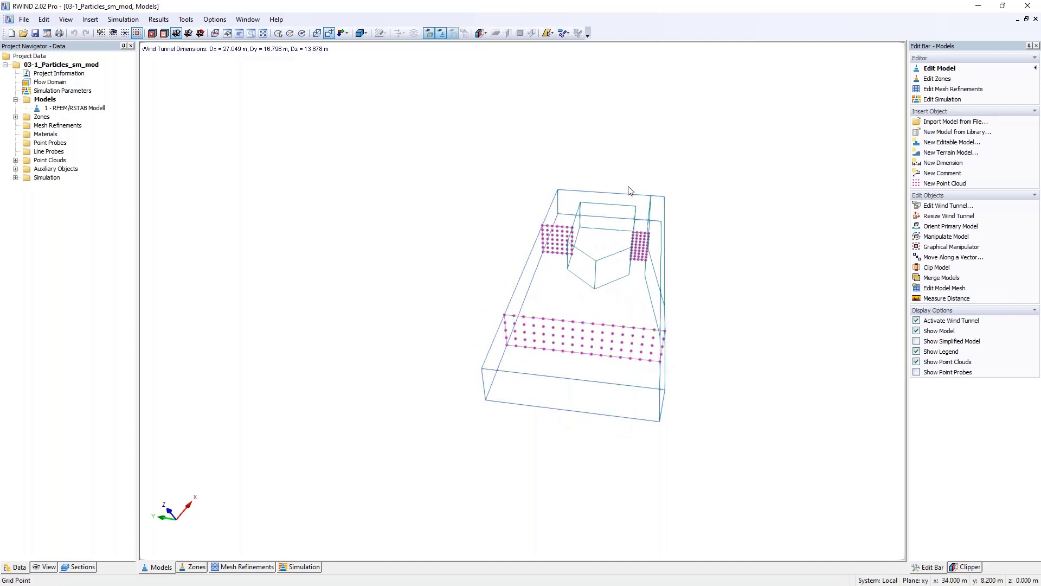
middle_click_drag(629, 191, 476, 195, "ctrl")
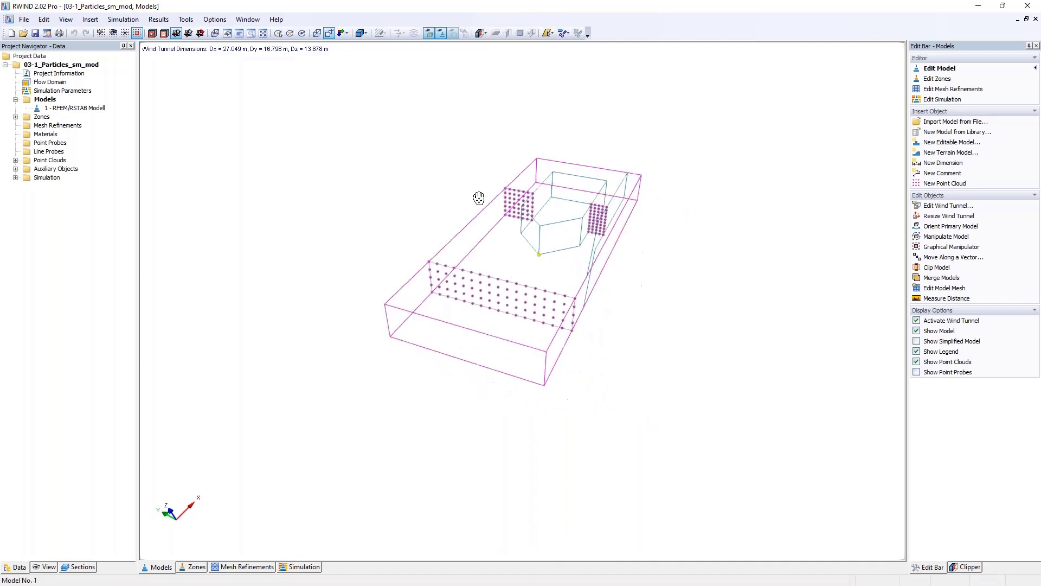
Review the particle tracking and transient flow settings in the simulation parameters, and close them unchanged
left_click(123, 20)
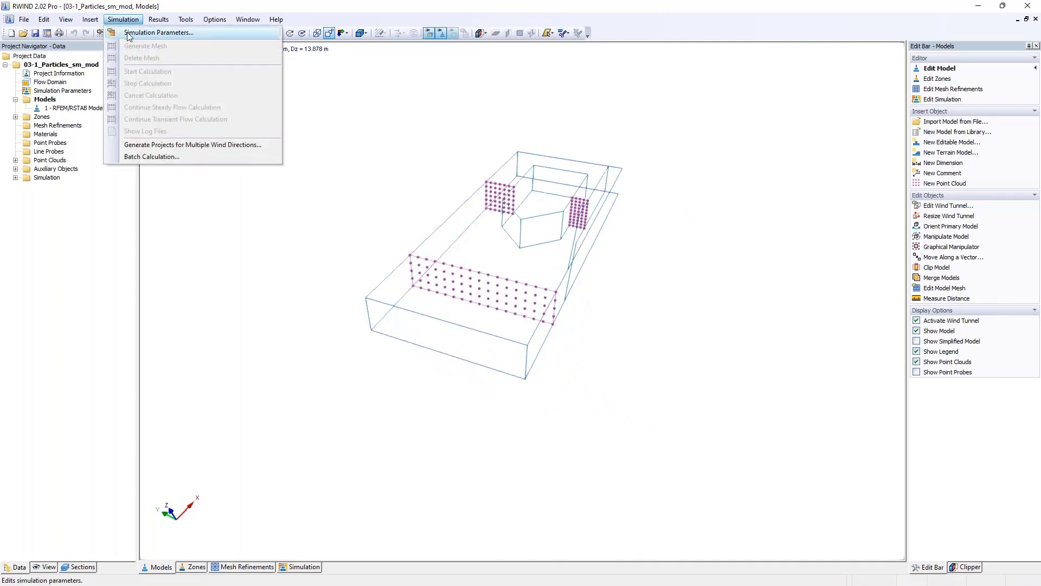
left_click(129, 34)
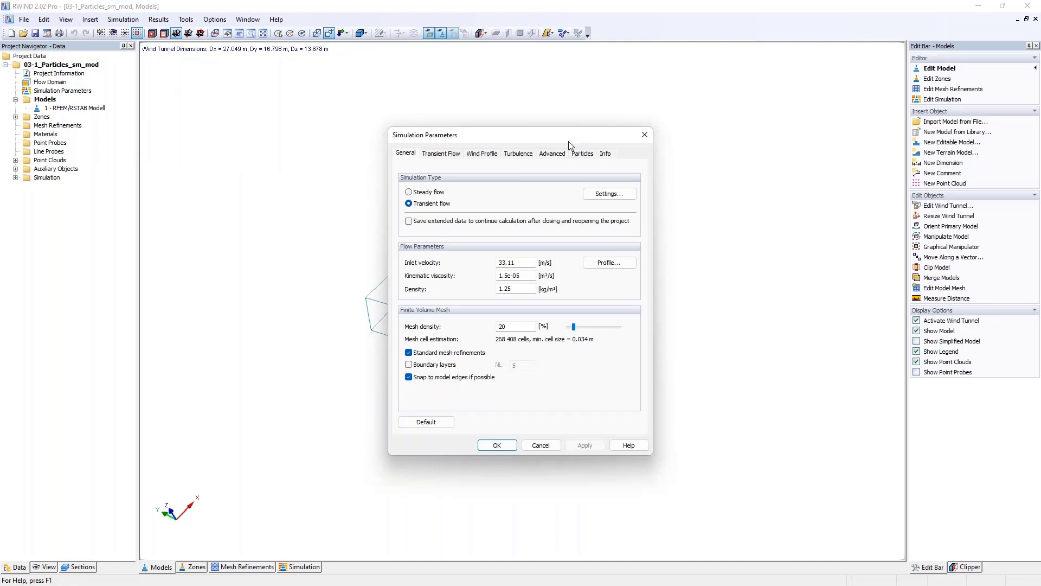
left_click(582, 157)
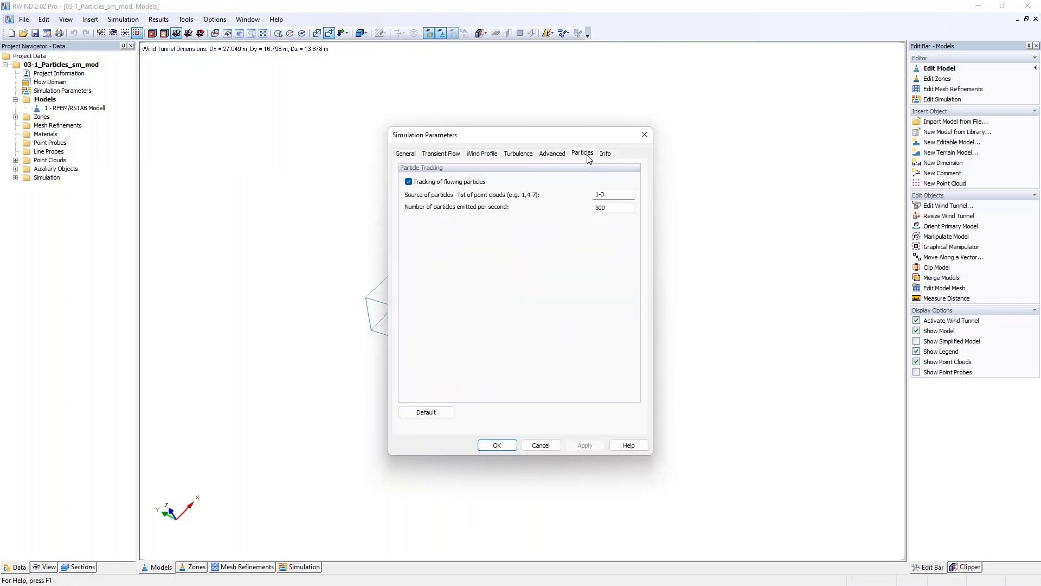
left_click_drag(629, 191, 595, 194)
left_click(605, 208)
left_click_drag(757, 151, 811, 153)
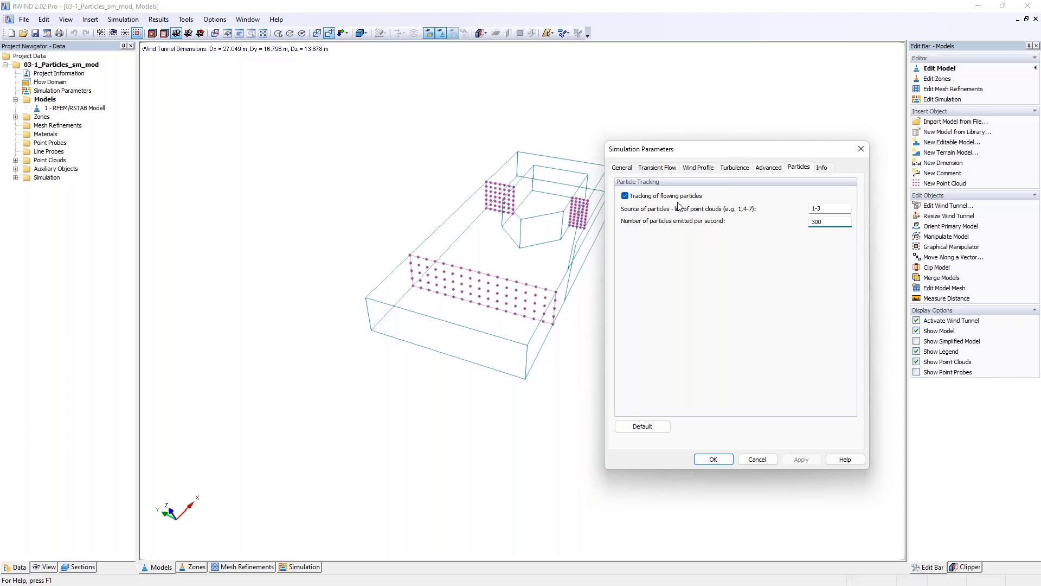
left_click(663, 168)
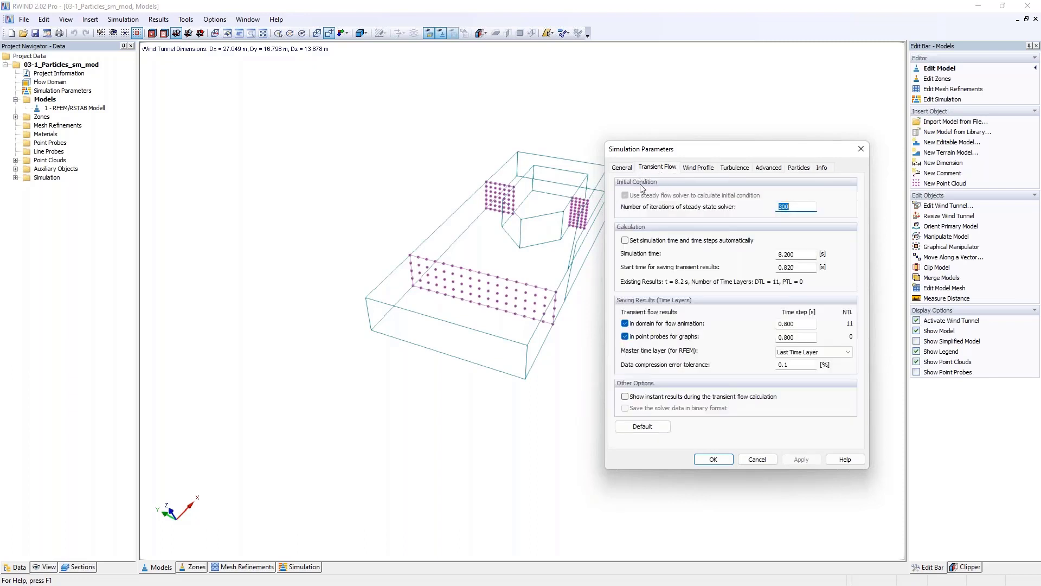
left_click(860, 148)
Switch to the simulation results of the particles project and display the streamlines
left_click(298, 566)
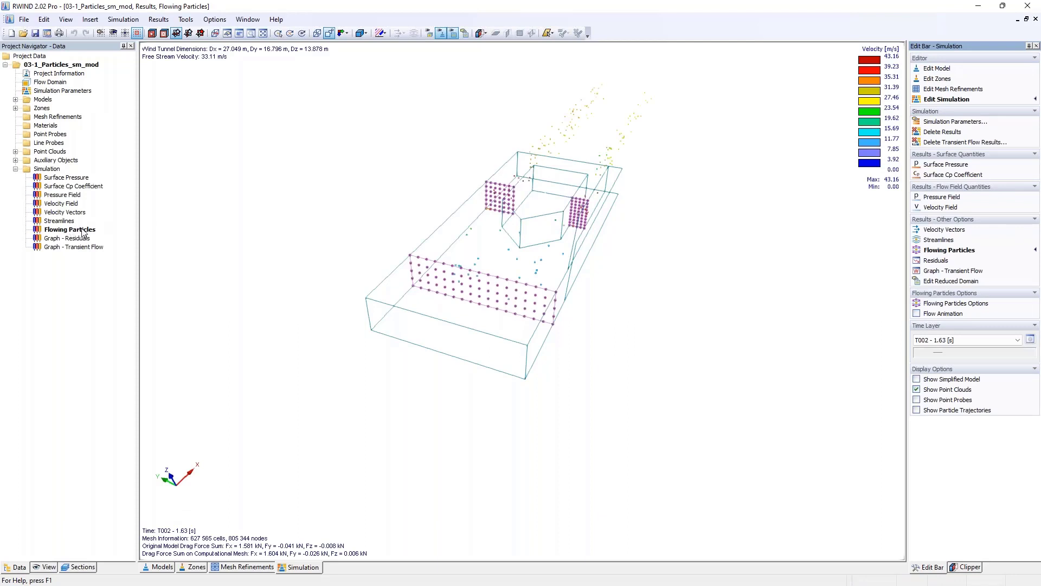
left_click(58, 220)
double_click(67, 222)
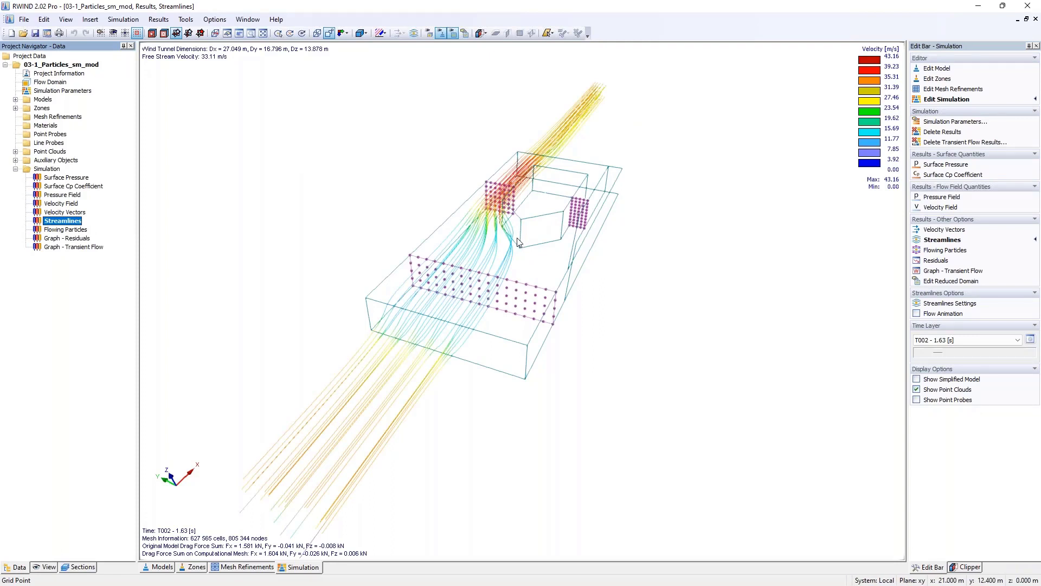
Examine from several angles how the streamlines run through the point cloud beside the building
scroll(519, 245, "down", 5)
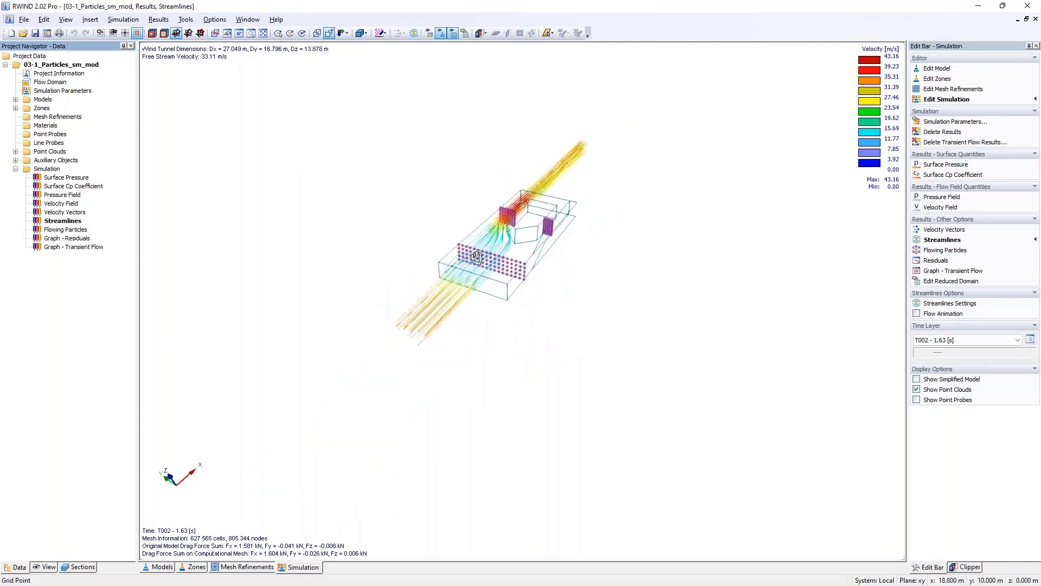
middle_click_drag(519, 245, 374, 318, "ctrl")
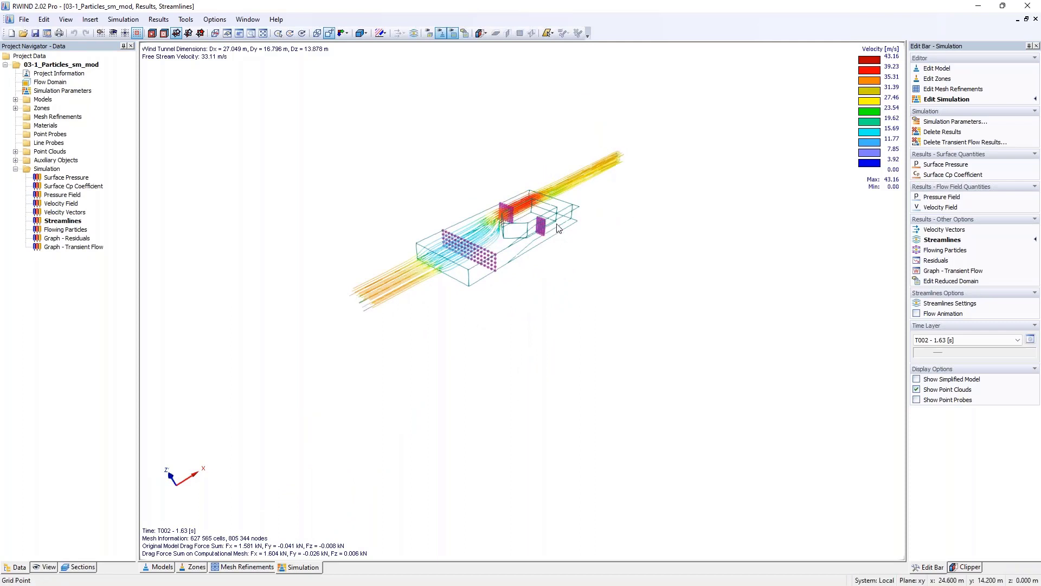
mouse_move(539, 228)
middle_mouse_down("ctrl")
mouse_move(538, 247)
mouse_move(515, 240)
mouse_move(548, 229)
middle_mouse_up("ctrl")
scroll(506, 243, "up", 3)
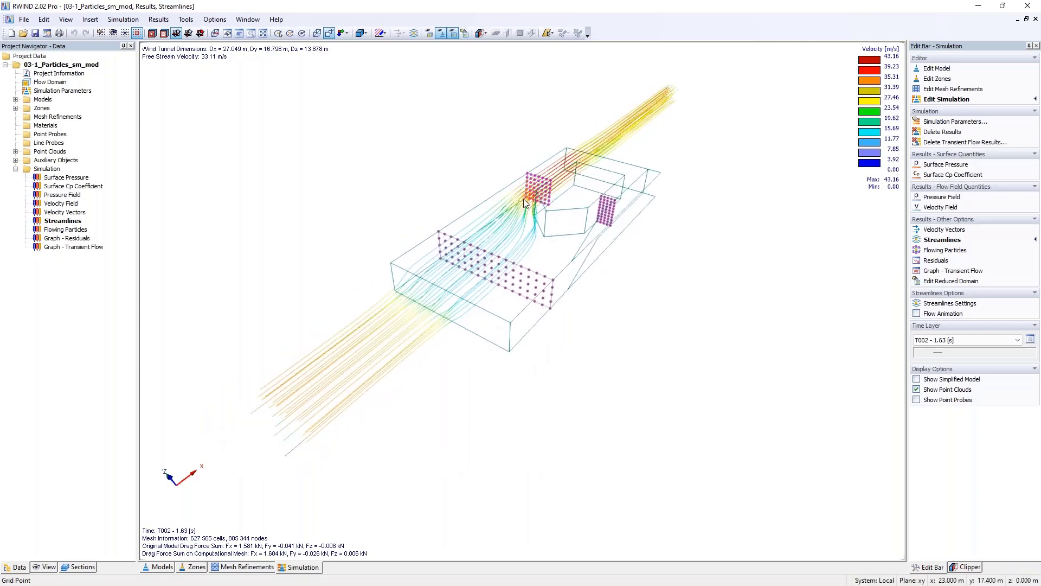
middle_click_drag(526, 206, 576, 280, "ctrl")
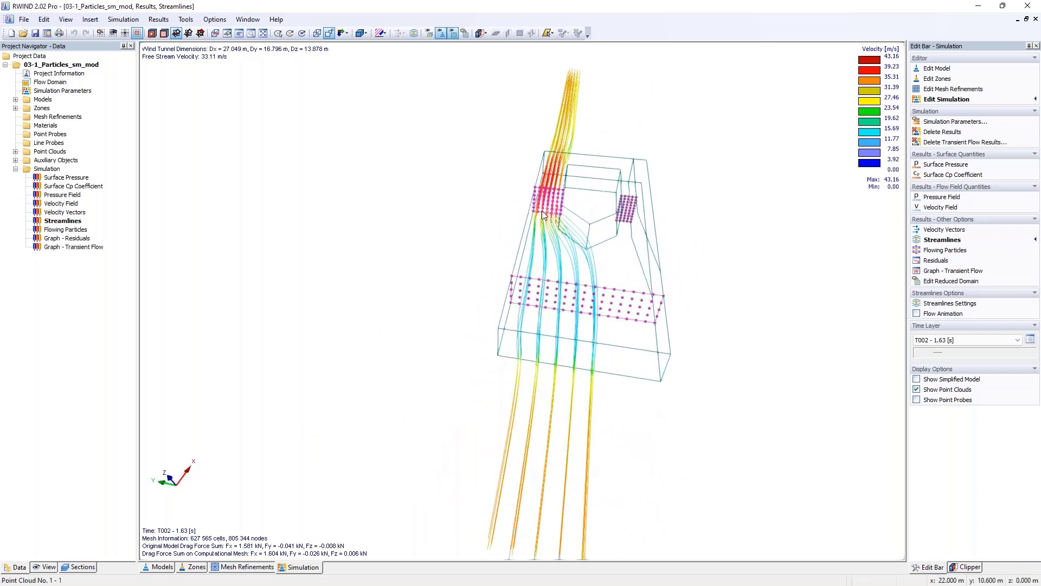
middle_click_drag(602, 264, 591, 287, "ctrl")
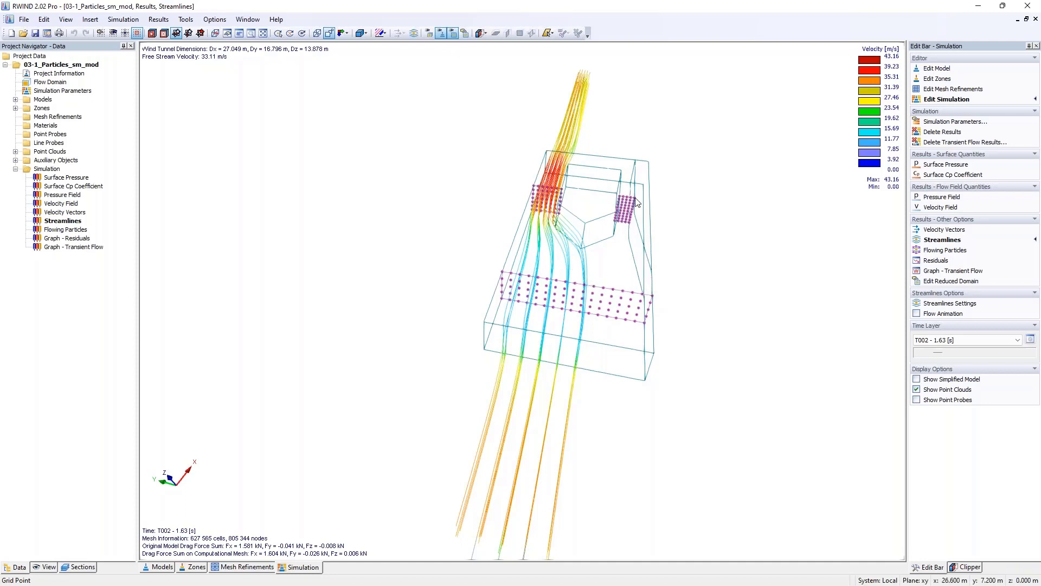
middle_click_drag(621, 208, 602, 190, "ctrl")
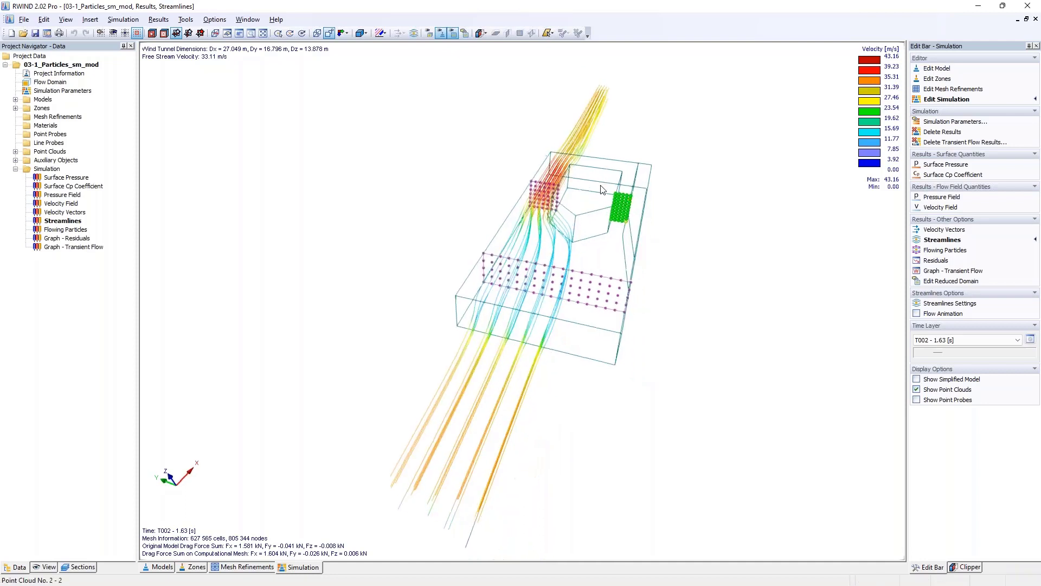
Set point clouds 1 and 2 as the seed points source of the streamlines and apply the change
left_click(950, 303)
left_click(958, 107)
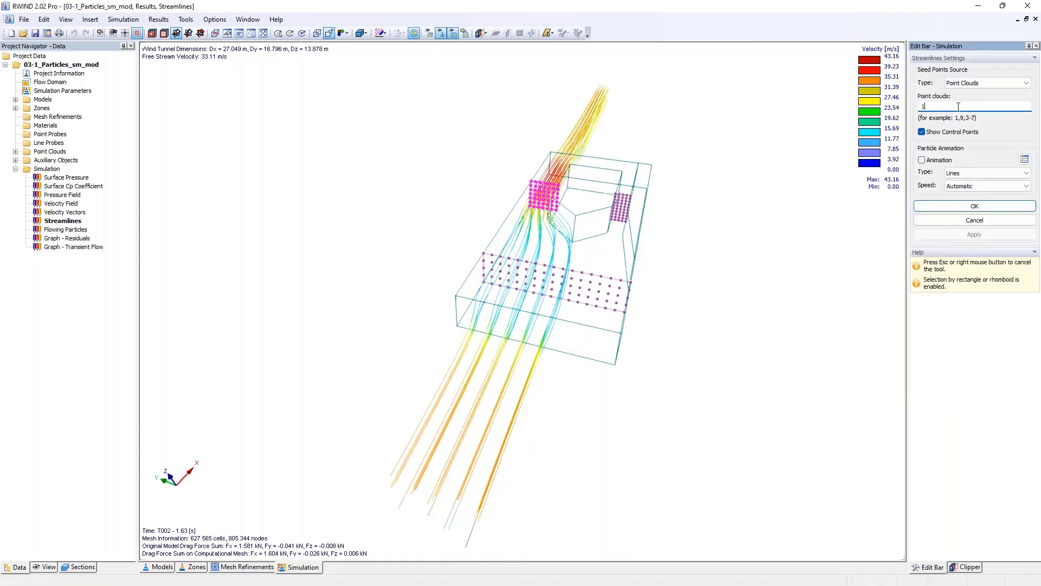
type("-2")
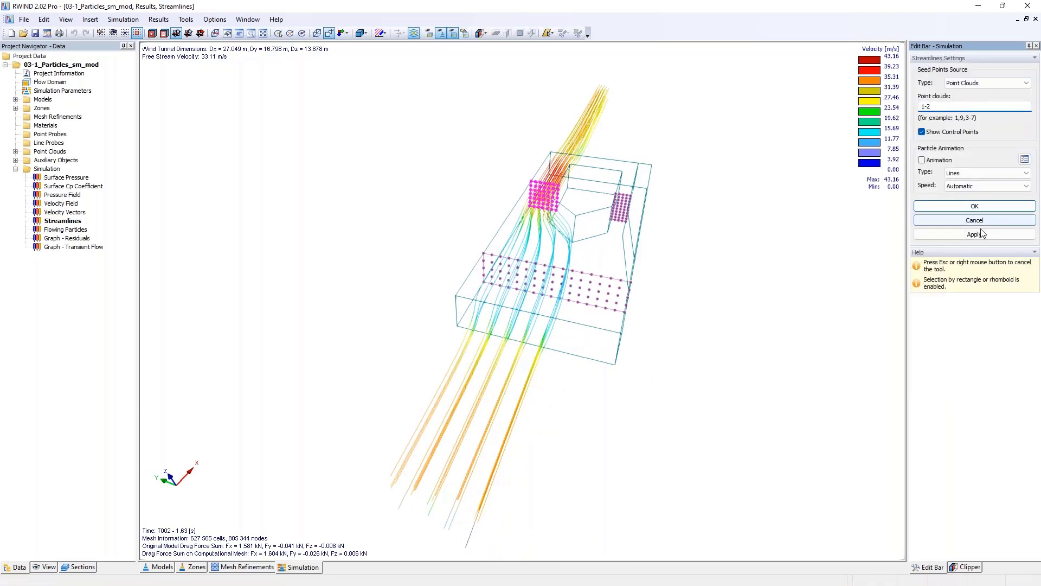
left_click(968, 235)
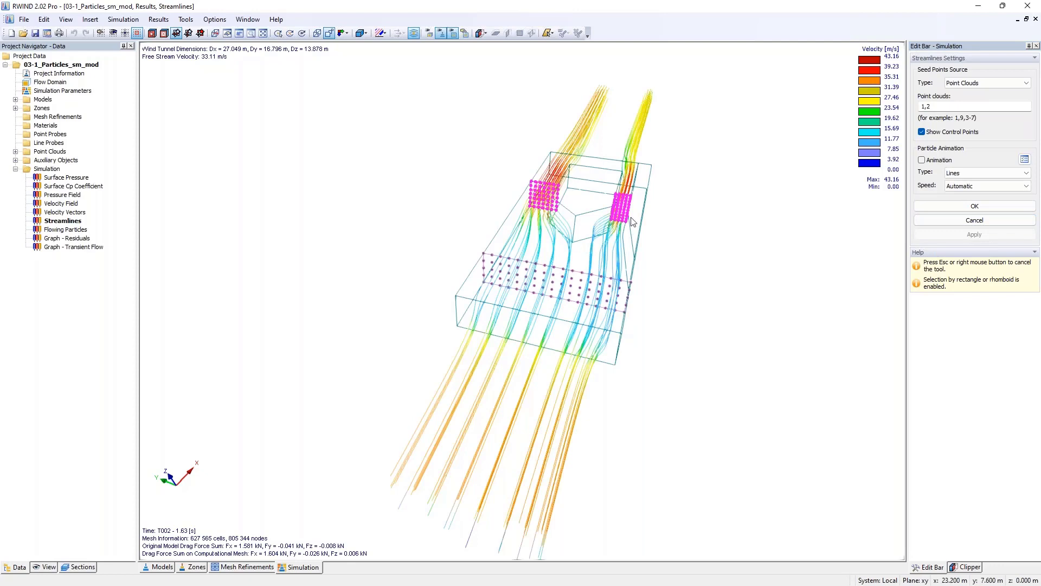
middle_click_drag(659, 215, 690, 227)
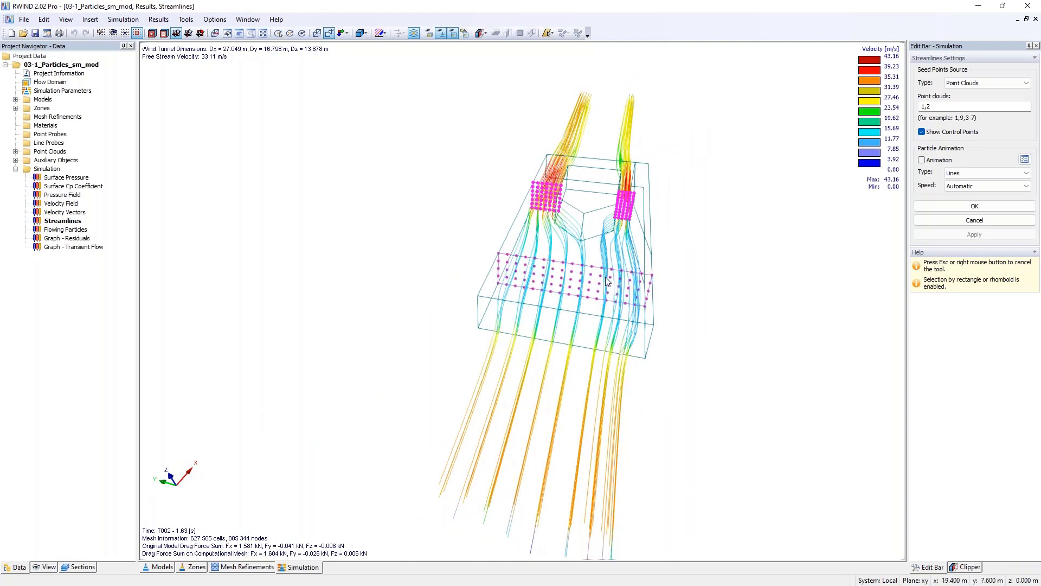
Use only point cloud 3, the wide one in front of the building, as the streamline source and inspect the flow
right_click(624, 202)
type("3")
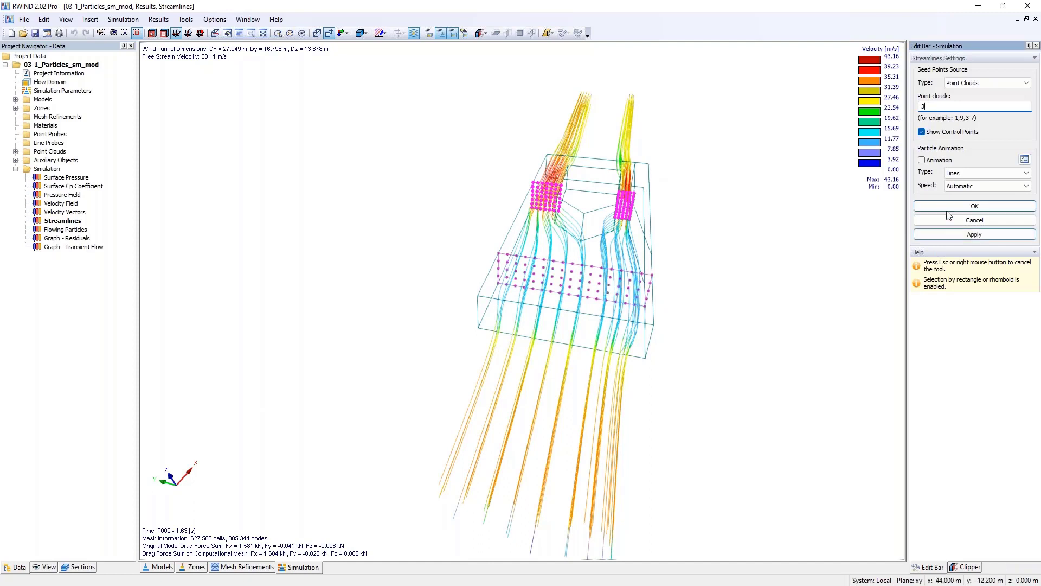
left_click(963, 235)
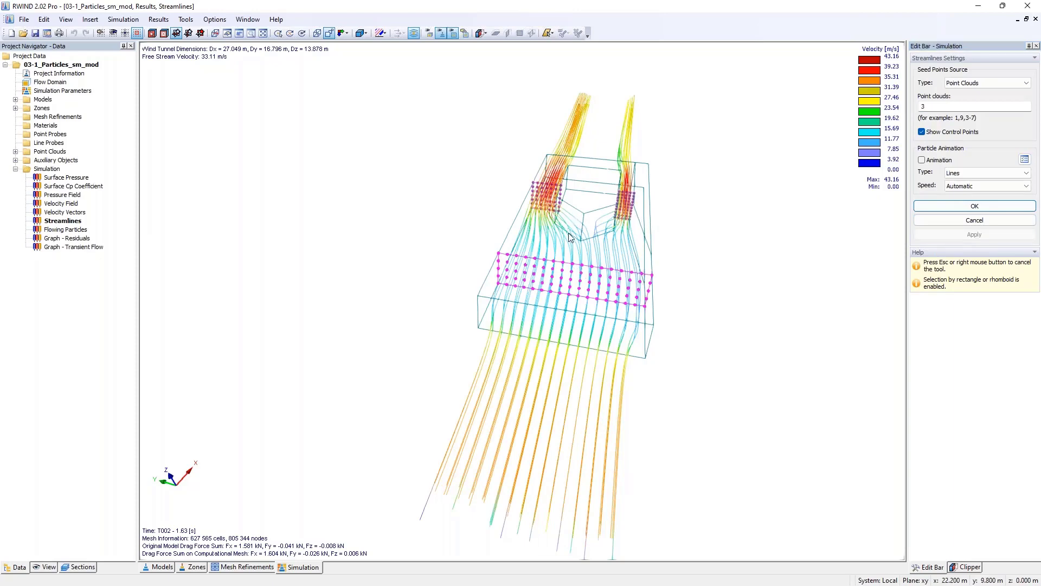
middle_click_drag(728, 236, 554, 247, "ctrl")
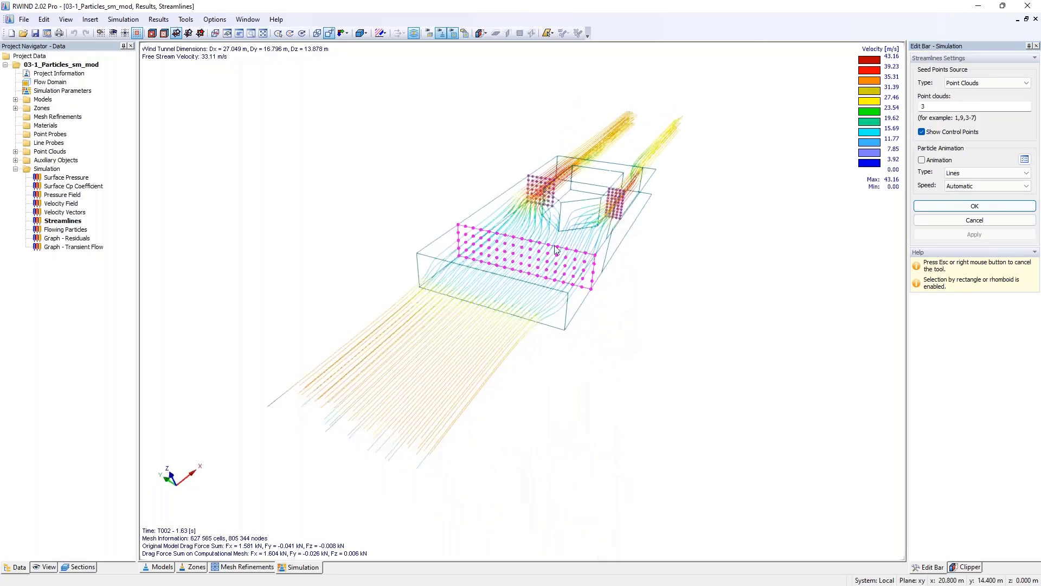
scroll(565, 226, "up", 3)
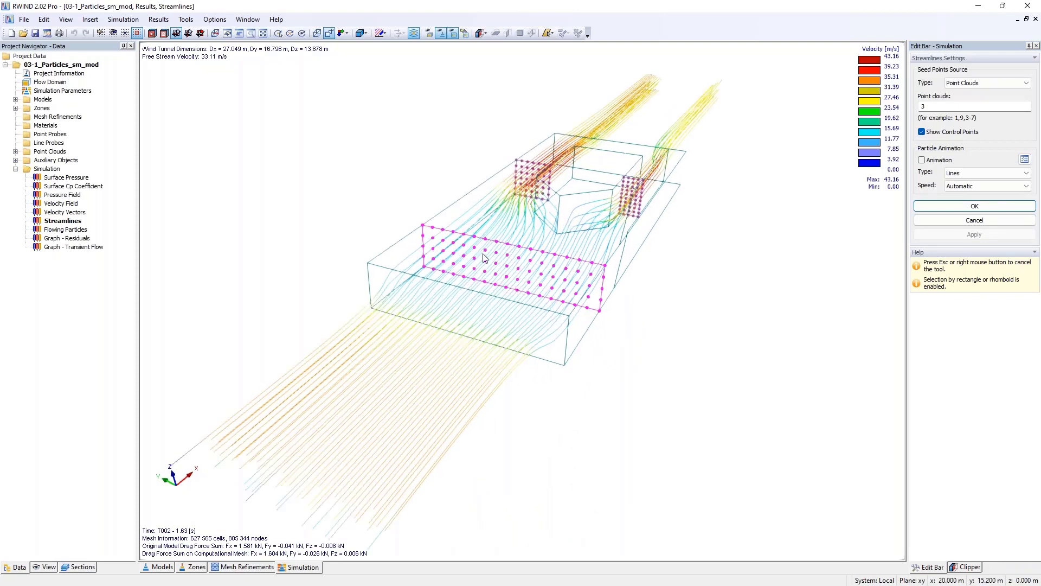
Set the streamline source back to point cloud 1 and apply it
double_click(935, 106)
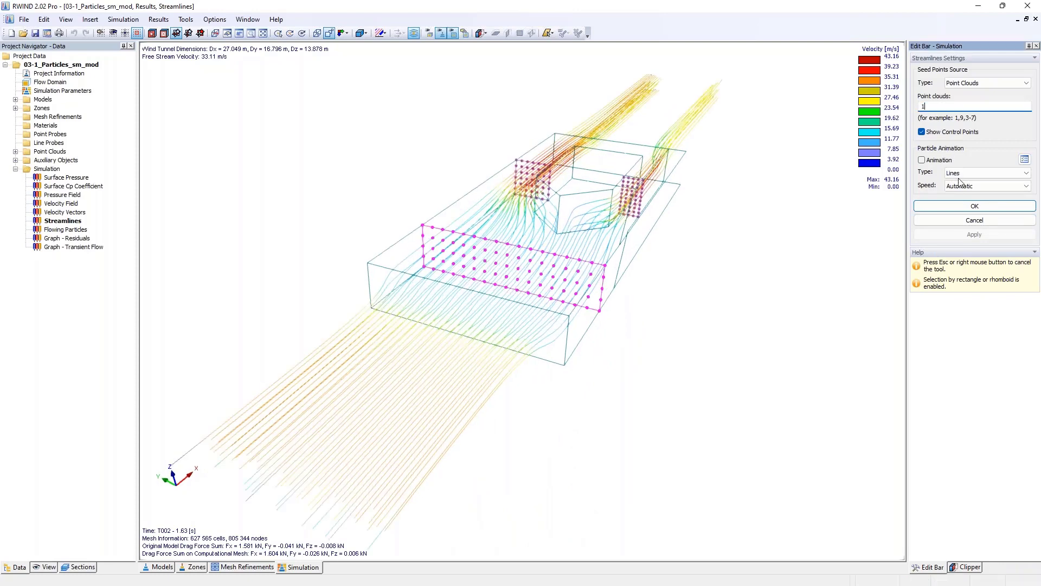
type("1")
left_click(968, 237)
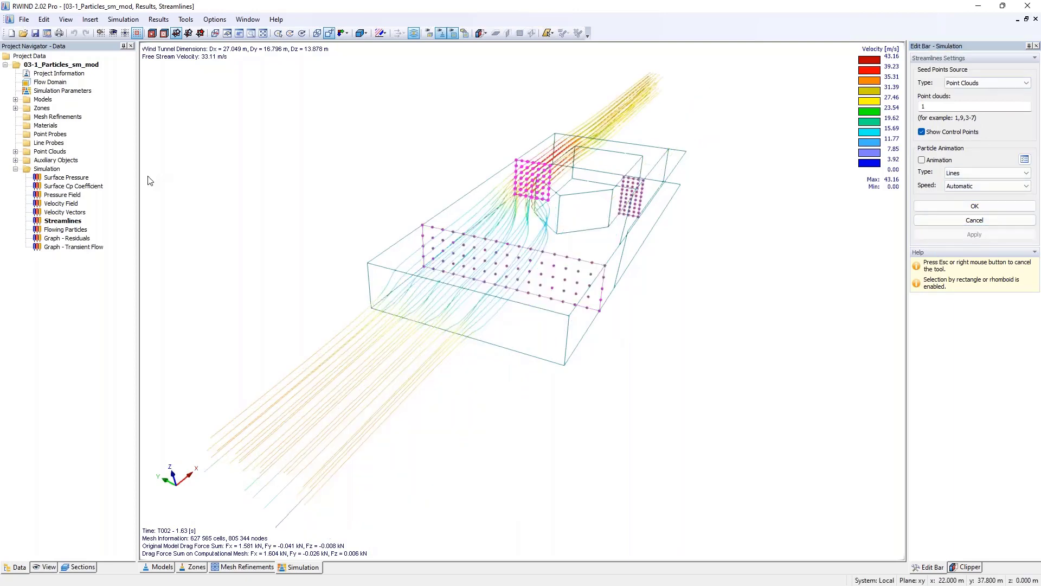
Display the flowing particles results around the building and close the streamlines settings
left_click(59, 230)
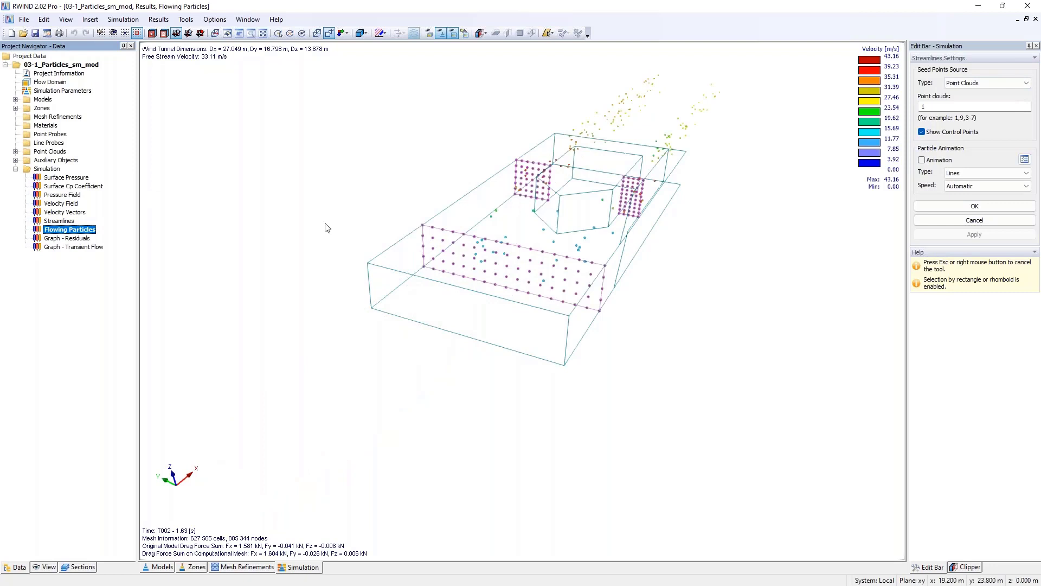
scroll(581, 210, "up", 5)
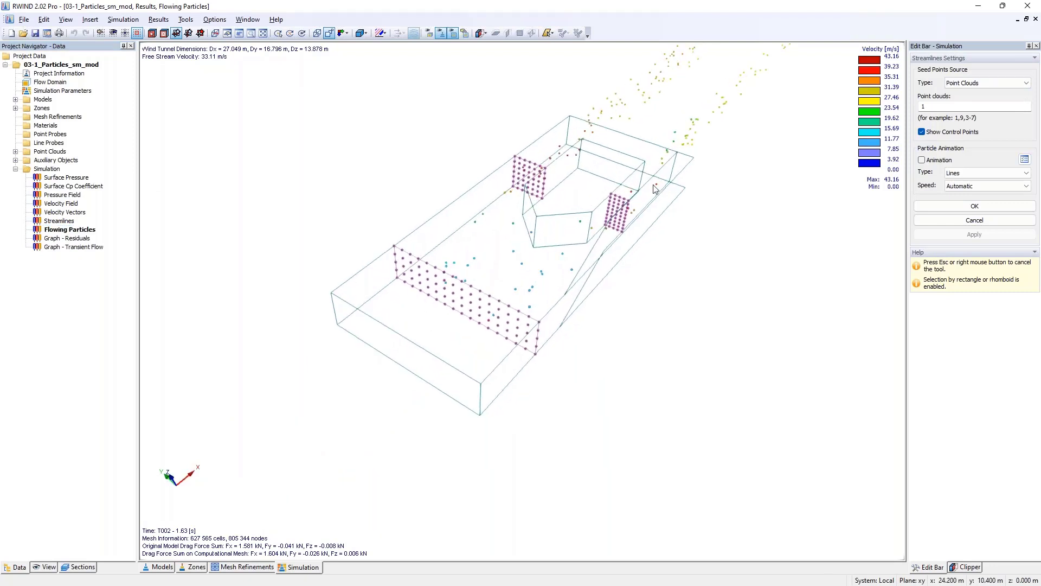
middle_click_drag(633, 181, 632, 158, "ctrl")
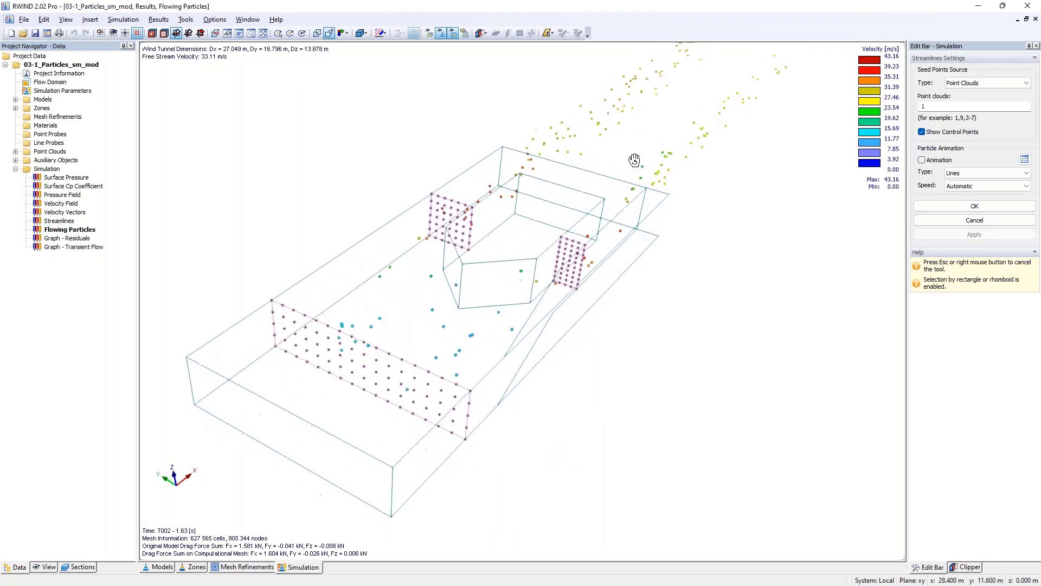
left_click(981, 238)
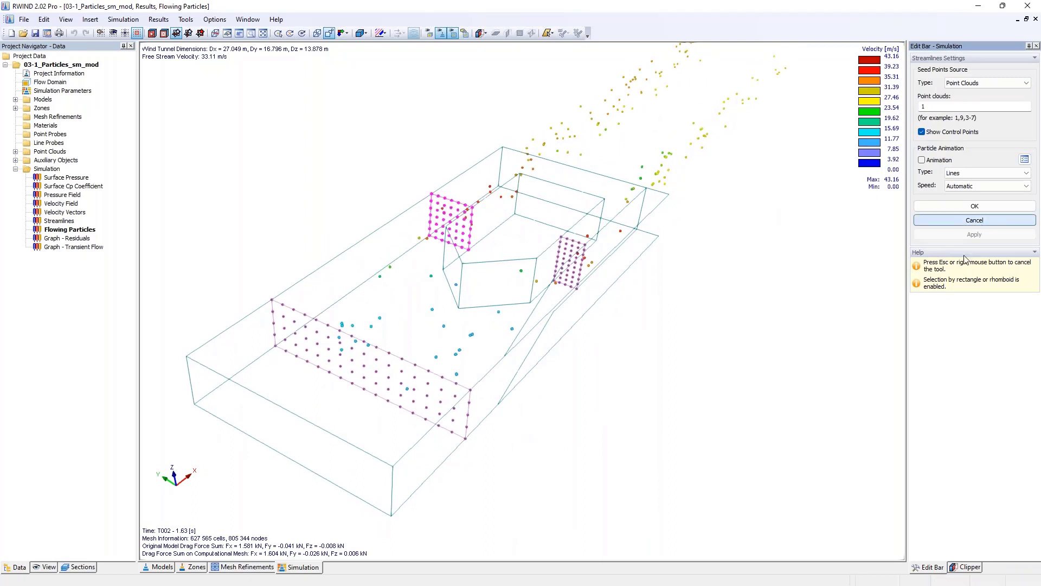
key("Escape")
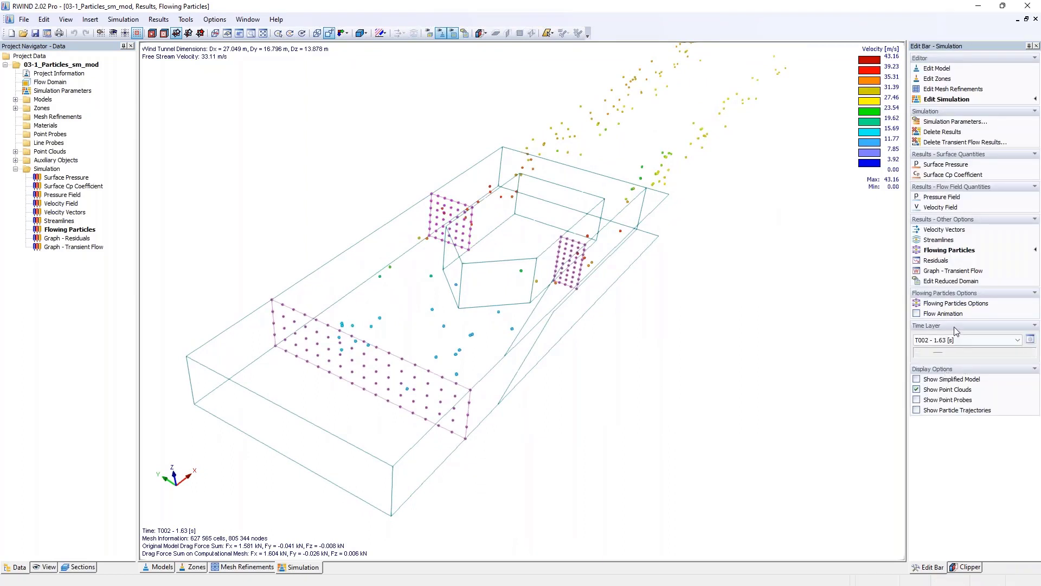
Enlarge the flowing particles to a size of 204 % in their display options
left_click(956, 304)
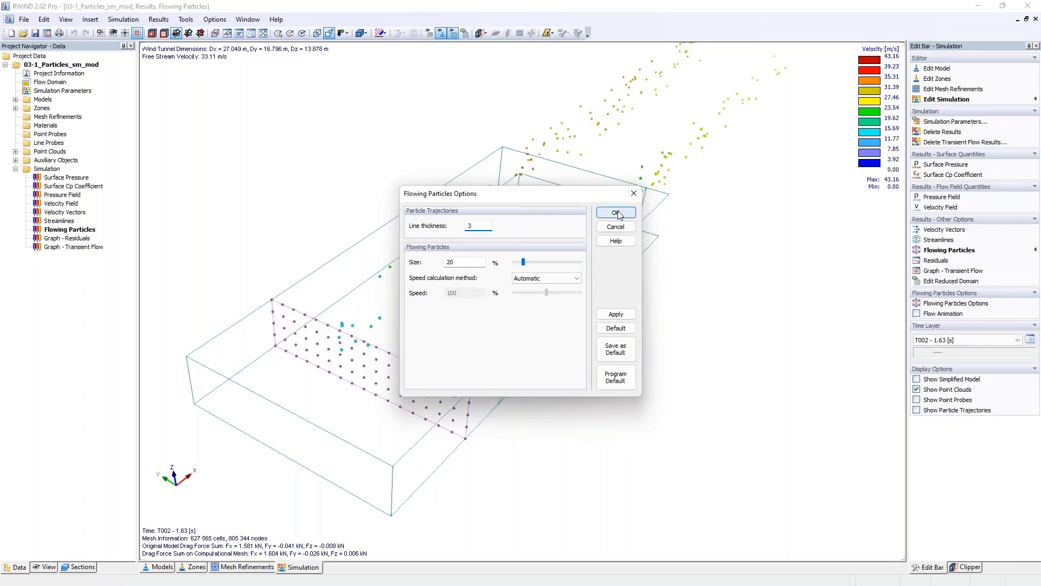
left_click_drag(520, 264, 557, 265)
left_click(418, 265)
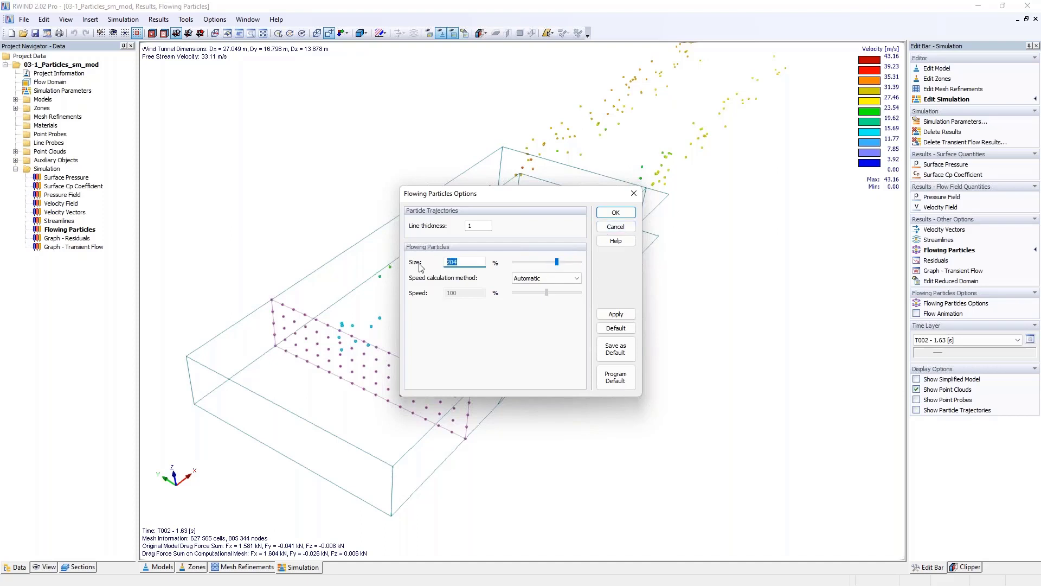
left_click(611, 212)
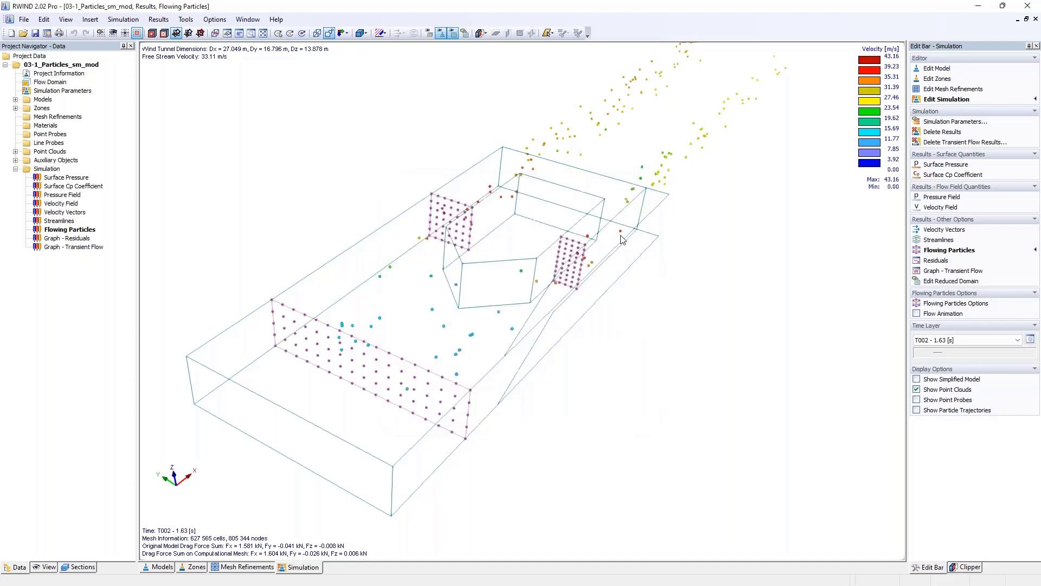
middle_click_drag(629, 237, 637, 237, "ctrl")
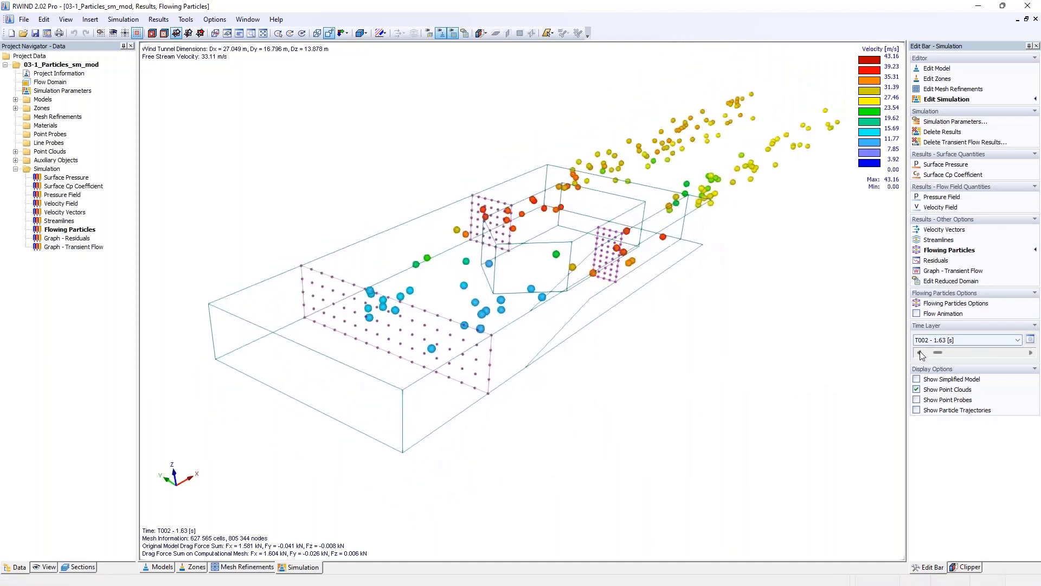
Show the flowing particles at time layer T001 - 0.82 s, and switch to the master layer T011 - 8.20 s
left_click(919, 353)
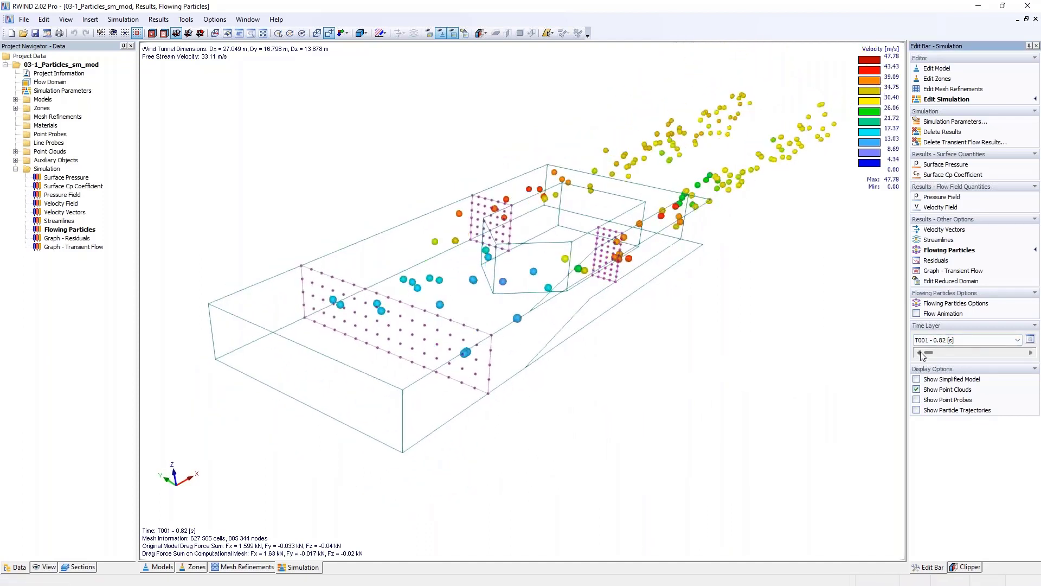
left_click(1031, 353)
left_click(947, 353)
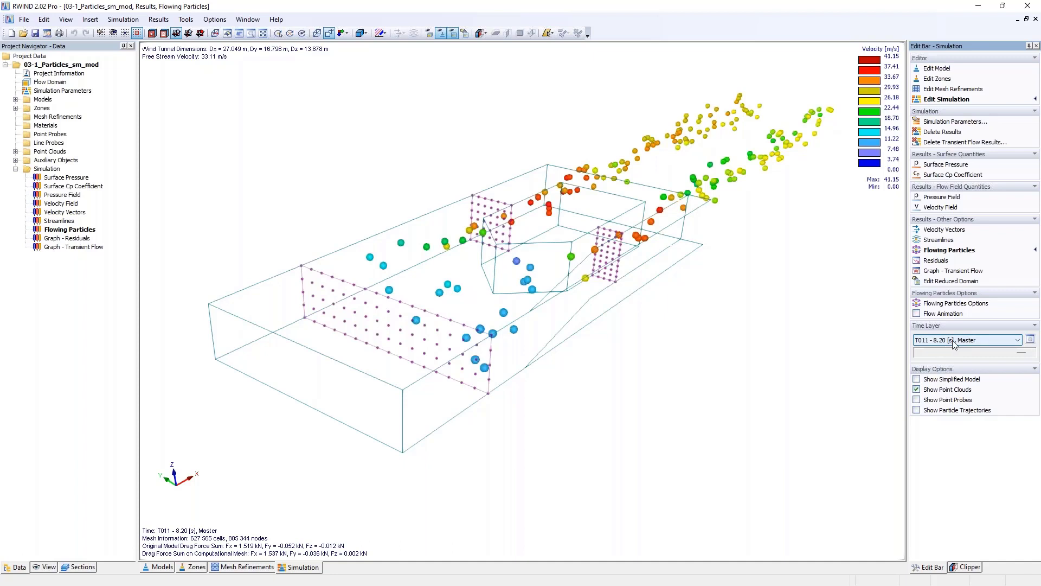
Play the flow animation of the particles, watch it from another angle, and stop it
left_click(917, 314)
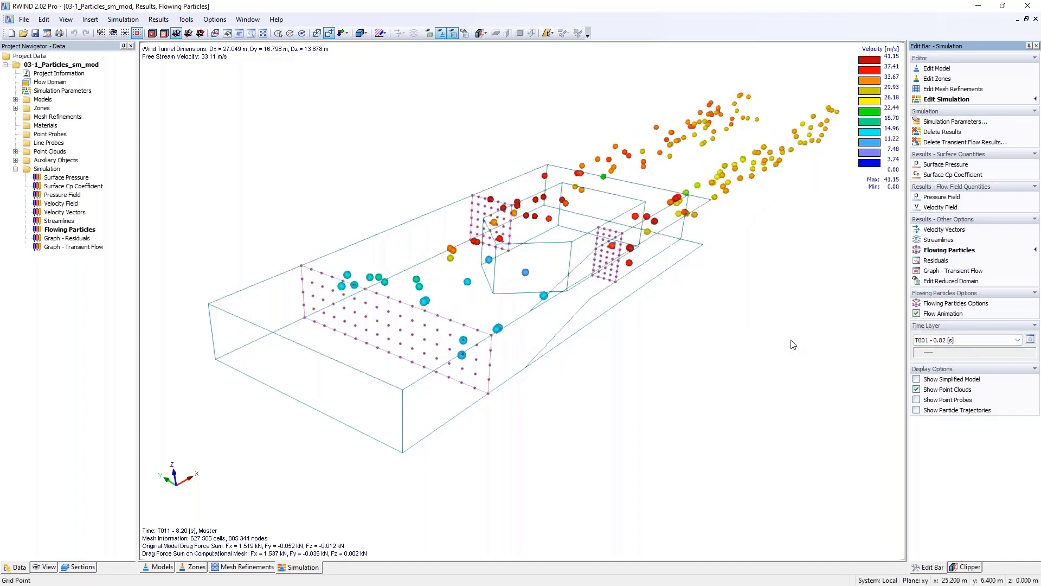
middle_click_drag(687, 262, 657, 330, "ctrl")
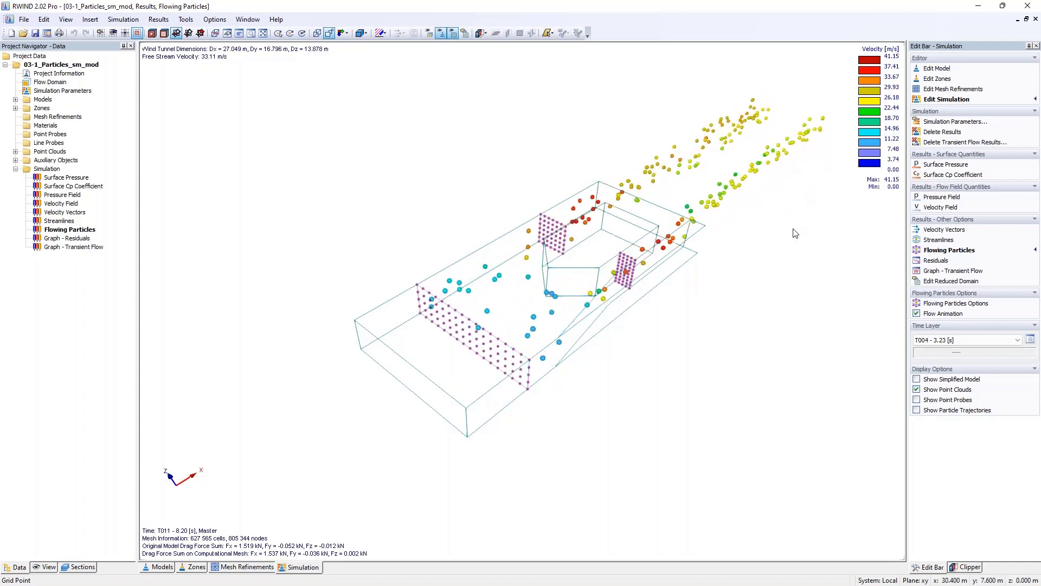
left_click(925, 314)
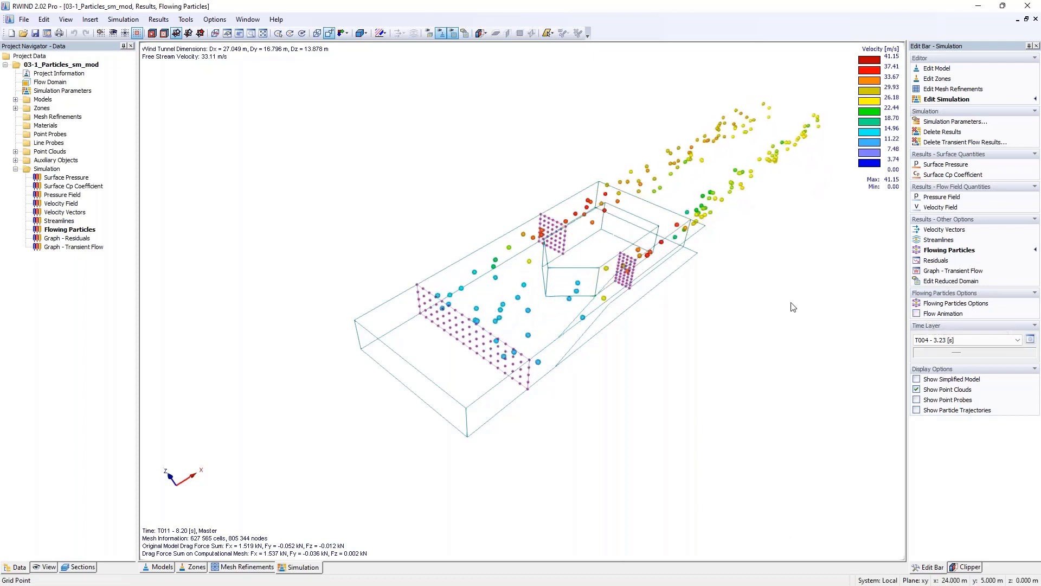
Switch back to the presentation and advance to the Convergence slide
left_click(60, 221)
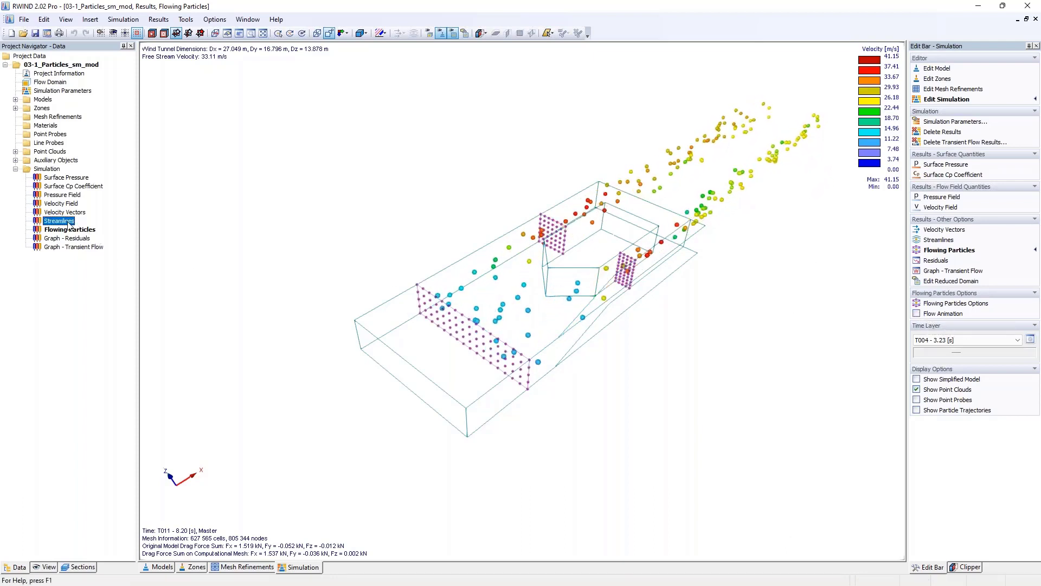
left_click(978, 10)
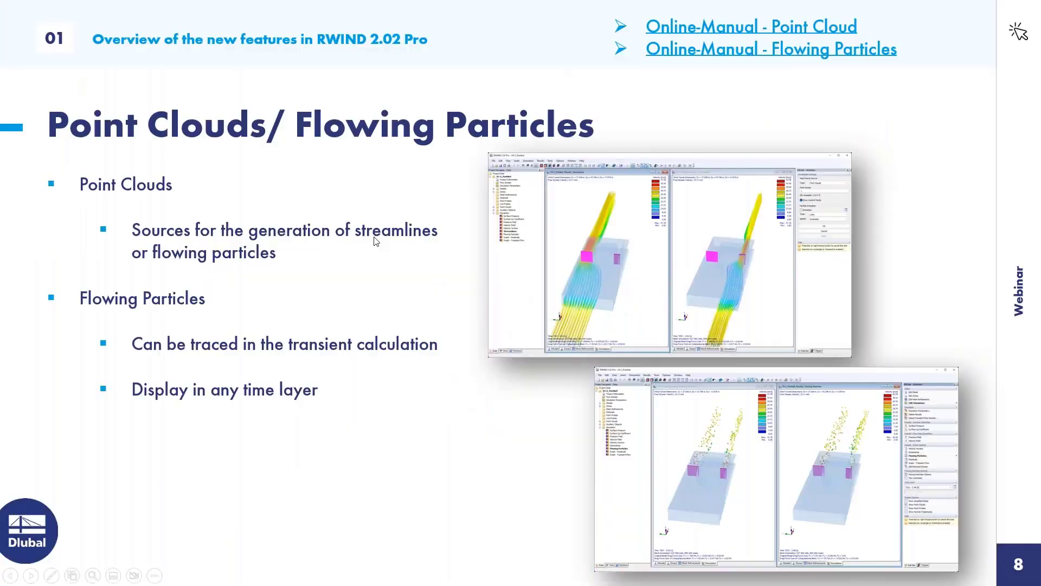
left_click(376, 241)
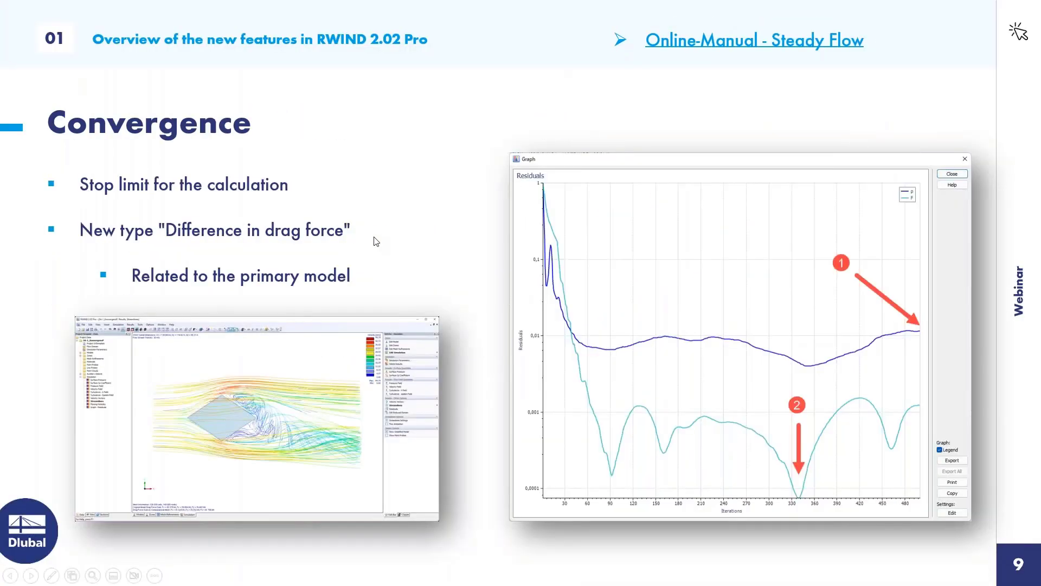
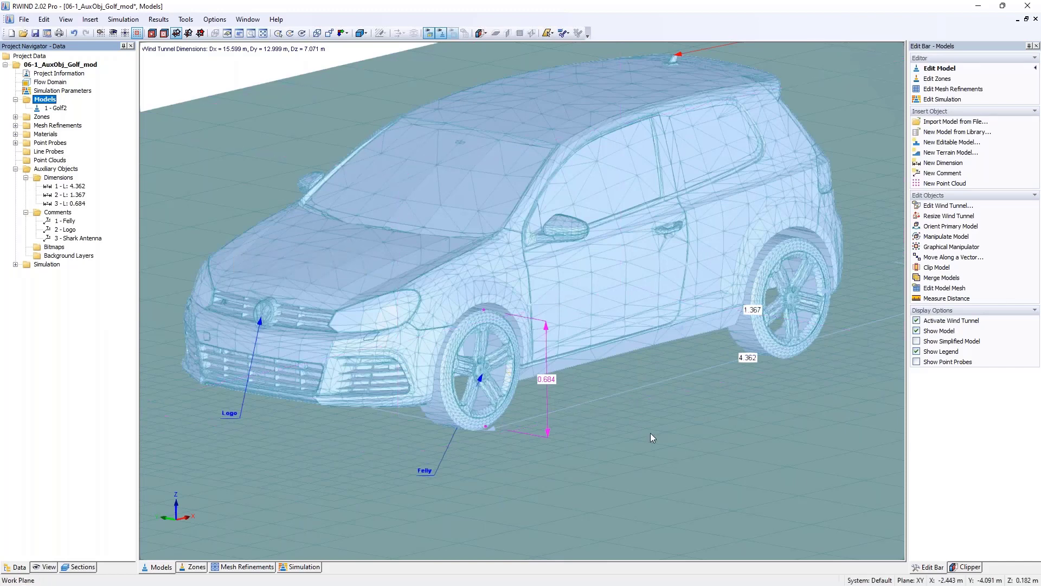
Measure the chained distances around the four corners of the car's rear side window, closing the outline at the starting corner
middle_click_drag(650, 433, 585, 405)
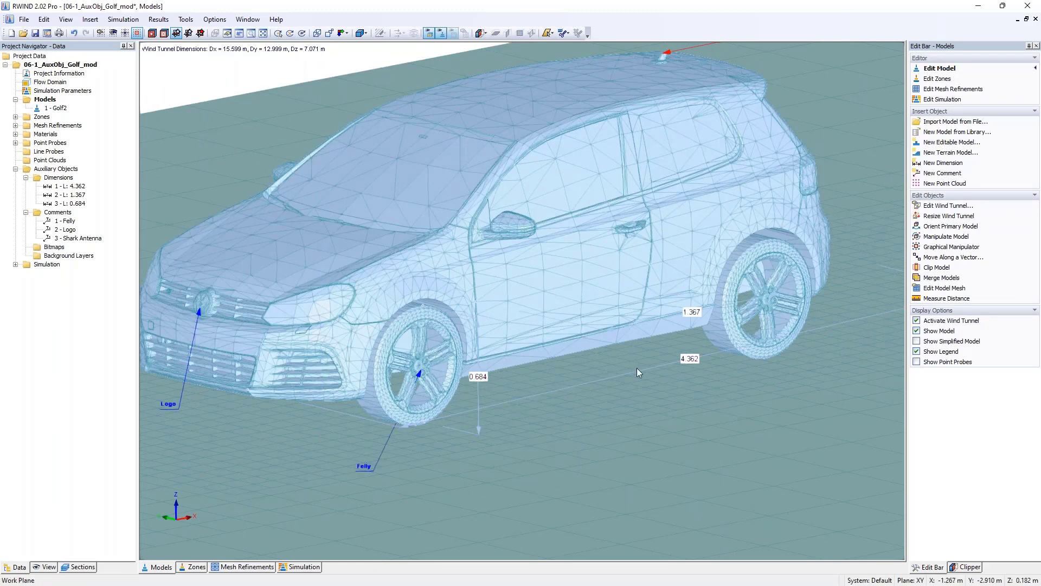
scroll(648, 366, "down", 3)
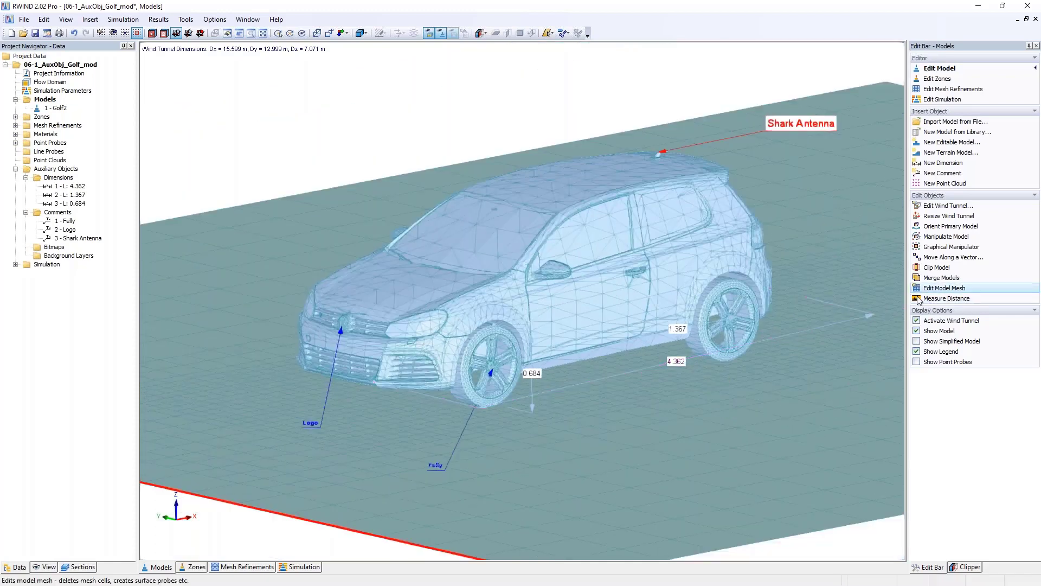
scroll(650, 219, "up", 3)
scroll(650, 218, "up", 2)
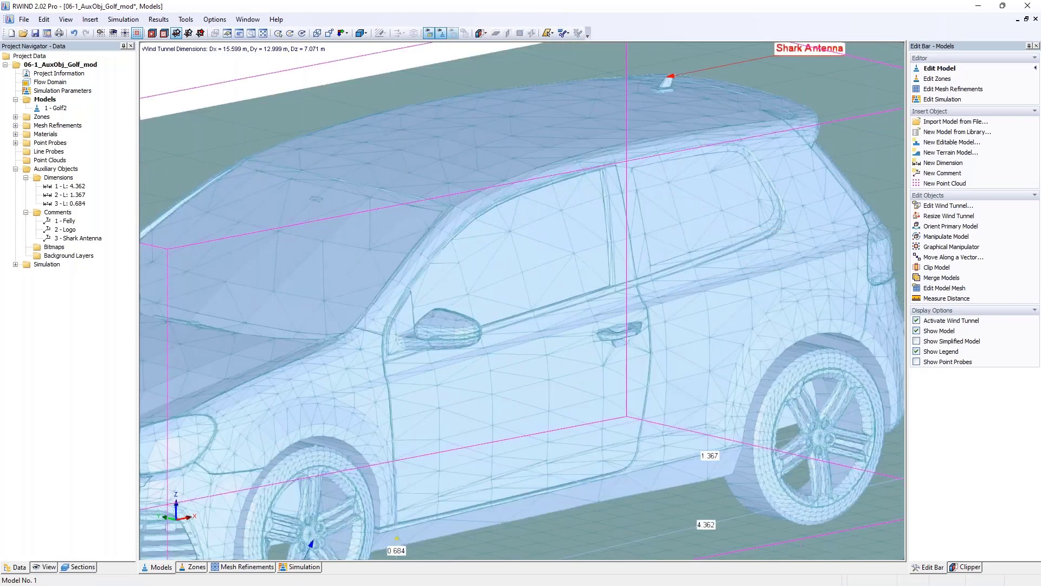
scroll(495, 283, "up", 3)
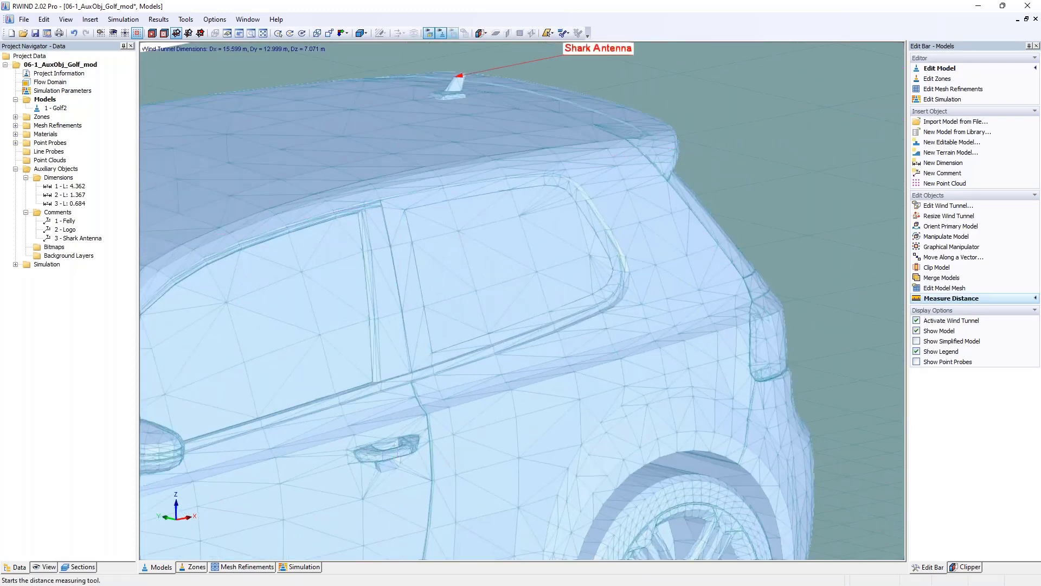
left_click(947, 299)
left_click(432, 352)
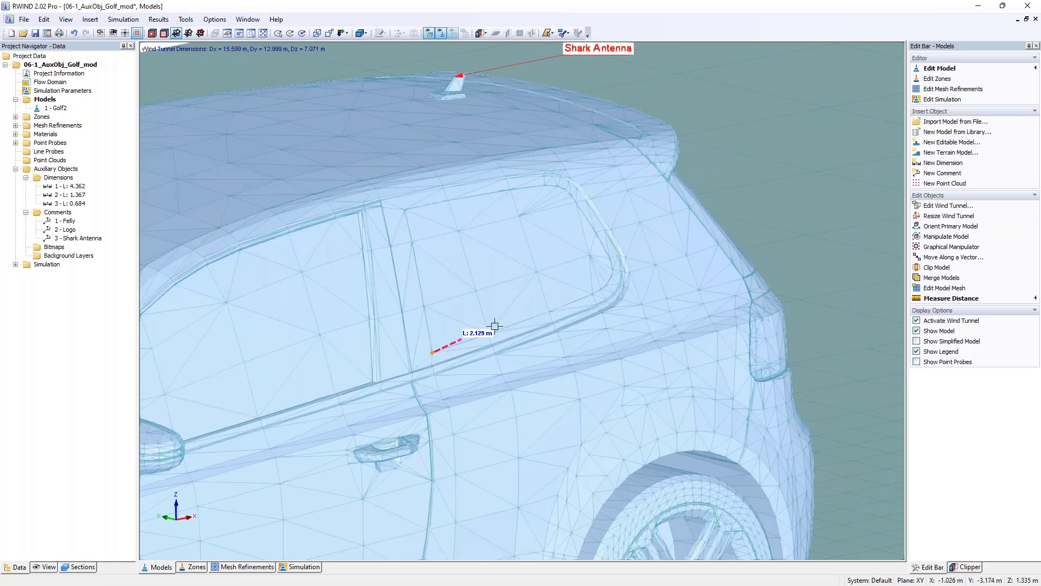
left_click(619, 283)
left_click(558, 187)
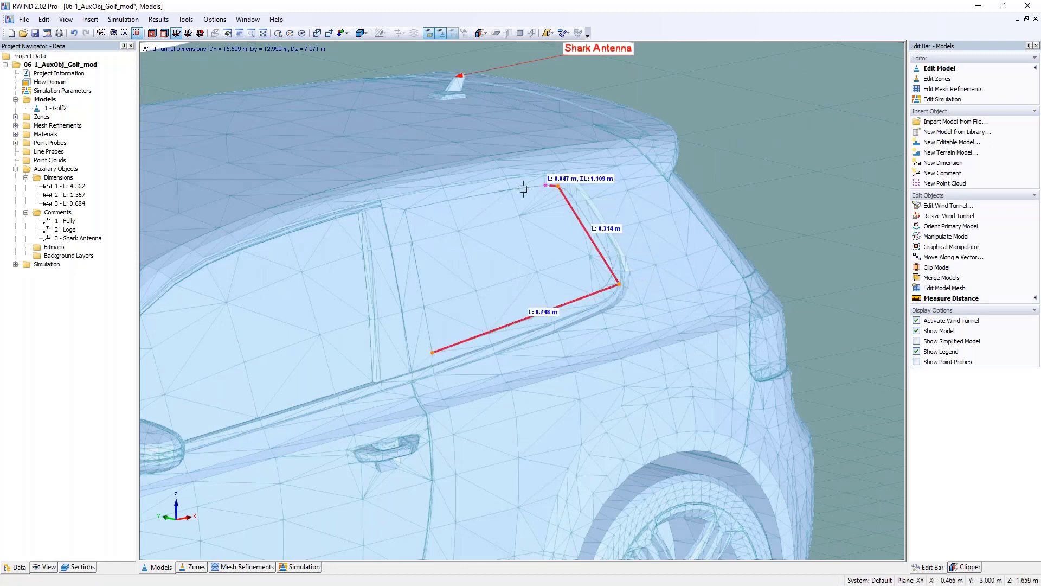
left_click(405, 210)
left_click(431, 351)
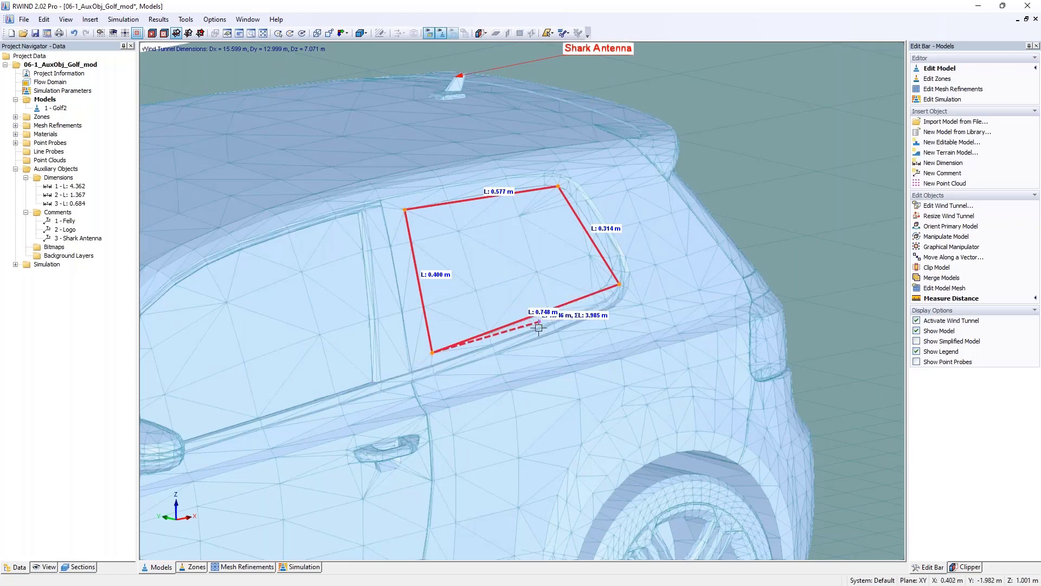
End the window outline measurement and measure the distance between two points inside the rear side window's glass
key("Escape")
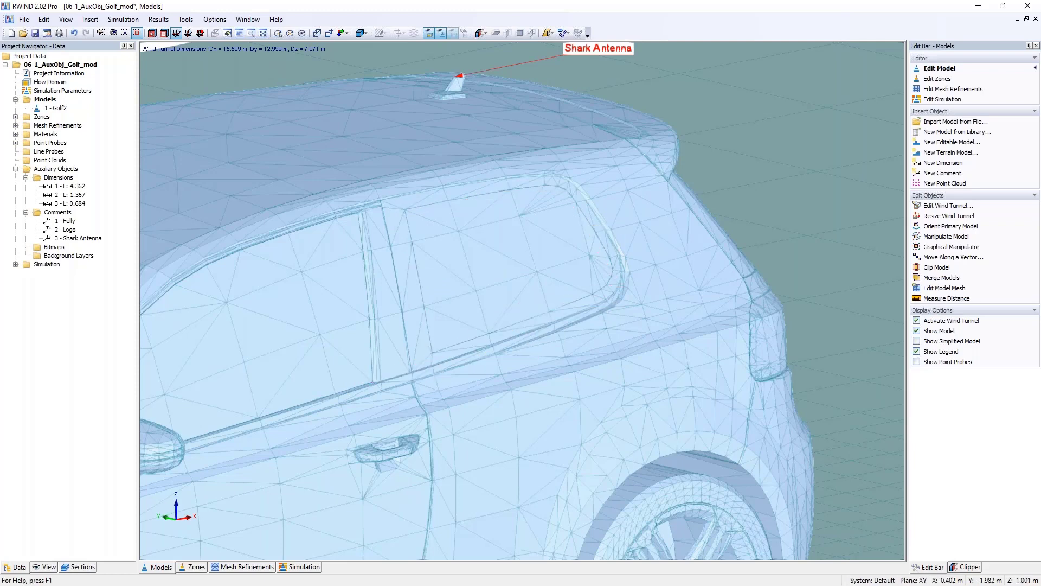
left_click(934, 299)
left_click(458, 232)
left_click(523, 264)
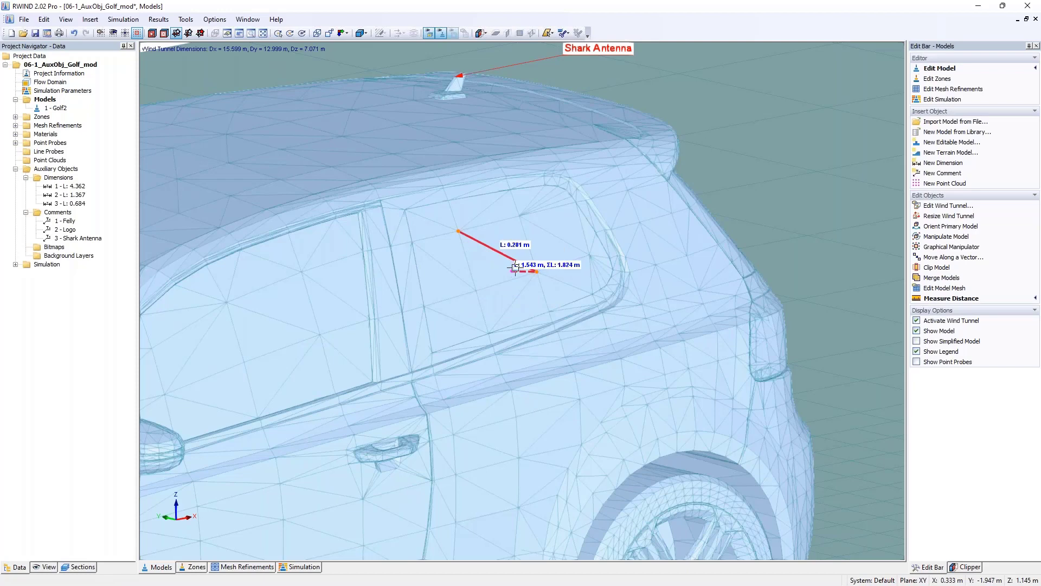
key("Escape")
scroll(514, 268, "down", 5)
middle_click_drag(514, 268, 520, 239)
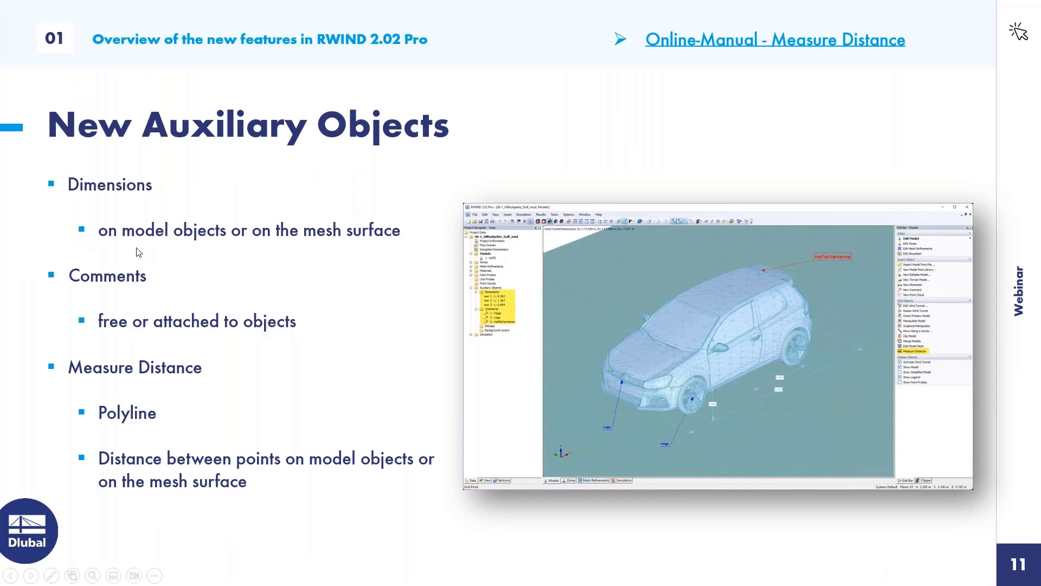
Advance past the New Auxiliary Objects slide and open the box-shaped model of the 07-1_ModEditor project in the Model Editor
key("Right")
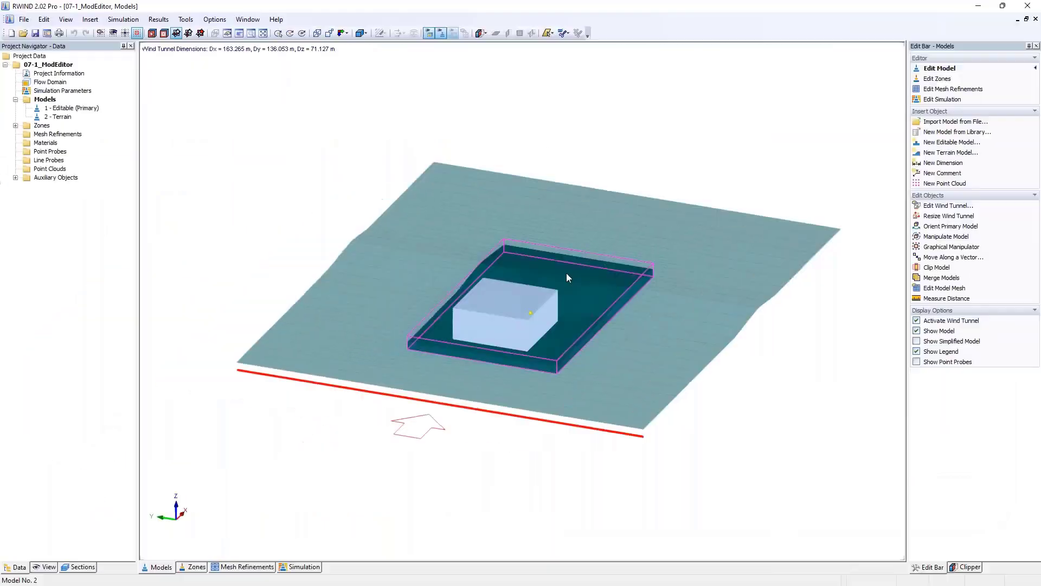
scroll(487, 273, "up", 4)
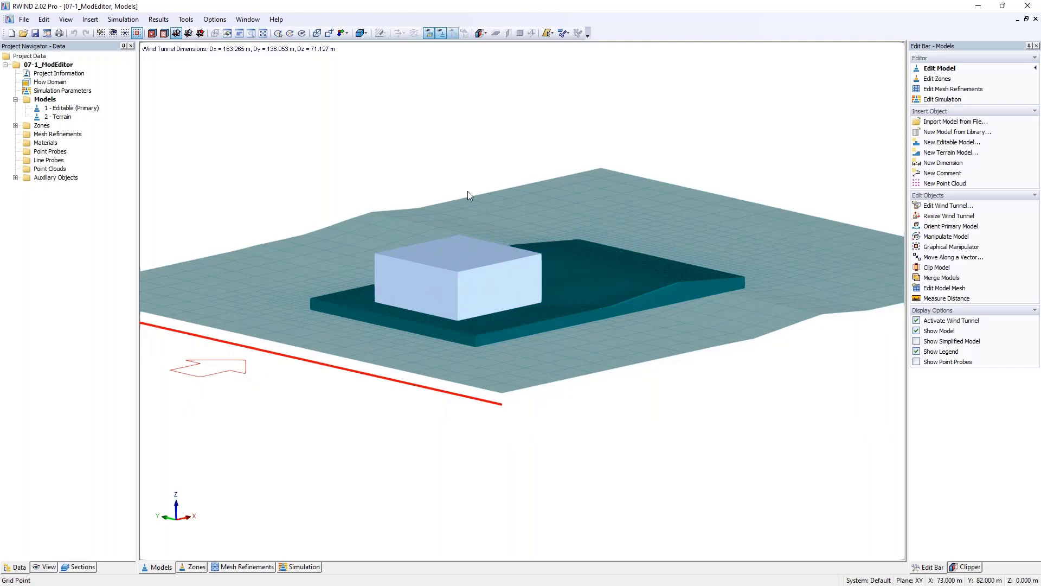
middle_click_drag(467, 191, 513, 263, "ctrl")
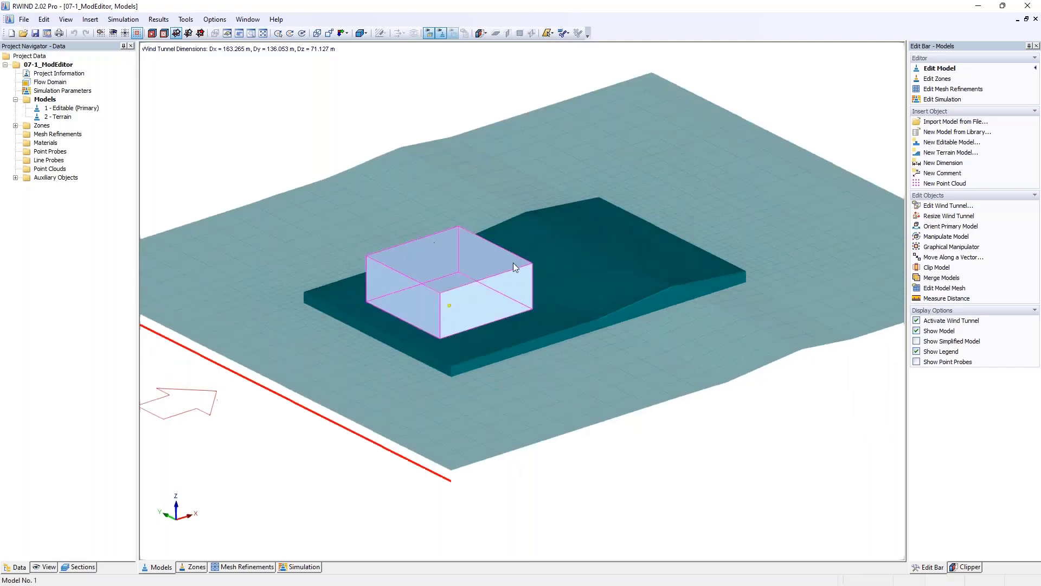
right_click(46, 103)
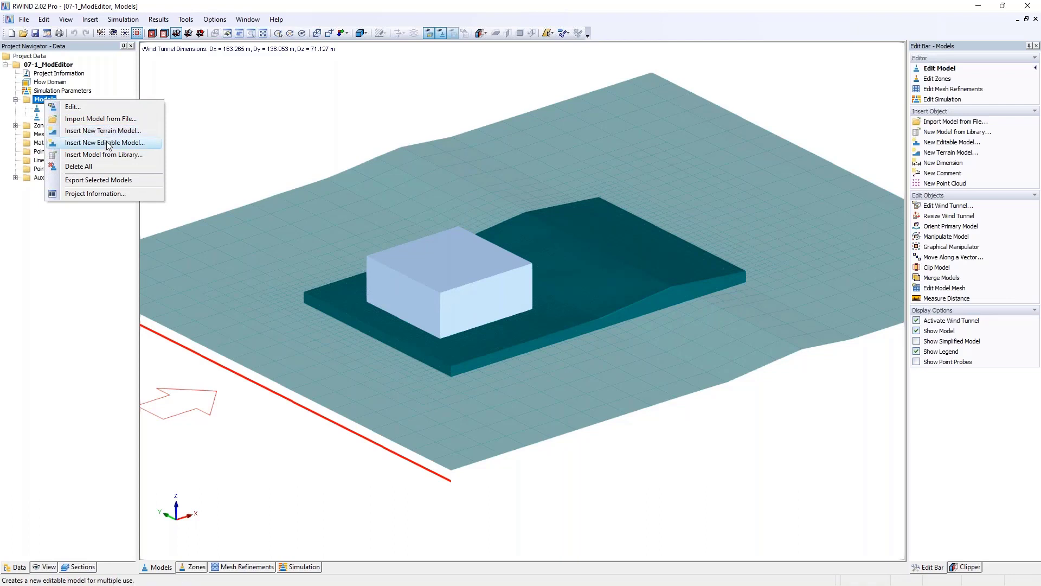
left_click(437, 260)
right_click(438, 268)
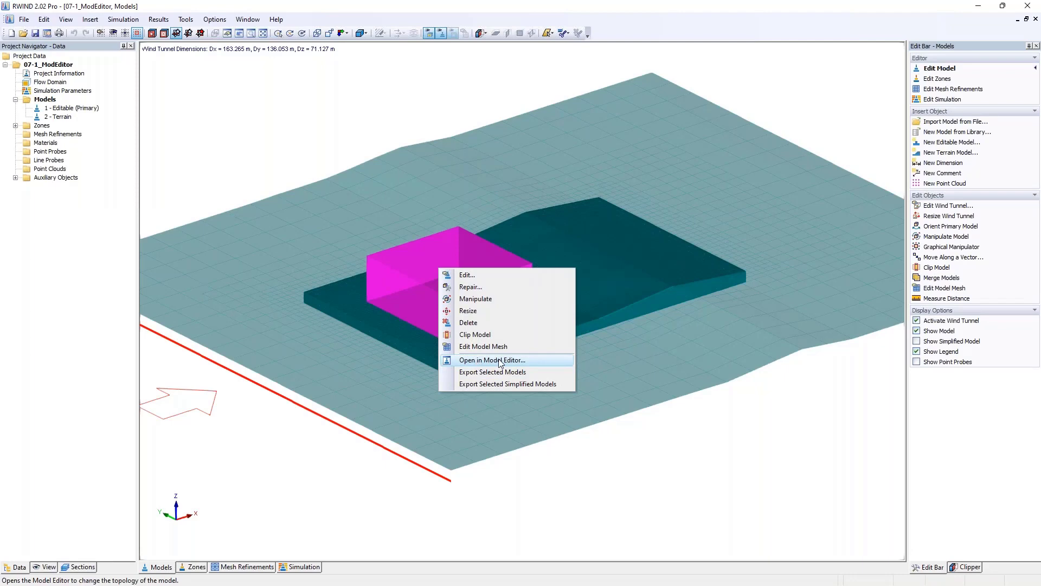
left_click(477, 360)
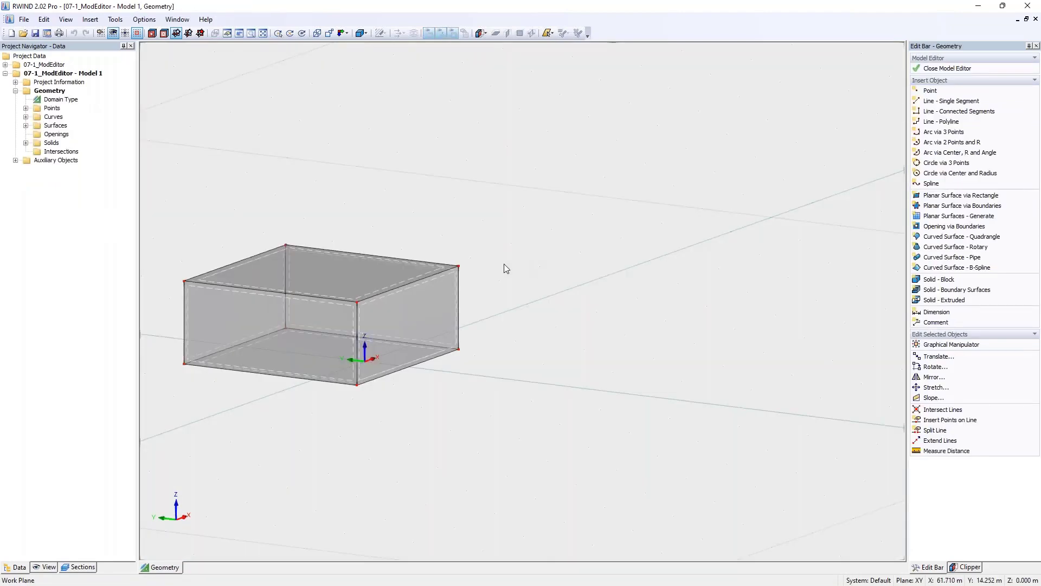
Expand the box model's solids in the project tree and examine the available Edit Bar display options
middle_click_drag(503, 266, 657, 253)
left_click(25, 142)
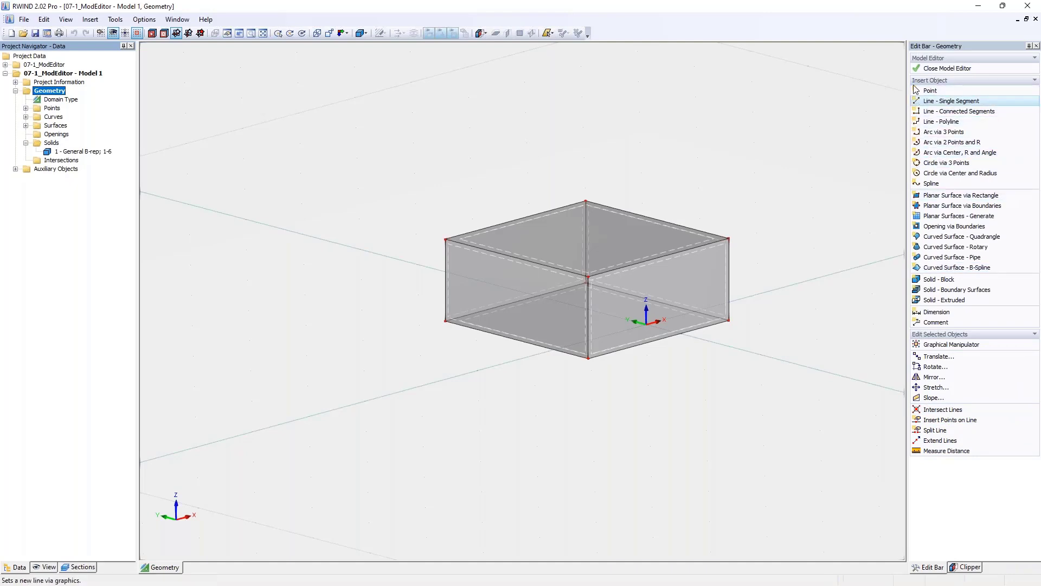
left_click(66, 20)
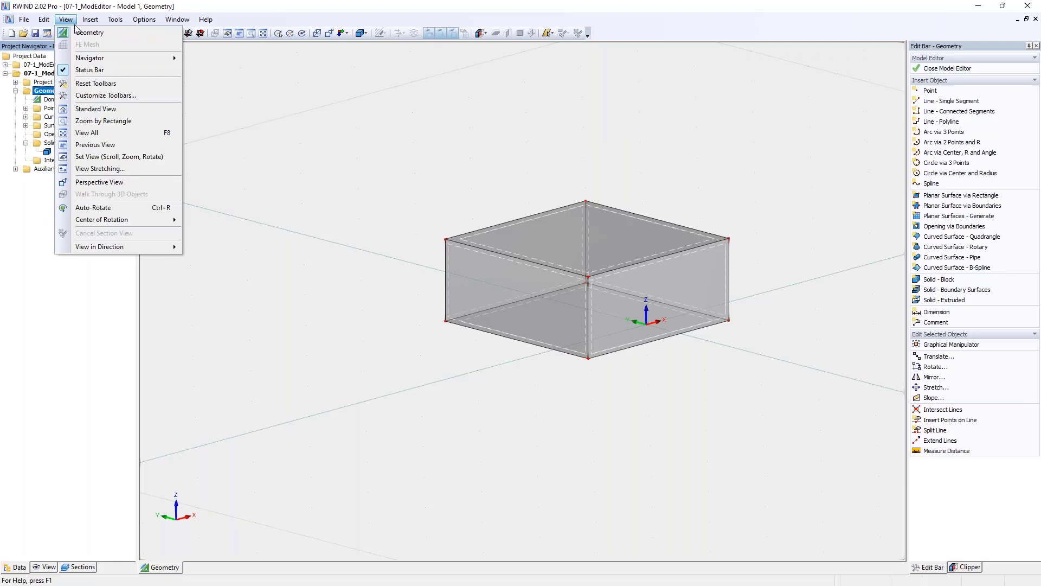
mouse_move(88, 58)
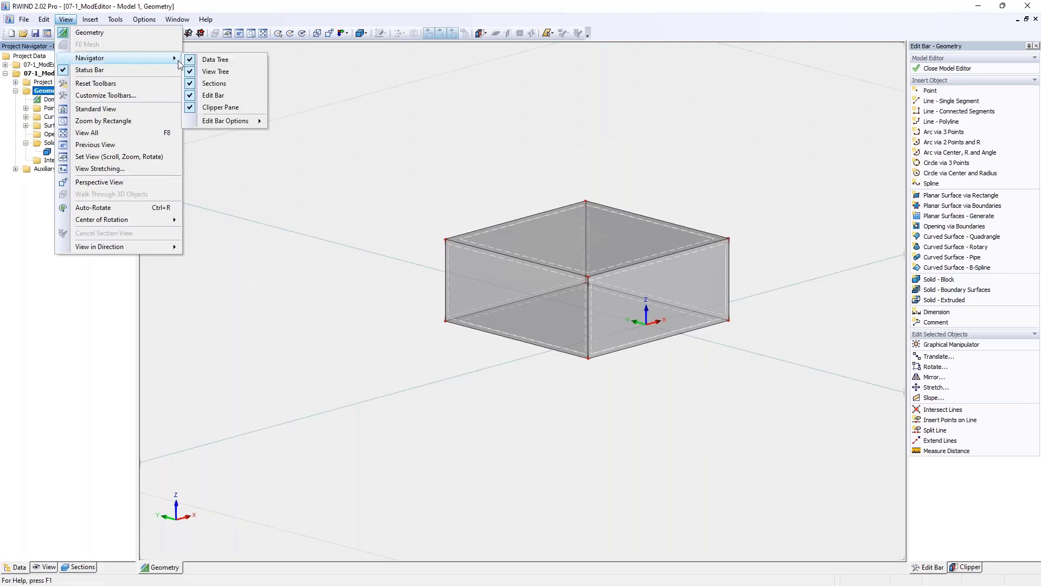
mouse_move(222, 124)
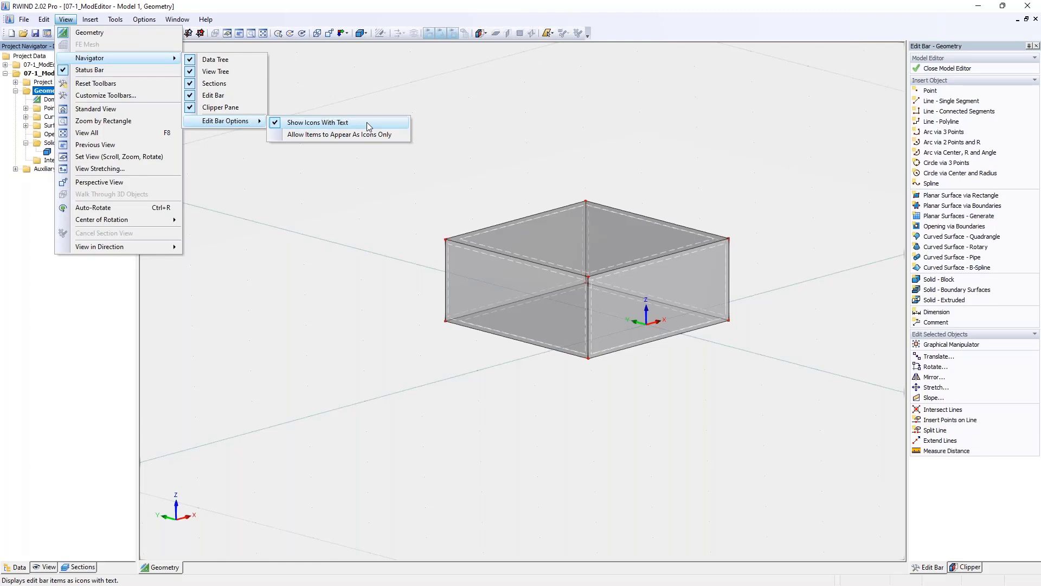
left_click(478, 142)
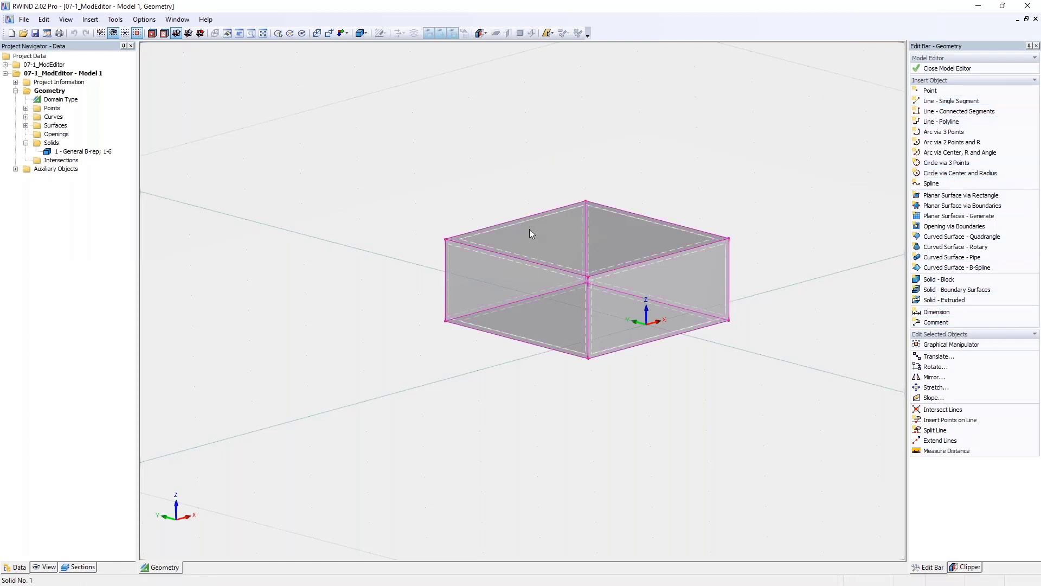
Try to deform the box by pulling its rear upper corner point up and outward, and undo the move
left_click_drag(587, 199, 723, 125)
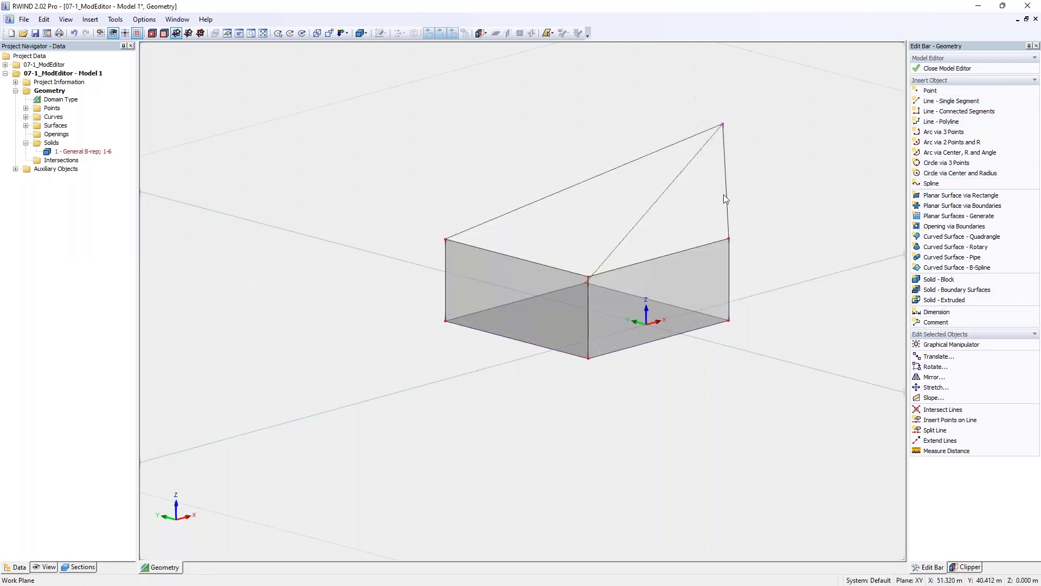
key("ctrl+z")
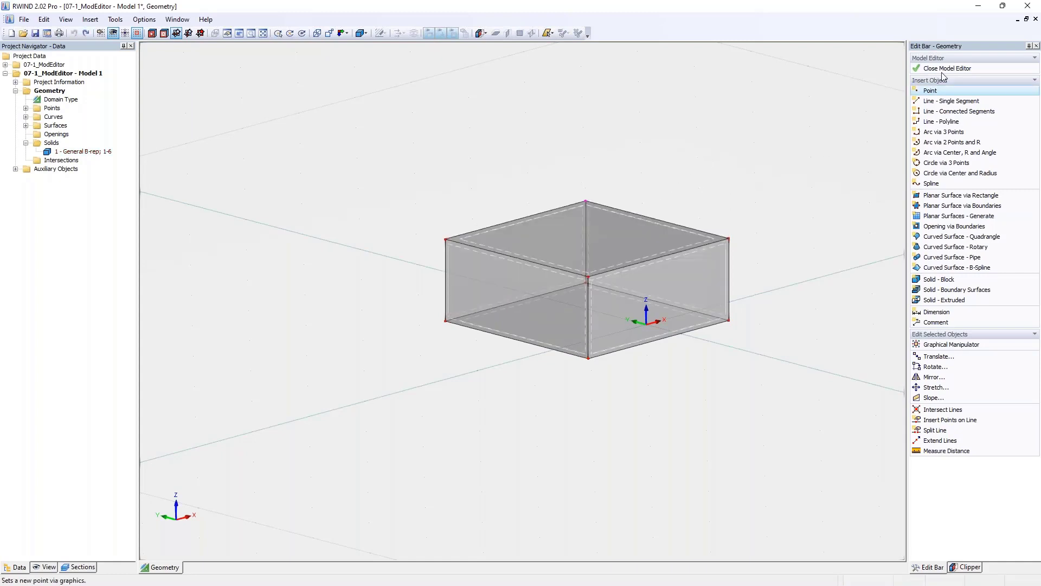
Close the Model Editor without saving the box, and open the terrain model in the Model Editor
left_click(961, 68)
left_click(529, 323)
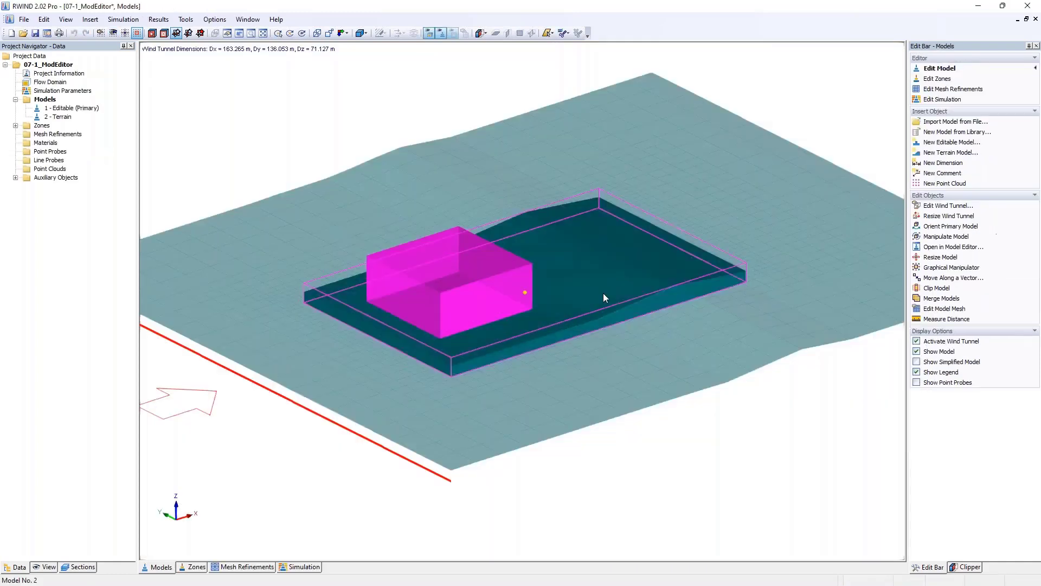
left_click(603, 297)
right_click(62, 118)
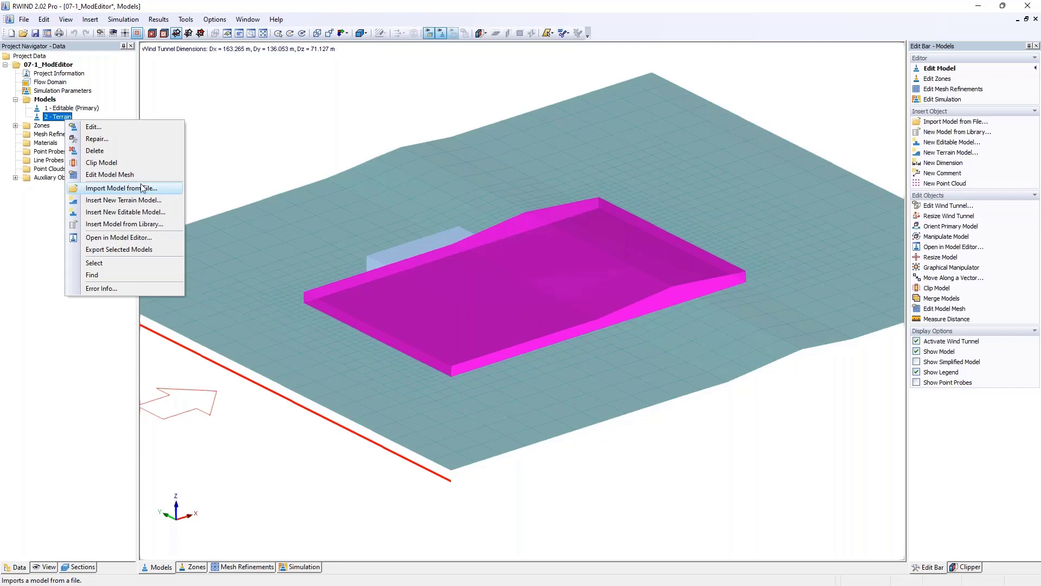
left_click(469, 232)
right_click(577, 308)
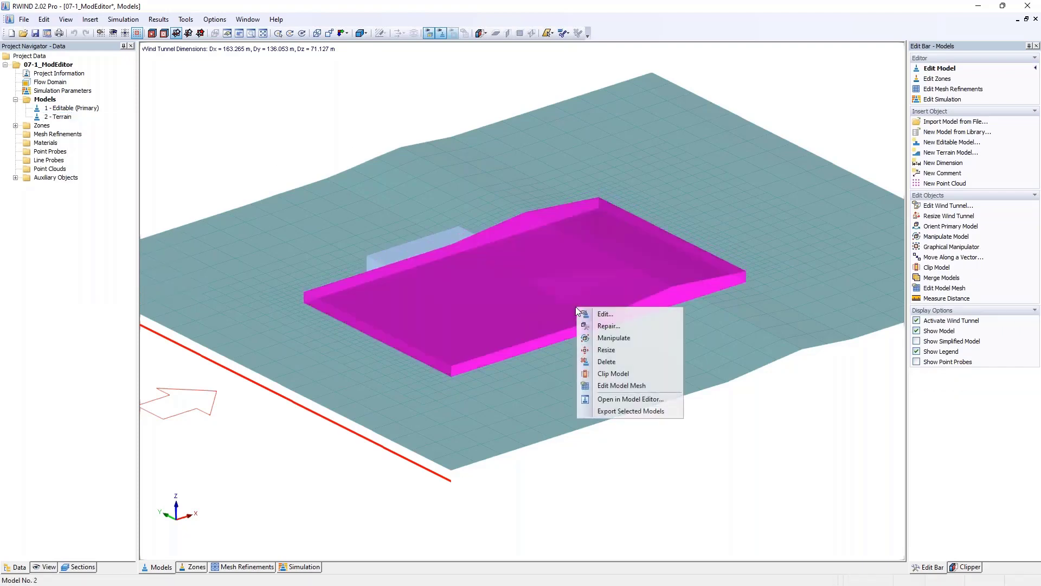
left_click(624, 399)
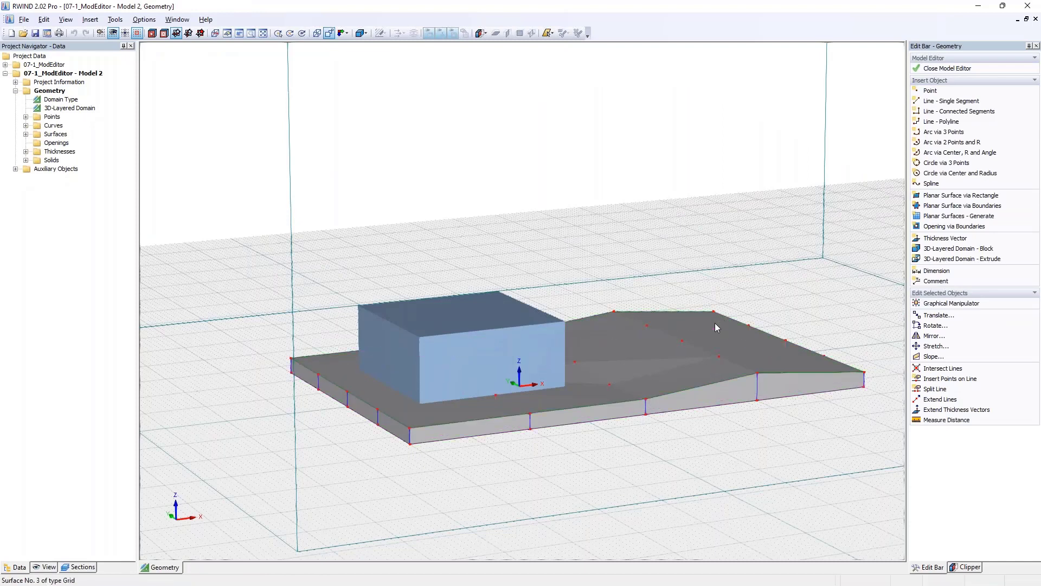
Set the Z coordinate of the terrain's interior point at X 30 m, Y -12.5 m to 6 m
middle_click_drag(709, 327, 684, 418, "ctrl")
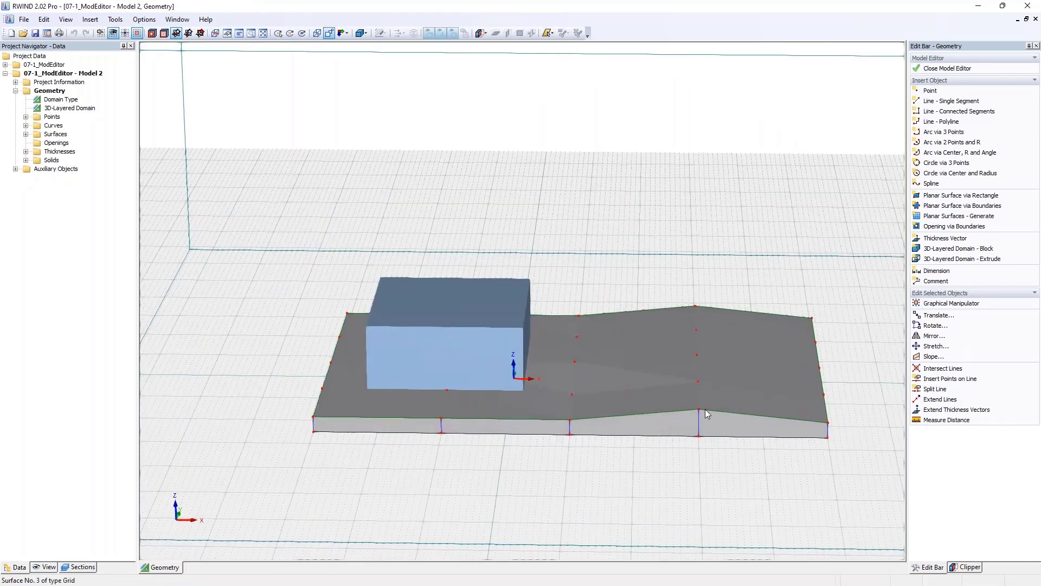
left_click(703, 323)
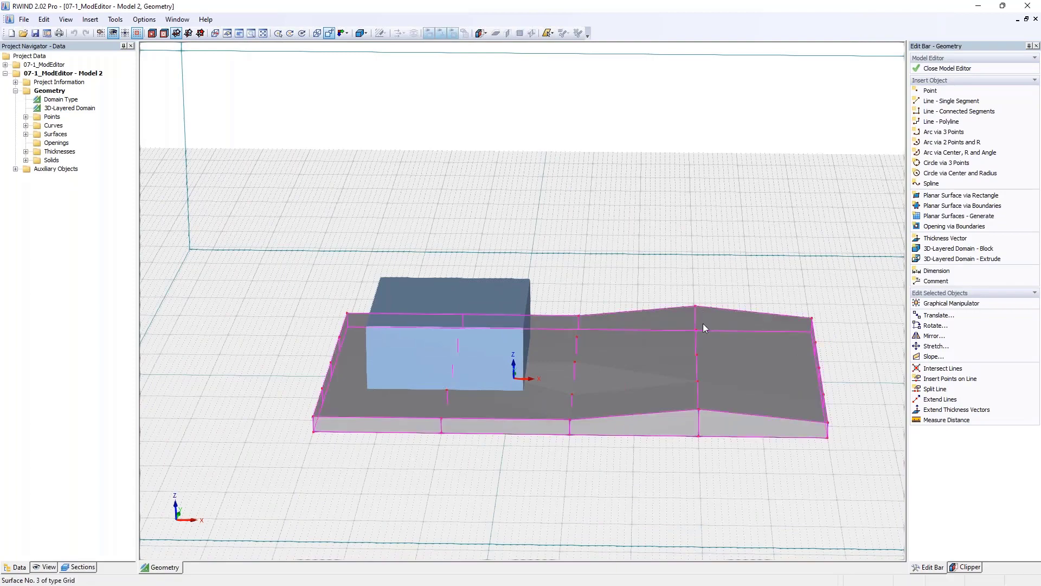
middle_click_drag(703, 323, 627, 314)
scroll(526, 418, "up", 3)
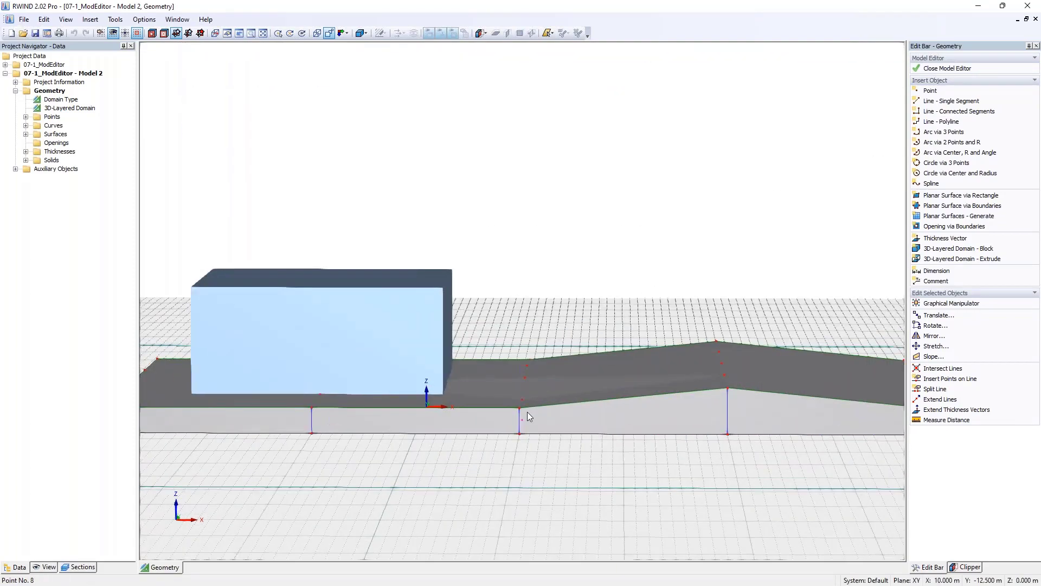
left_click(548, 351)
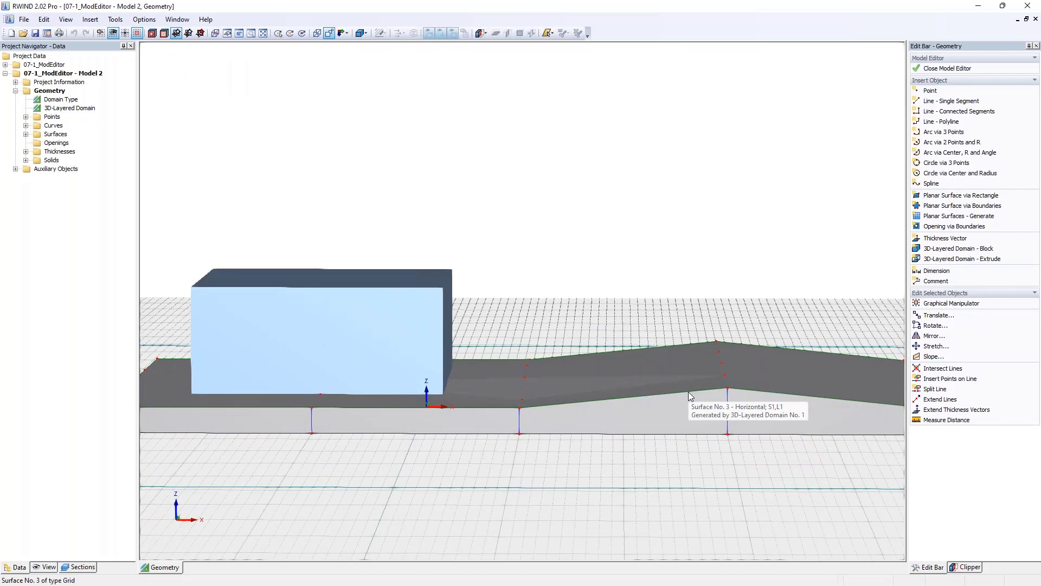
middle_click_drag(688, 391, 629, 359, "ctrl")
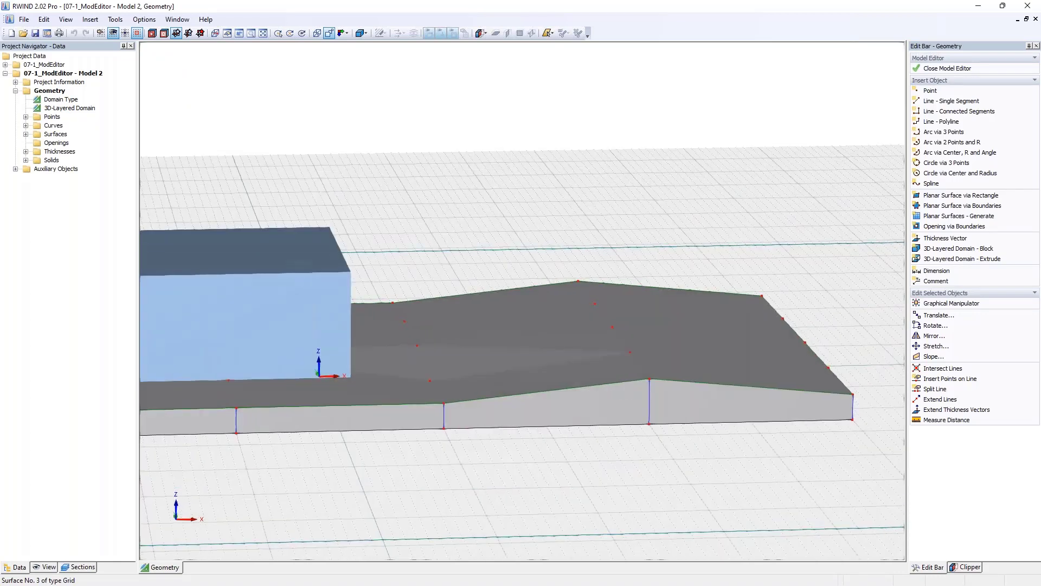
double_click(631, 352)
double_click(490, 316)
type("6")
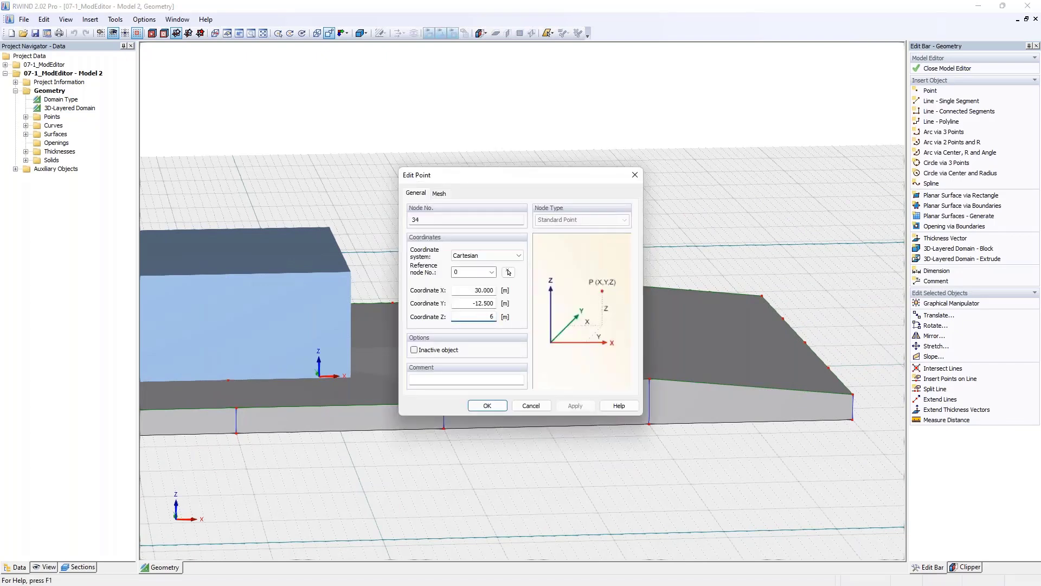
left_click(493, 410)
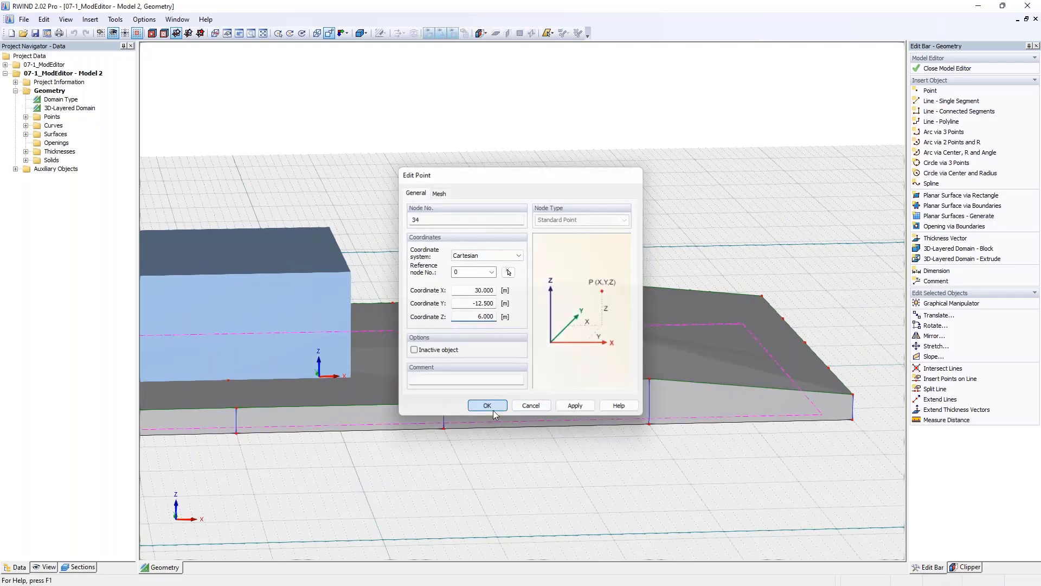
Raise the terrain's interior point at X 30 m, Y 12.5 m to a Z coordinate of 15 m
scroll(635, 331, "up", 3)
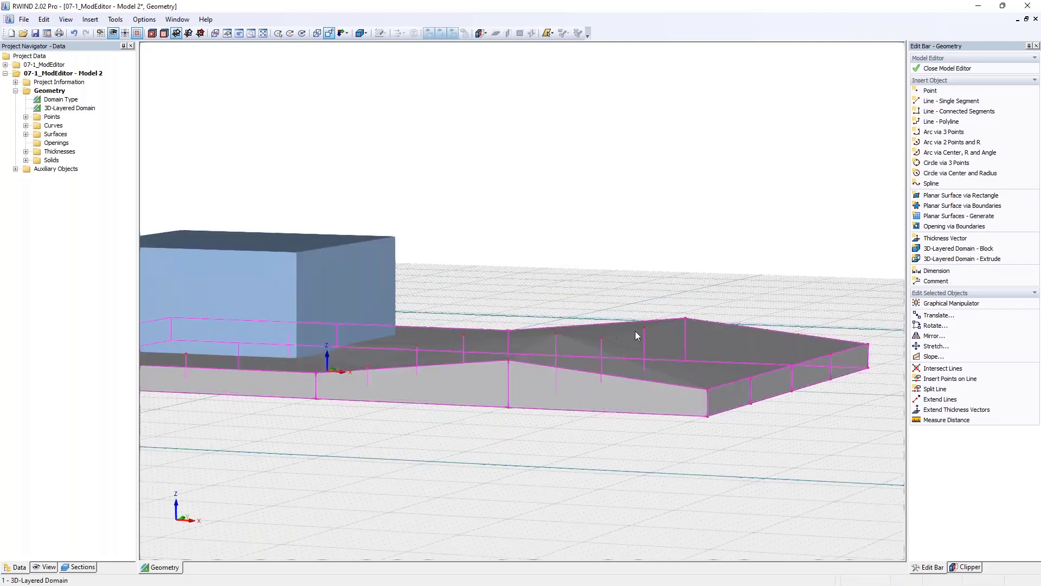
double_click(645, 328)
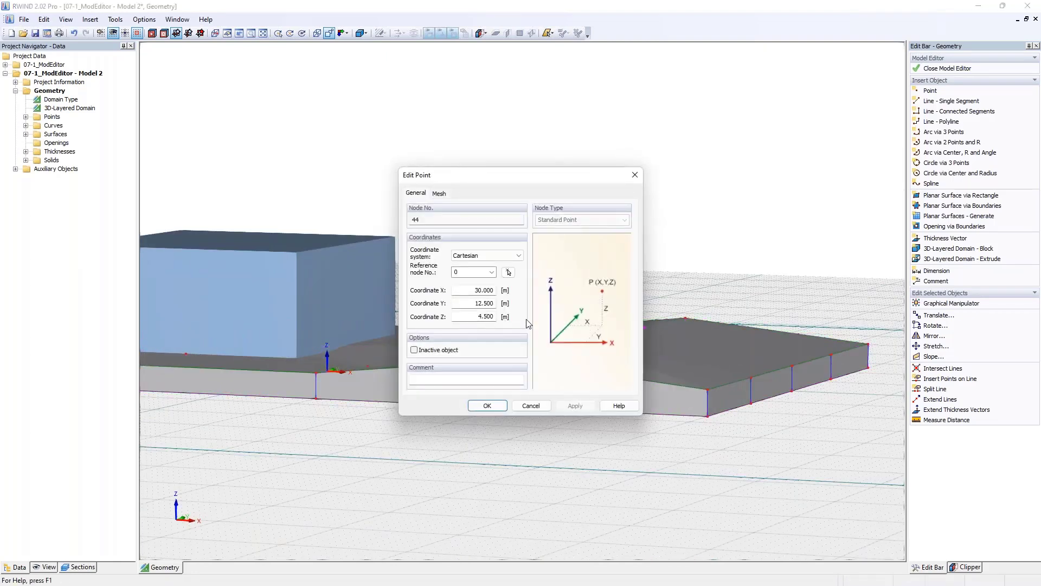
key("Tab")
type("15")
key("Return")
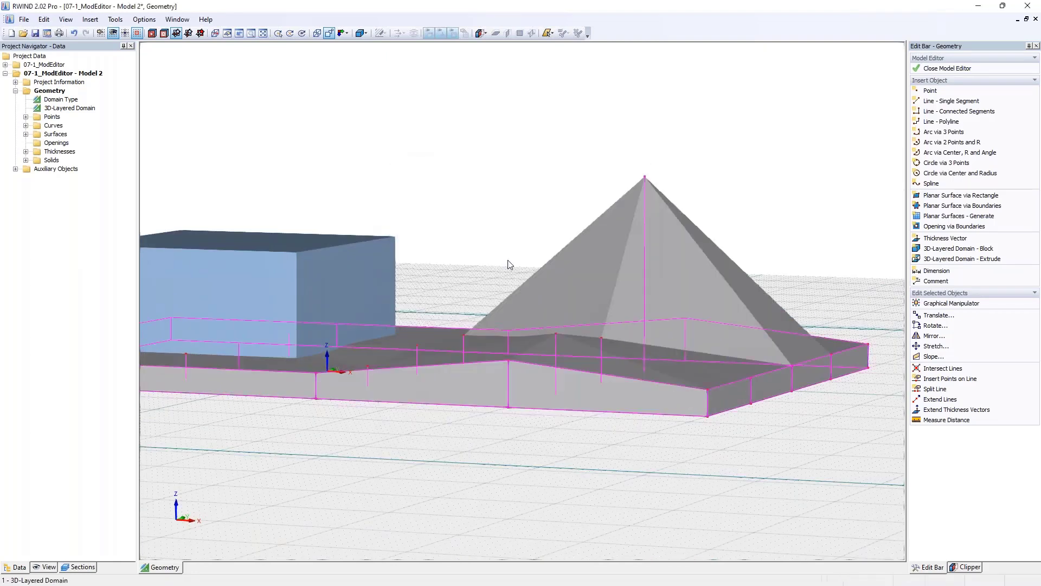
middle_click_drag(493, 221, 674, 295, "ctrl")
scroll(674, 295, "up", 3)
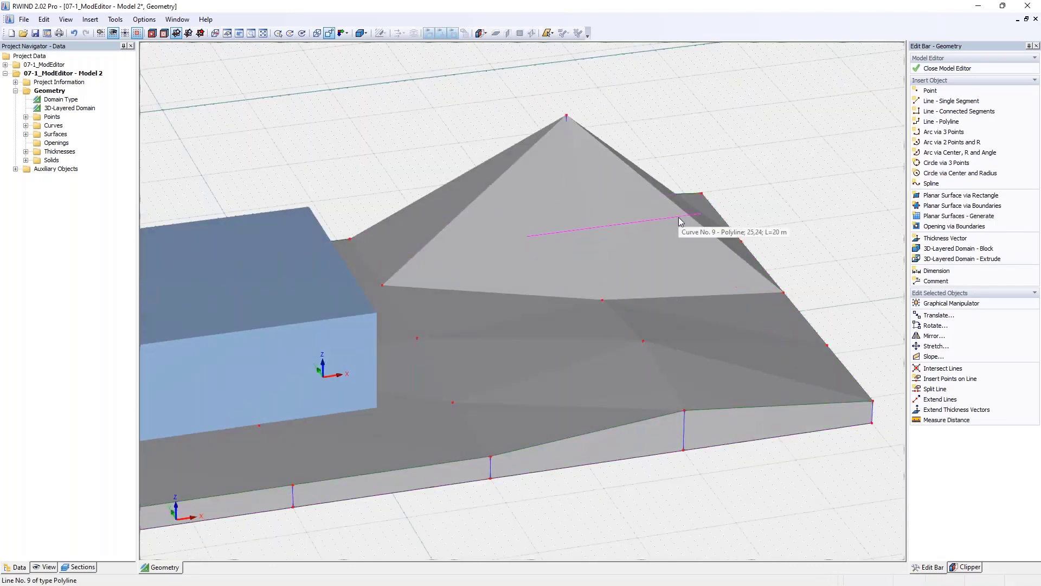
Close the Model Editor with the terrain changes saved, and open the terrain model's settings
left_click(948, 68)
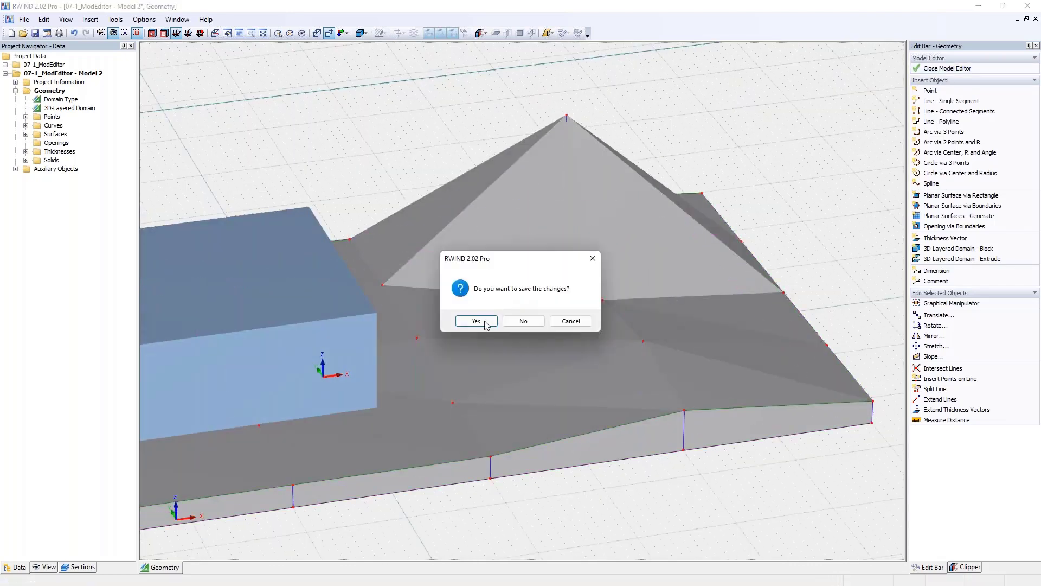
left_click(486, 323)
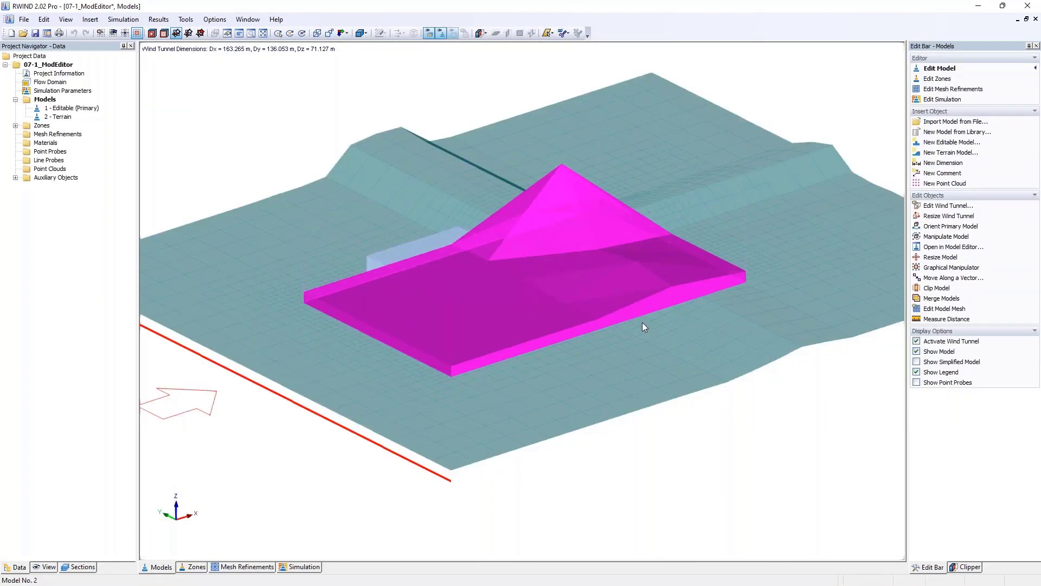
middle_click_drag(656, 354, 564, 314, "ctrl")
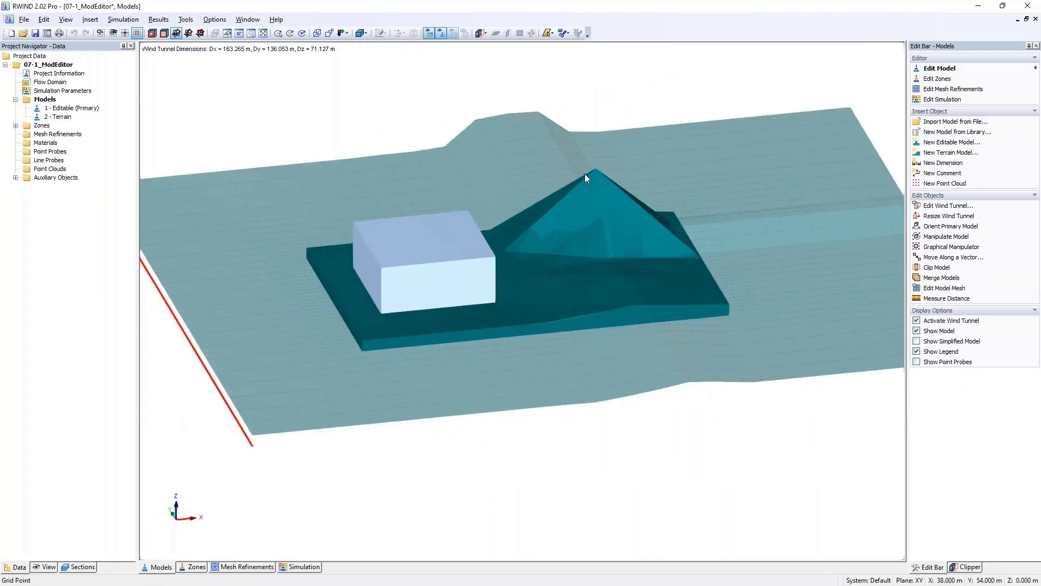
double_click(618, 261)
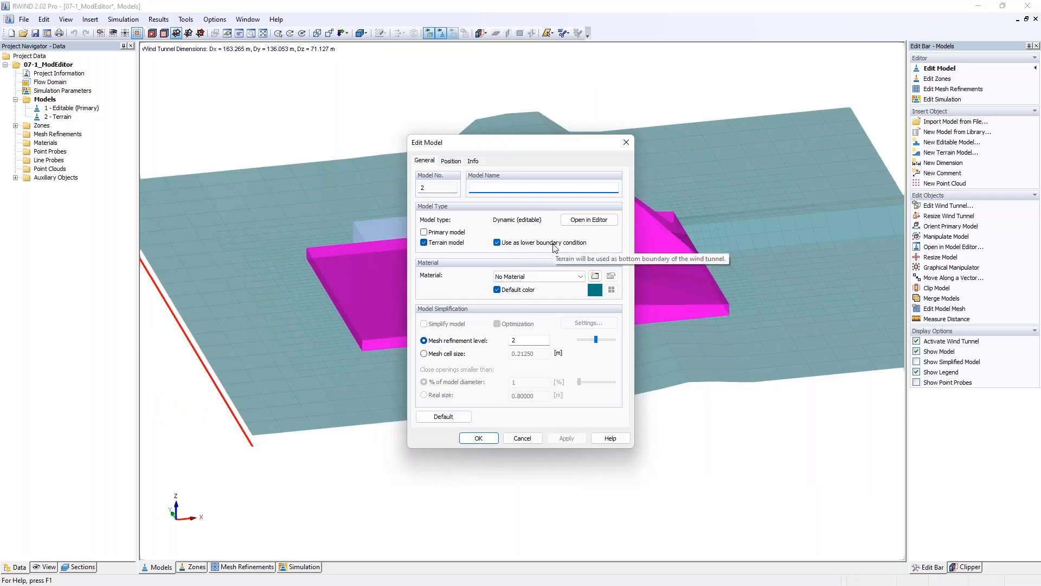
Dismiss the terrain model's settings and close the 07-1_ModEditor project without saving it
left_click(627, 142)
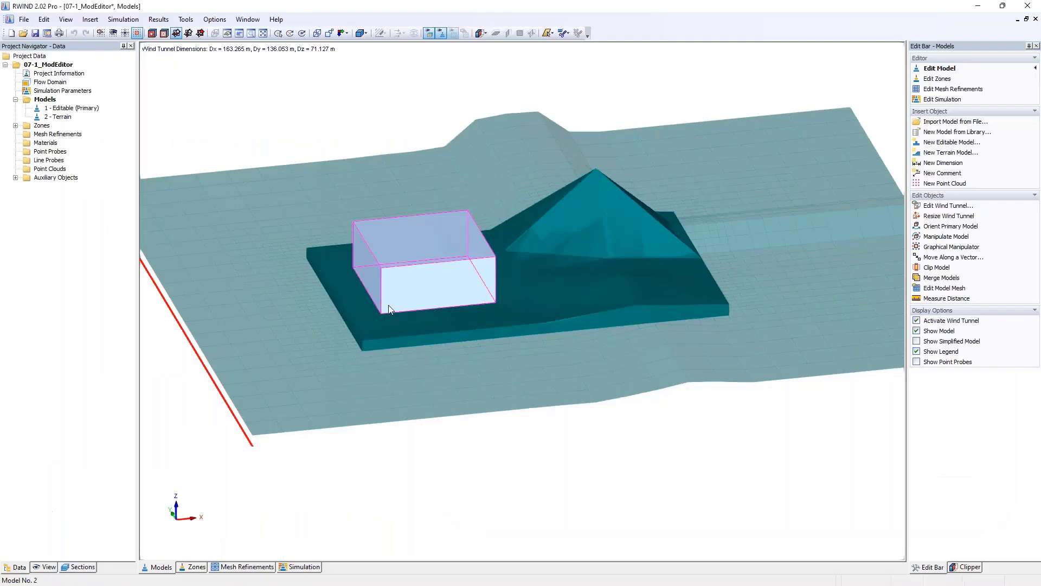
left_click(1035, 19)
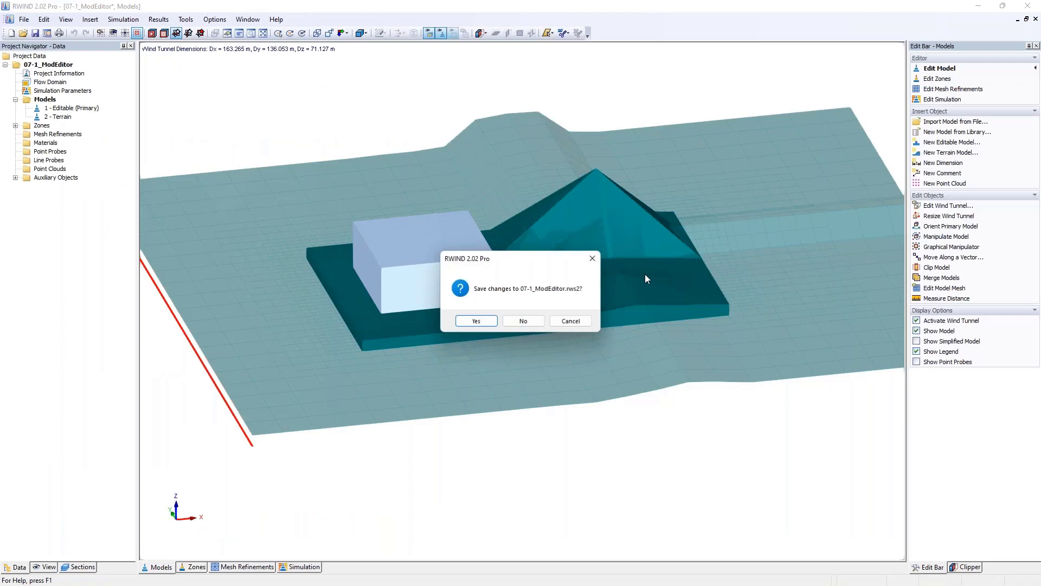
left_click(514, 321)
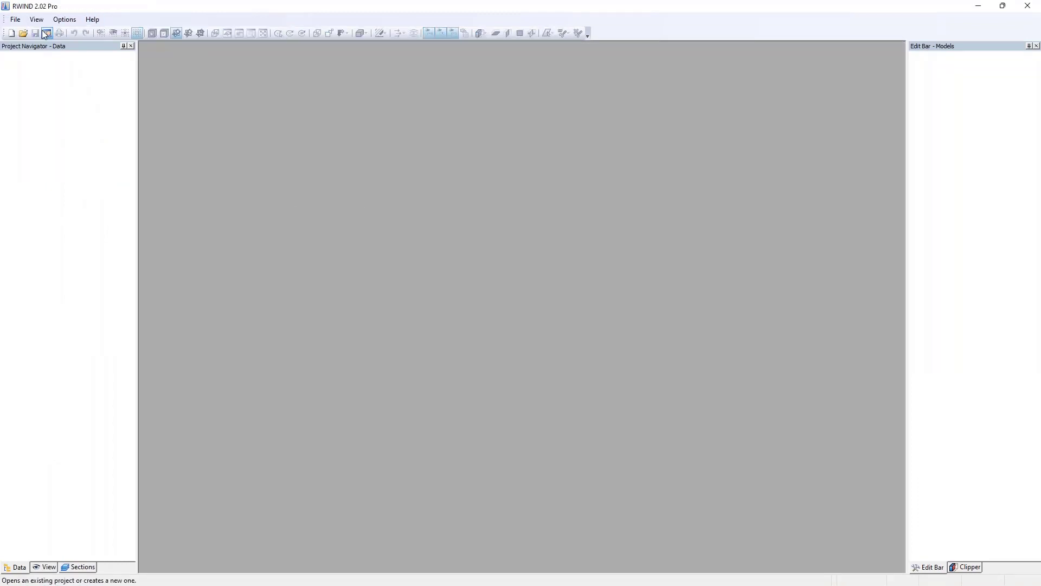
Create a new project named 221208_Solar, accepting the default wind tunnel dimensions
left_click(11, 33)
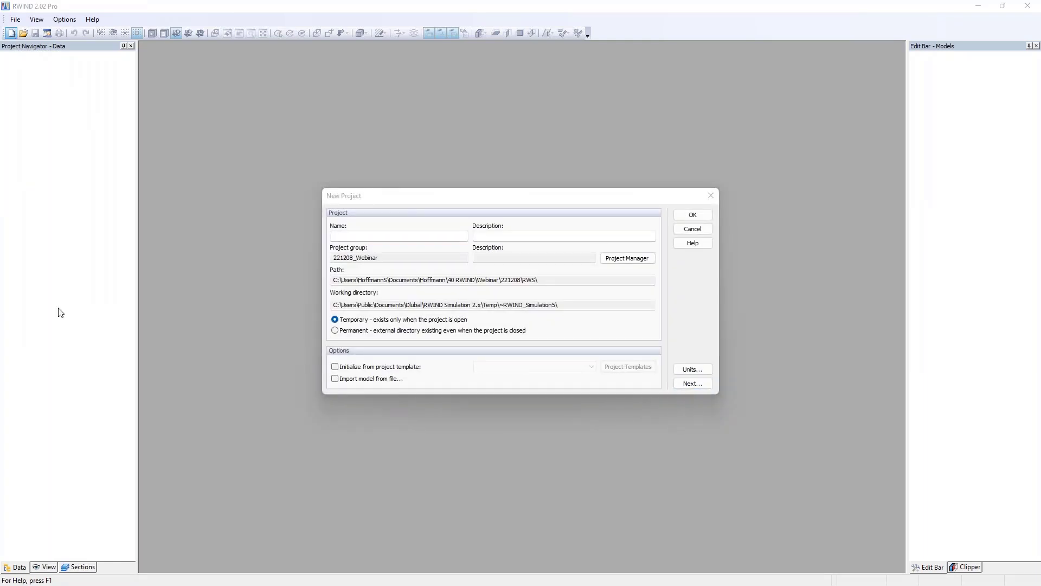
left_click(429, 197)
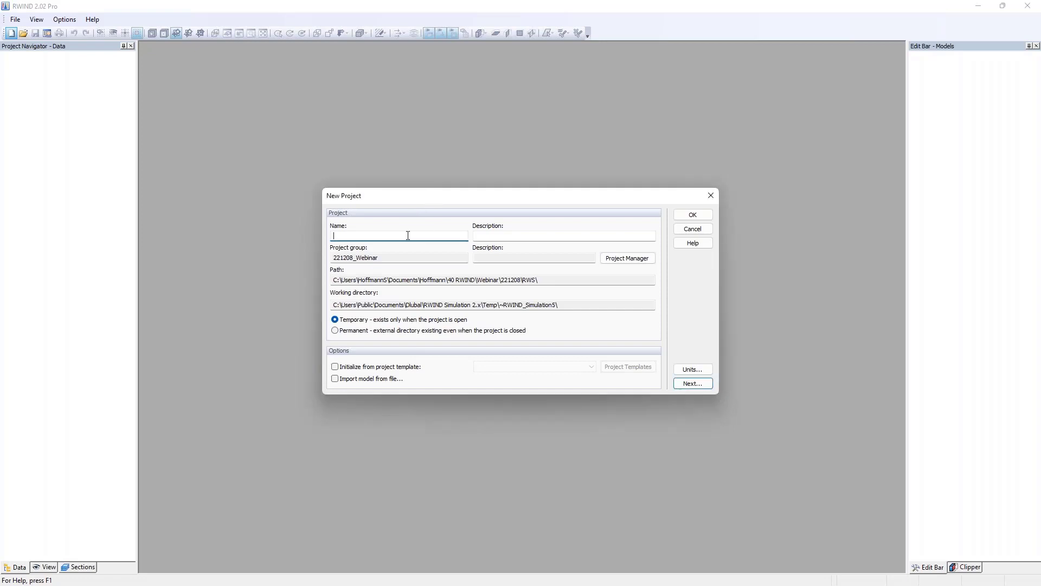
type("221208")
type("_Solar")
left_click(688, 215)
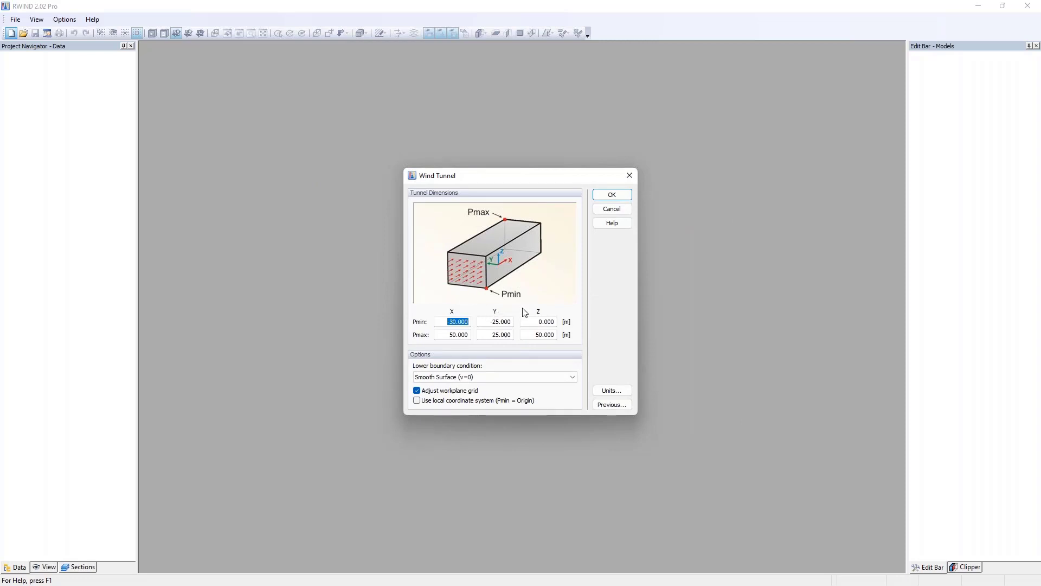
left_click(604, 196)
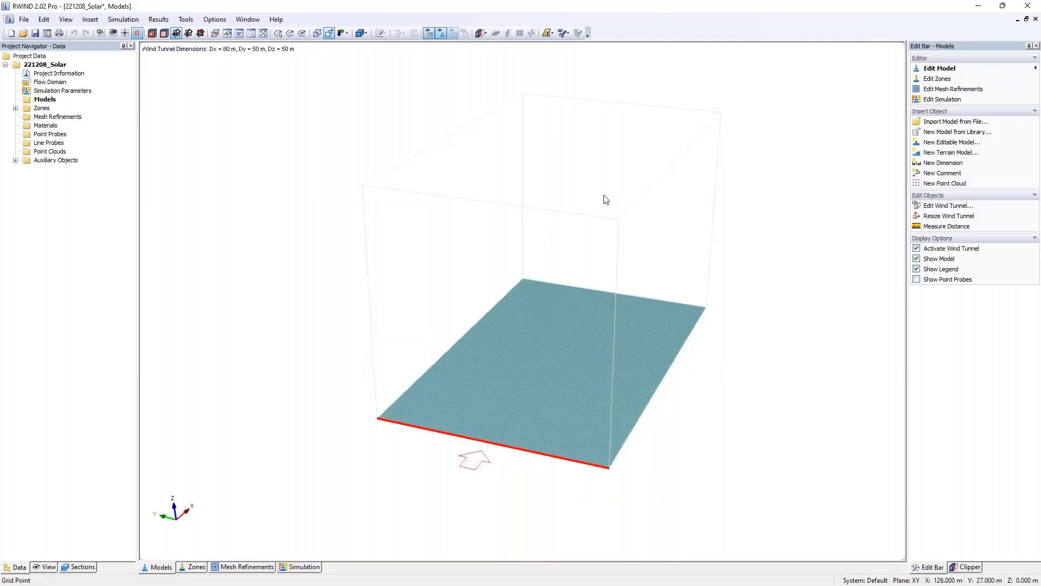
Open the Model Library Manager and examine the solar and slab models in the Demo library
middle_click_drag(602, 197, 497, 321, "ctrl")
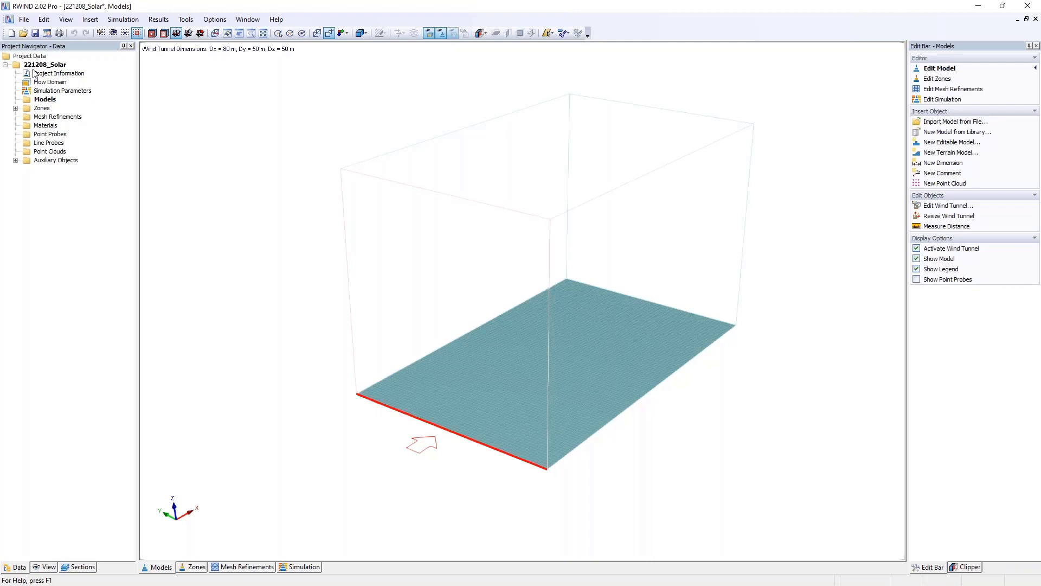
left_click(29, 25)
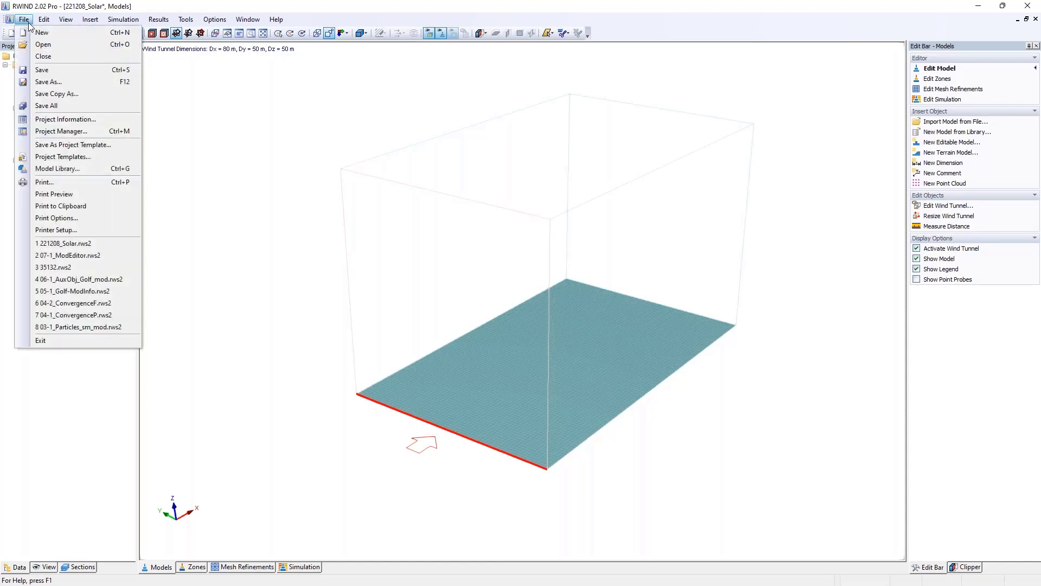
left_click(71, 170)
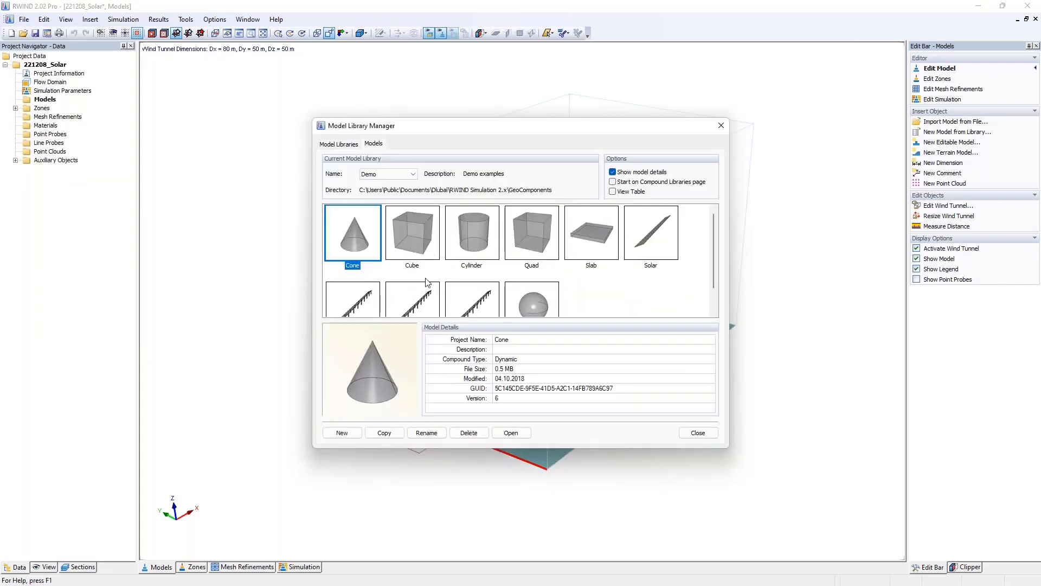
left_click(659, 240)
left_click(452, 303)
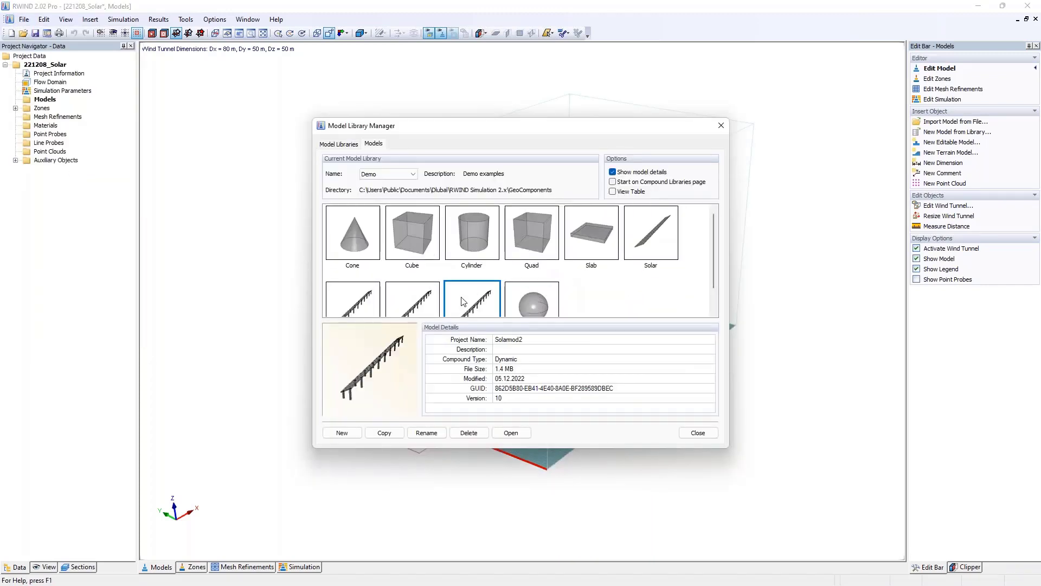
scroll(461, 302, "down", 1)
scroll(495, 278, "up", 1)
left_click(579, 237)
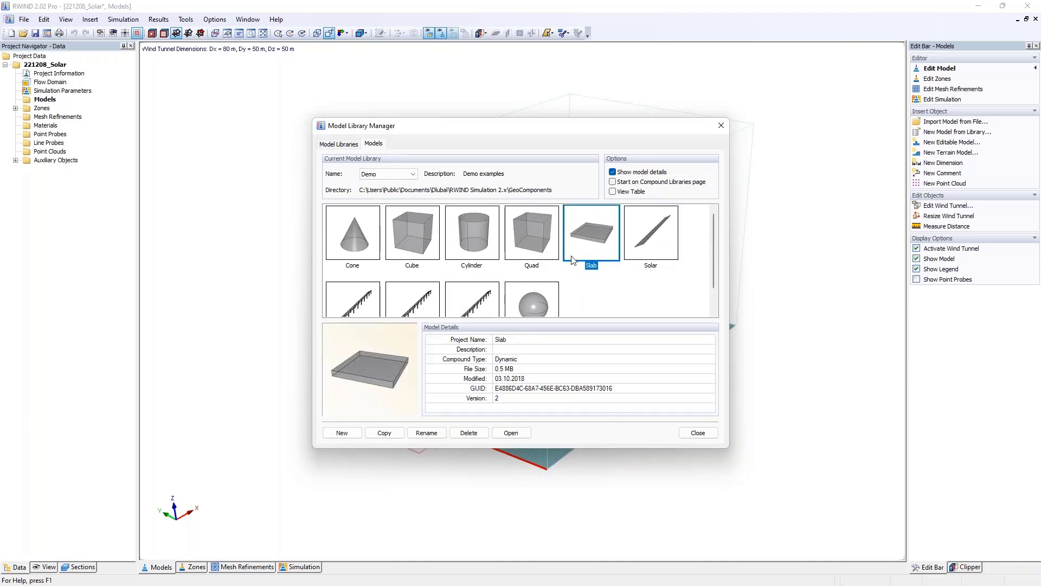
Create a new Demo library model named Solar08 with the 3D - General domain type and metres as length unit
left_click(342, 433)
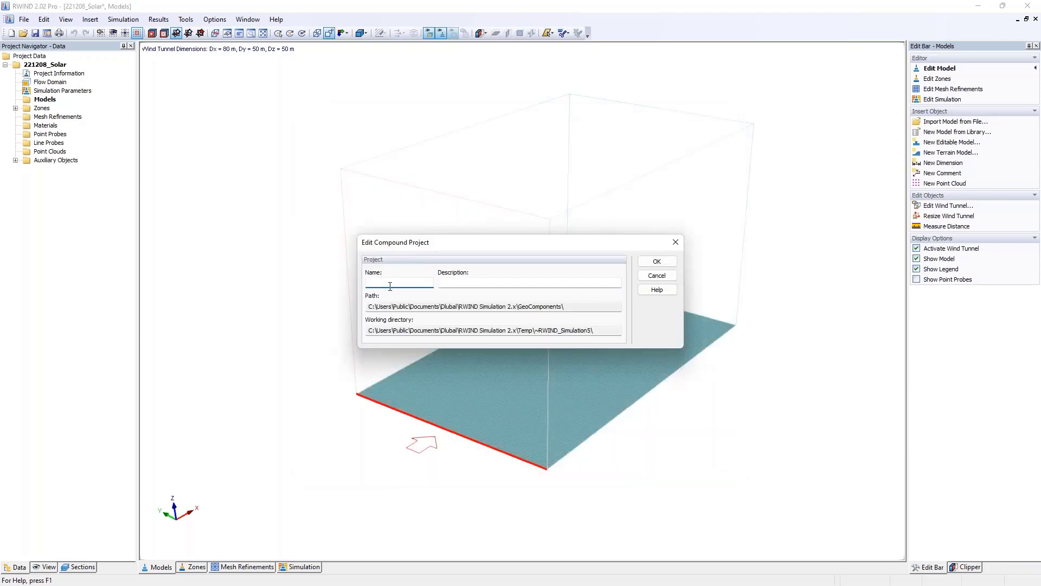
type("Solar08")
left_click_drag(396, 286, 348, 295)
left_click(657, 262)
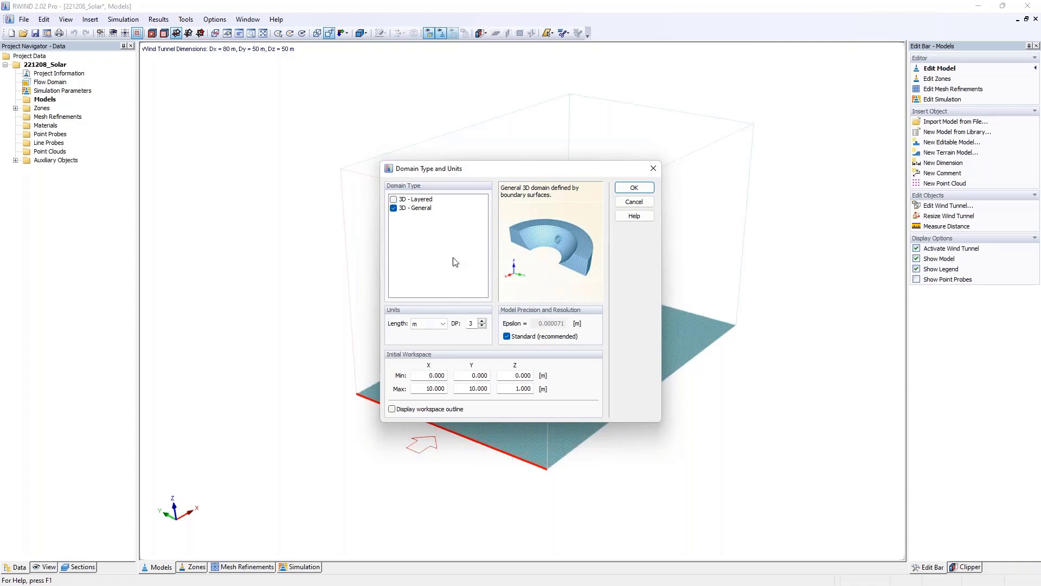
left_click(632, 187)
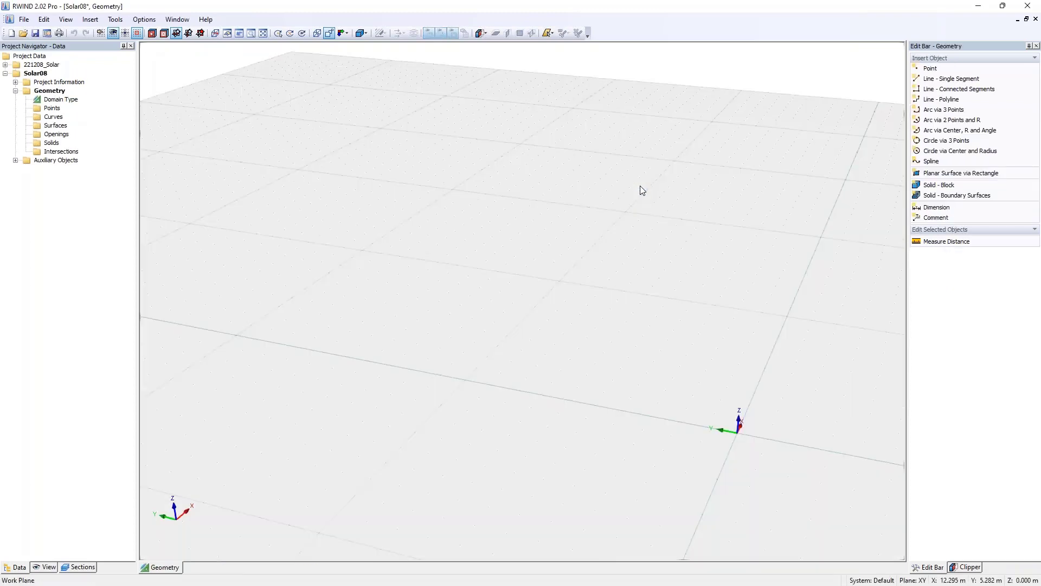
Set the work plane grid's point spacing distance w to 1 m
middle_click_drag(642, 190, 451, 221, "ctrl")
left_click(329, 33)
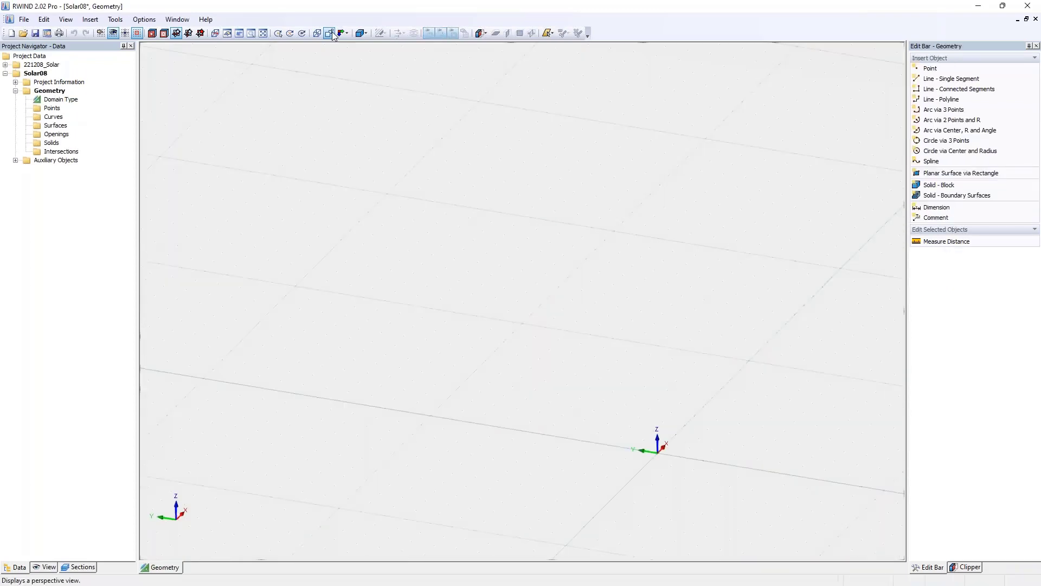
middle_click_drag(494, 186, 399, 154)
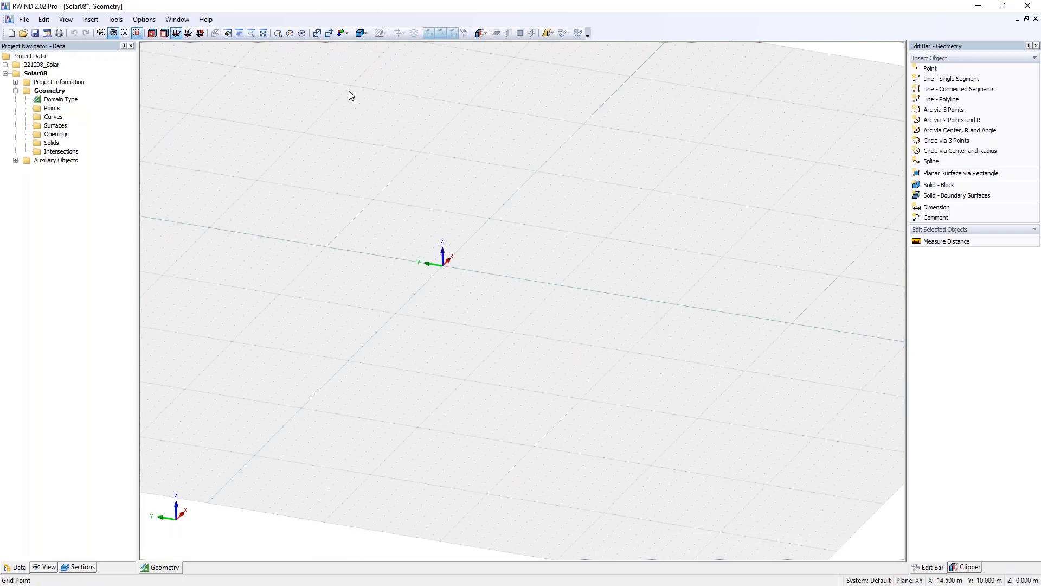
left_click(104, 35)
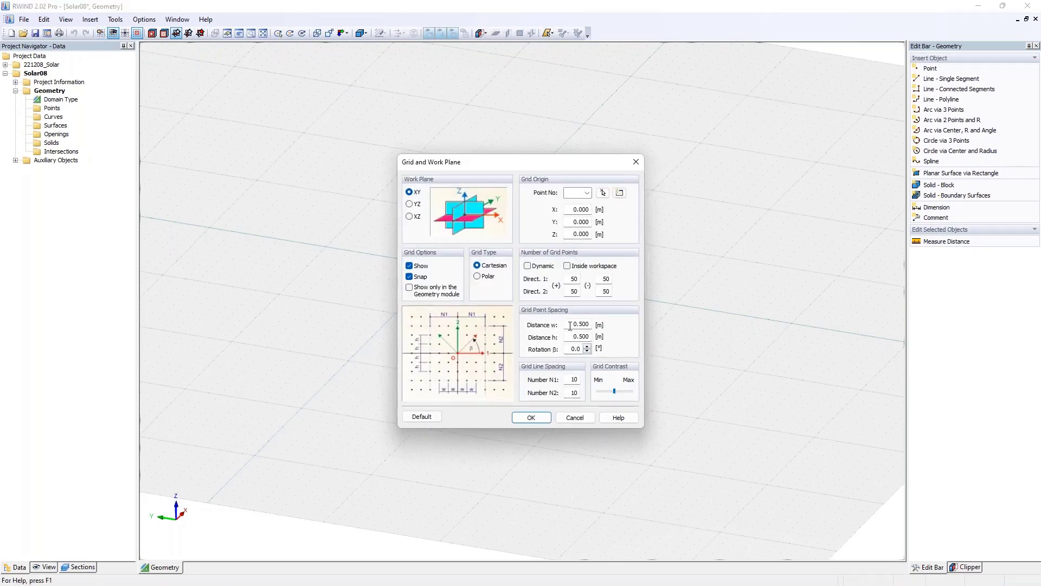
double_click(570, 324)
type("1")
left_click(531, 418)
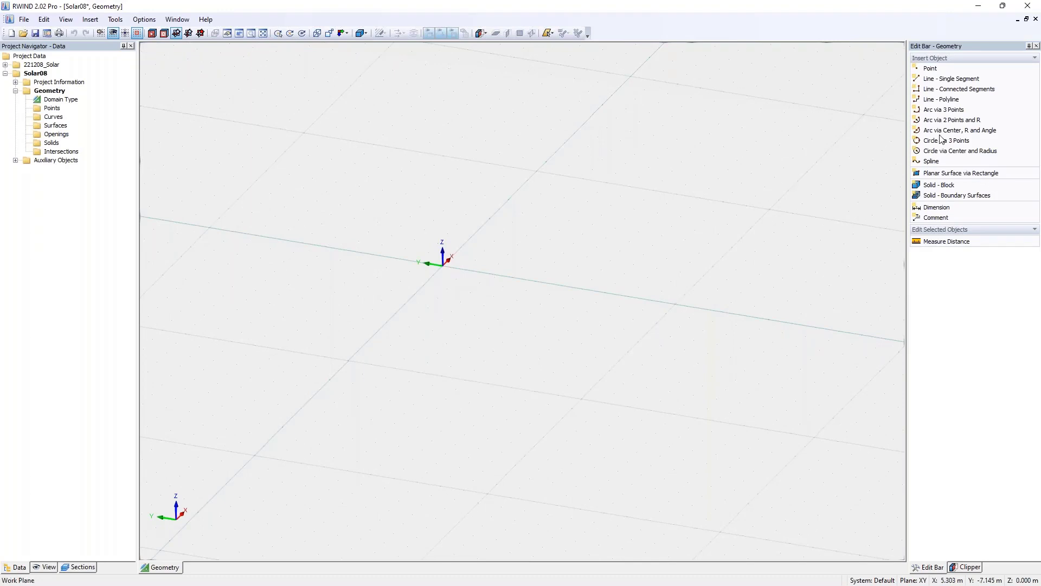
Draw a closed rectangle of connected lines in the XY plane from the origin through X 2 m, Y 0 m; X 2 m, Y -1 m; and X 0 m, Y -1 m
left_click(952, 91)
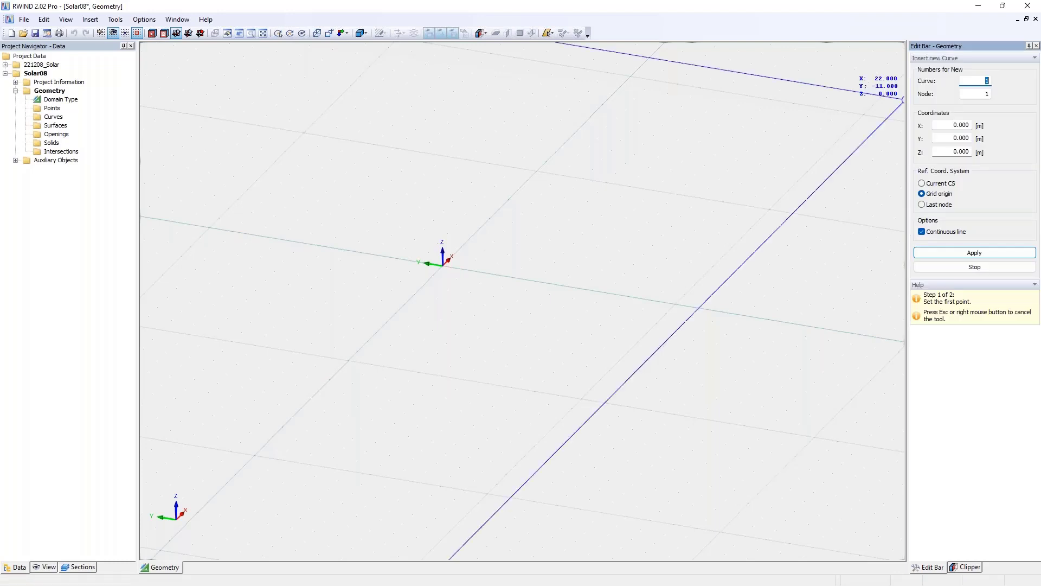
scroll(491, 252, "up", 1)
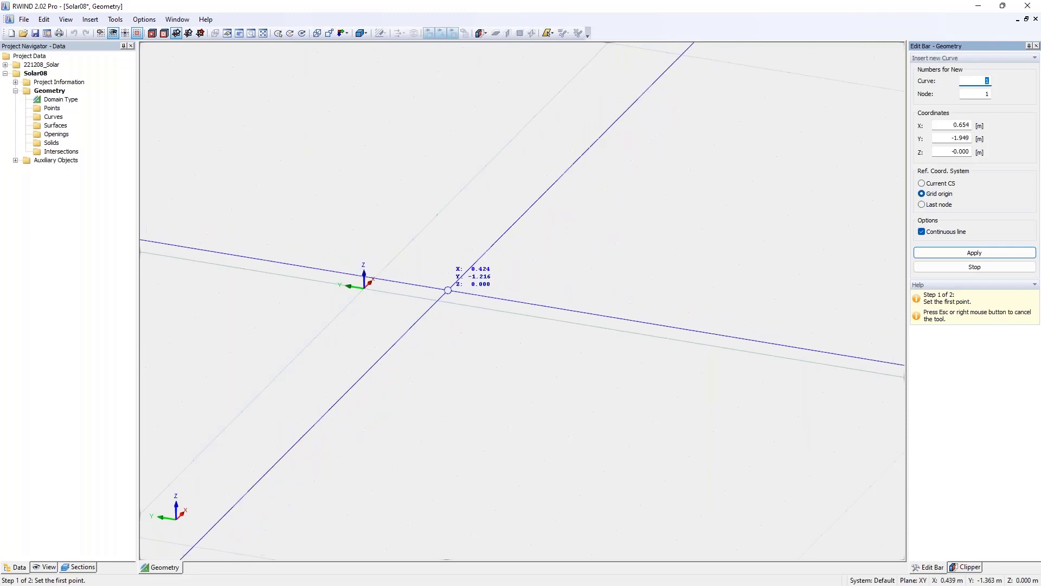
left_click(363, 288)
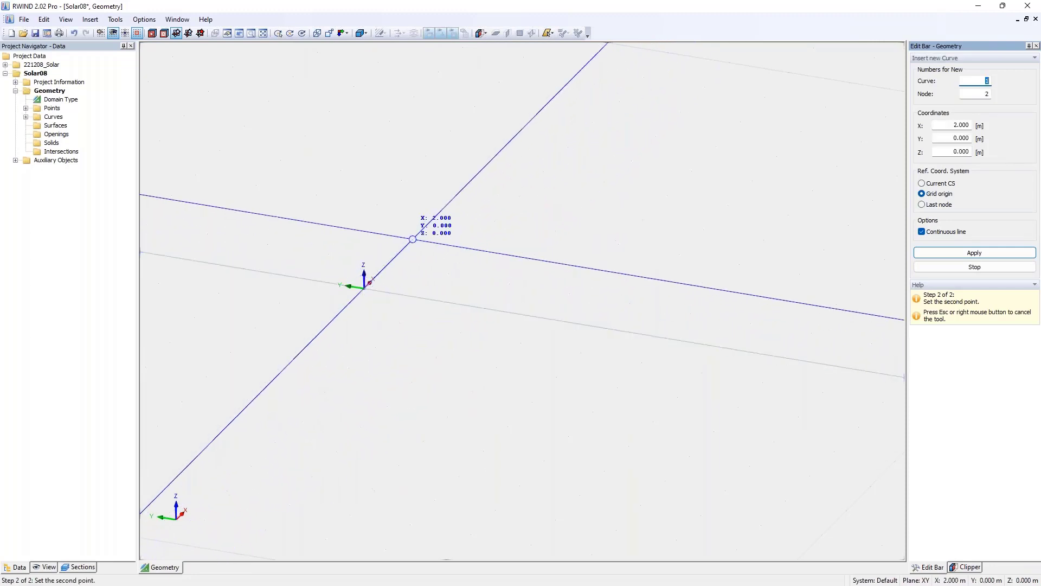
left_click(412, 239)
left_click(473, 249)
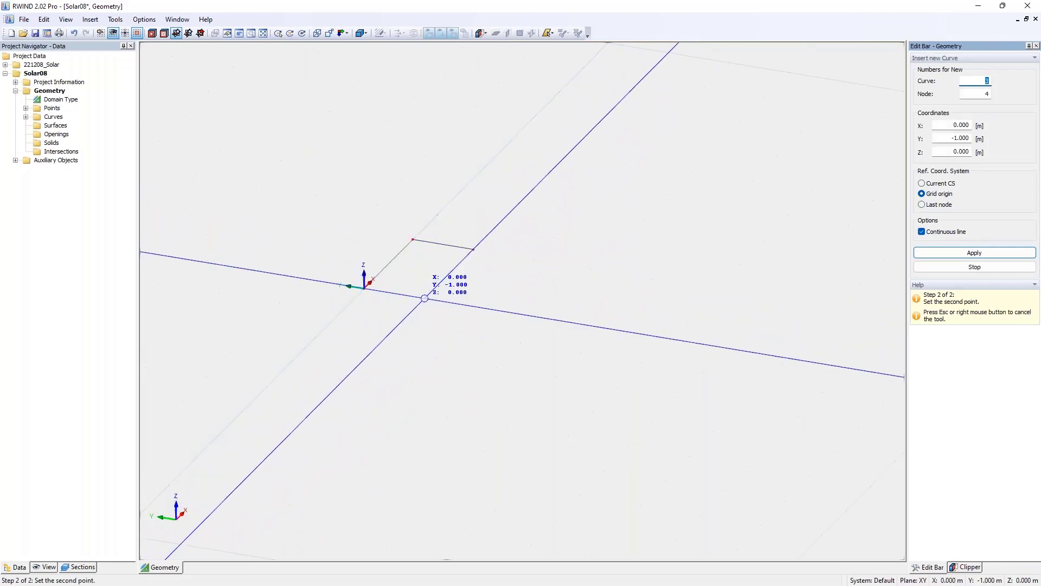
left_click(425, 298)
left_click(363, 287)
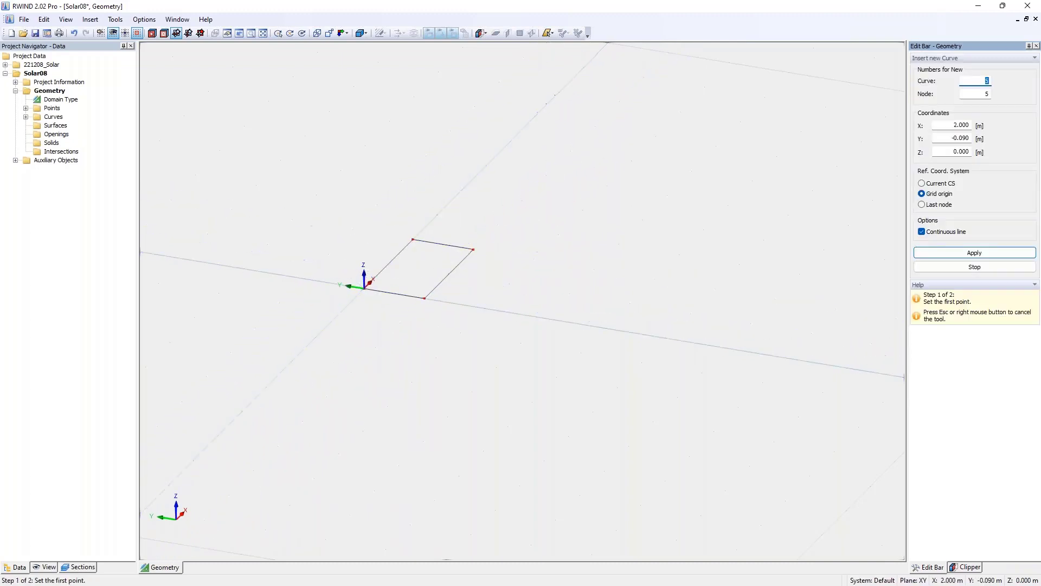
key("Escape")
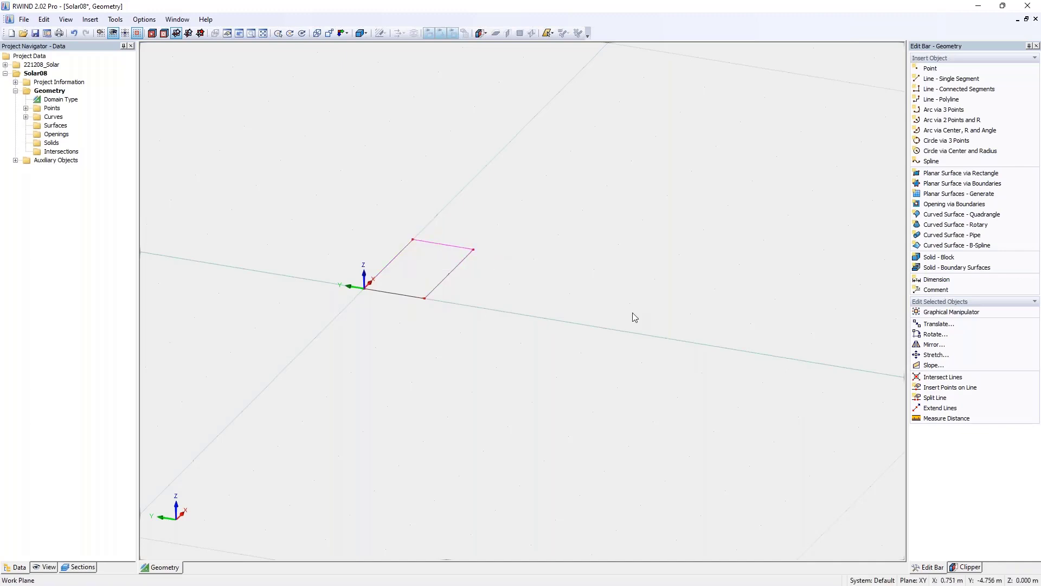
Translate the rectangle's edge at X 2 m by -0.2 m in X
scroll(474, 283, "up", 4)
middle_click_drag(474, 283, 566, 307)
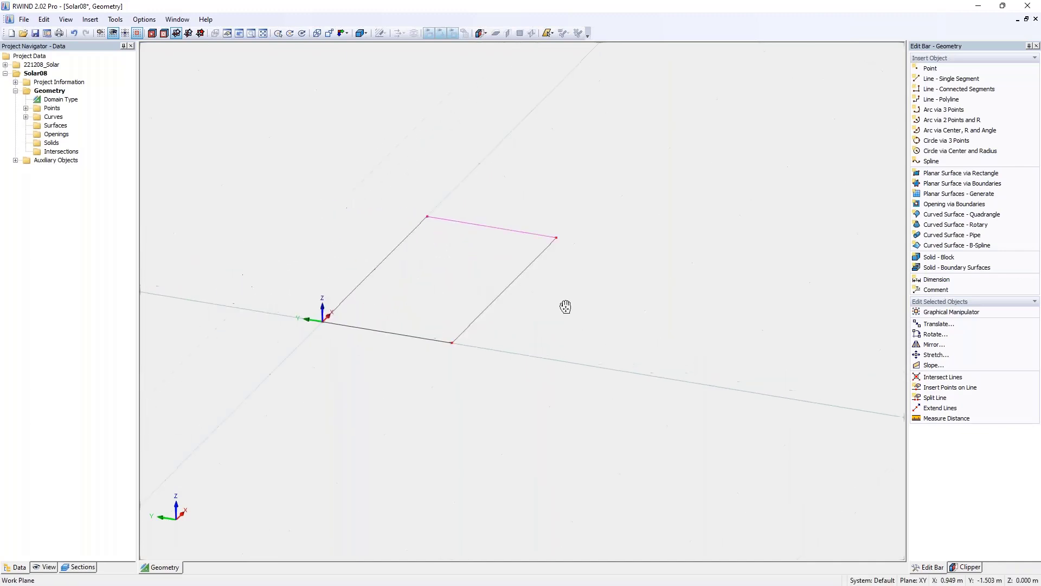
left_click(935, 325)
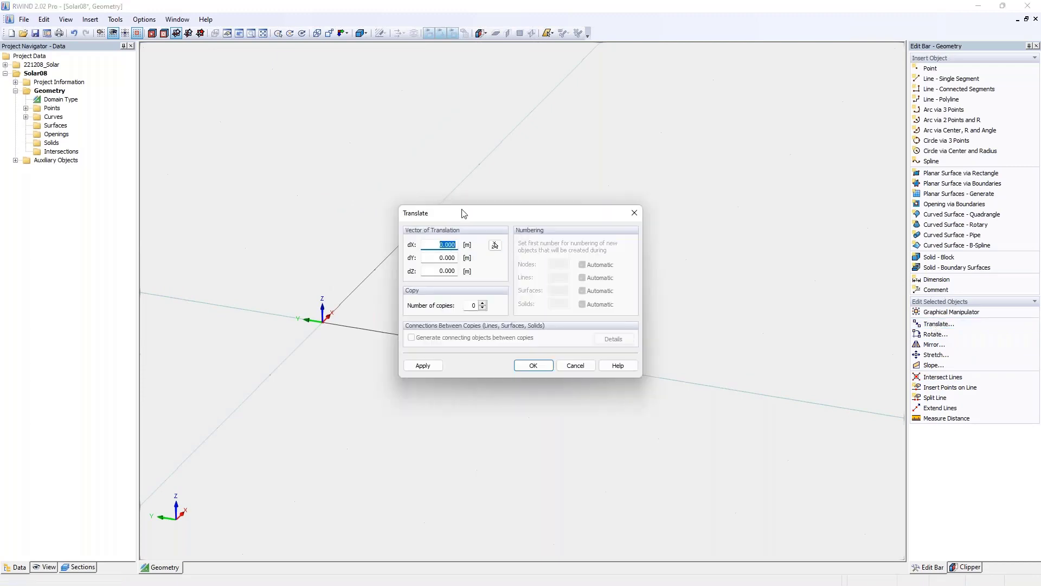
left_click_drag(464, 213, 583, 210)
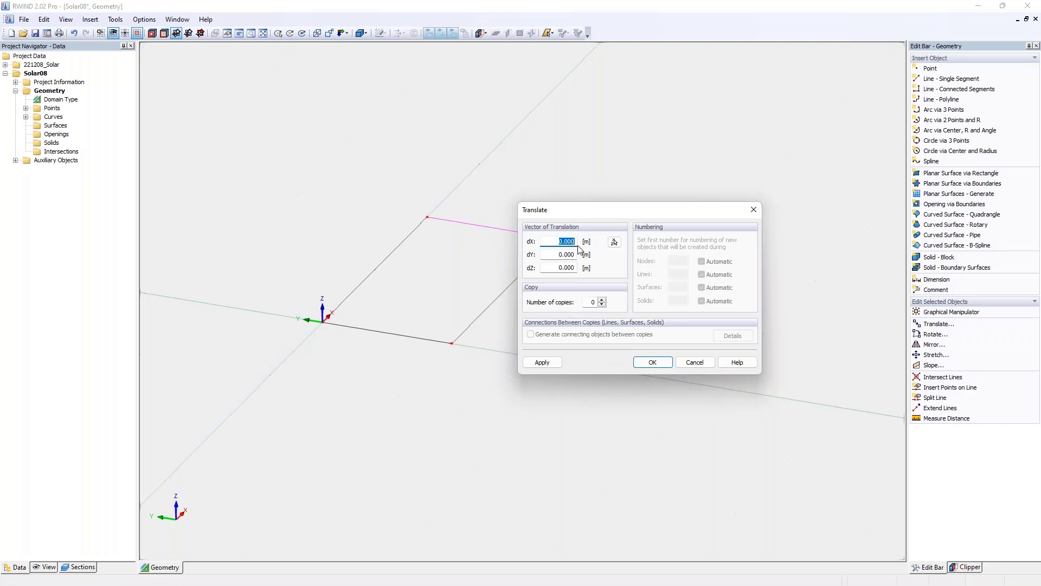
type("-")
type(",2")
left_click(652, 362)
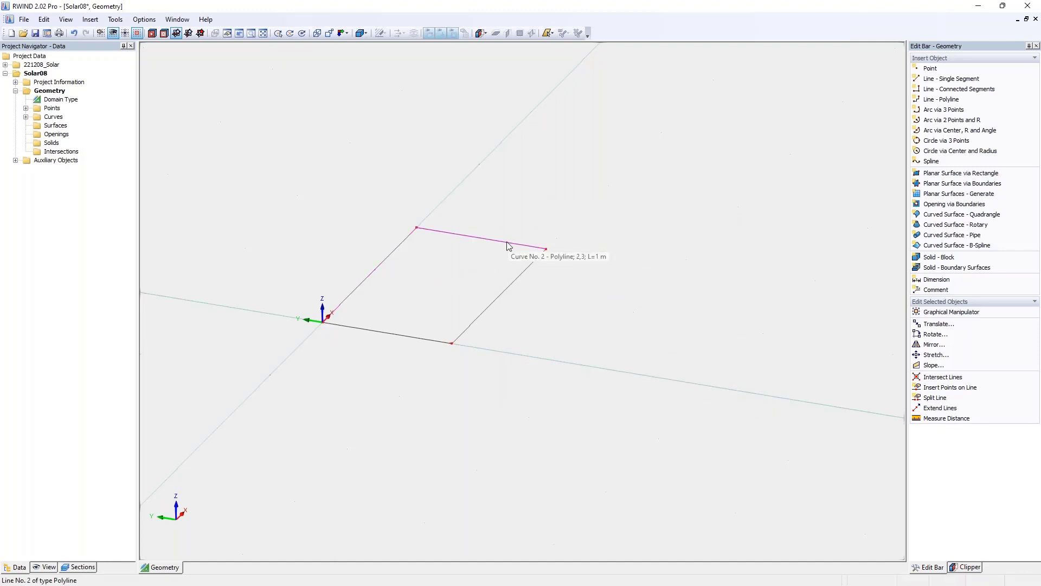
Translate the rectangle's edge at Y -1 m by -0.2 m in Y, with no X offset
left_click(516, 277)
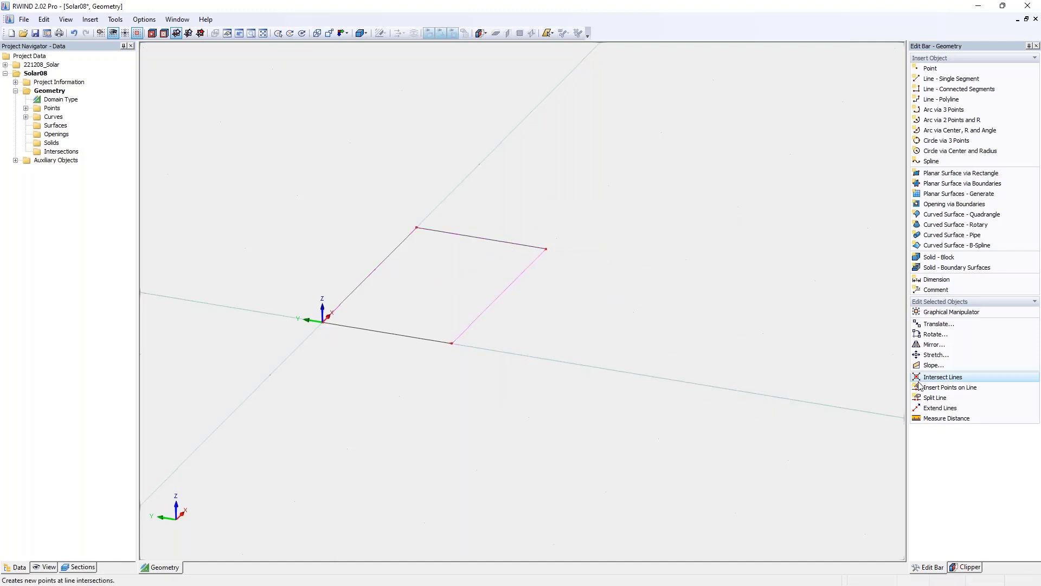
left_click(954, 325)
type("0")
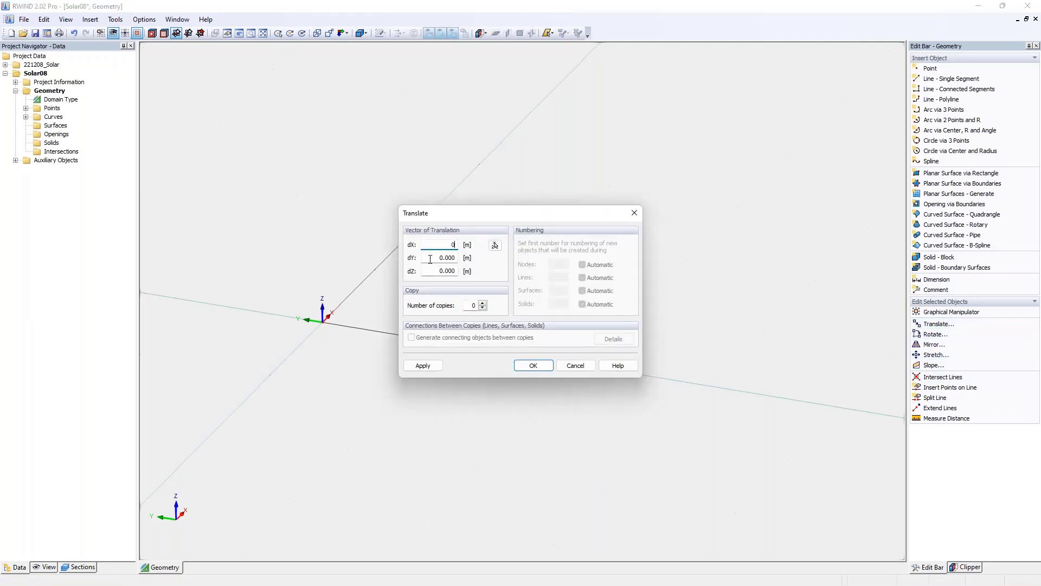
key("Tab")
type("-,2")
key("Tab")
left_click(543, 367)
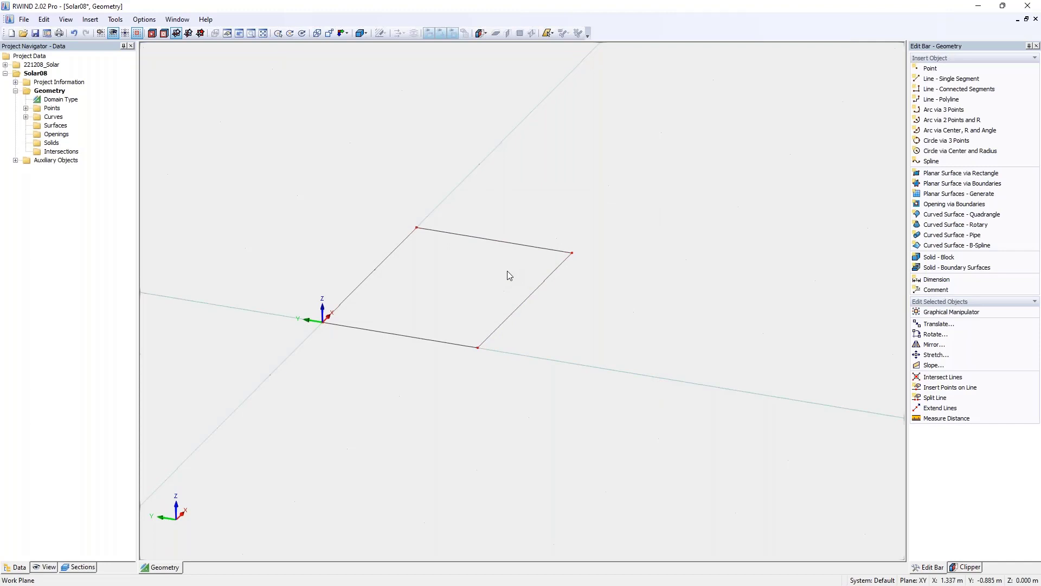
Copy the whole rectangle 11 times along Y with a spacing of -1.2 m
middle_click_drag(438, 259, 281, 202, "ctrl")
left_click_drag(282, 202, 671, 407)
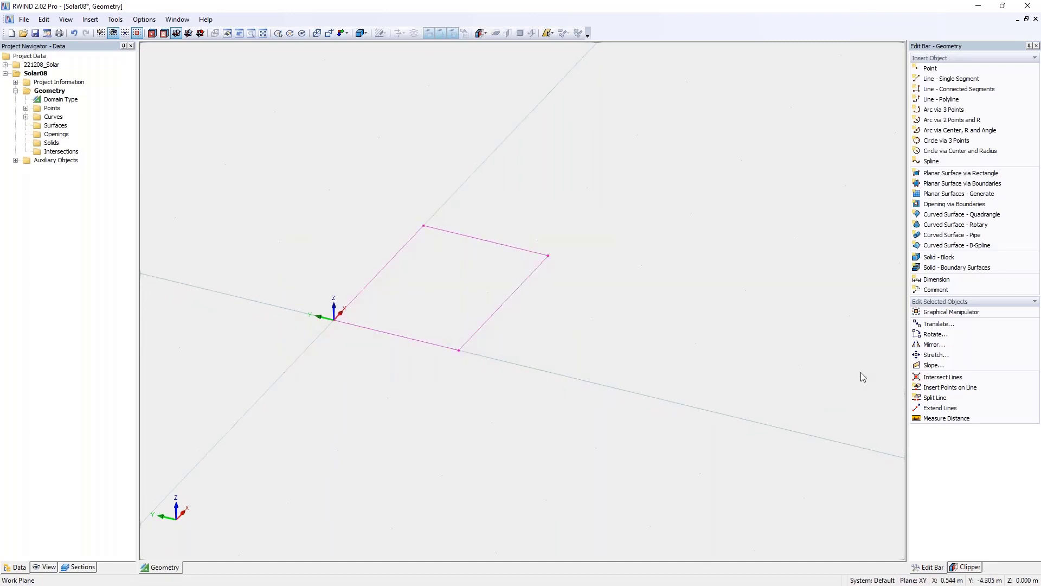
left_click(938, 325)
left_click(427, 259)
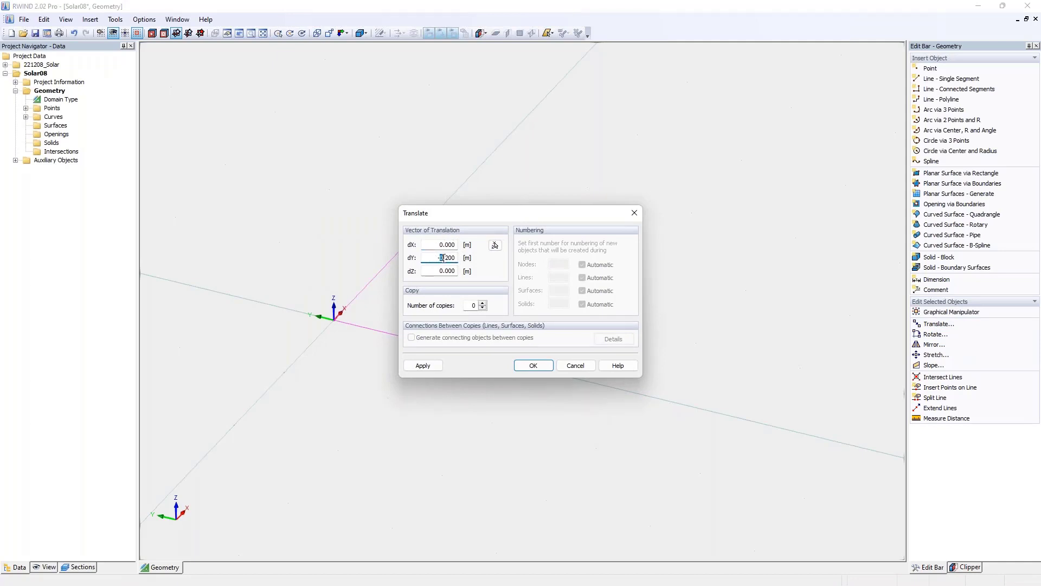
type("1")
left_click_drag(438, 257, 480, 263)
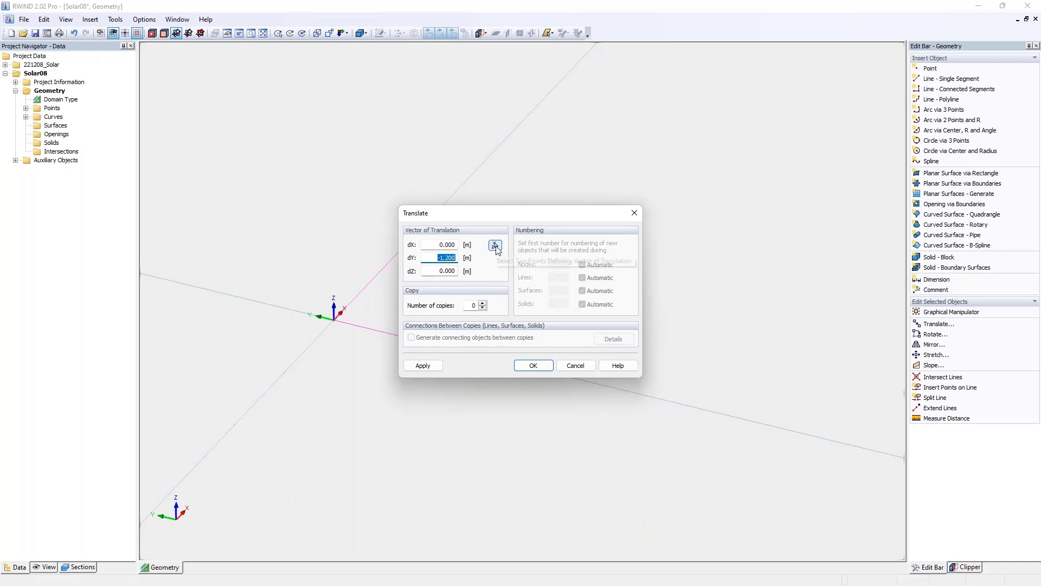
left_click(495, 244)
left_click(333, 324)
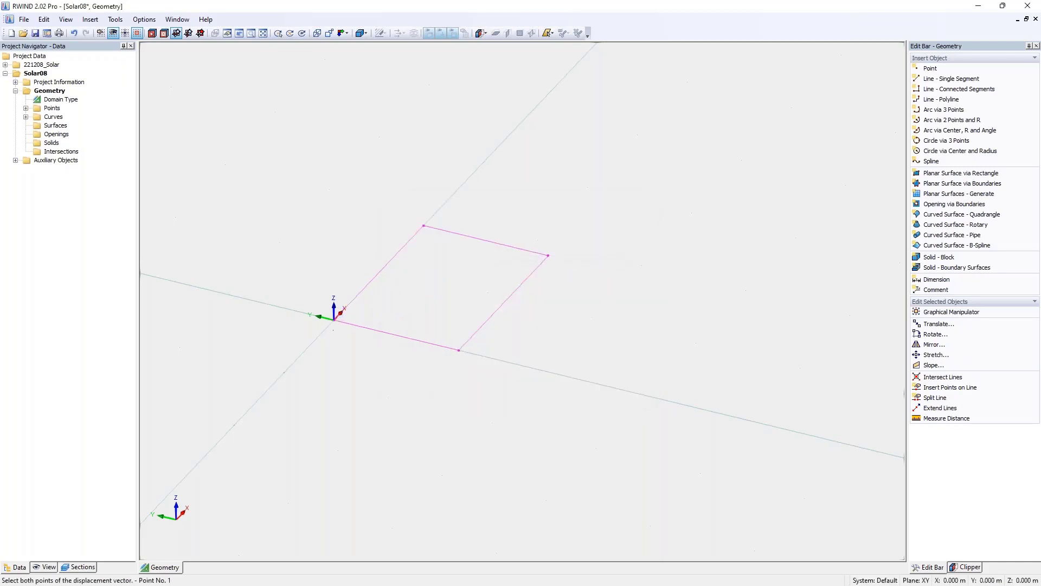
left_click(459, 350)
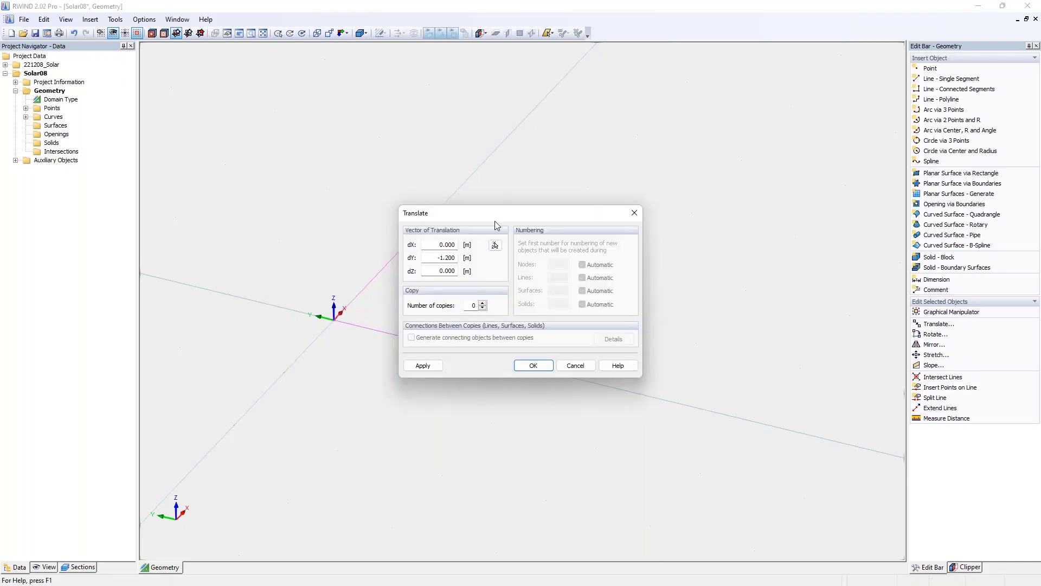
left_click_drag(495, 220, 656, 201)
key("Tab")
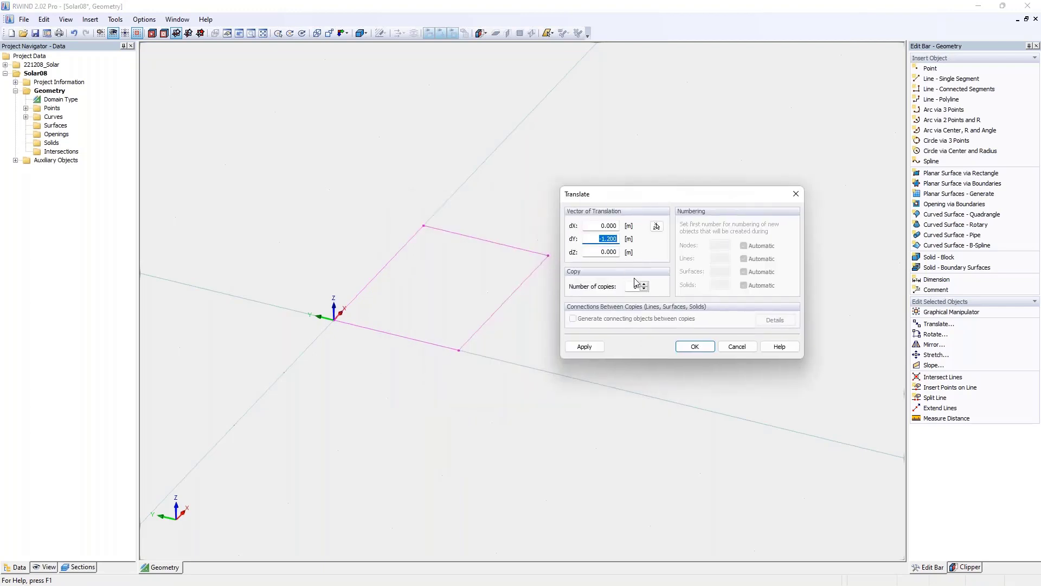
left_click(636, 282)
type("11")
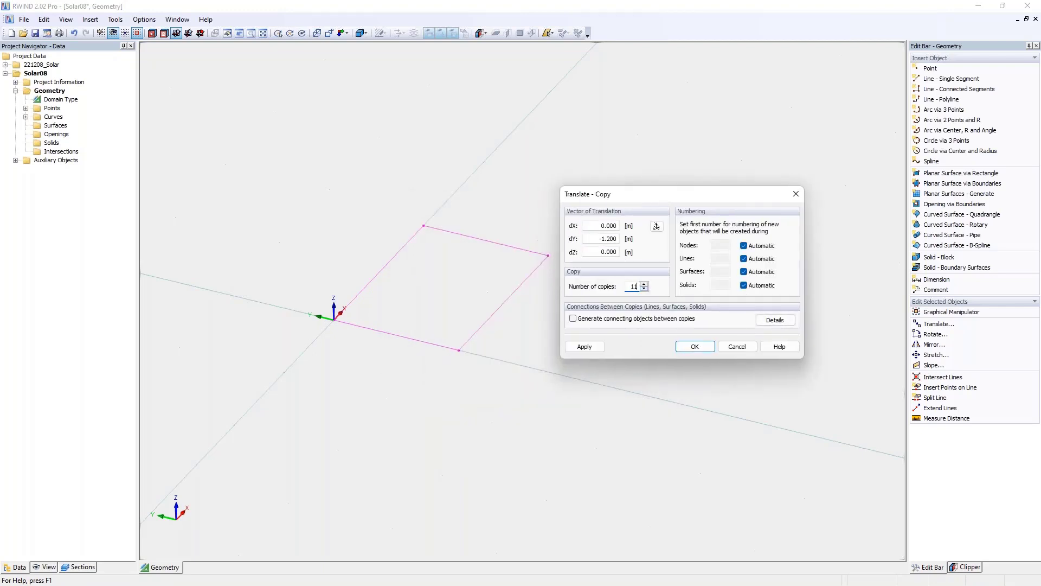
left_click(694, 346)
Try to copy the row of rectangles graphically from its far end point to the origin
scroll(635, 411, "down", 5)
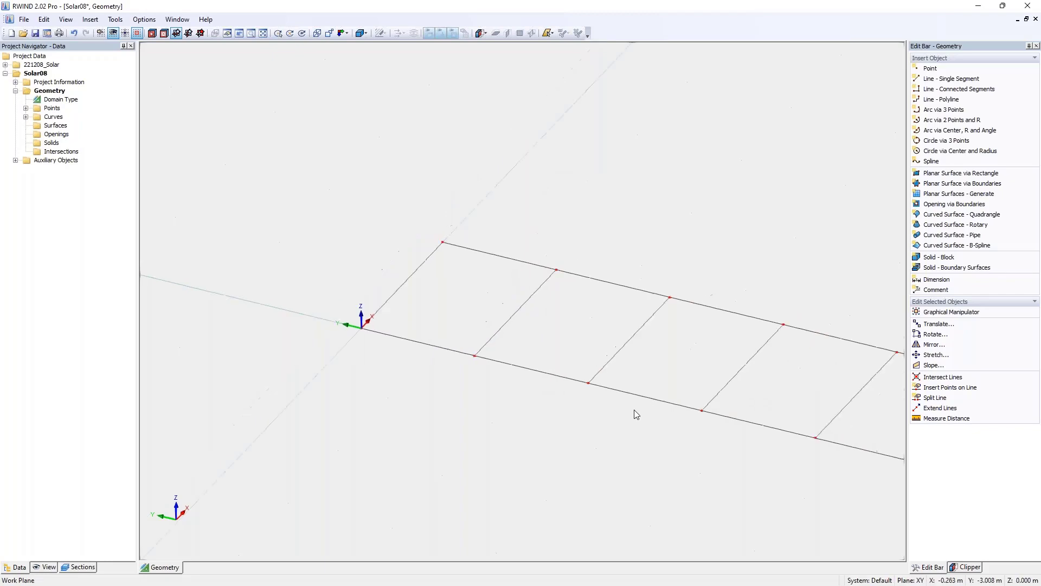
scroll(678, 393, "down", 4)
scroll(688, 411, "up", 3)
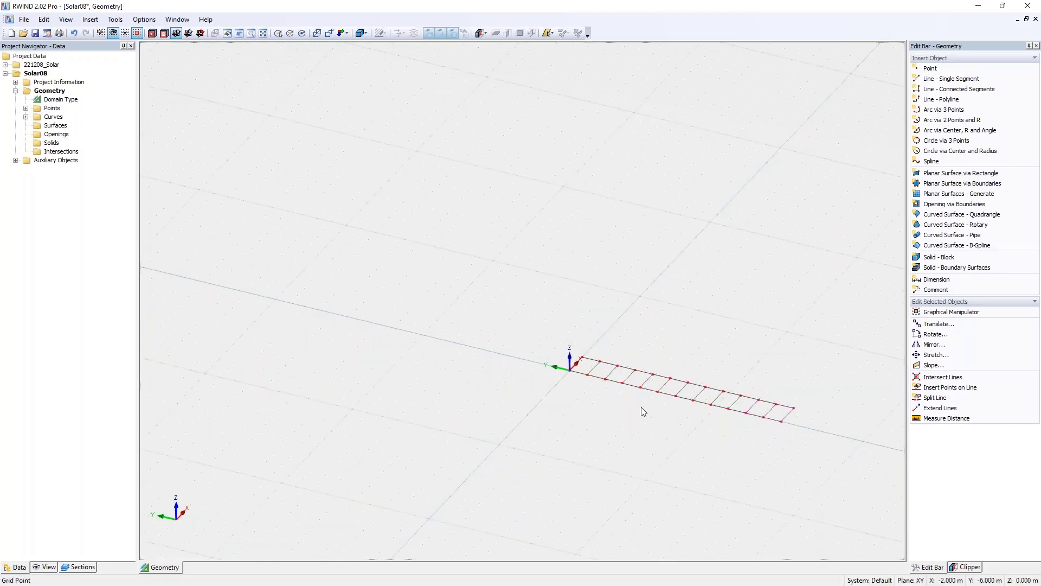
scroll(644, 402, "up", 2)
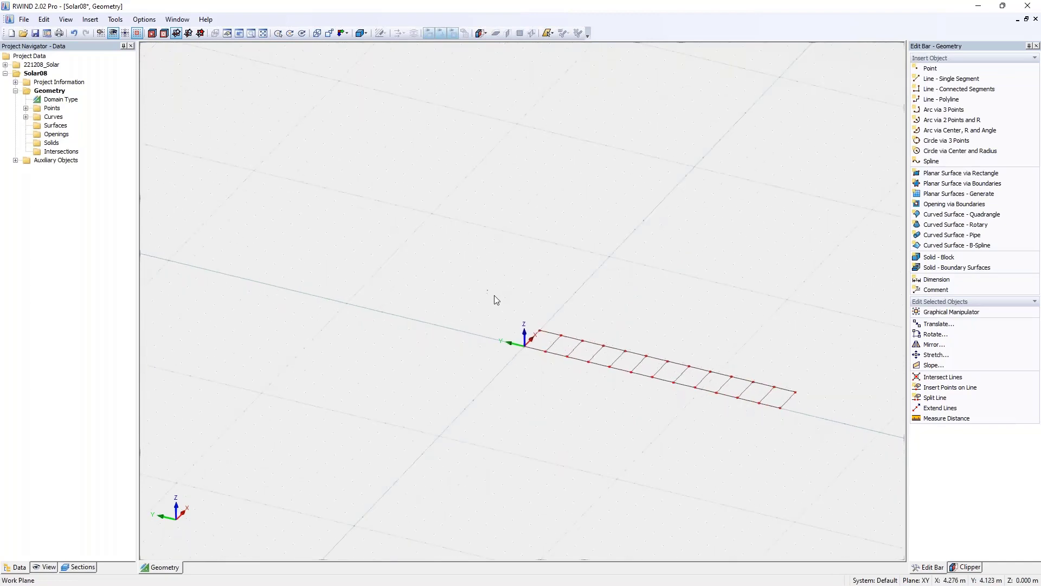
left_click_drag(487, 290, 823, 455)
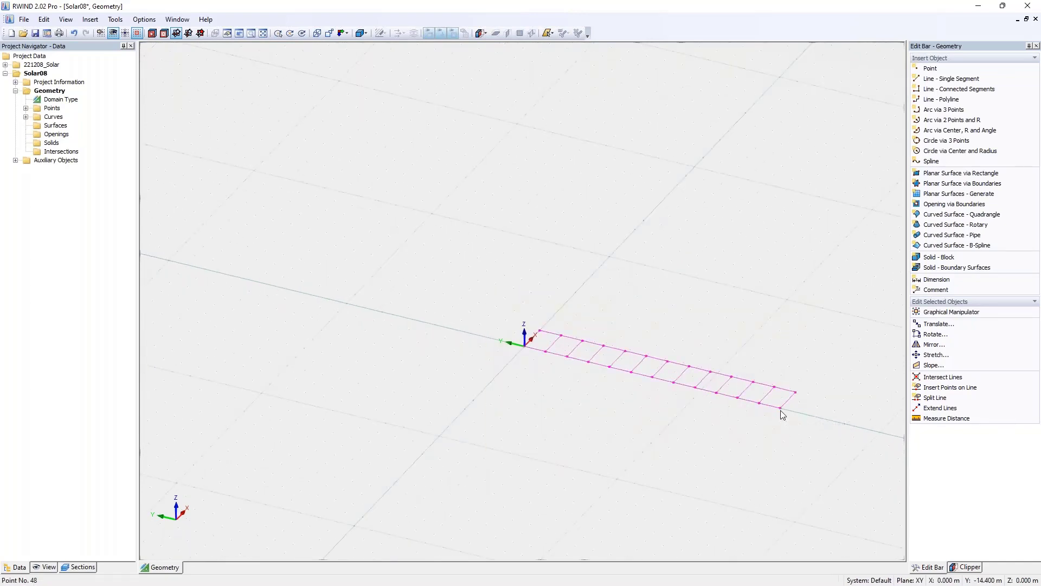
left_click_drag(779, 408, 525, 345)
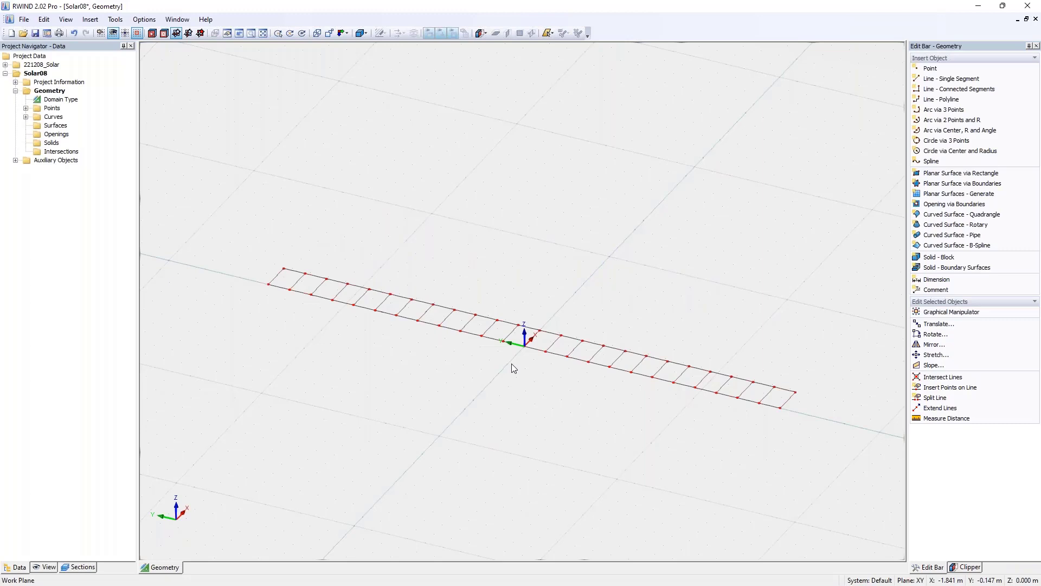
left_click(74, 33)
Mirror the row of rectangles as a copy about the X,Z plane through the origin
left_click_drag(484, 301, 812, 415)
left_click(934, 345)
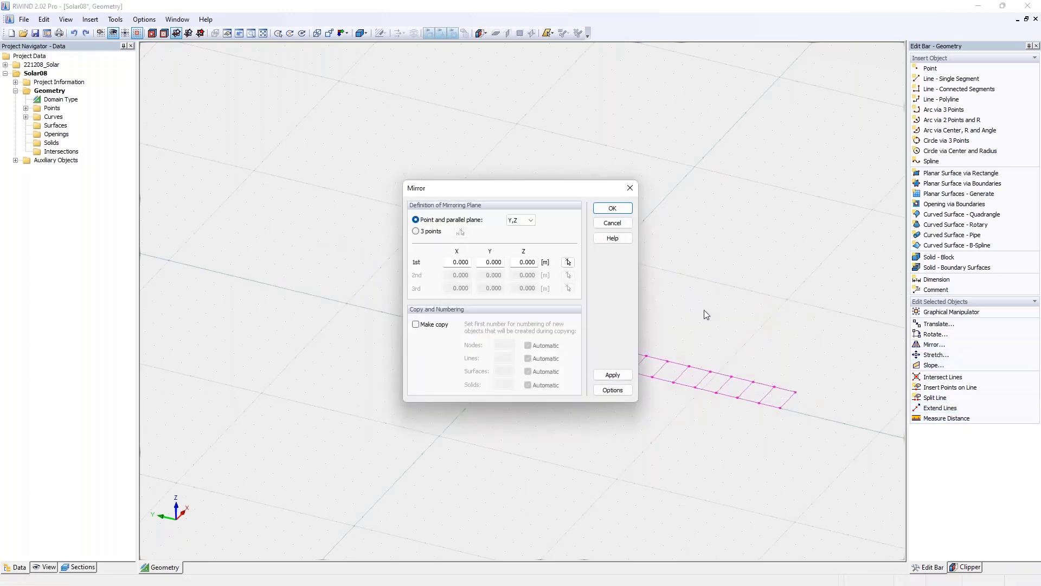
left_click_drag(524, 197, 616, 192)
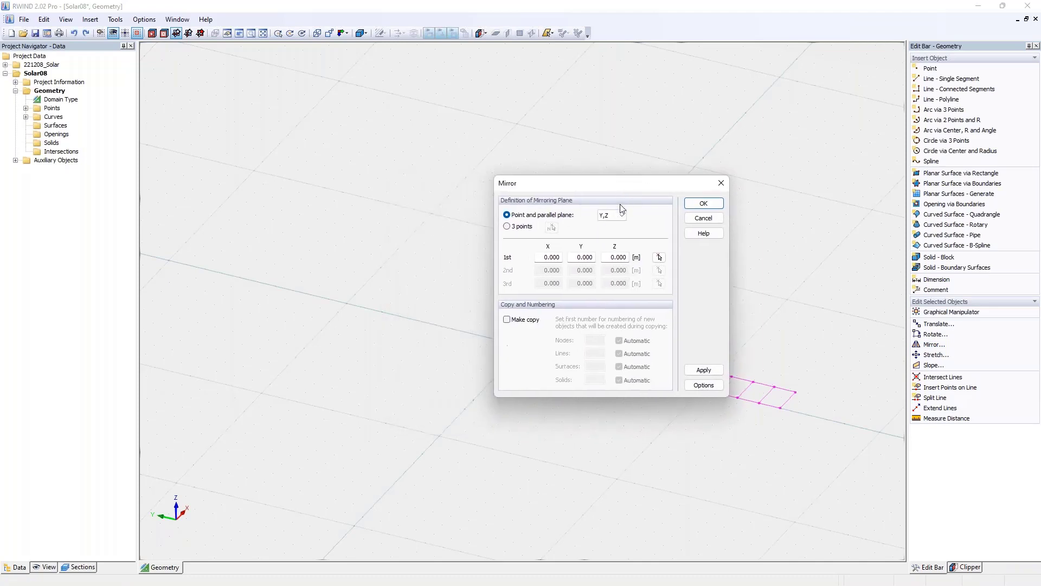
left_click(616, 216)
left_click(614, 231)
left_click(517, 319)
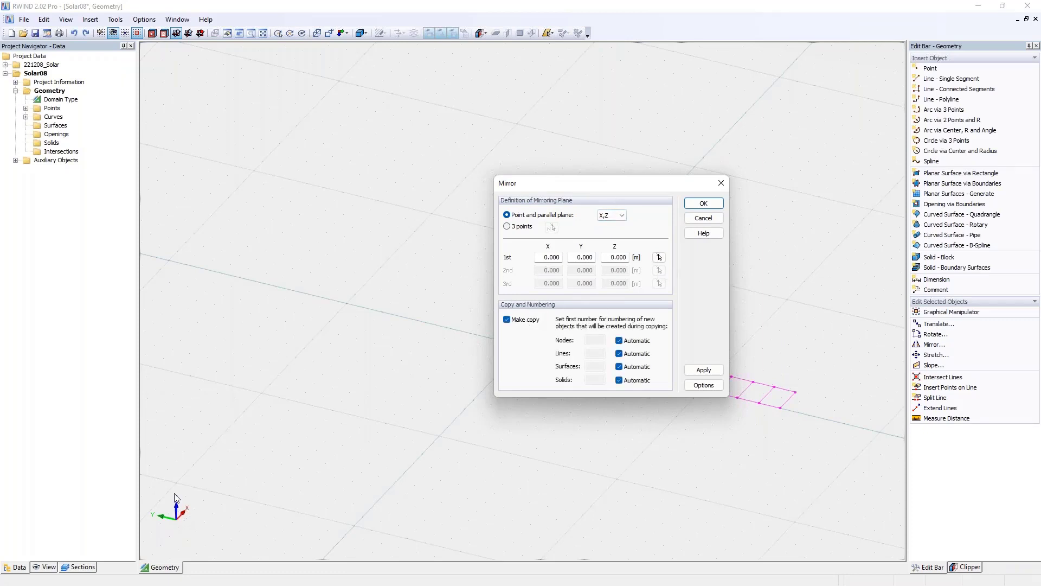
left_click_drag(589, 190, 706, 181)
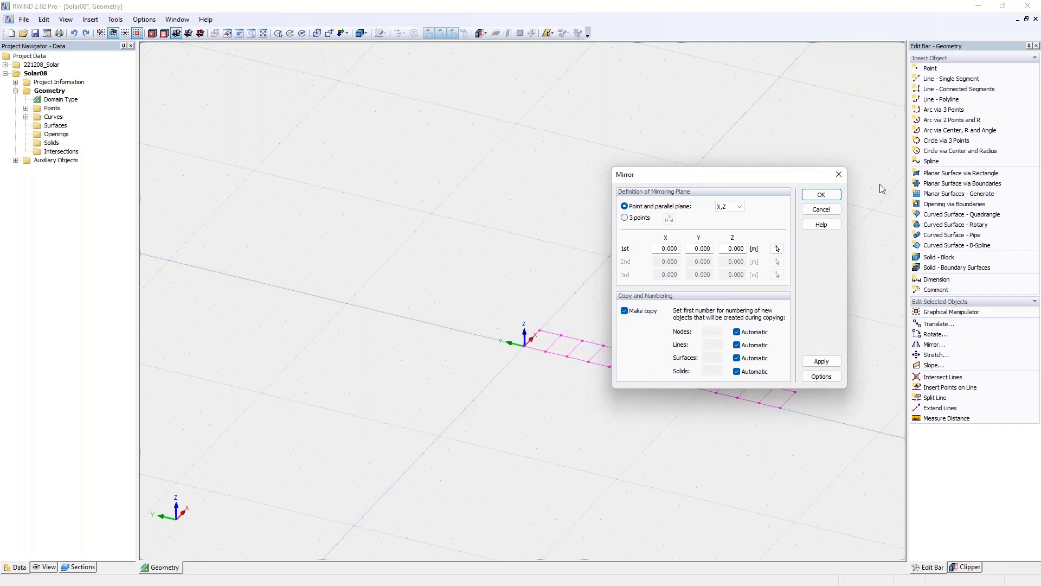
key("Return")
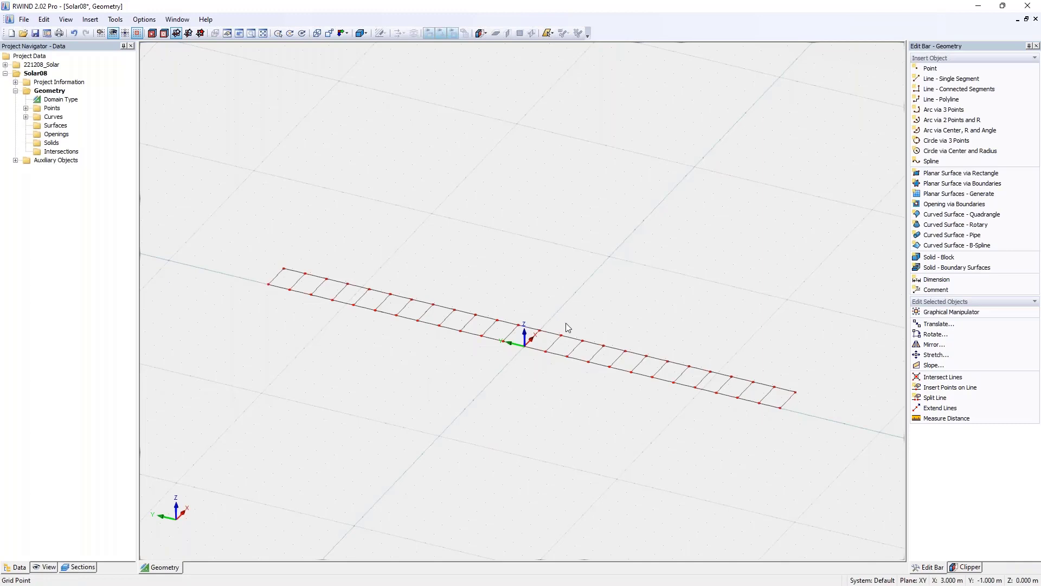
Generate planar surfaces from all lines of the full row and expand the list of surfaces
middle_click_drag(593, 330, 425, 290, "ctrl")
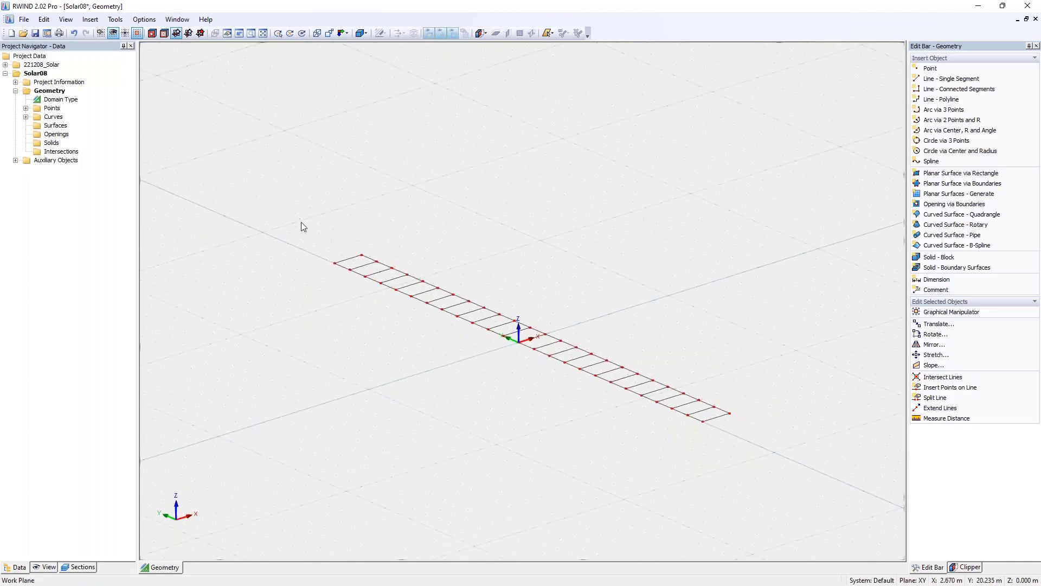
left_click_drag(303, 227, 768, 470)
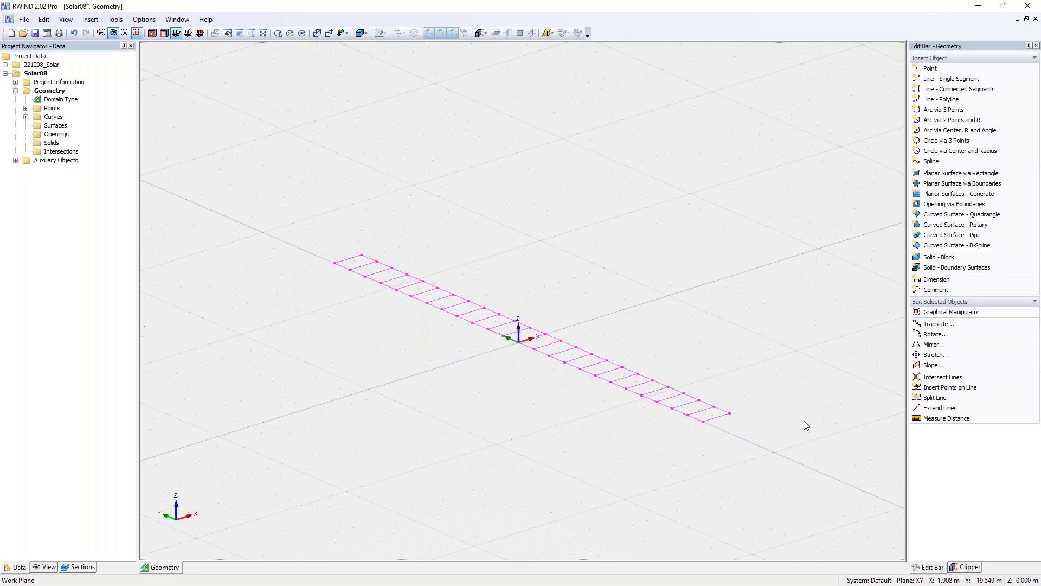
left_click(928, 194)
left_click(583, 321)
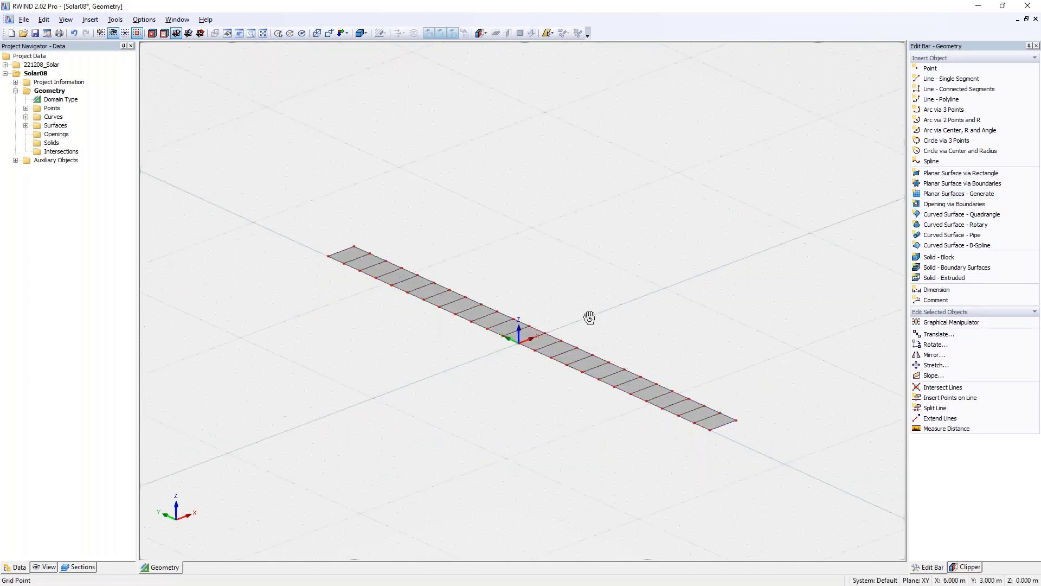
middle_click_drag(589, 317, 593, 326)
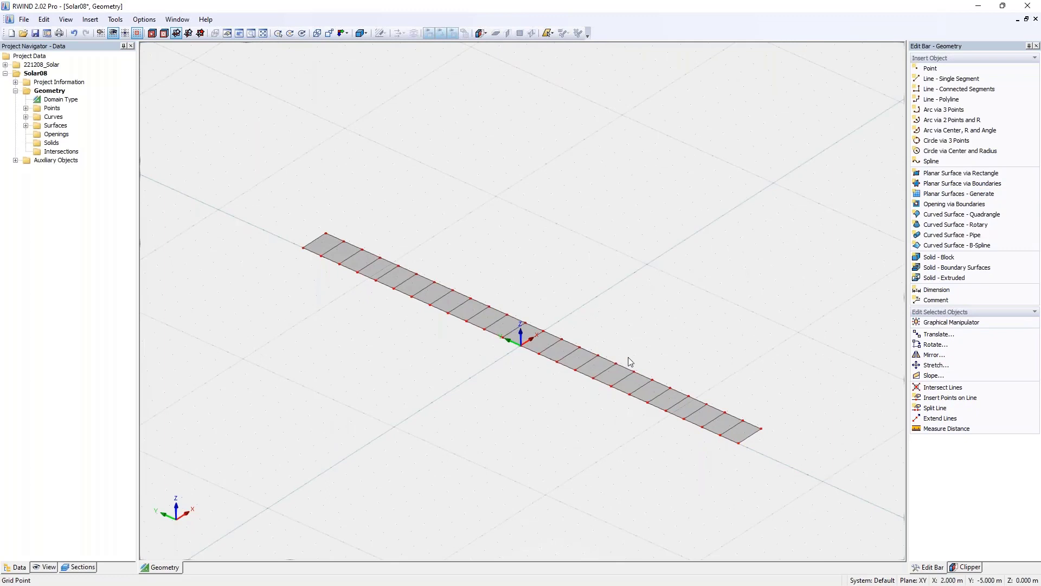
left_click(25, 125)
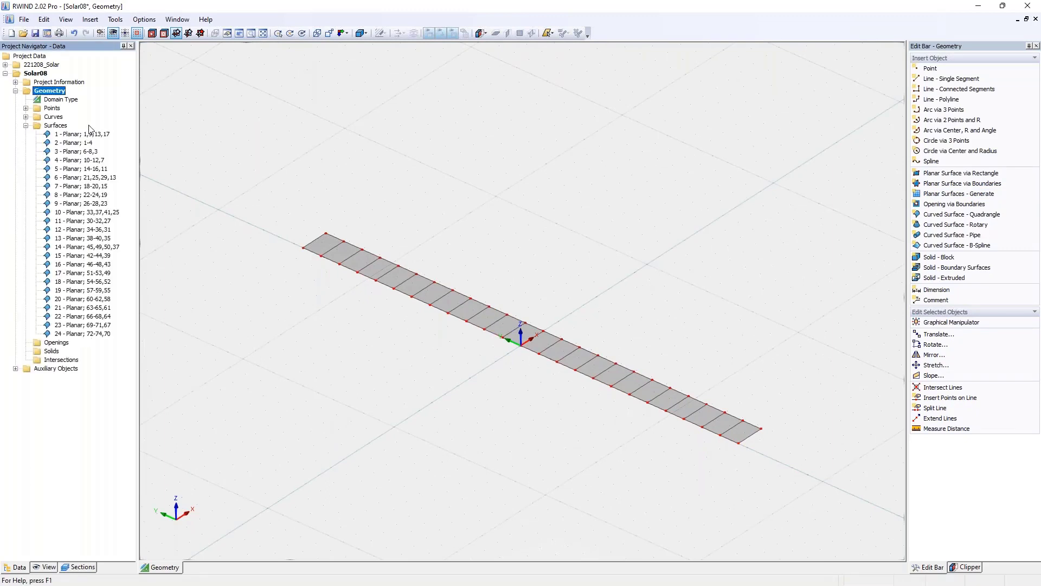
Translate all surfaces of the panel row by 0.8 m in Z, with no Y offset and 0 copies
left_click_drag(272, 184, 762, 464)
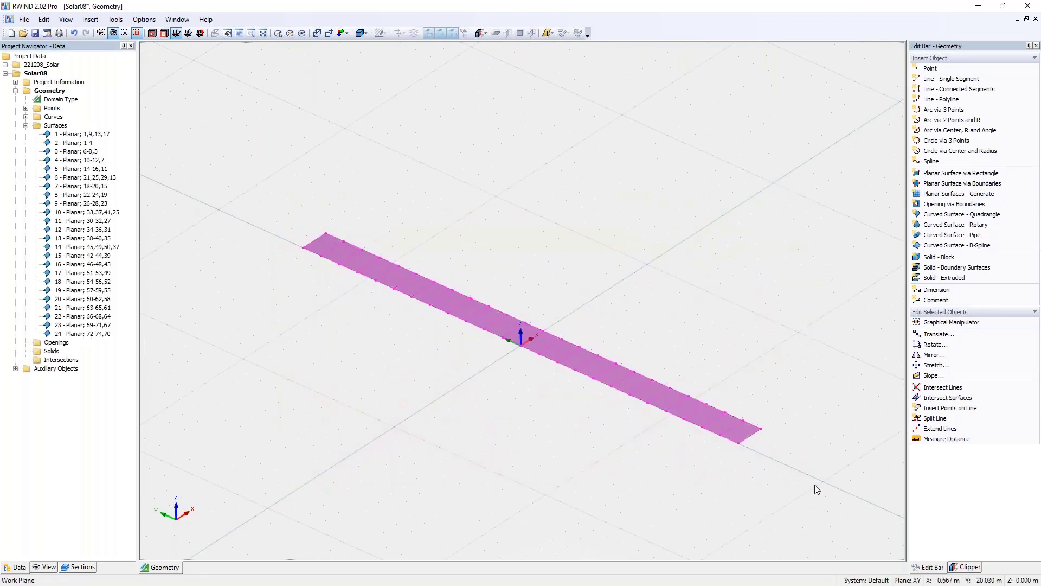
left_click(938, 334)
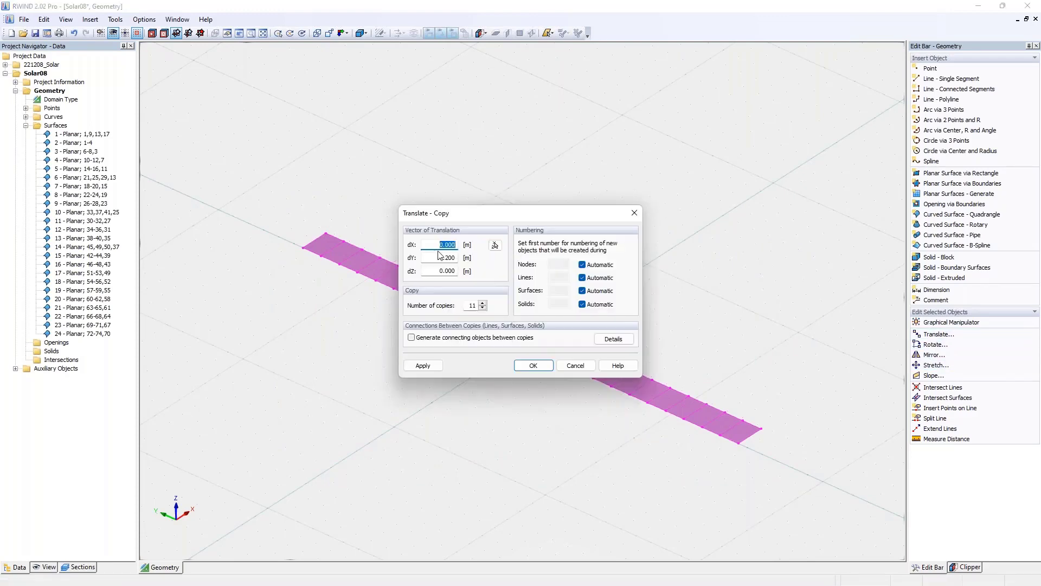
left_click_drag(439, 257, 465, 256)
type("0")
key("Tab")
double_click(473, 306)
key("BackSpace")
type("0")
left_click_drag(432, 271, 475, 279)
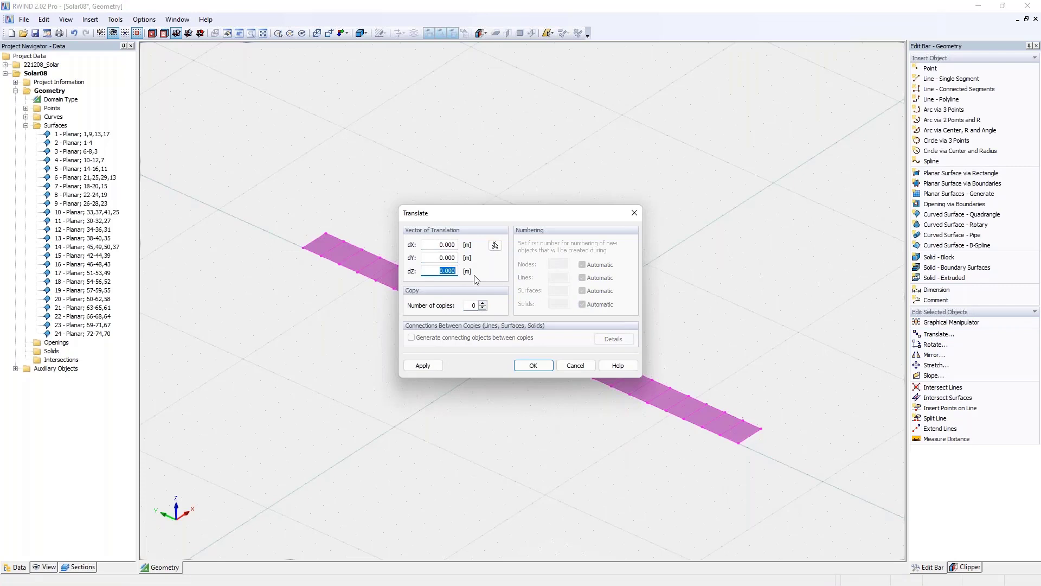
key("BackSpace")
type(",8")
key("Tab")
type("5")
left_click(526, 365)
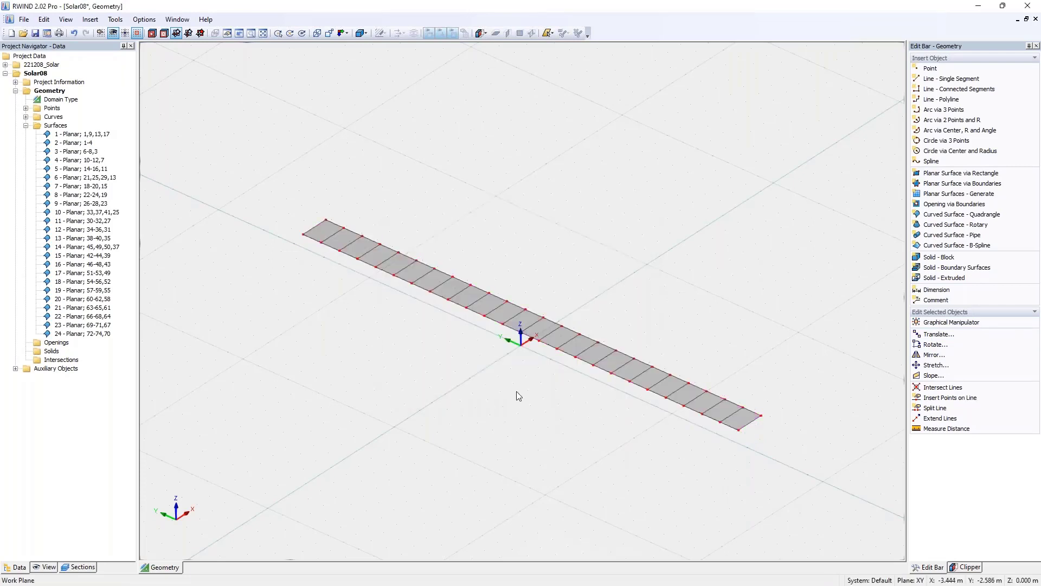
Rotate the whole panel row by -30° about a Y-parallel axis through the end corner point of its edge above the Y axis
left_click_drag(251, 188, 830, 465)
middle_click_drag(755, 460, 705, 461, "ctrl")
left_click(621, 365)
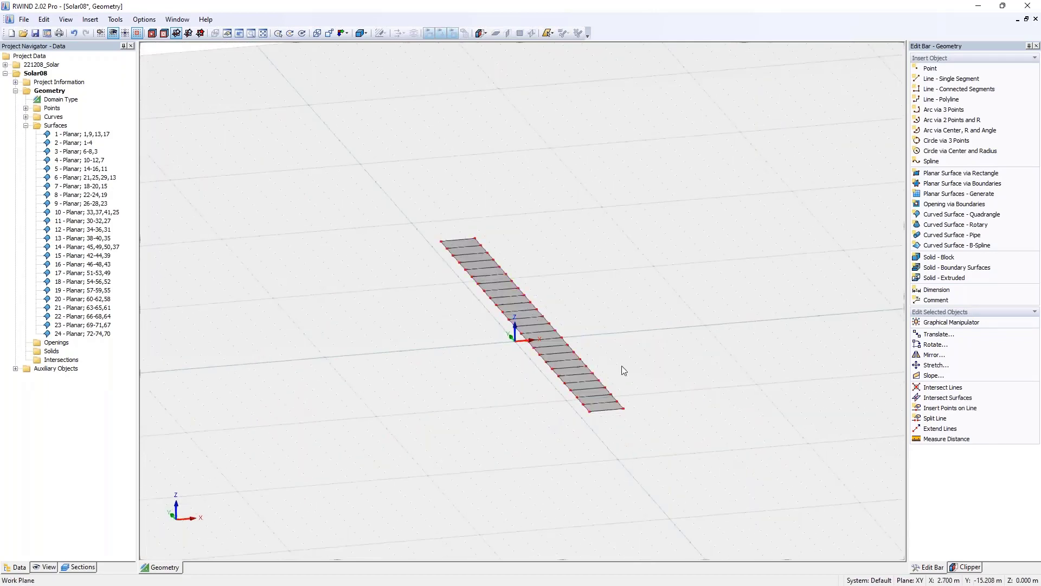
left_click_drag(409, 211, 707, 455)
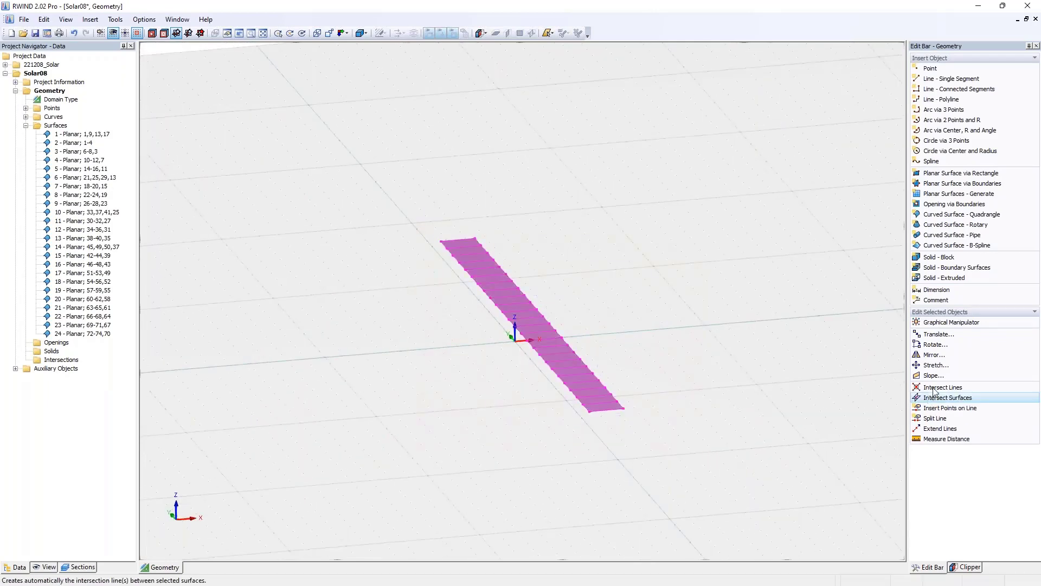
left_click(934, 345)
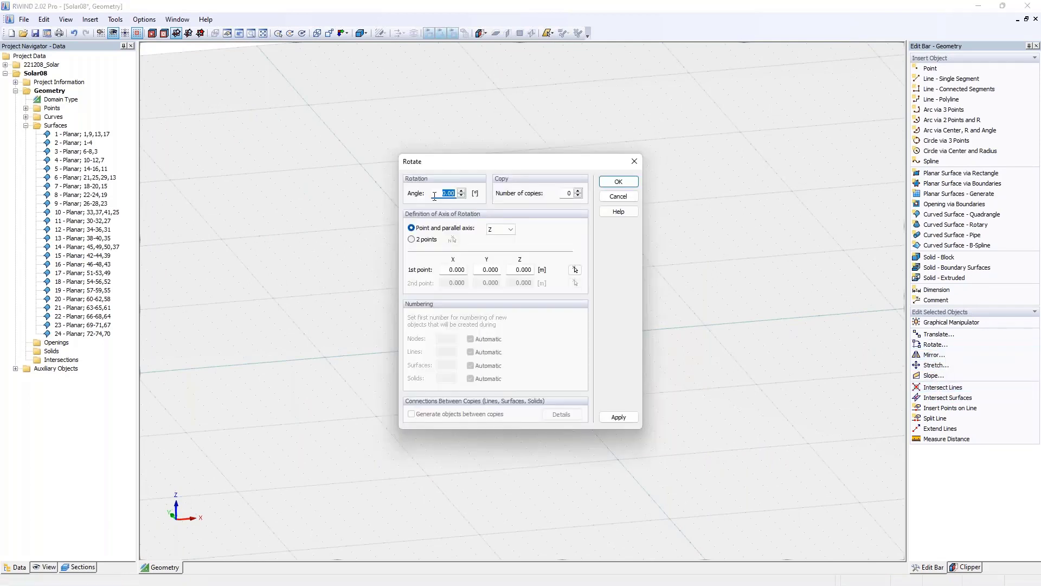
type("-30")
key("Tab")
left_click_drag(495, 163, 708, 155)
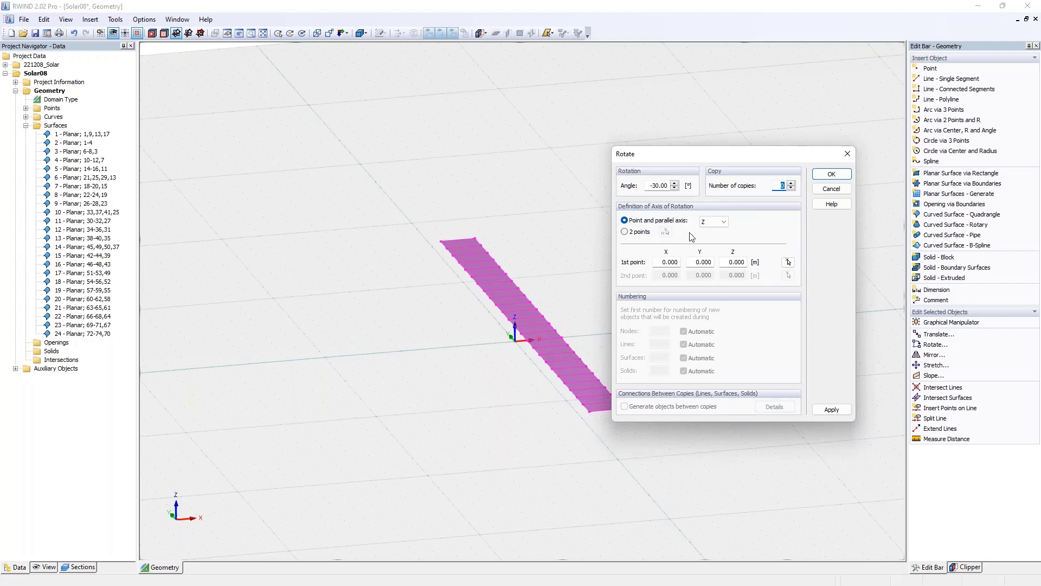
left_click(709, 224)
left_click(710, 240)
left_click(787, 262)
left_click(591, 412)
left_click(831, 173)
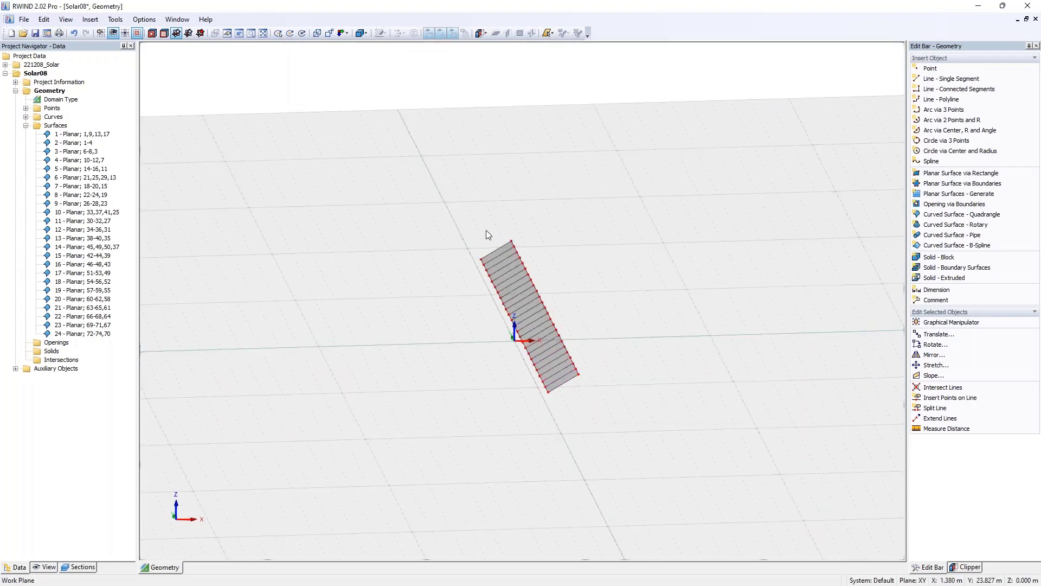
middle_click_drag(460, 274, 688, 349, "ctrl")
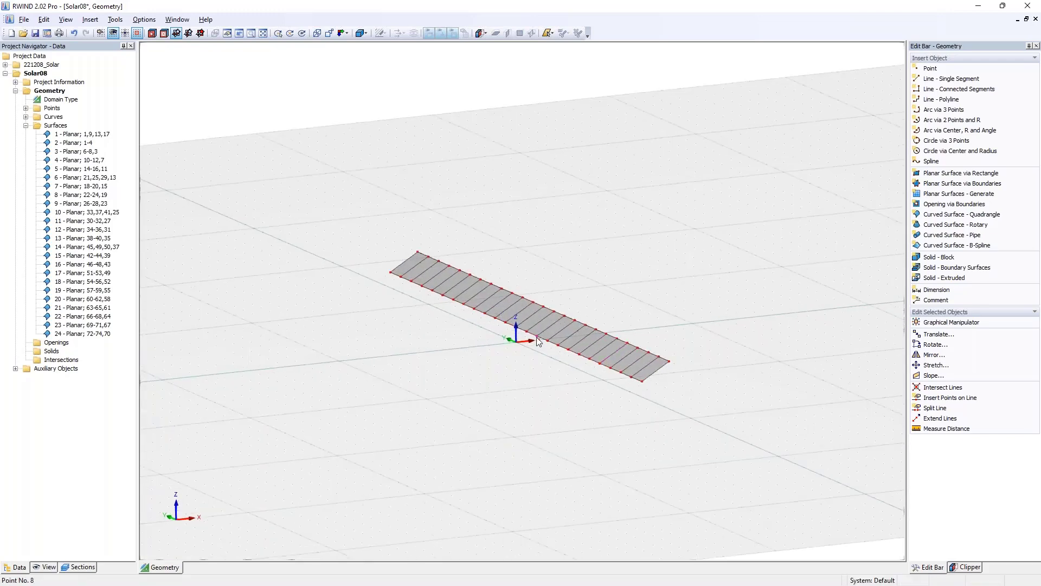
middle_click_drag(627, 398, 633, 401, "ctrl")
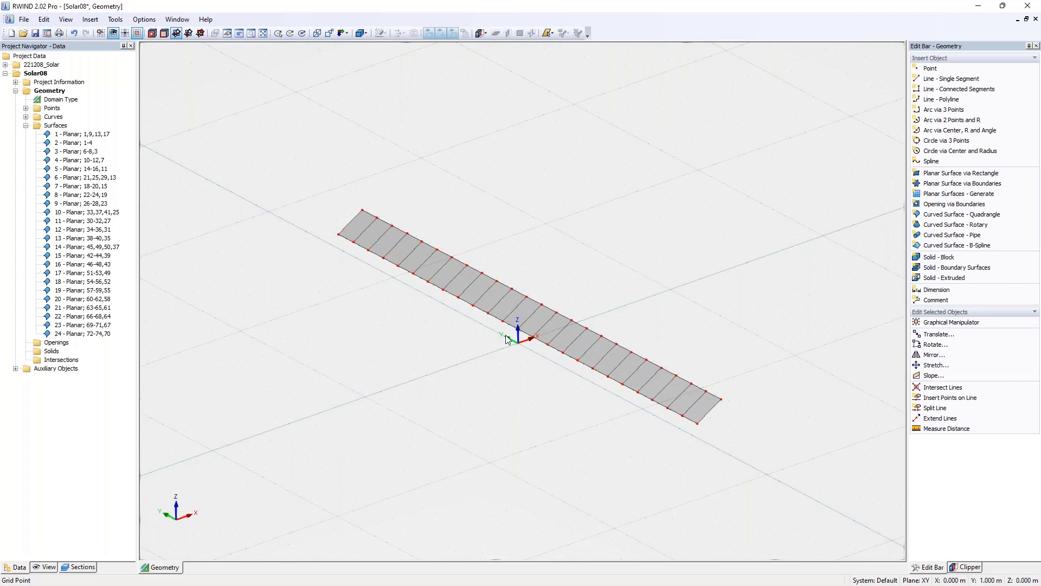
mouse_move(511, 327)
middle_mouse_down("ctrl")
mouse_move(622, 439)
mouse_move(522, 333)
middle_mouse_up("ctrl")
scroll(528, 348, "up", 2)
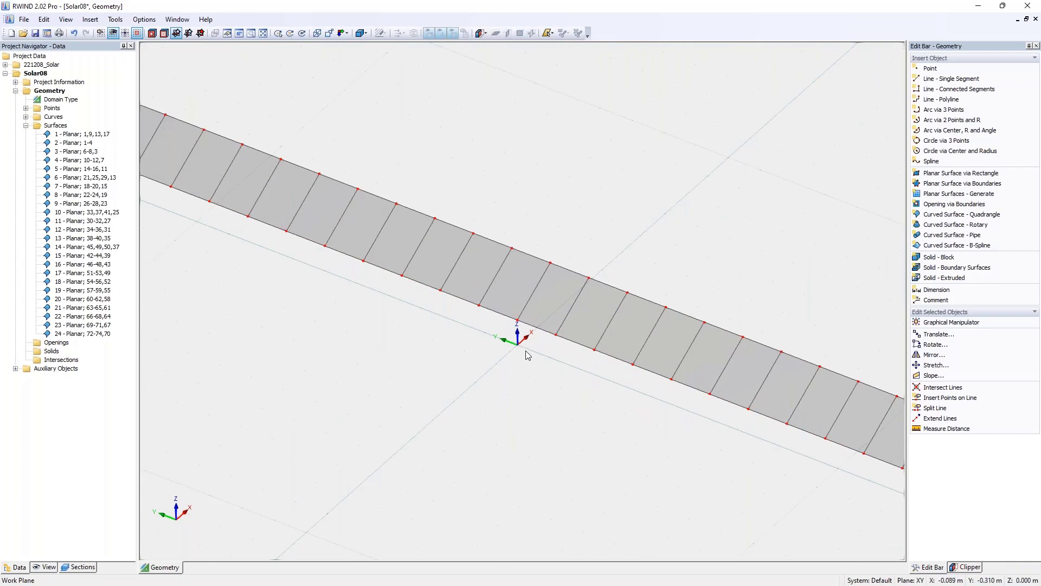
scroll(529, 355, "down", 3)
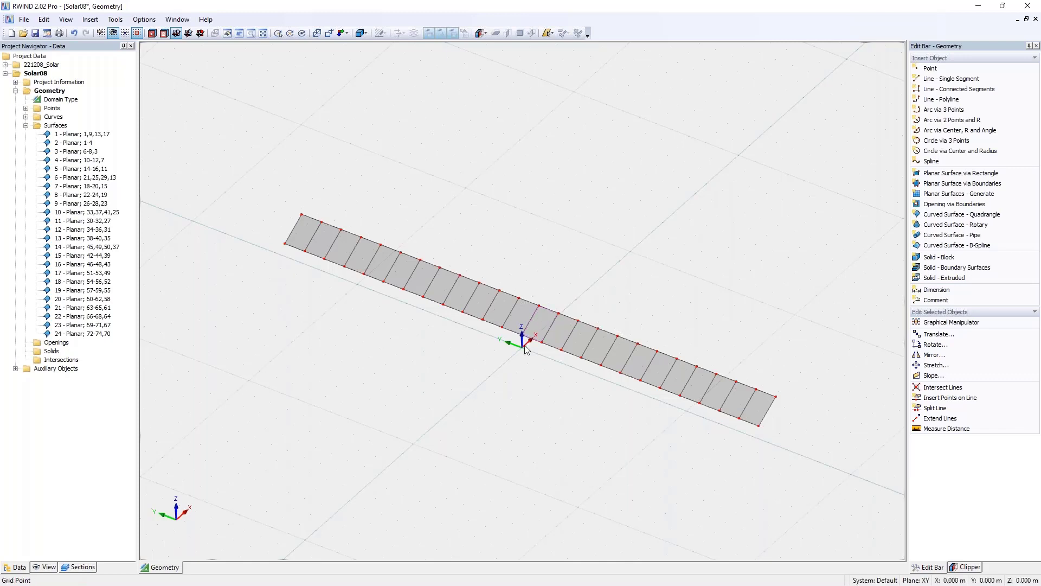
right_click(528, 320)
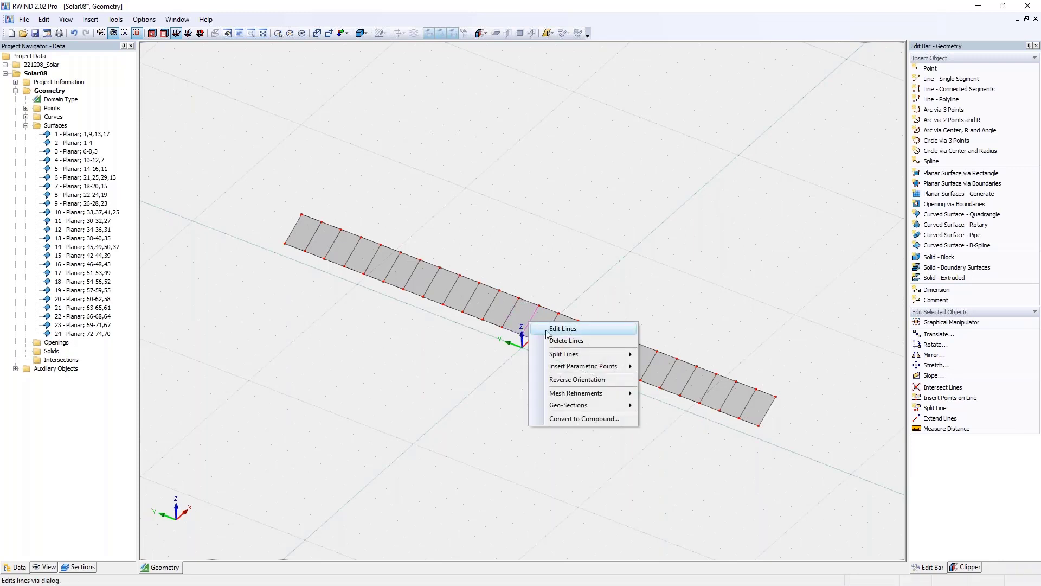
mouse_move(572, 354)
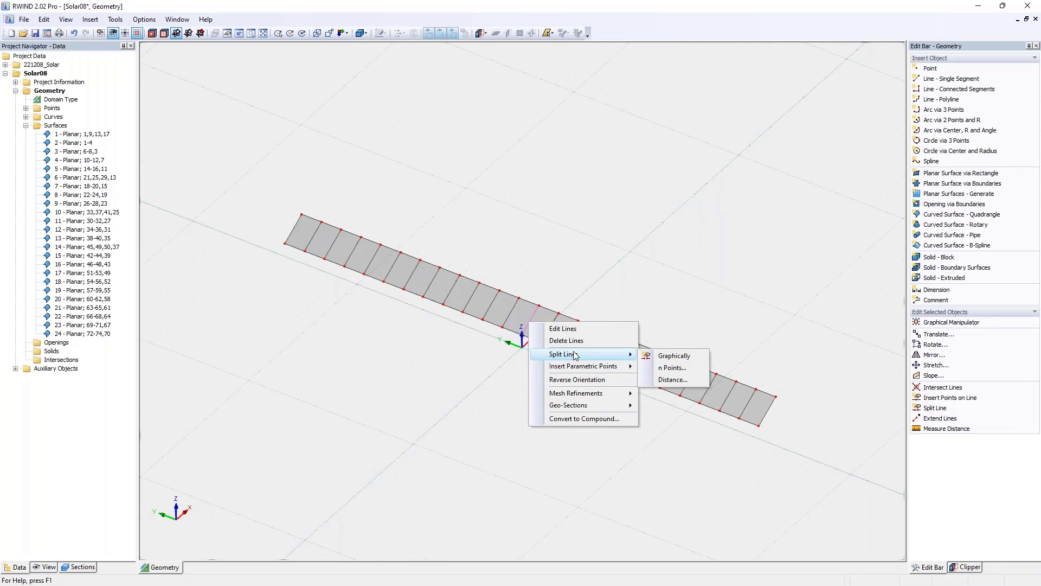
left_click(670, 356)
key("Escape")
Split the panel row's middle cross line above the X axis with 5 new nodes, splitting the curve at the inserted nodes
right_click(532, 322)
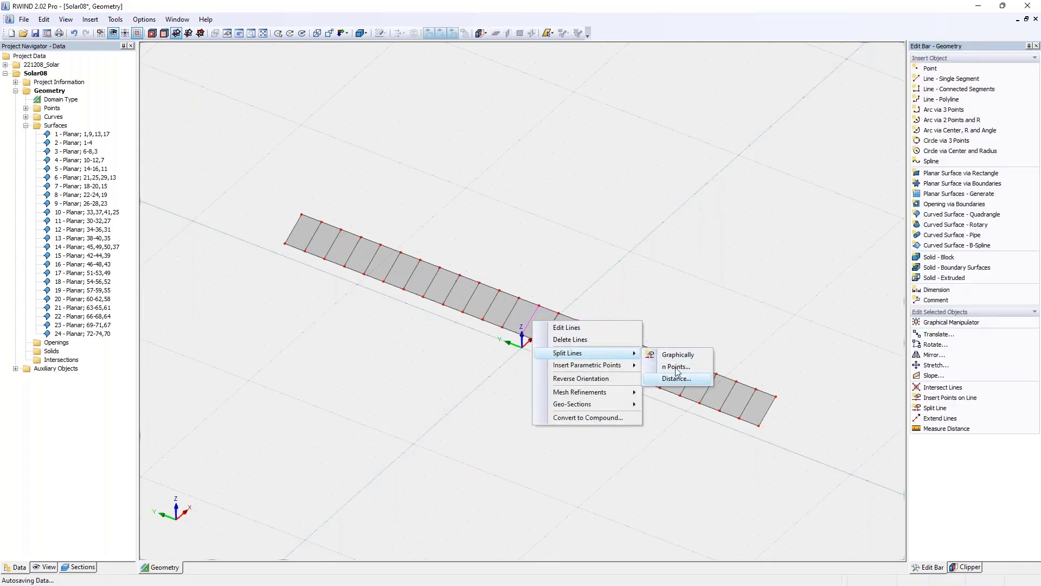
left_click(676, 368)
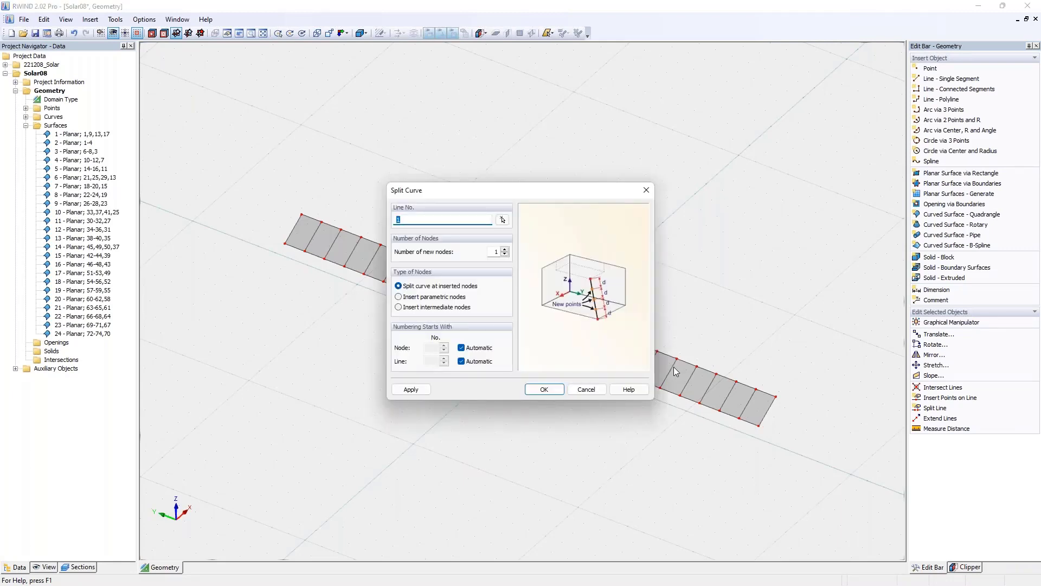
left_click(497, 252)
type("5")
left_click(541, 393)
Copy the lowest and highest inner points of the split line by -0.8 m in Z with 1 copy
scroll(528, 333, "up", 5)
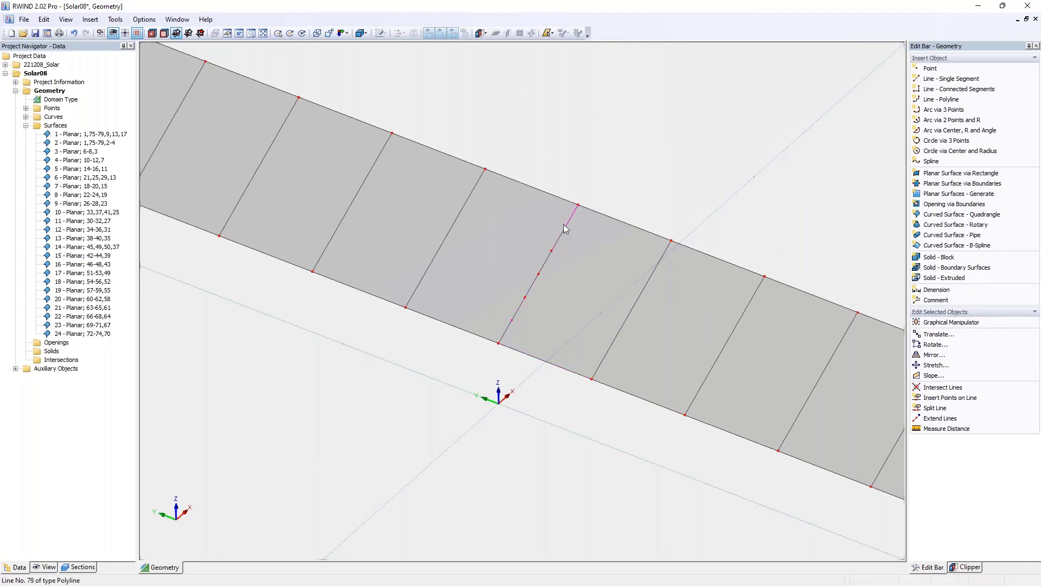
left_click(939, 334)
double_click(444, 270)
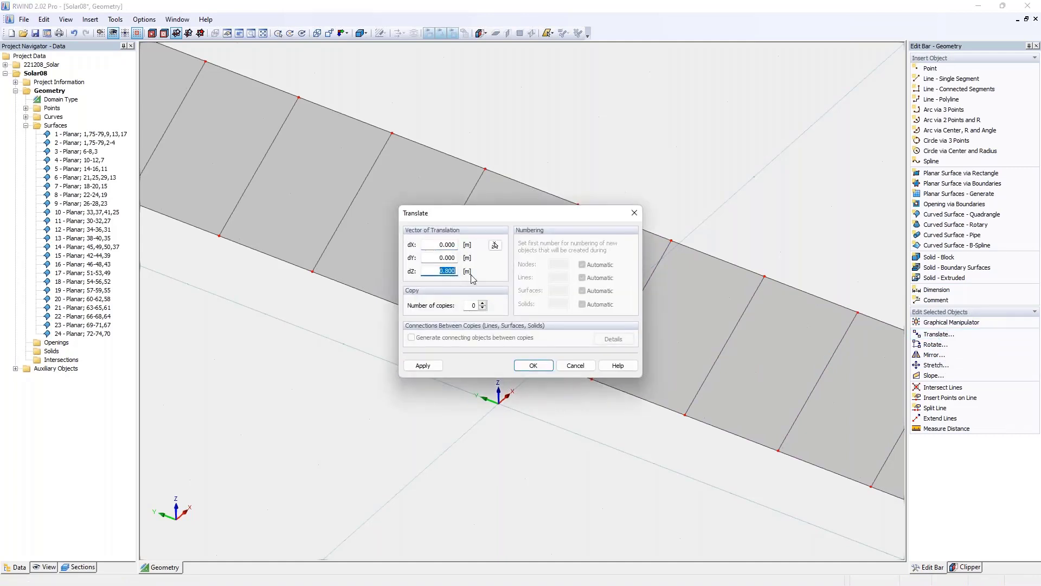
left_click(482, 302)
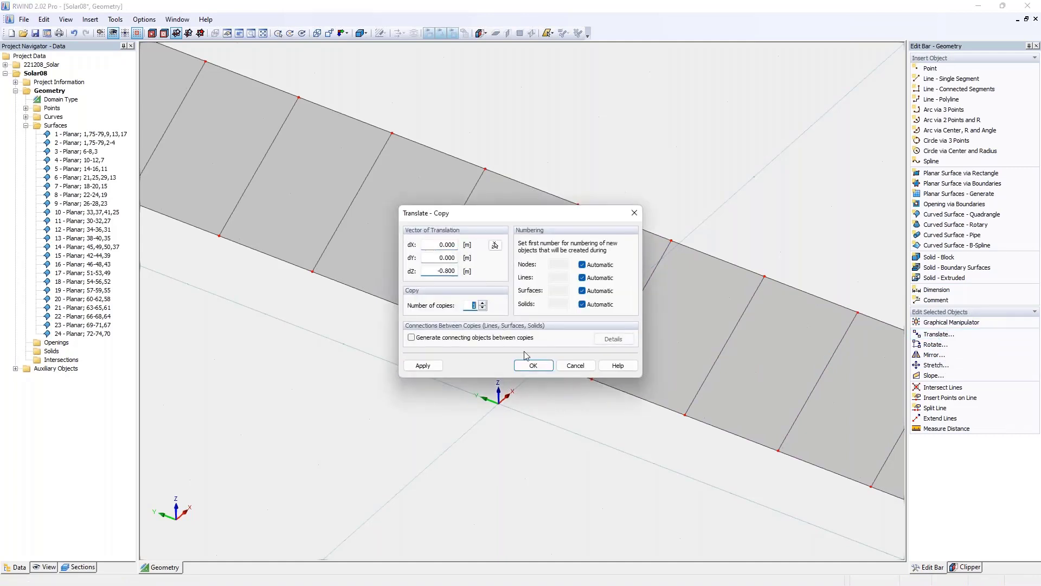
left_click(533, 365)
Set the Z coordinate of both copied points to 0 m so they lie on the ground plane
middle_click_drag(563, 378, 515, 377, "ctrl")
double_click(514, 374)
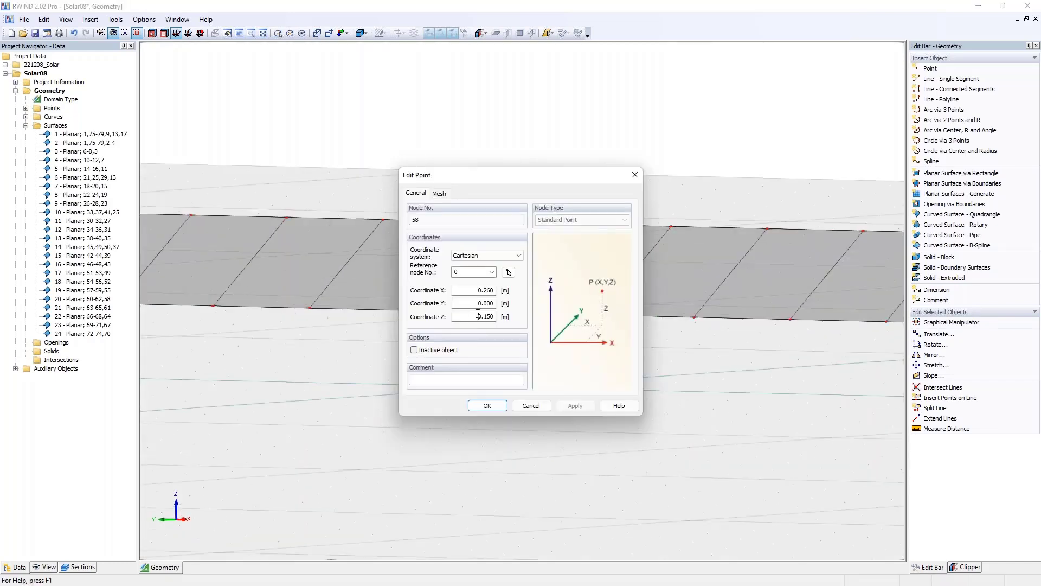
left_click(488, 406)
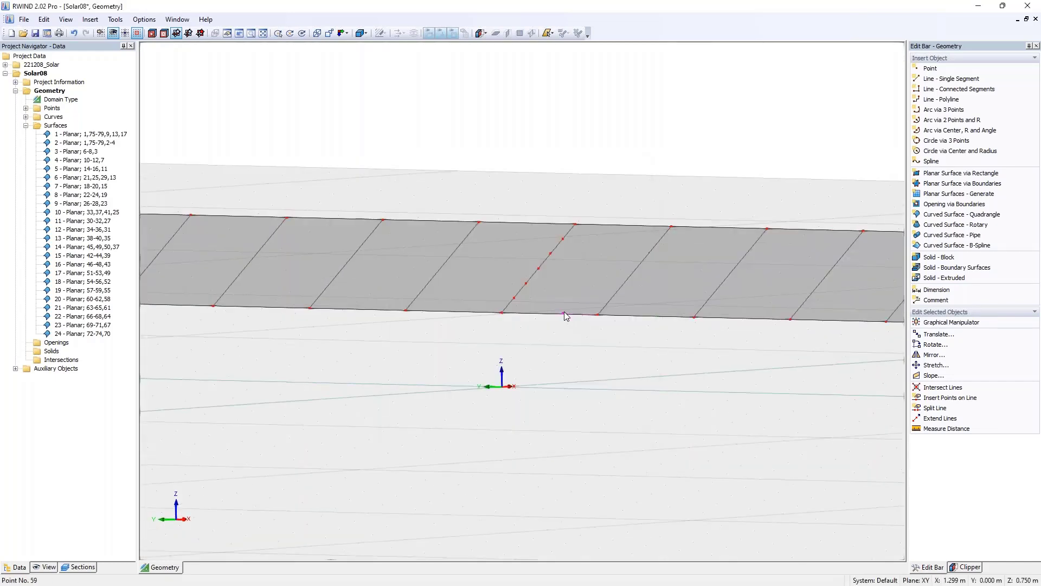
double_click(564, 314)
double_click(479, 316)
left_click(496, 406)
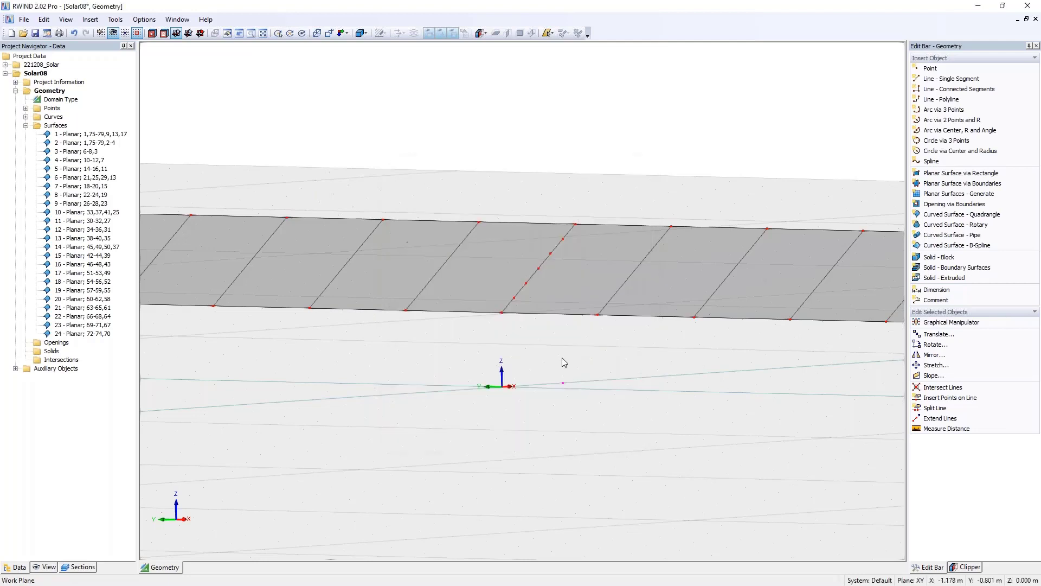
Copy the ground point farther from the origin with an offset of 0.1 m in X and -0.1 m in Y
middle_click_drag(581, 349, 512, 373, "ctrl")
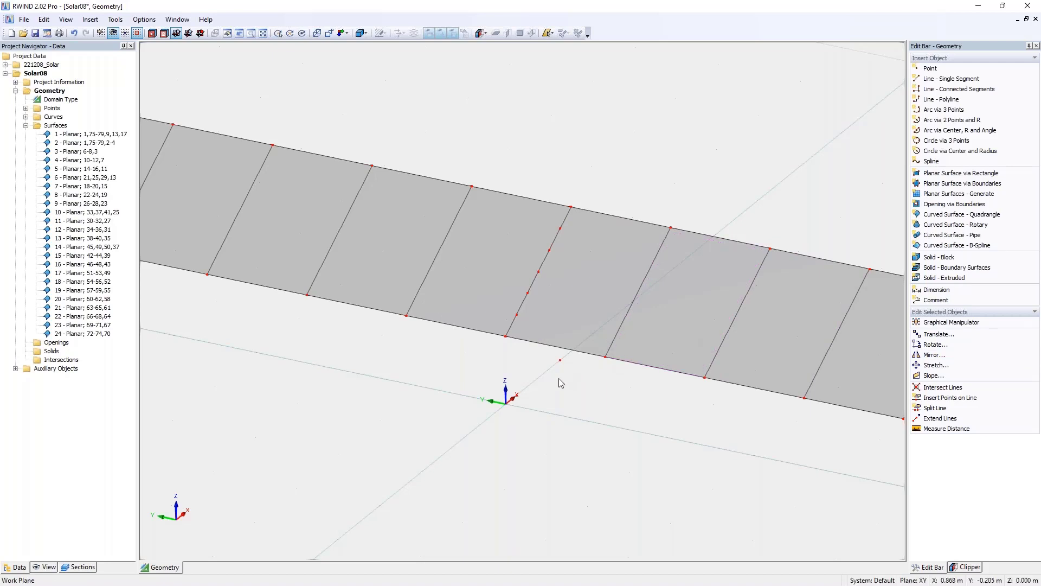
scroll(552, 371, "up", 3)
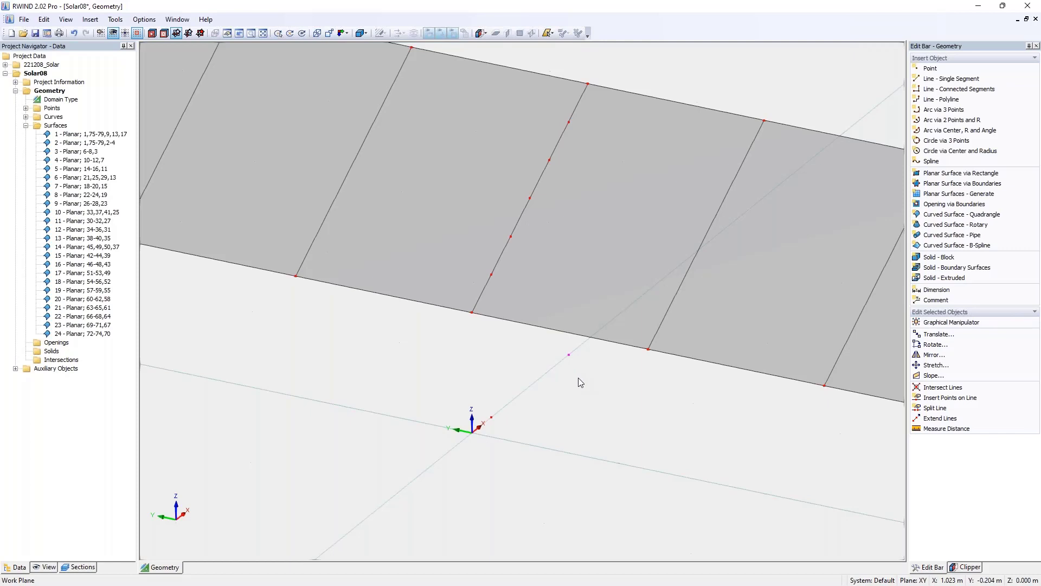
key("ctrl+m")
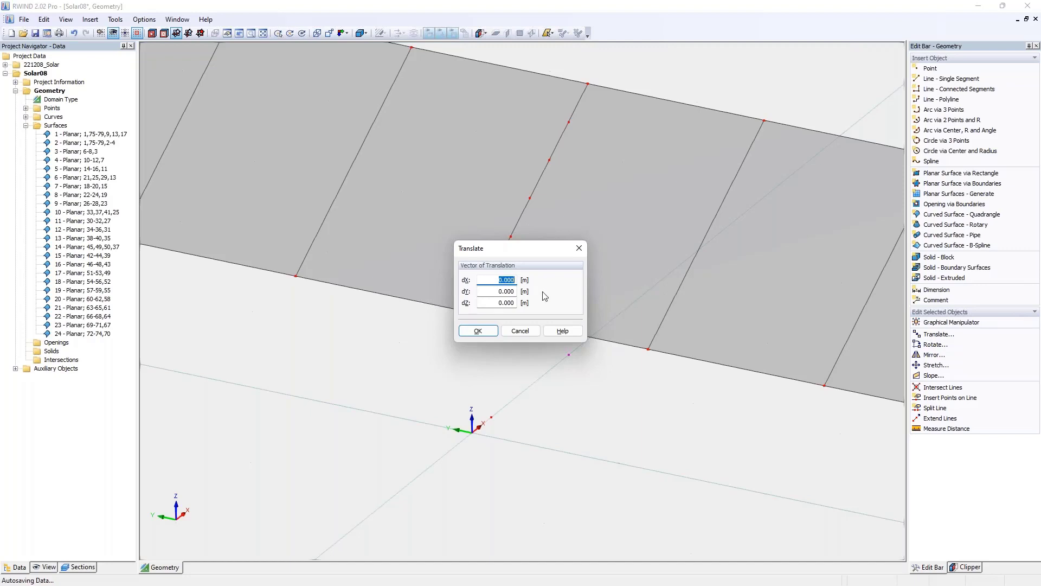
type(",1")
key("Tab")
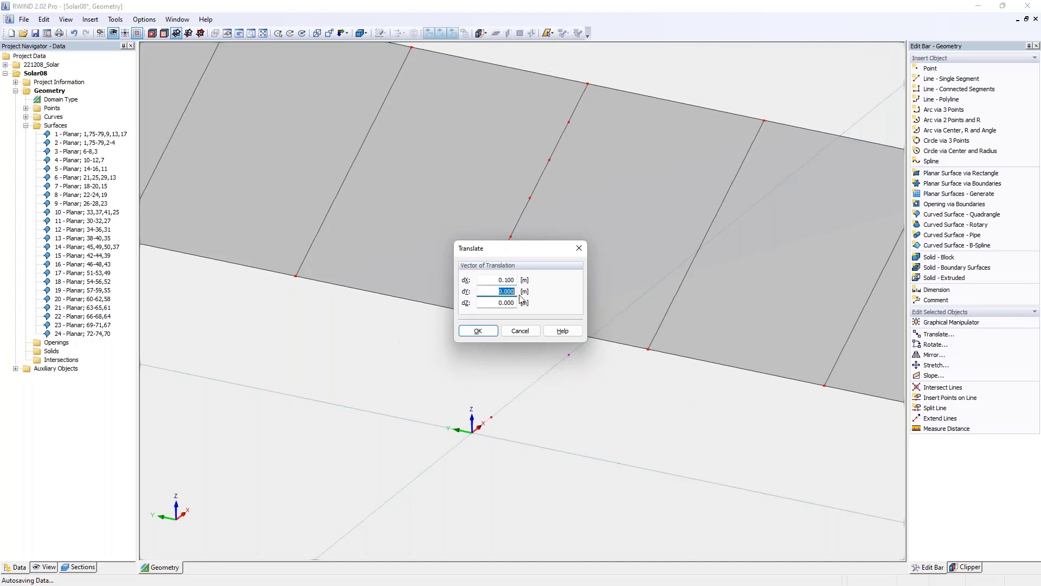
type("-,1")
key("Tab")
left_click(478, 331)
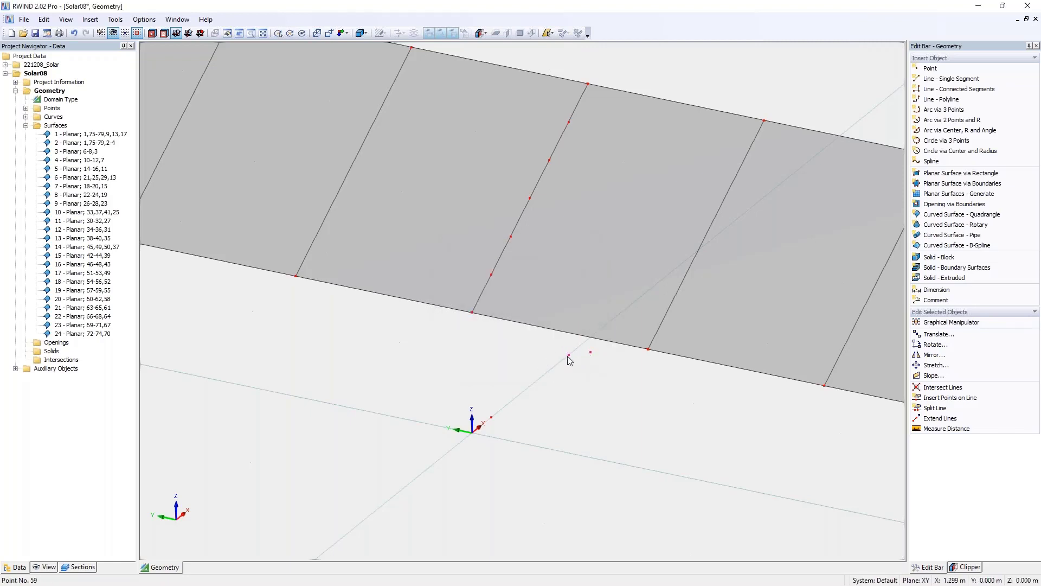
Copy the same farther ground point with an offset of -0.1 m in X and 0.1 m in Y
key("ctrl+m")
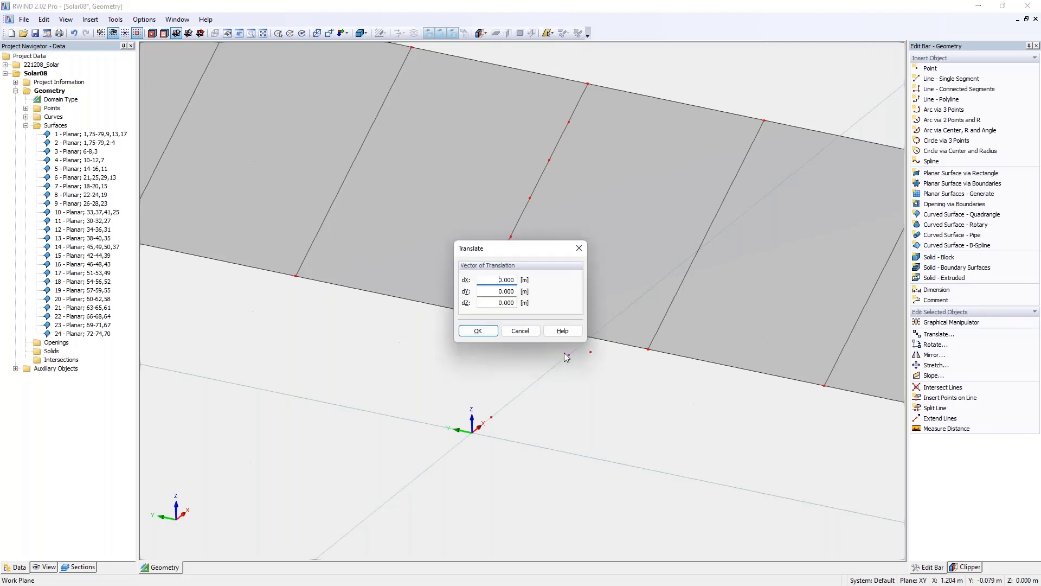
type("-,1")
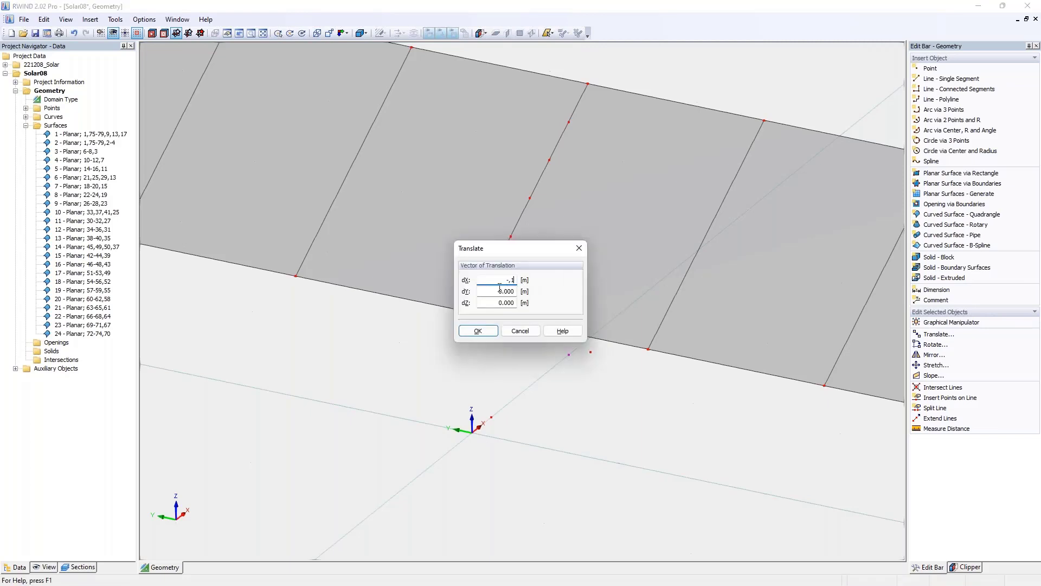
key("Tab")
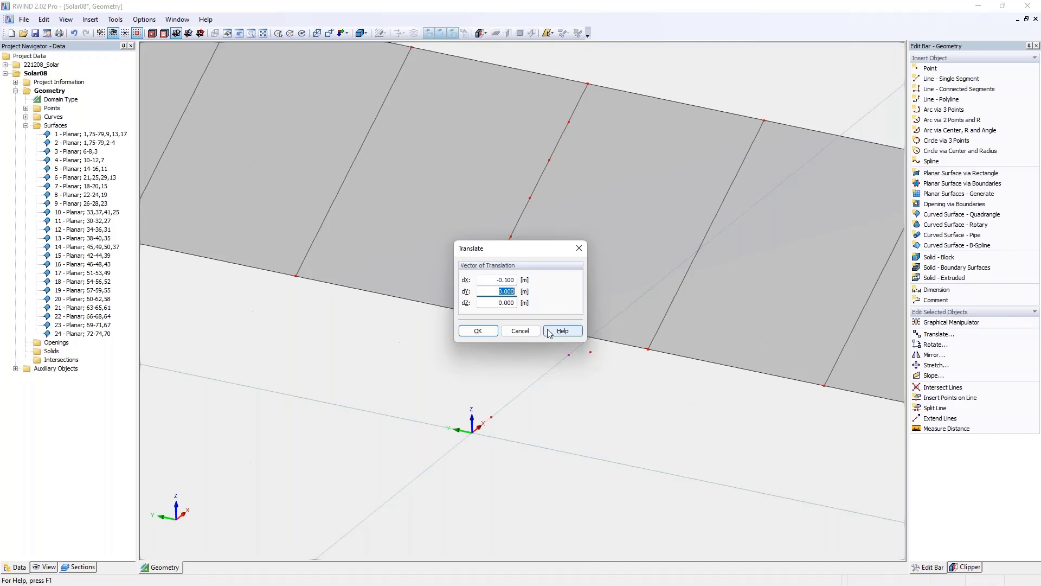
type(",1")
key("Tab")
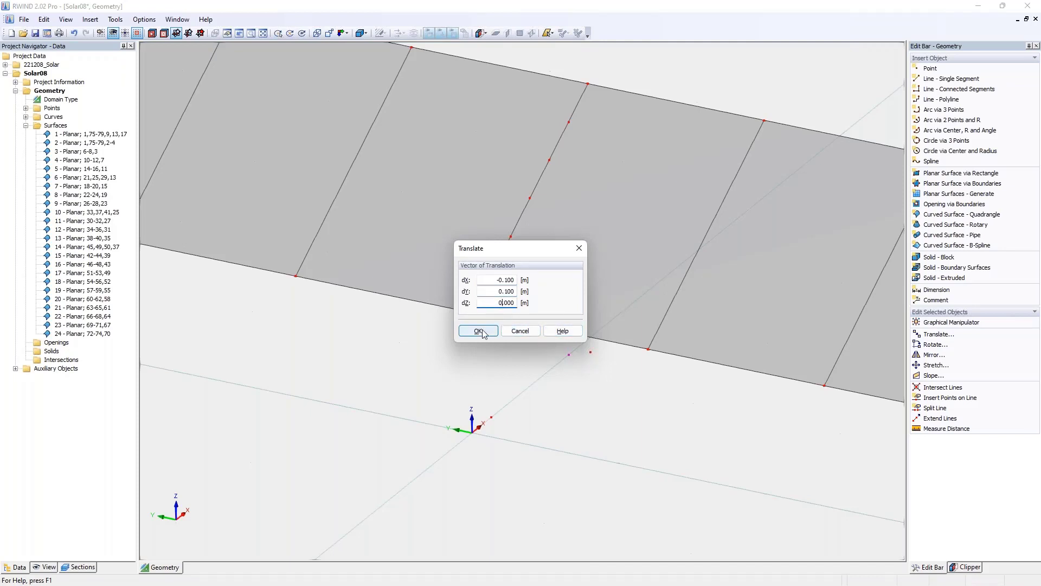
left_click(478, 331)
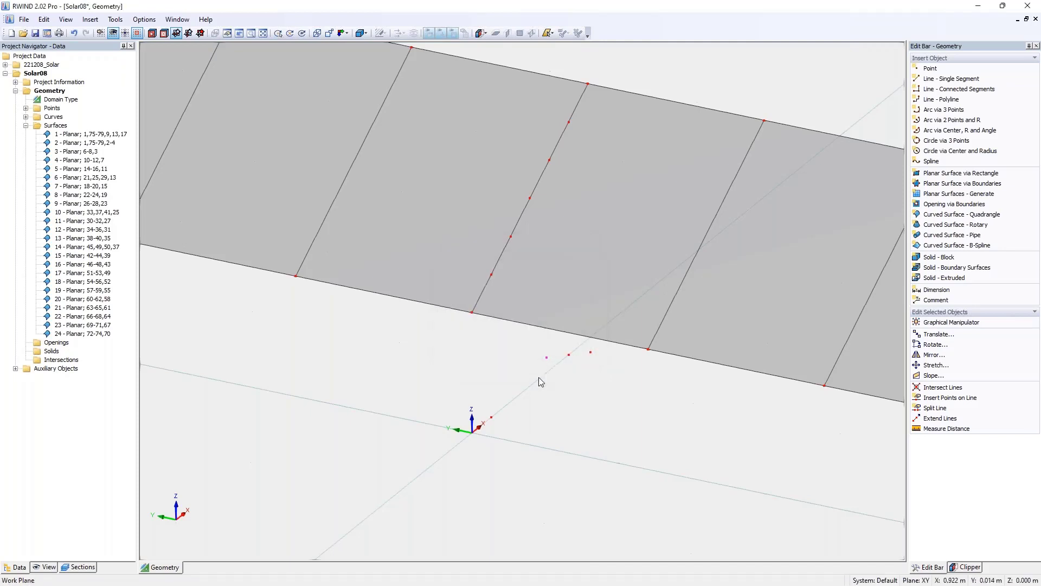
Create a rectangular planar surface between the two offset points and copy it onto the ground point near the origin
left_click(954, 172)
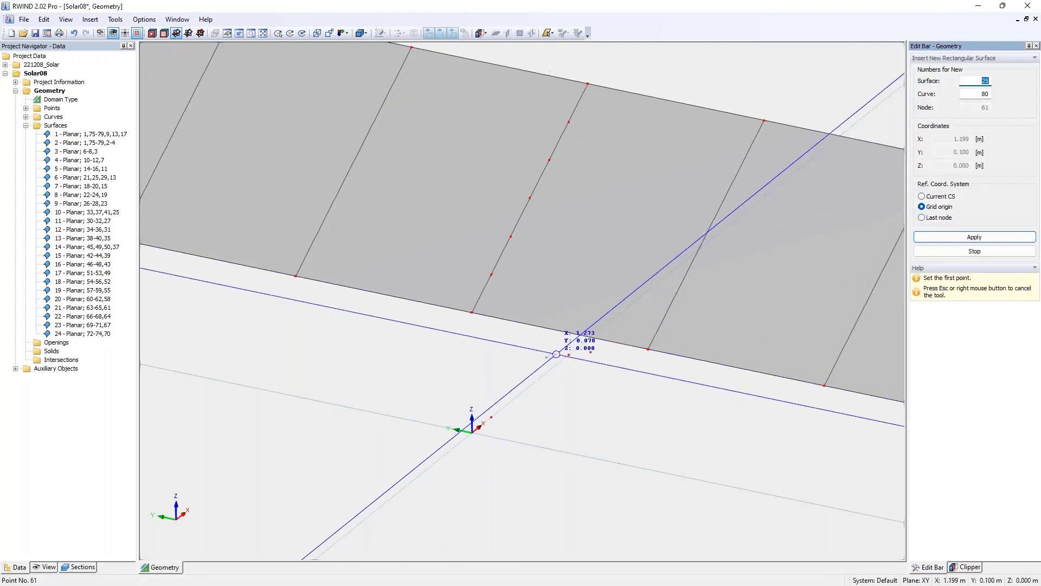
left_click(547, 357)
left_click(591, 352)
left_click(574, 359)
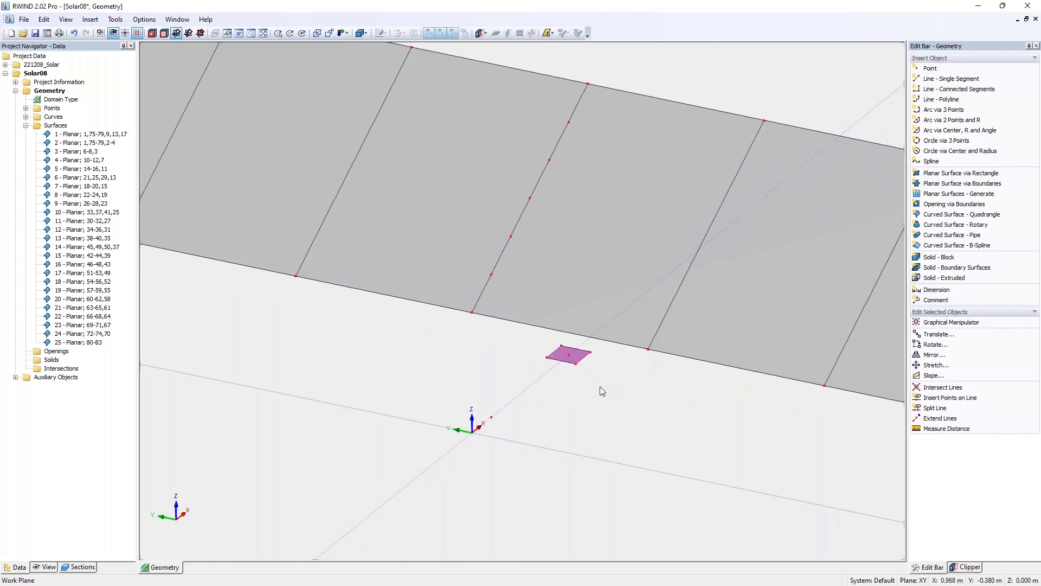
scroll(576, 374, "up", 3)
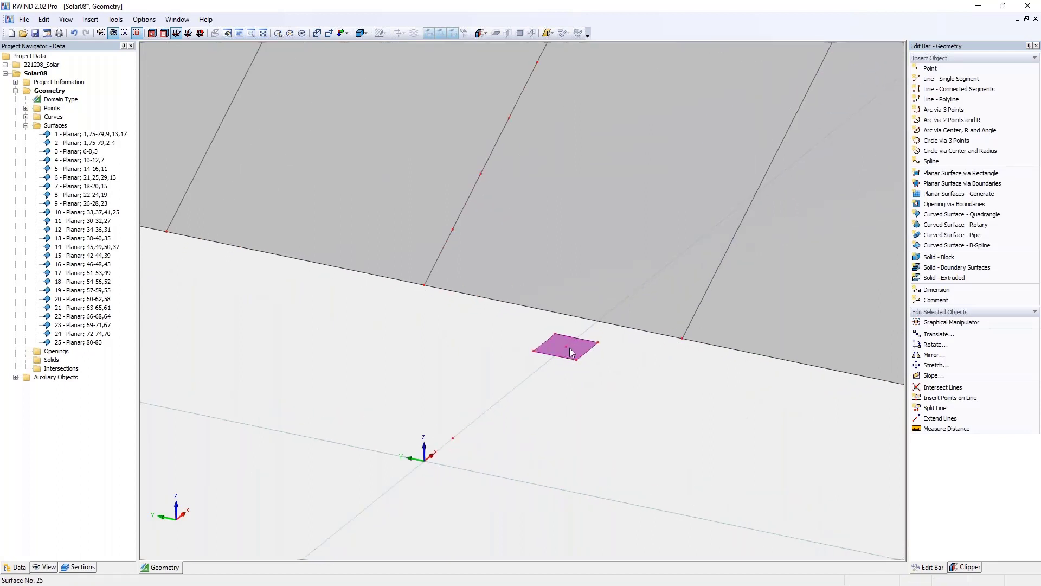
left_click_drag(558, 359, 449, 443, "ctrl")
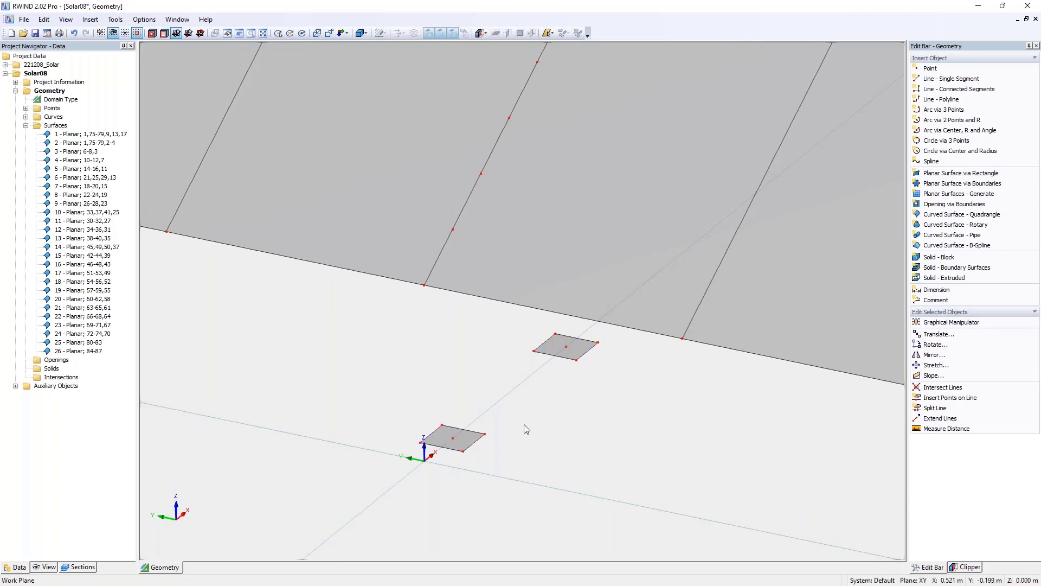
Extrude both square base surfaces into columns about 1.9 m long, perpendicular to the surface
middle_click_drag(524, 424, 423, 371, "ctrl")
left_click_drag(406, 360, 651, 476)
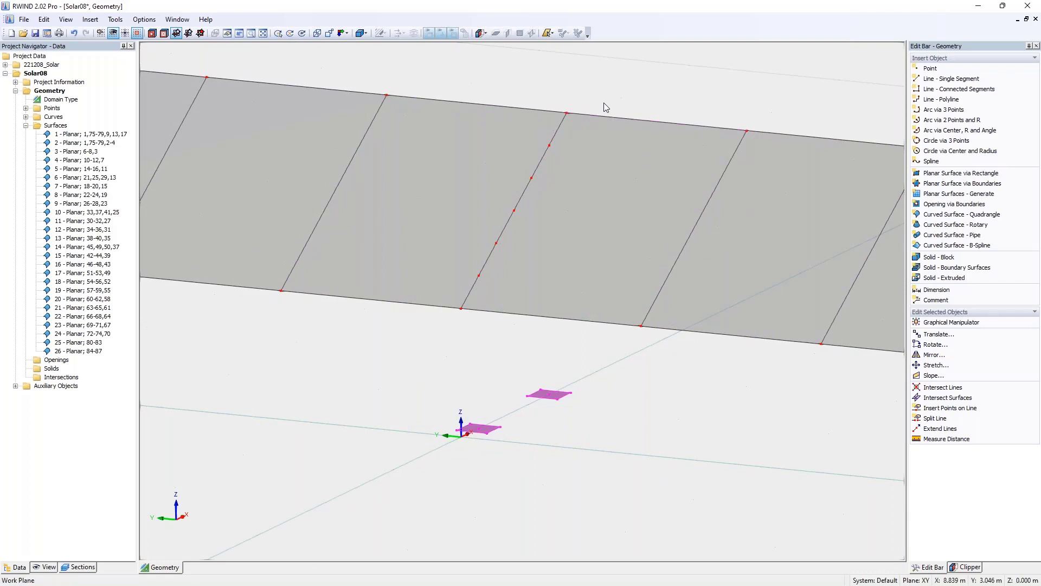
left_click(938, 277)
scroll(606, 271, "down", 2)
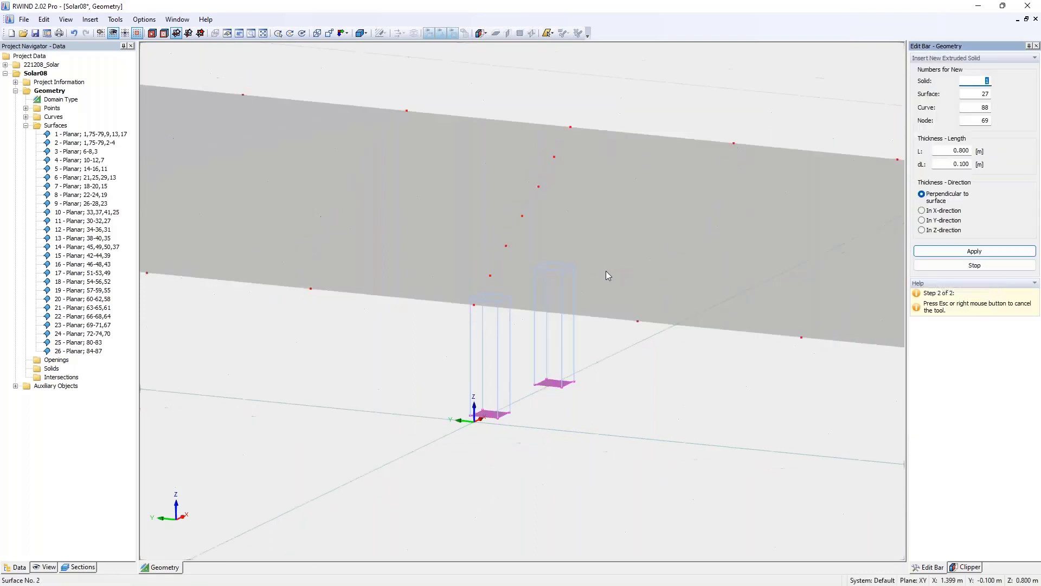
middle_click_drag(591, 155, 620, 106, "ctrl")
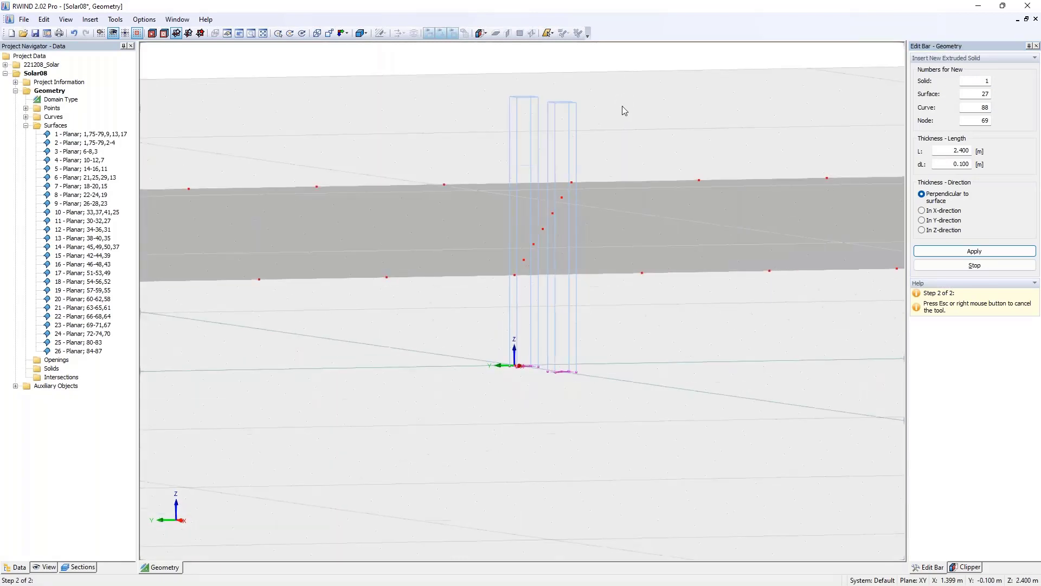
right_click(624, 145)
left_click(610, 136)
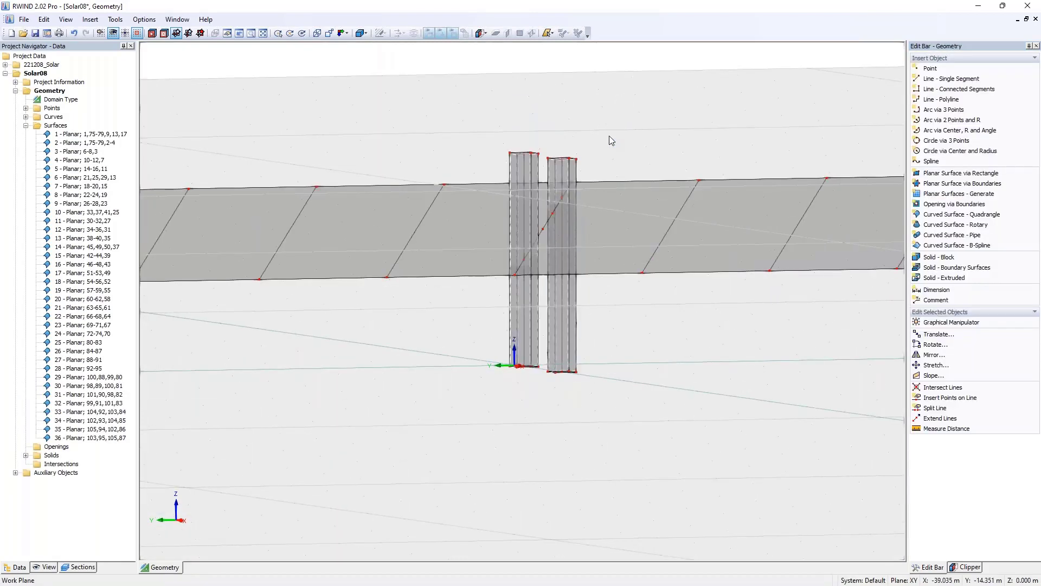
Delete all solid objects from the geometry, keeping only the column surfaces
middle_click_drag(609, 135, 380, 271, "ctrl")
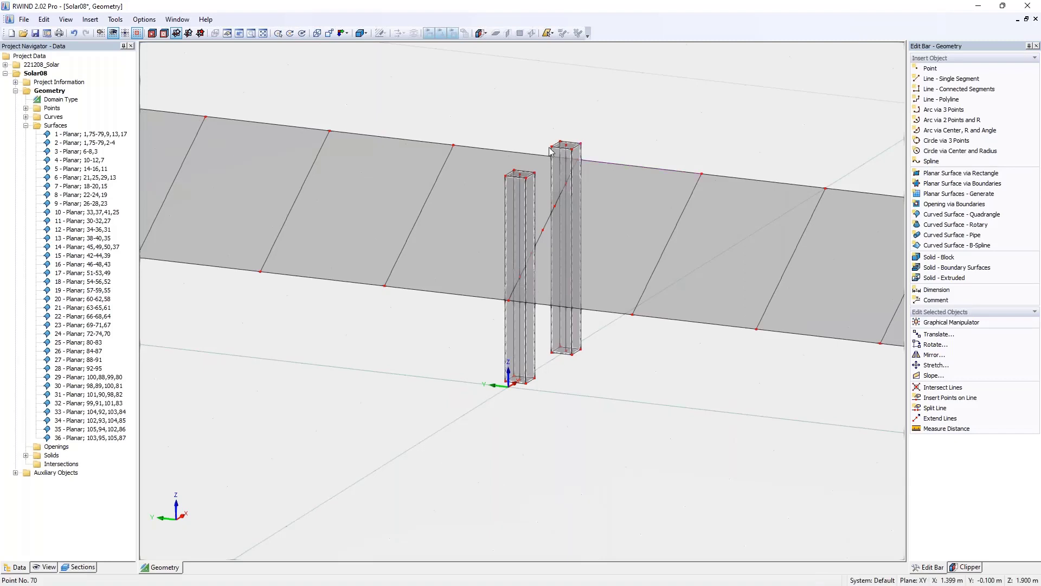
right_click(40, 460)
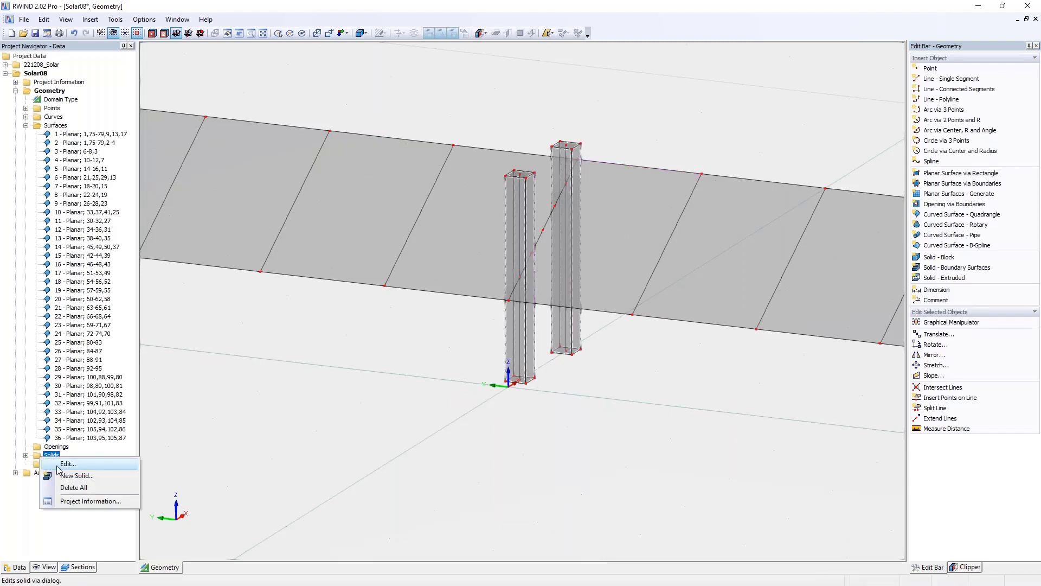
left_click(75, 488)
left_click(522, 320)
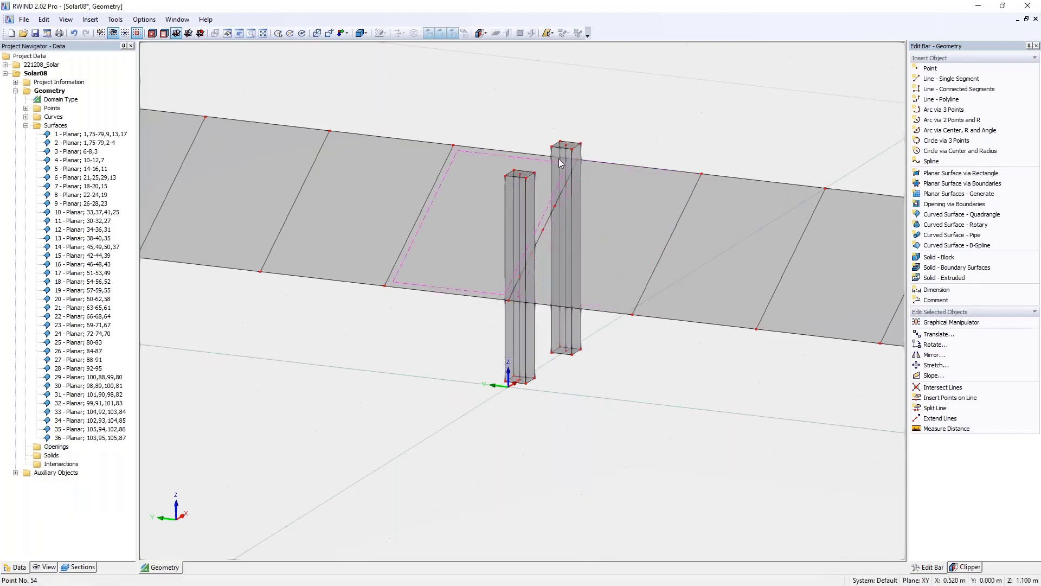
Delete the top cap surfaces of both columns
scroll(568, 105, "up", 2)
scroll(568, 113, "up", 1)
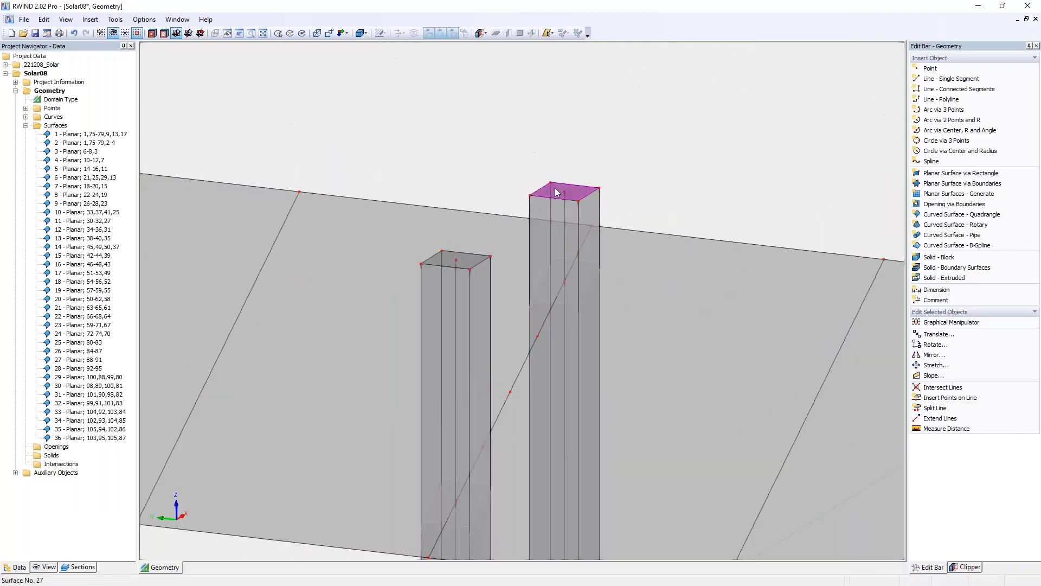
left_click(556, 192)
key("Delete")
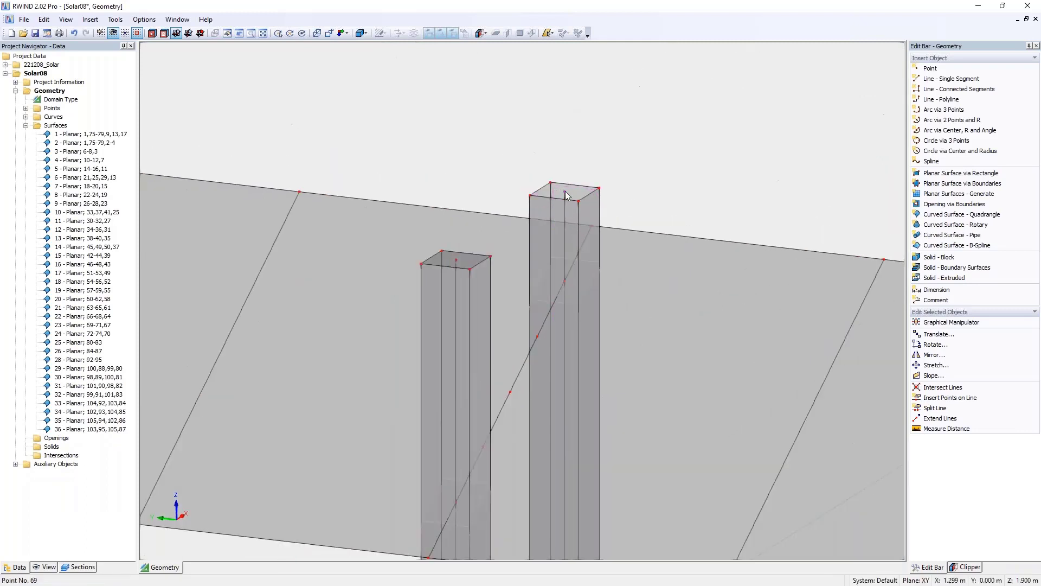
left_click(456, 259)
key("Delete")
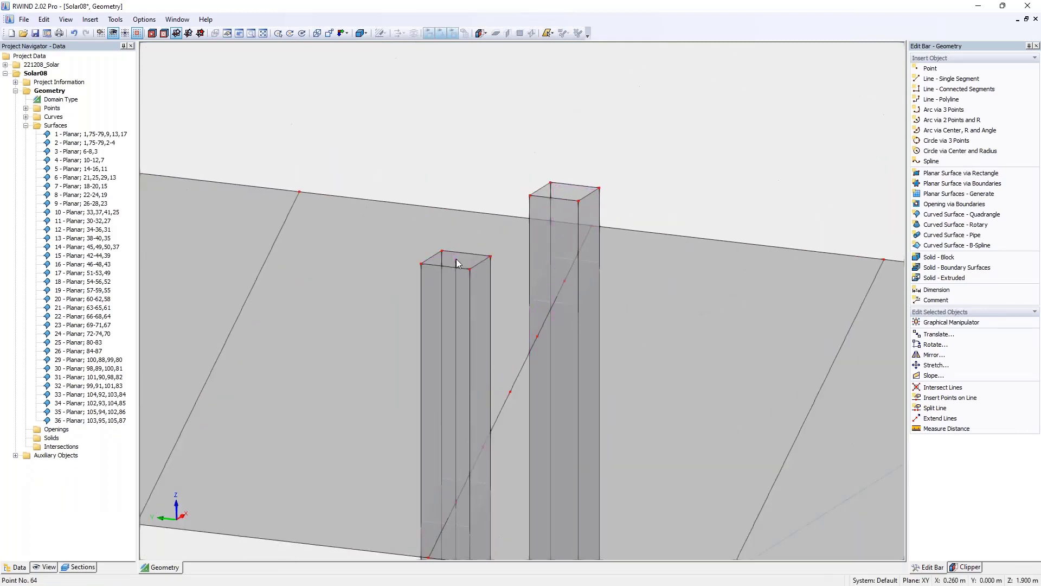
Intersect the lines of both columns with the sloped panel to create points where they cross
scroll(580, 197, "down", 1)
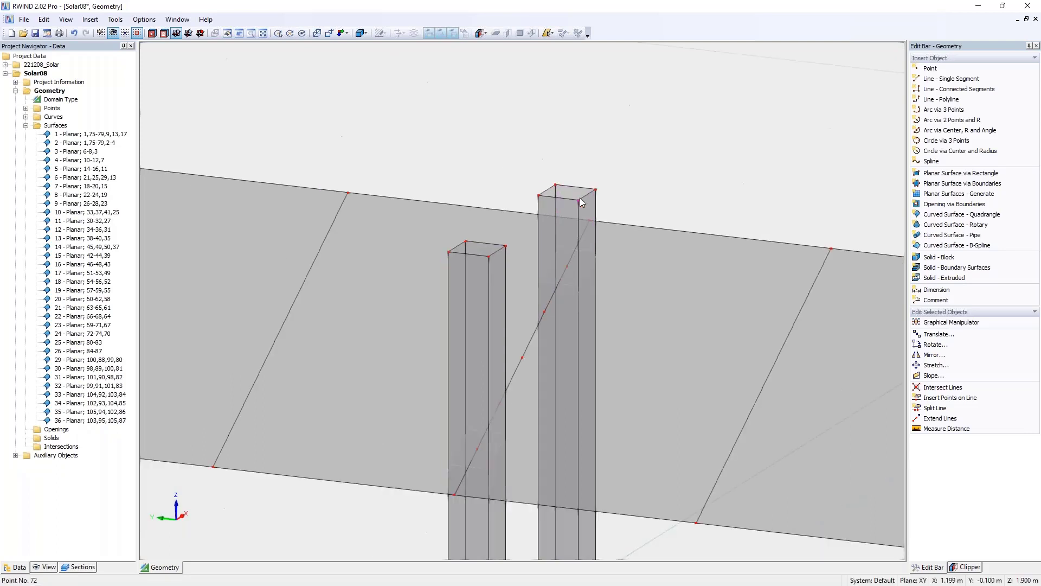
scroll(580, 198, "down", 1)
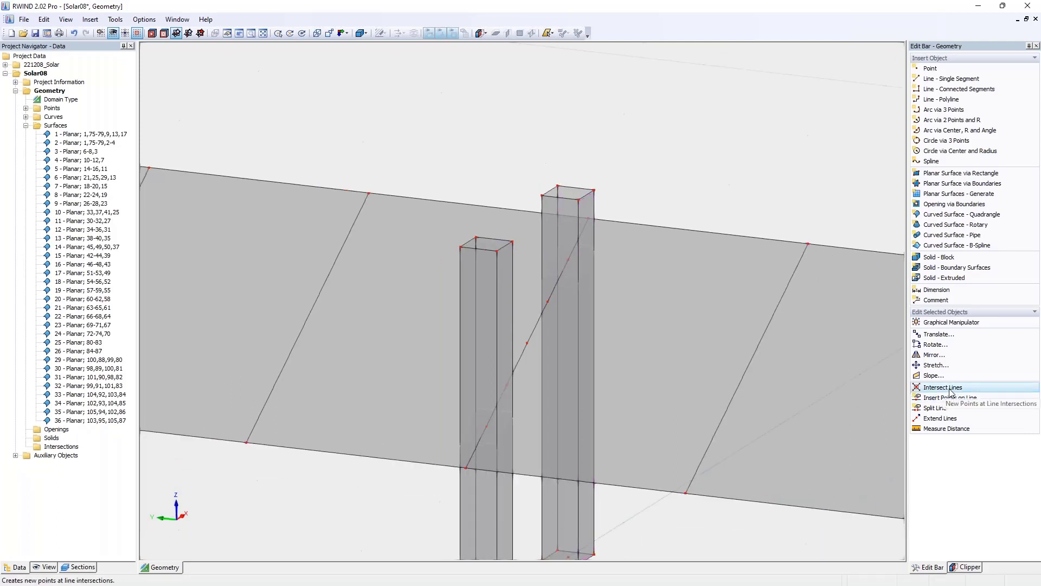
left_click(943, 386)
left_click_drag(379, 139, 677, 551)
key("Escape")
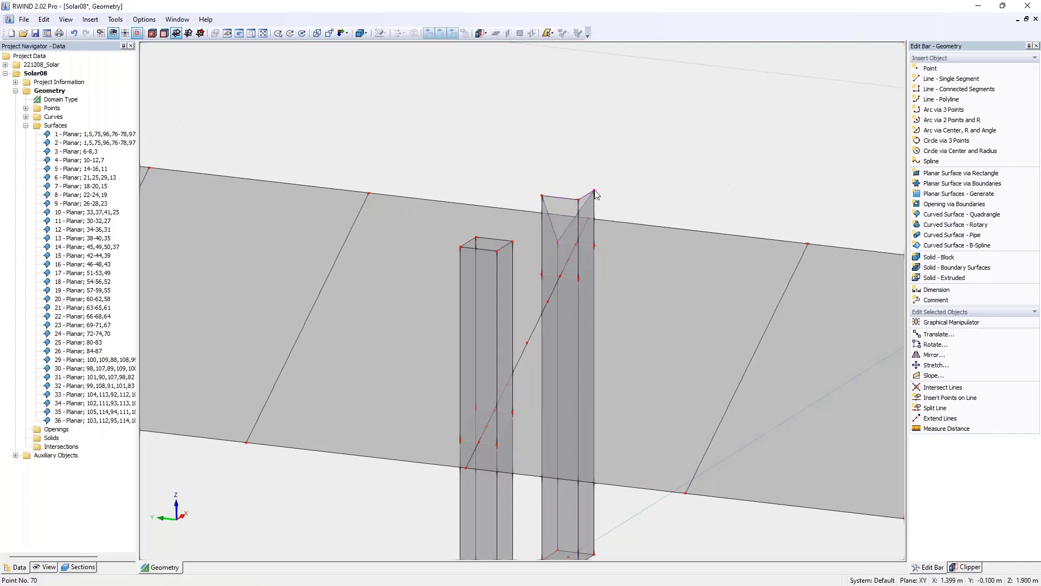
Move the top corner points of both columns down to their intersection points on the sloped panel
left_click_drag(595, 248, 595, 246)
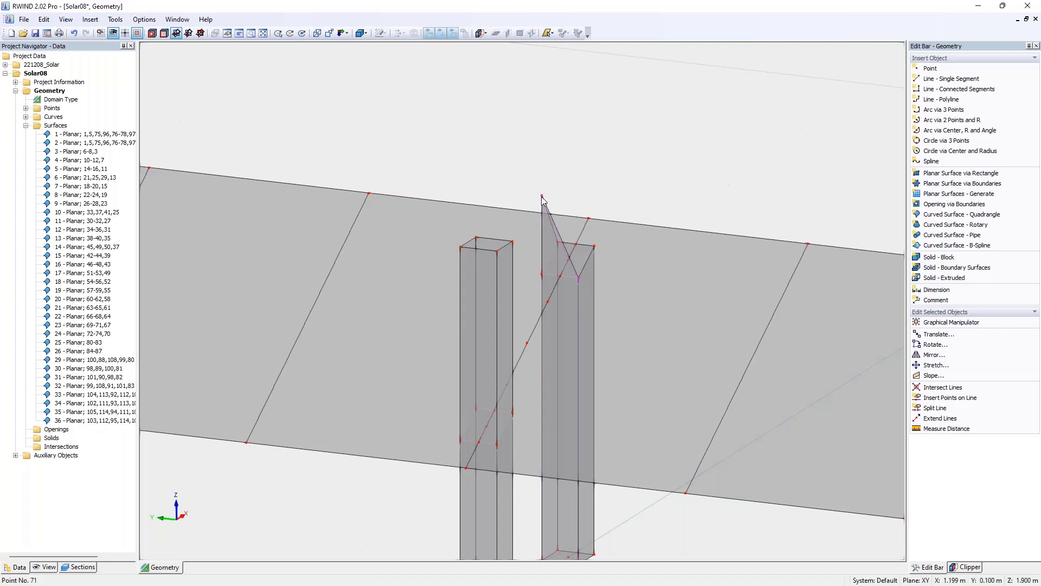
left_click_drag(542, 196, 541, 274)
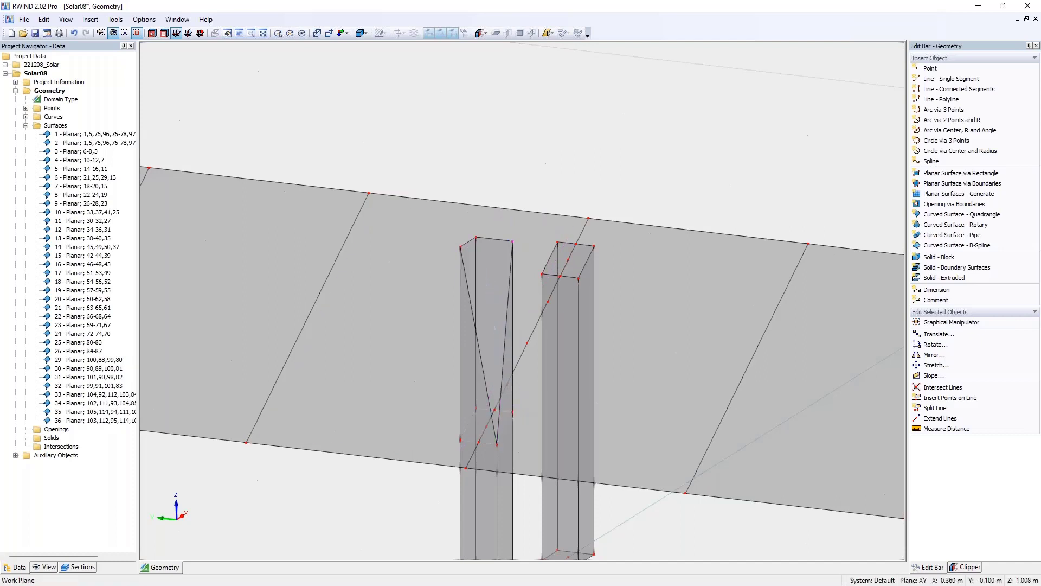
left_click_drag(477, 238, 476, 409)
left_click_drag(461, 247, 461, 442)
scroll(533, 287, "down", 3)
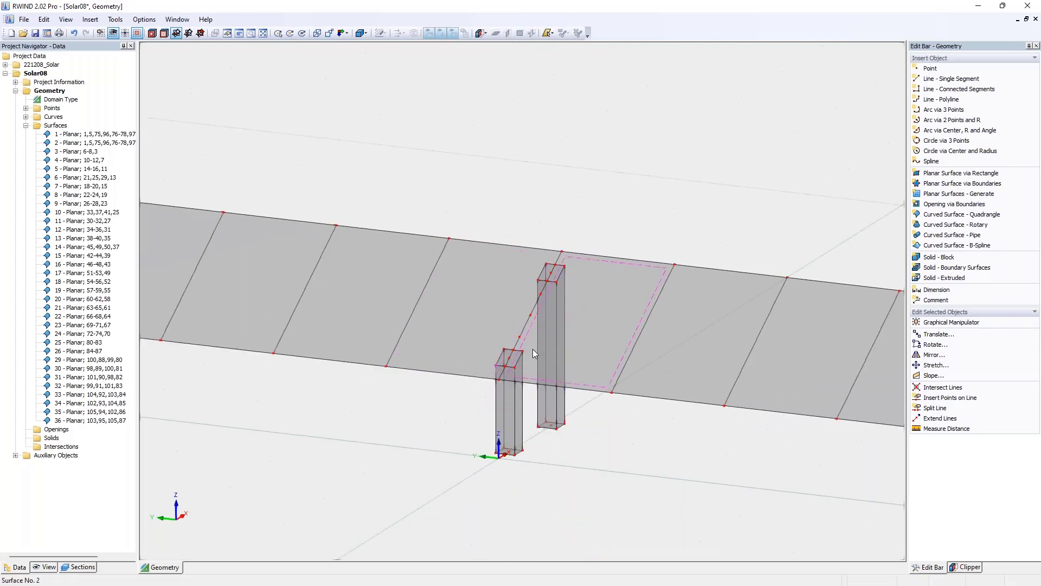
Copy the central column pair three times in the negative Y direction, one at every third panel joint
middle_click_drag(572, 320, 595, 254)
scroll(536, 243, "down", 5)
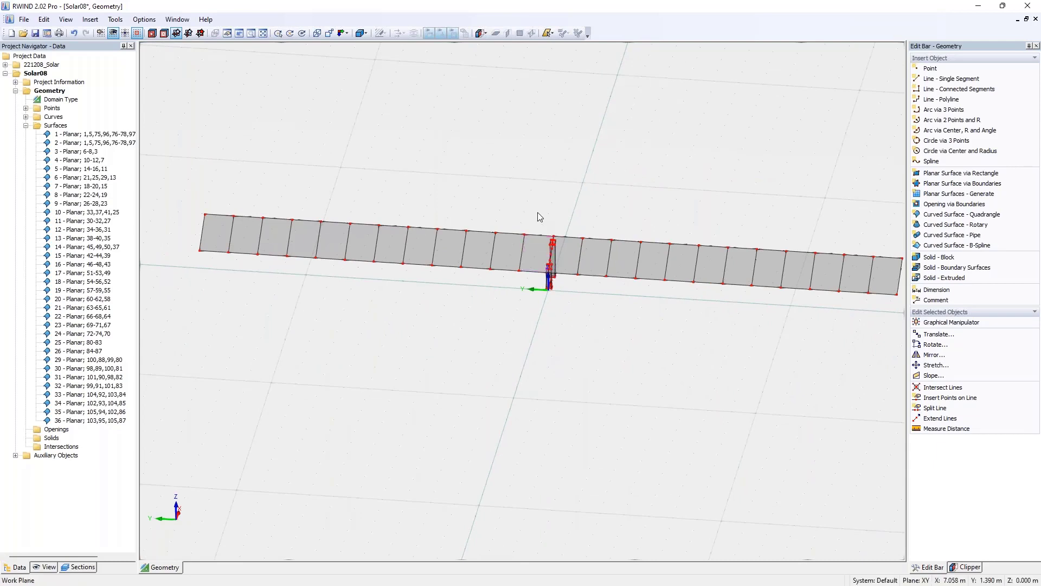
left_click_drag(535, 216, 564, 308)
middle_click_drag(568, 304, 516, 344)
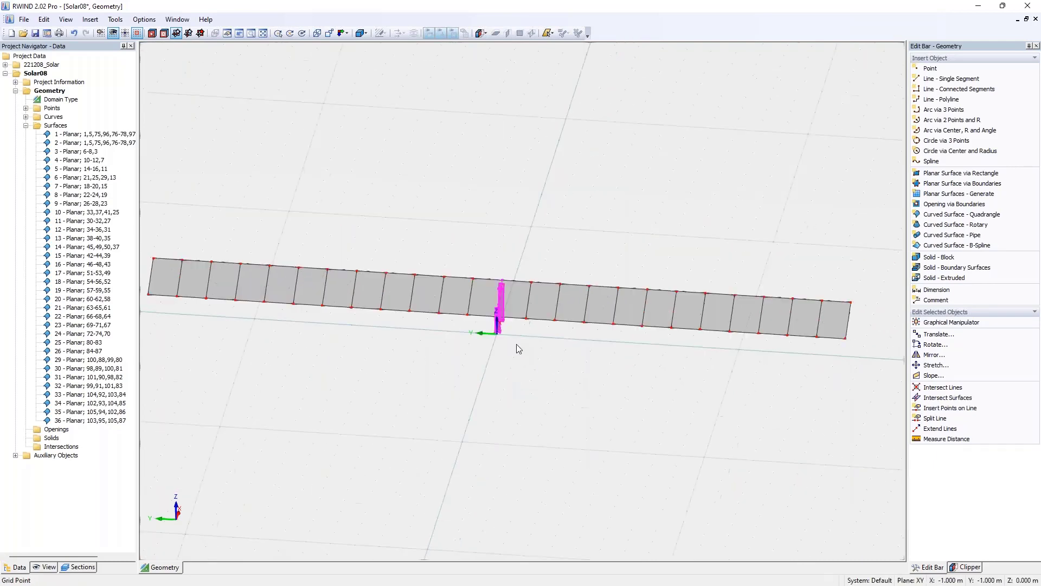
left_click_drag(503, 283, 772, 285, "ctrl")
left_click(780, 283)
scroll(791, 286, "up", 5)
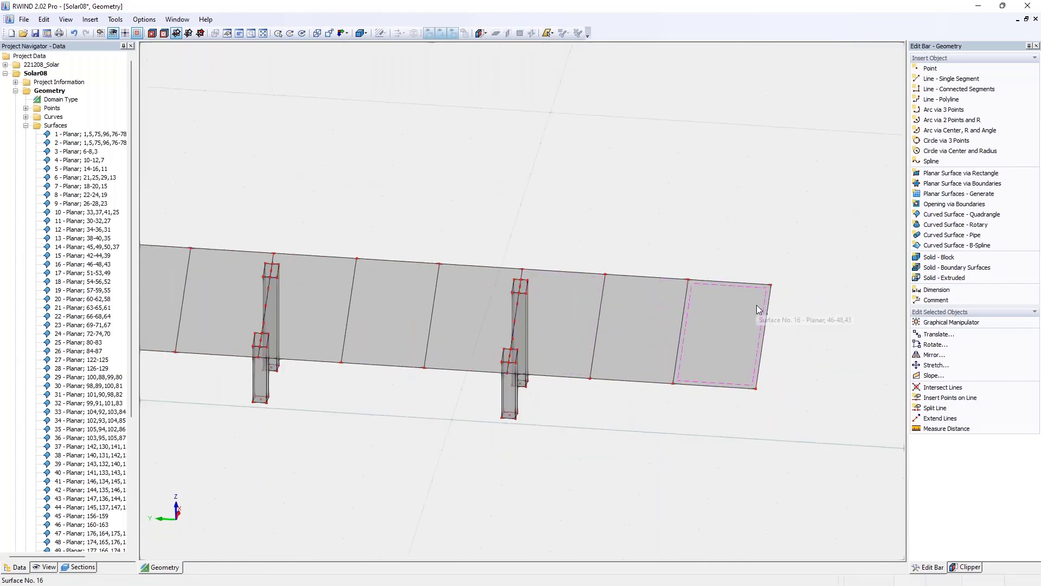
Copy the outermost column pair once to the end of the panel row with dX 0, dY -3.500 m and dZ 0
middle_click_drag(773, 315, 776, 266, "ctrl")
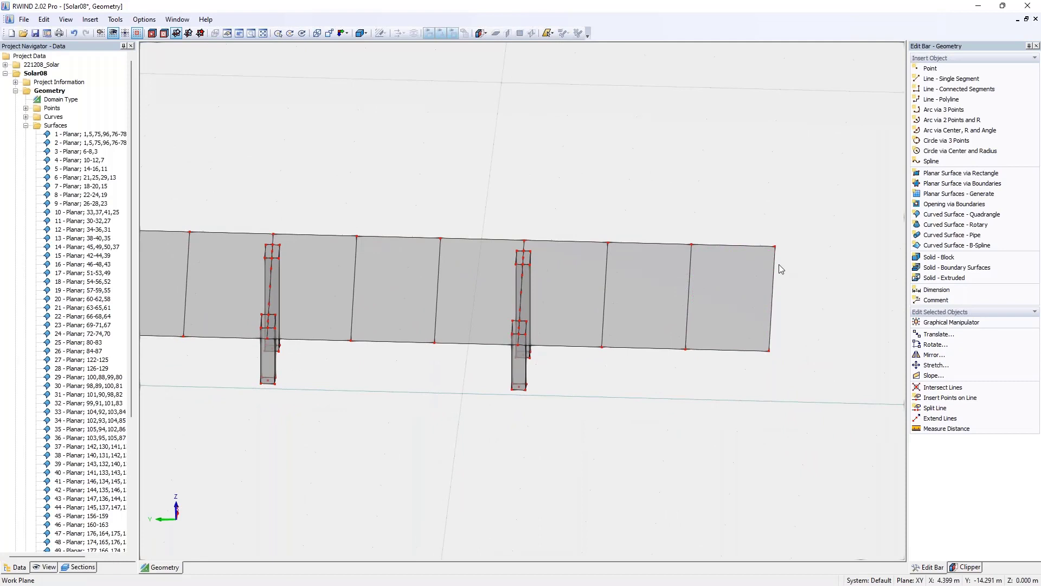
left_click_drag(498, 222, 629, 494)
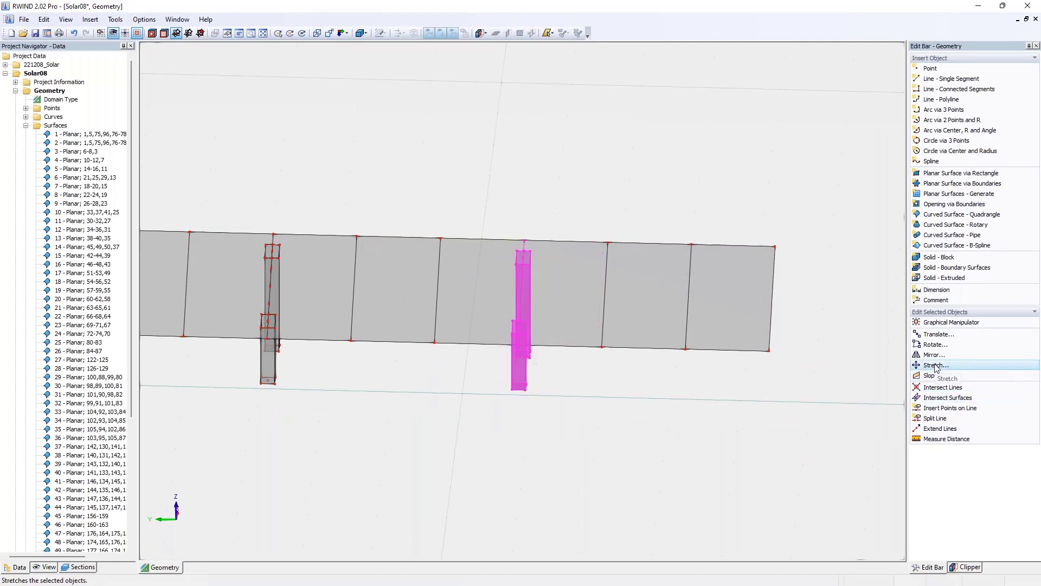
left_click(937, 338)
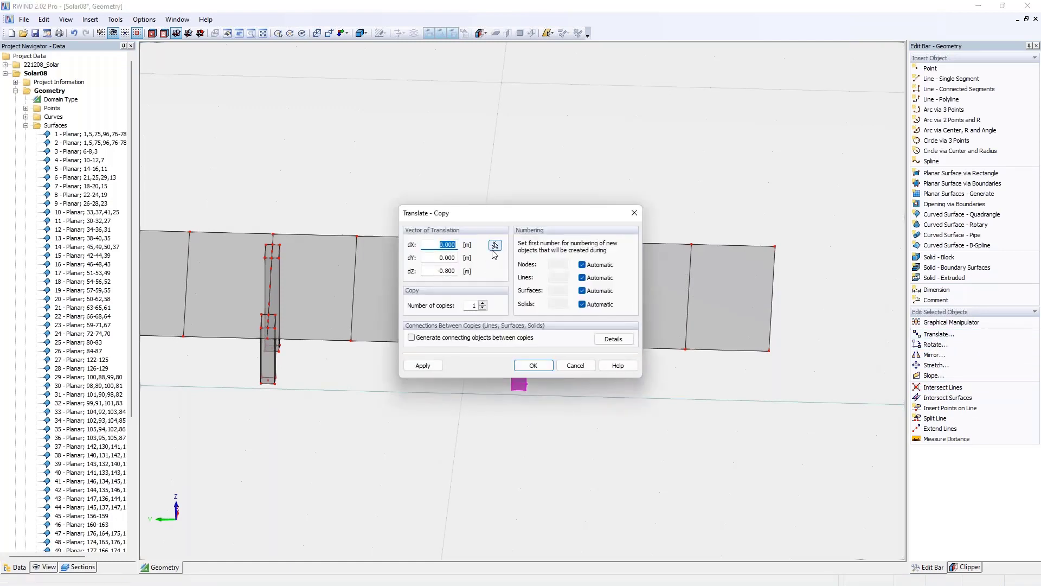
left_click(473, 305)
left_click(494, 244)
scroll(516, 260, "up", 3)
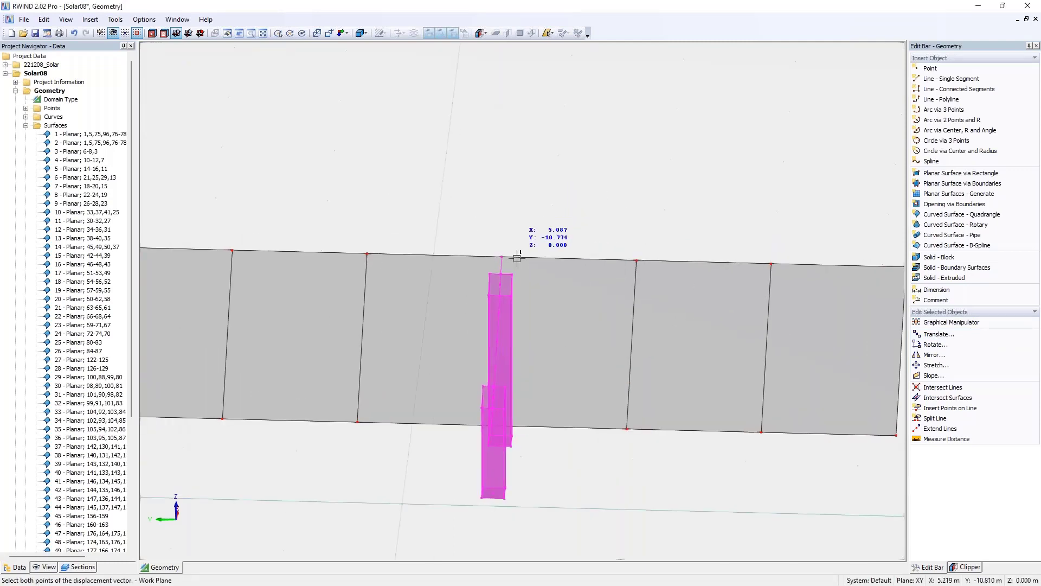
left_click(510, 274)
scroll(511, 275, "down", 2)
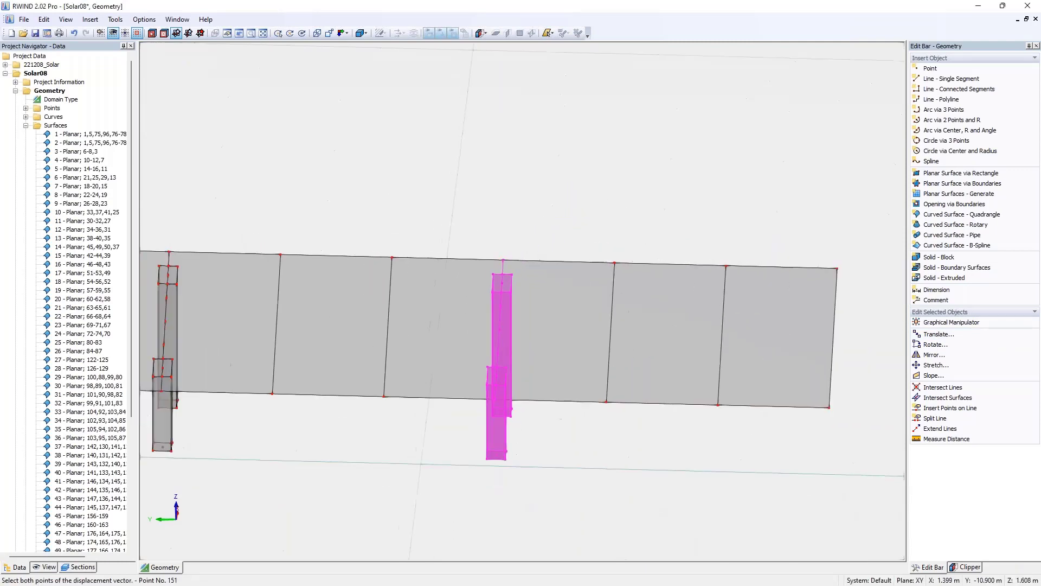
left_click(758, 271)
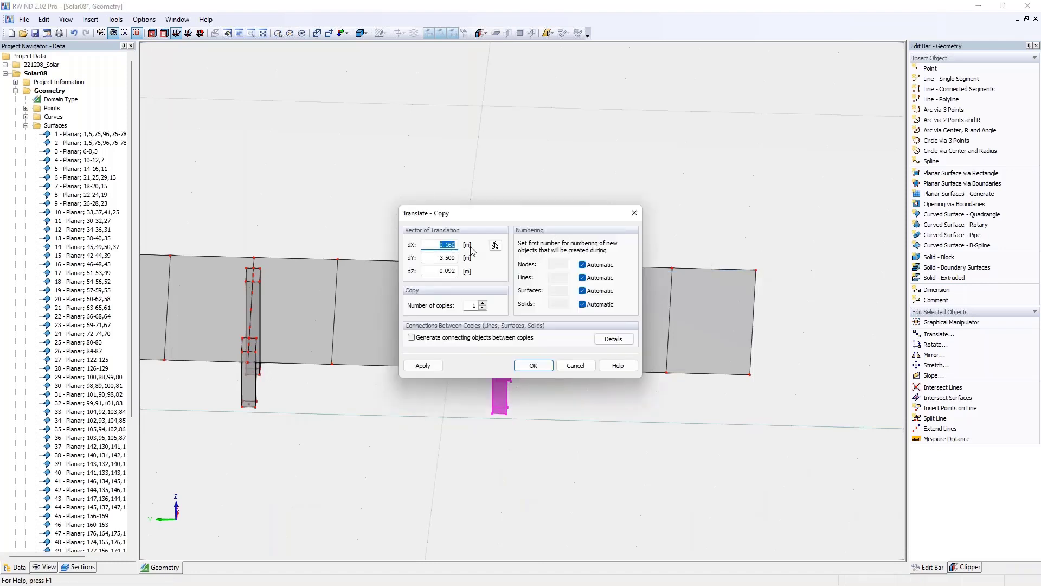
type("0")
key("Tab")
key("Tab")
type("0")
left_click(533, 365)
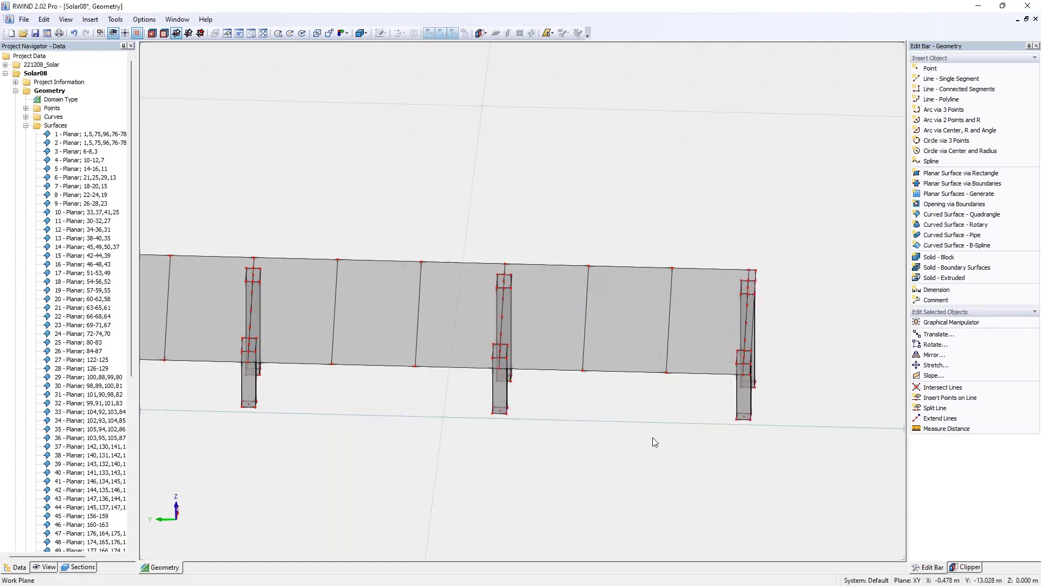
Mirror a copy of the four column pairs on the negative Y side across the X,Z plane through the origin
scroll(630, 406, "down", 4)
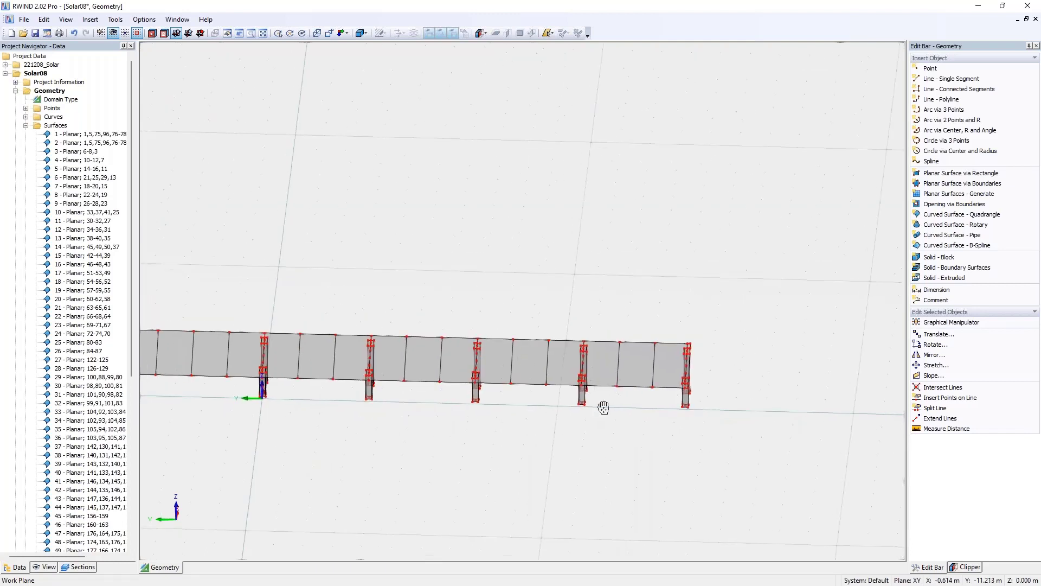
middle_click_drag(603, 407, 686, 345)
left_click_drag(439, 254, 467, 331)
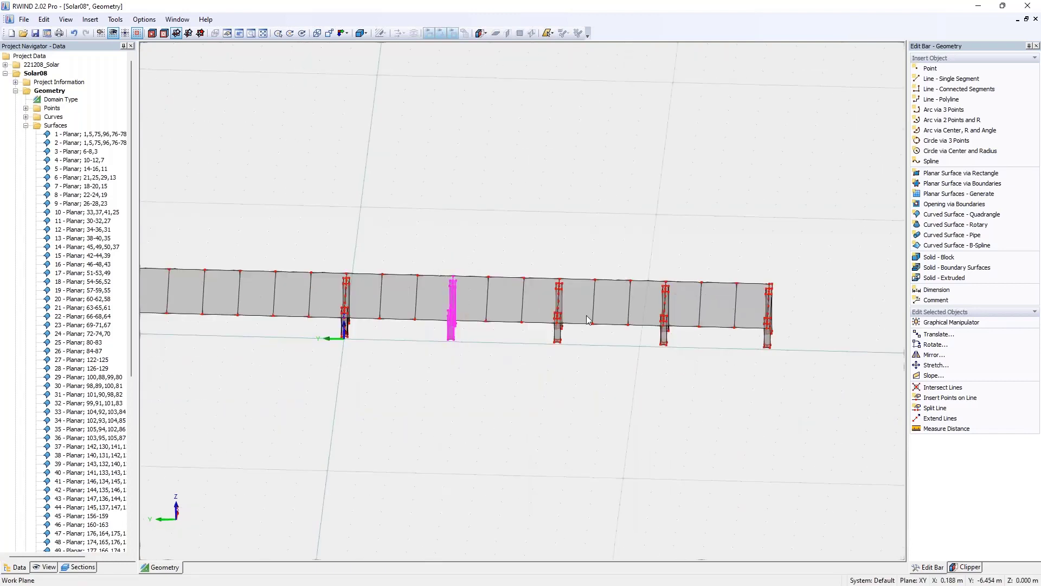
left_click_drag(551, 264, 566, 347, "ctrl")
left_click_drag(659, 255, 672, 381, "ctrl")
left_click_drag(758, 262, 785, 327, "ctrl")
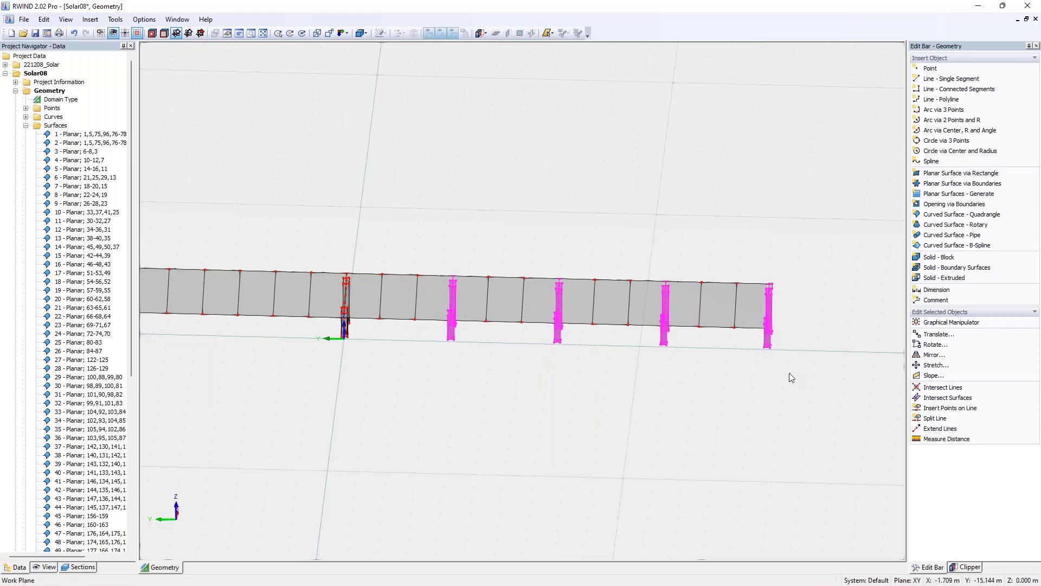
left_click(938, 355)
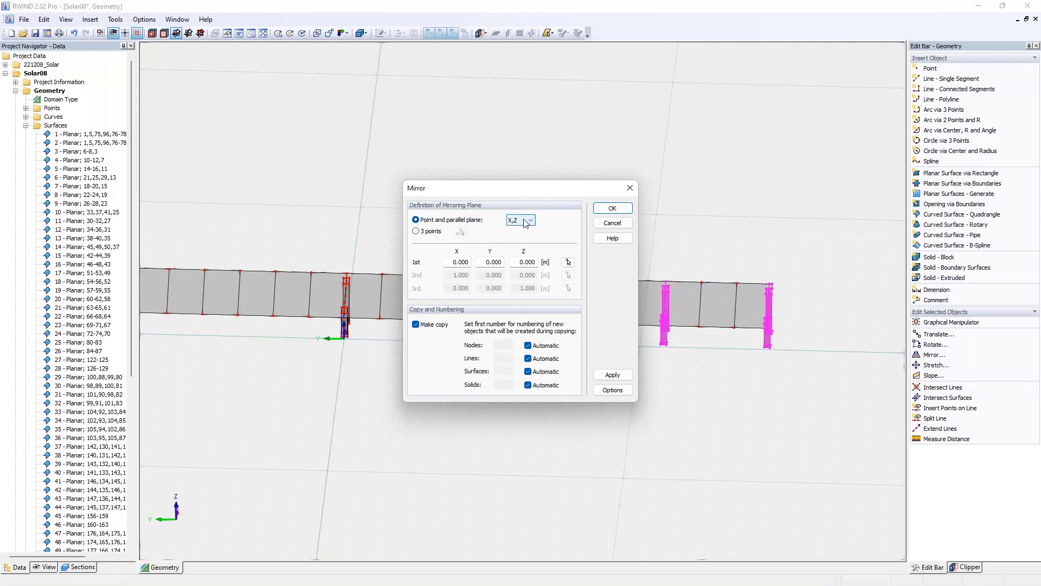
left_click(525, 221)
left_click(525, 220)
left_click(611, 208)
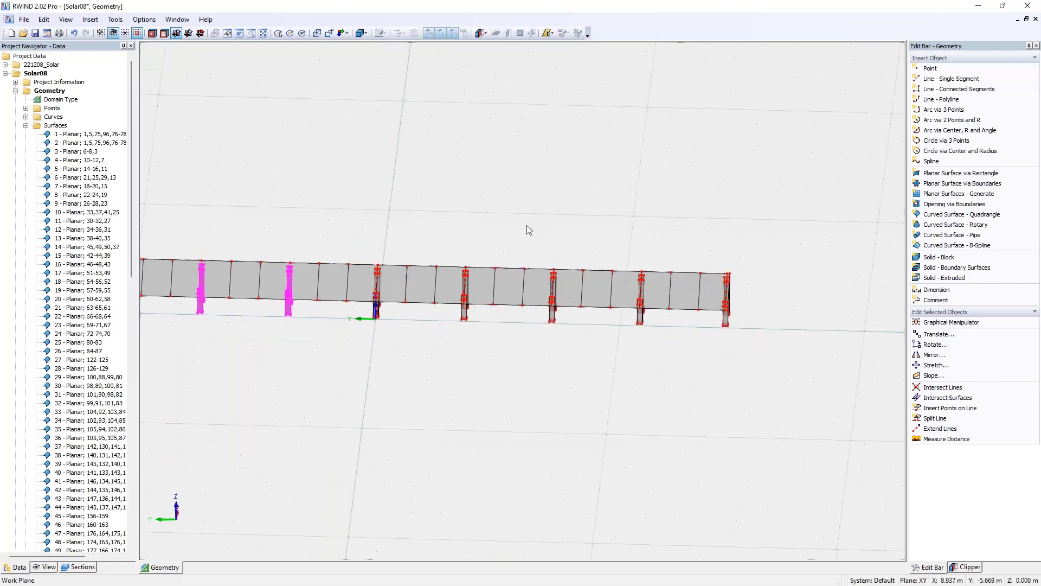
scroll(526, 225, "down", 3)
left_click(398, 356)
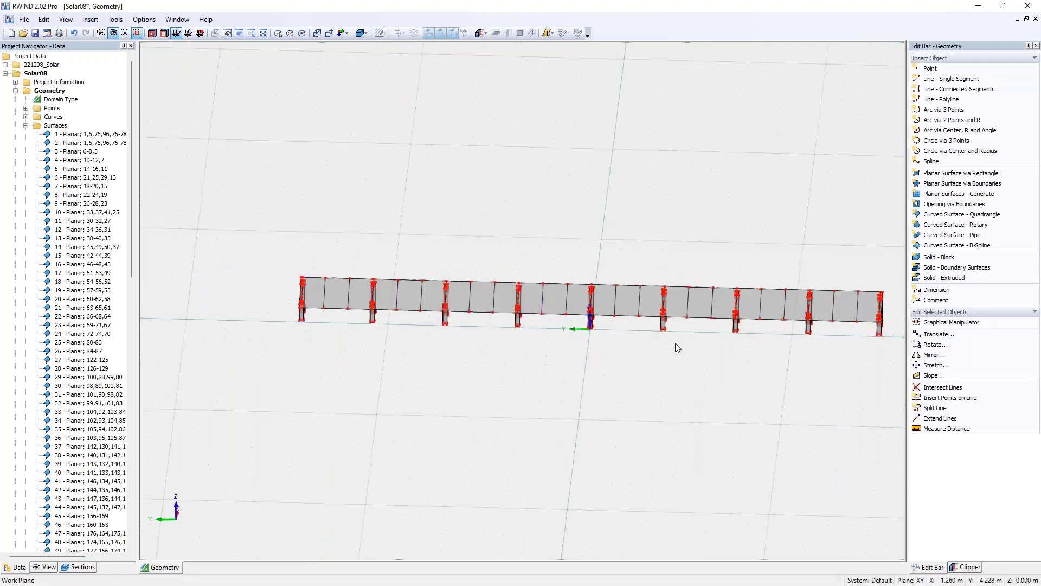
Extrude all sloped panel surfaces into solids with a length of 0.100 m, perpendicular to the surface
middle_click_drag(678, 342, 645, 339, "ctrl")
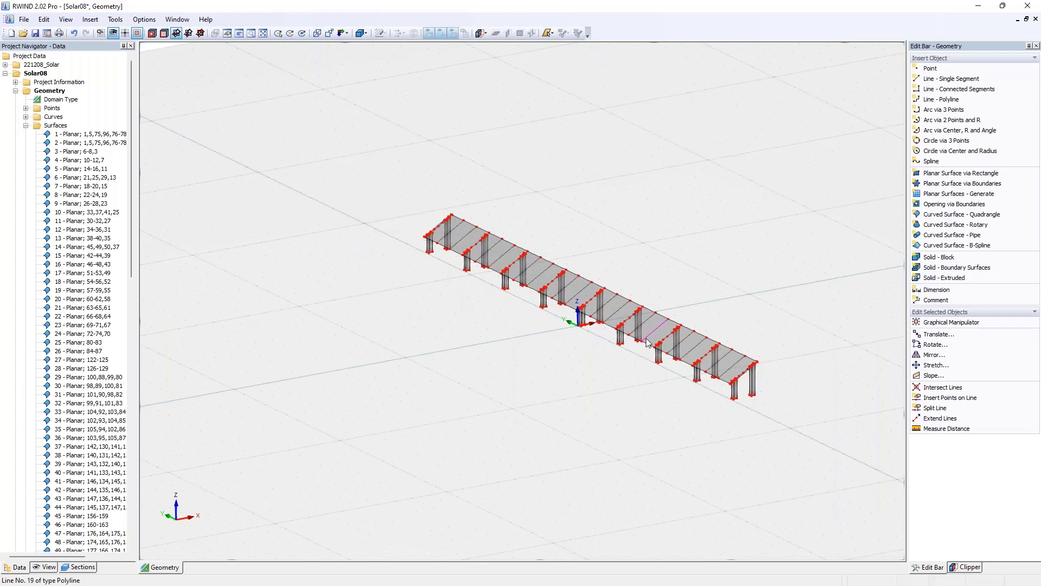
middle_click_drag(647, 341, 483, 324, "ctrl")
middle_click_drag(391, 329, 553, 441, "ctrl")
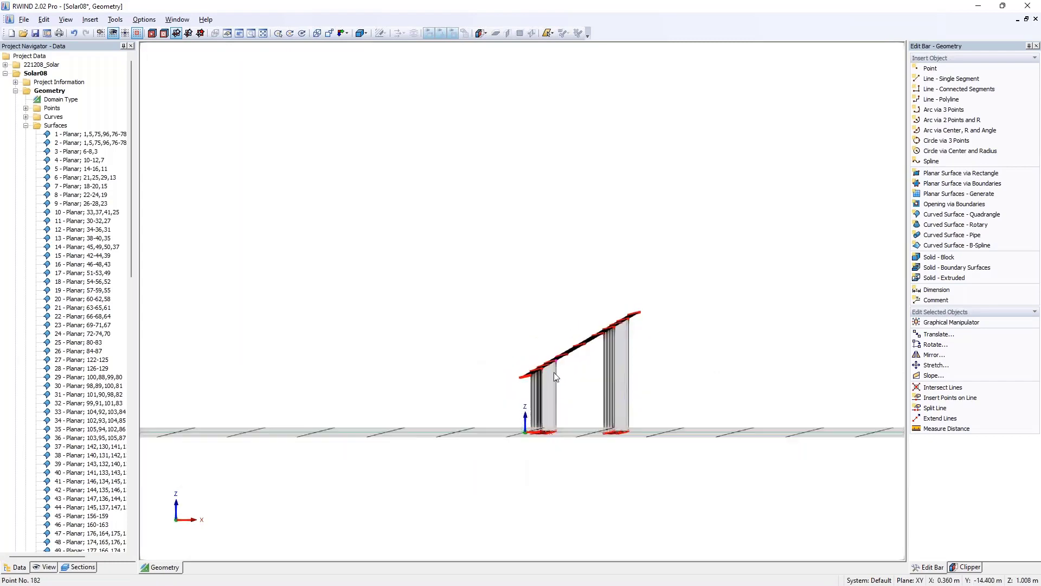
middle_click_drag(692, 441, 678, 377, "ctrl")
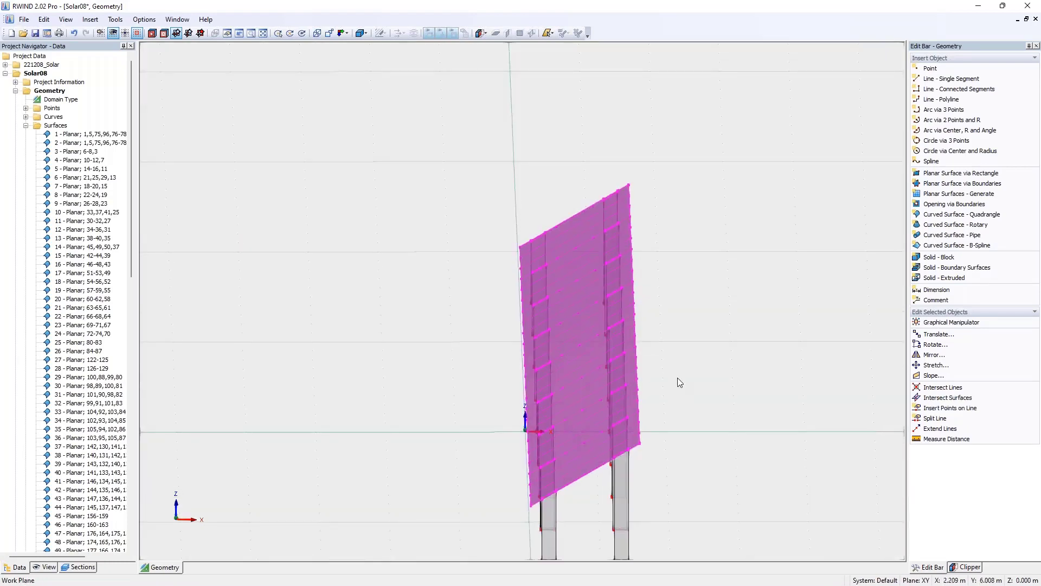
left_click(954, 285)
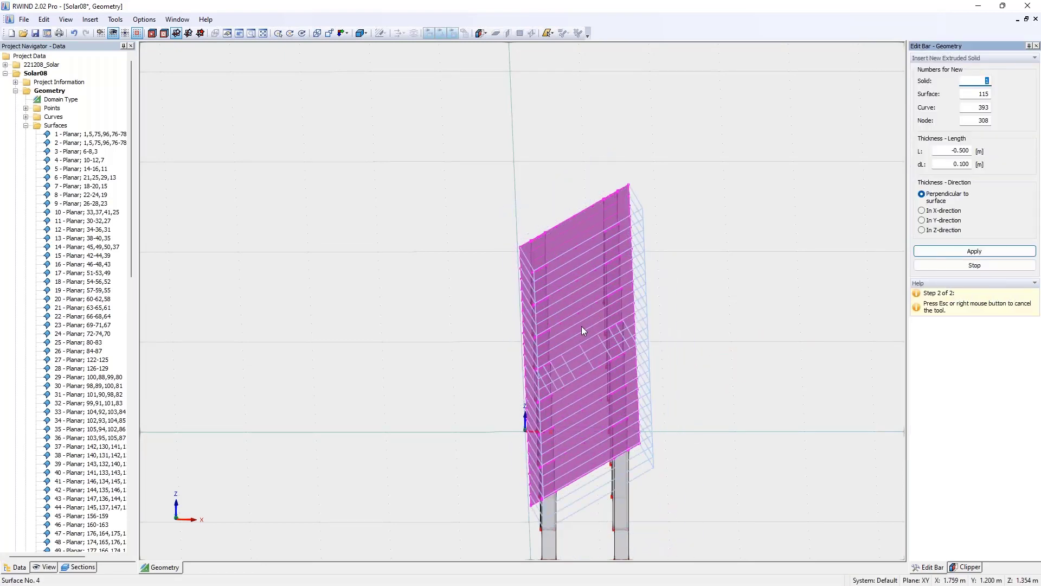
left_click(975, 150)
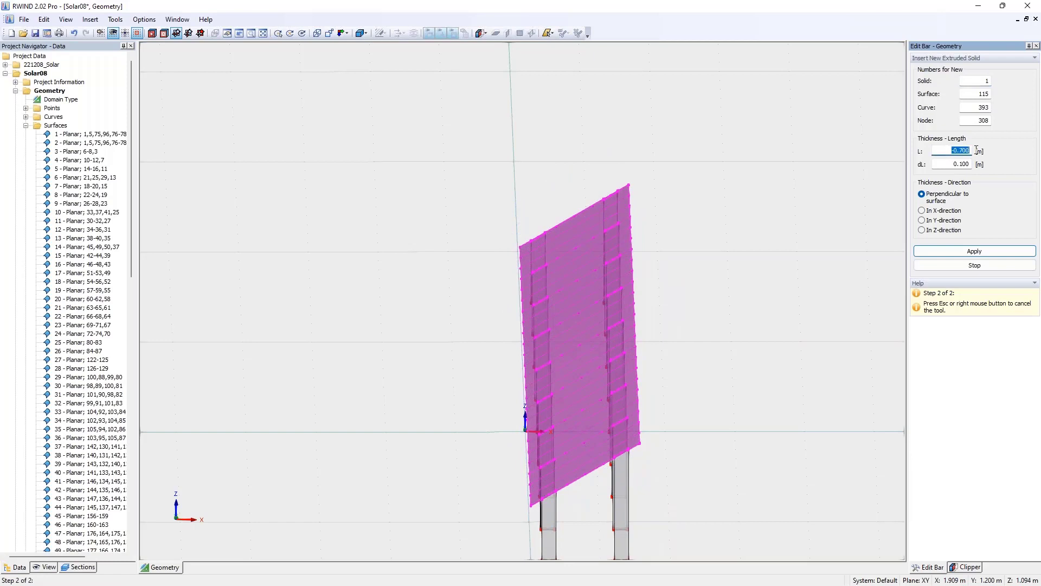
type(",1")
left_click(955, 164)
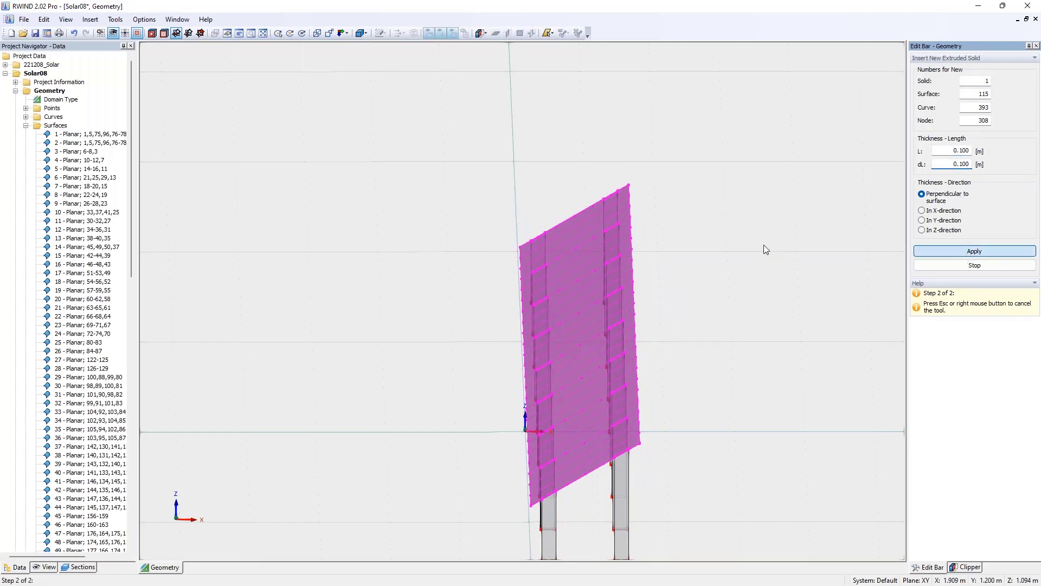
key("Return")
scroll(725, 268, "down", 2)
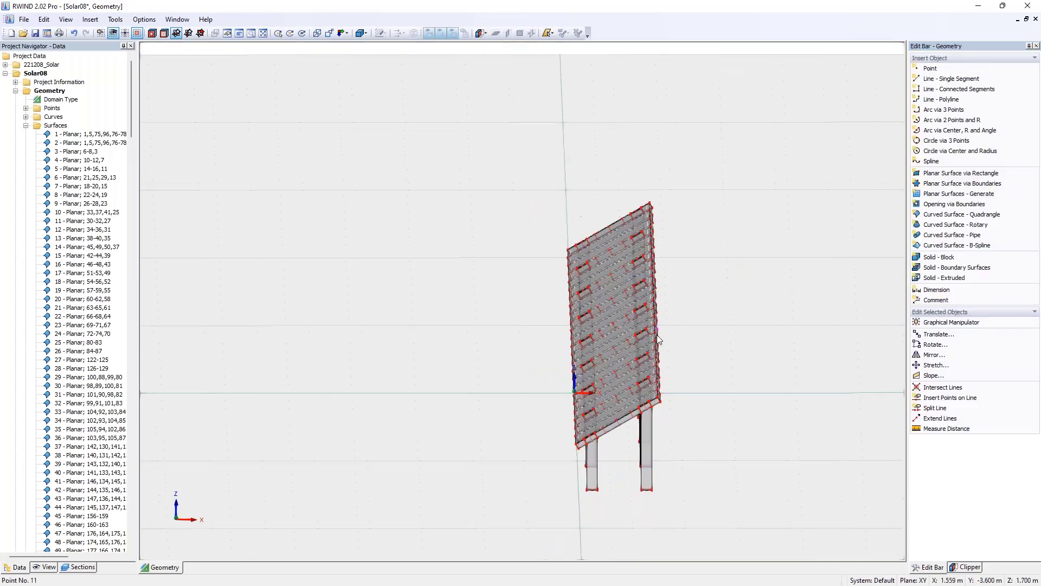
Save the Solar08 model and close its geometry editor to return to the 221208_Solar project
middle_click_drag(656, 334, 388, 93, "ctrl")
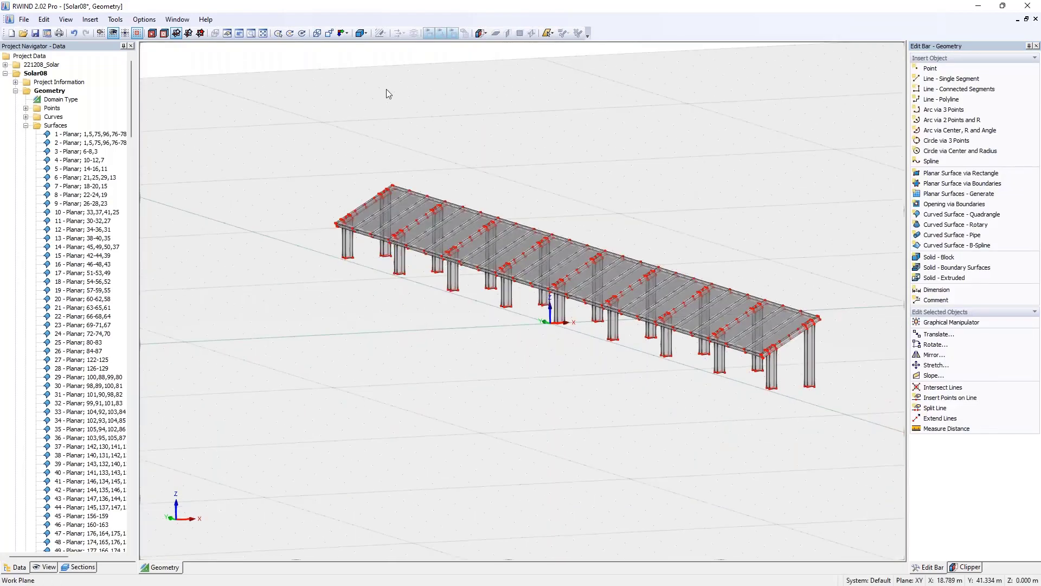
left_click(35, 33)
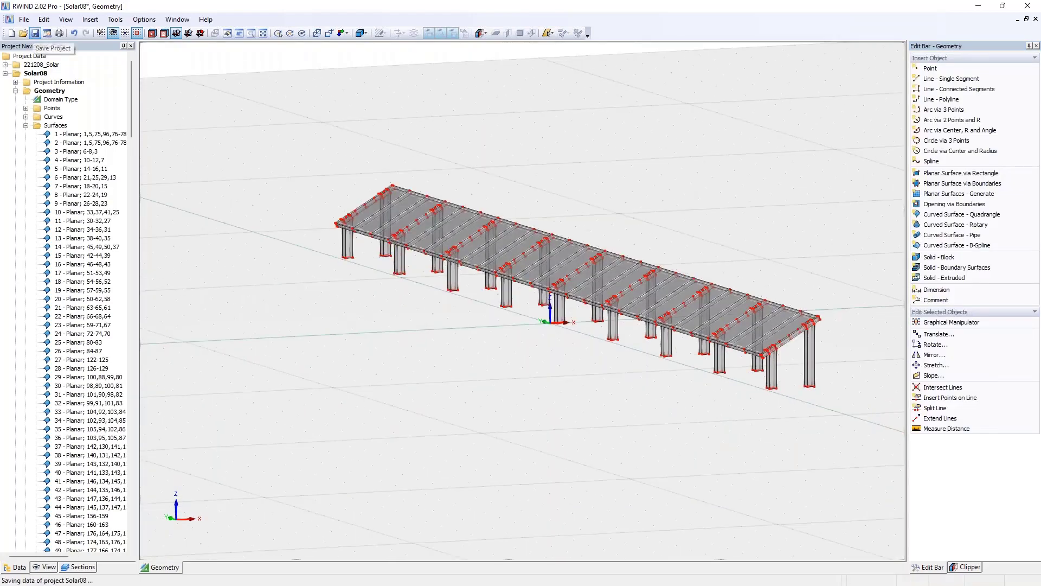
left_click(1036, 20)
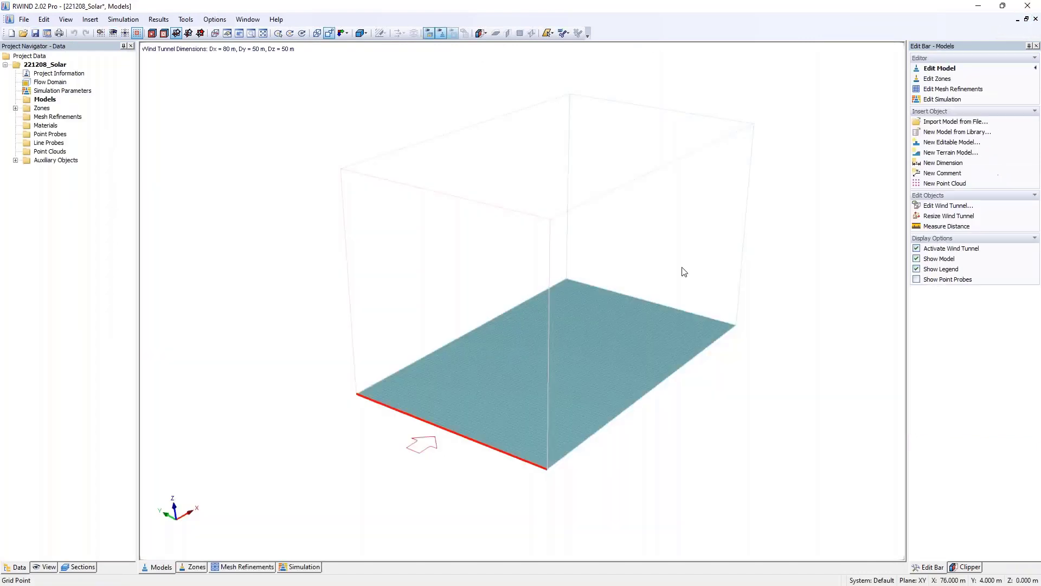
Insert Solar08 from the Demo model library in front of the tunnel, without adjusting its dimensions to the wind tunnel
right_click(52, 102)
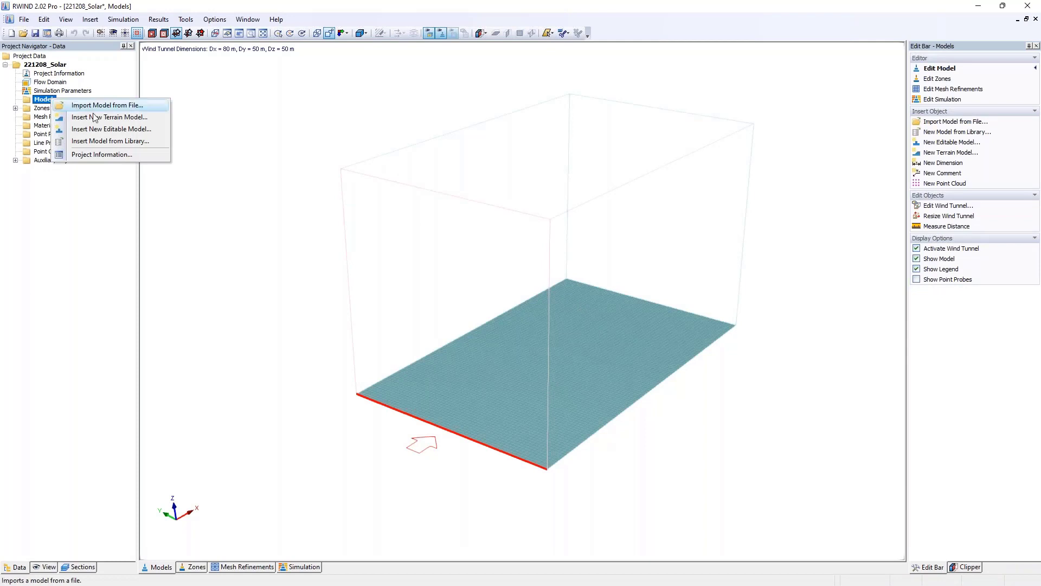
left_click(125, 142)
scroll(539, 282, "down", 3)
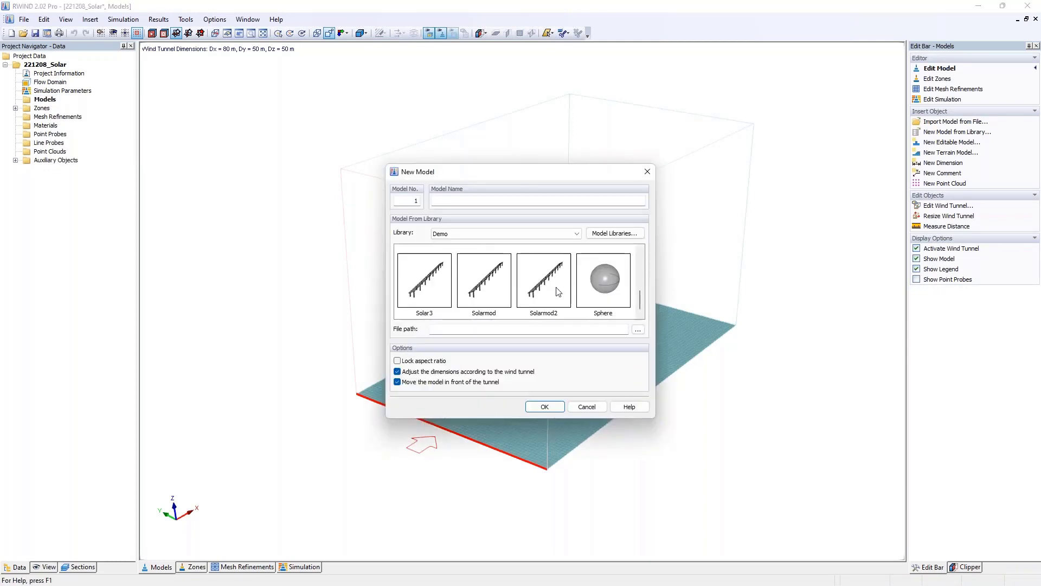
scroll(581, 302, "up", 1)
left_click(530, 286)
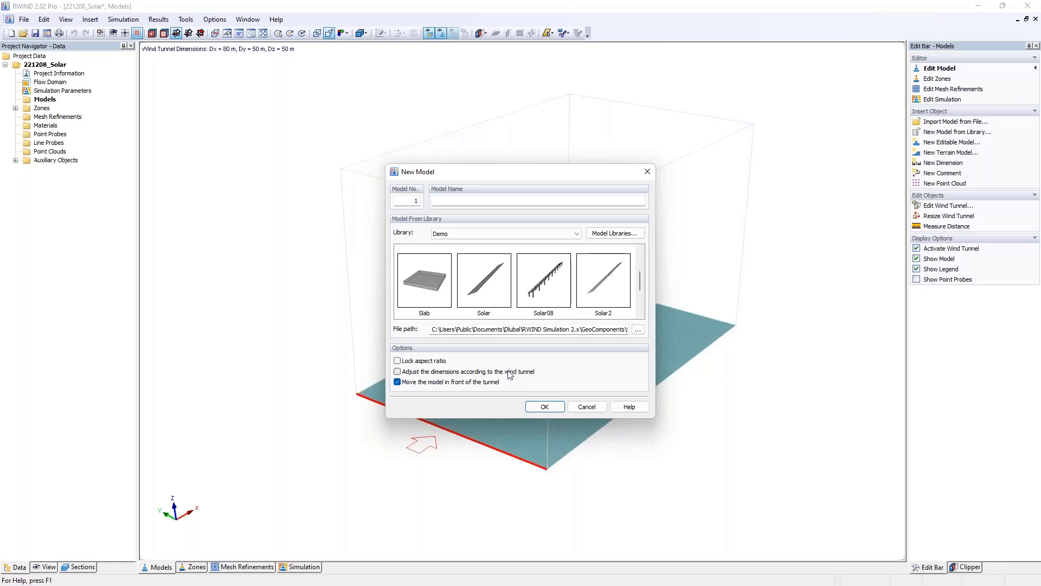
scroll(517, 294, "up", 2)
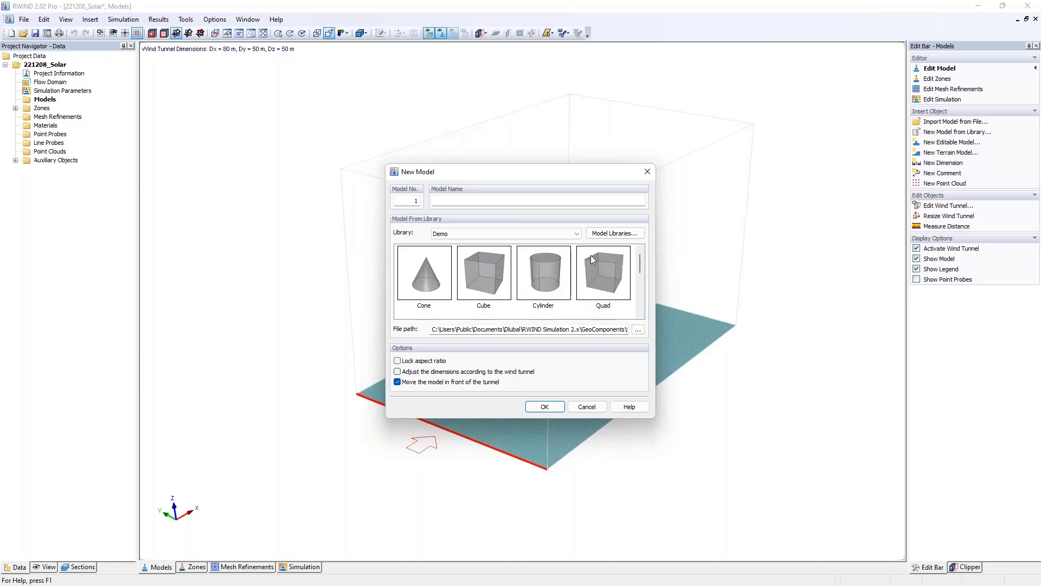
scroll(587, 273, "down", 2)
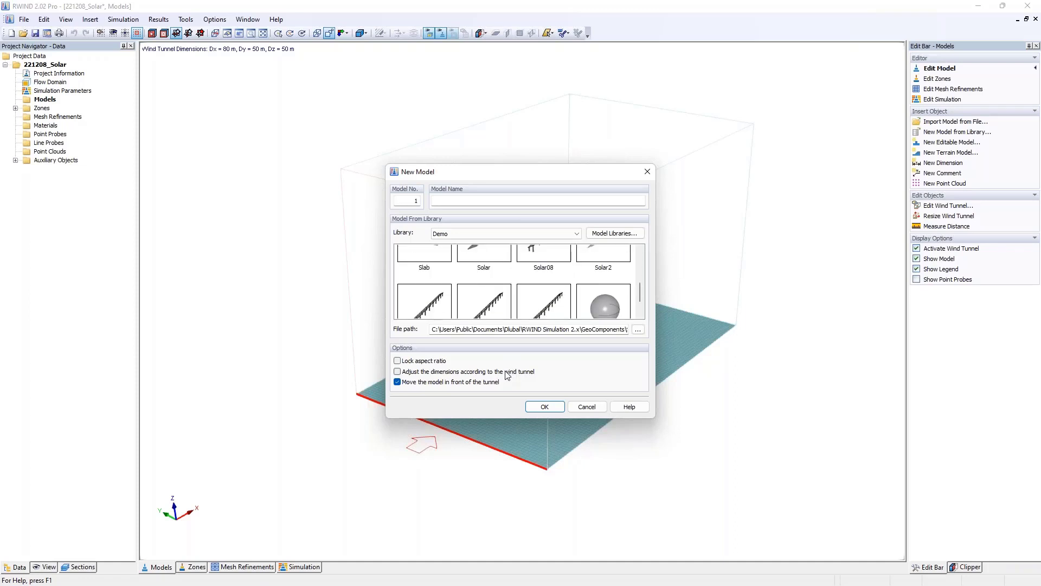
left_click(554, 265)
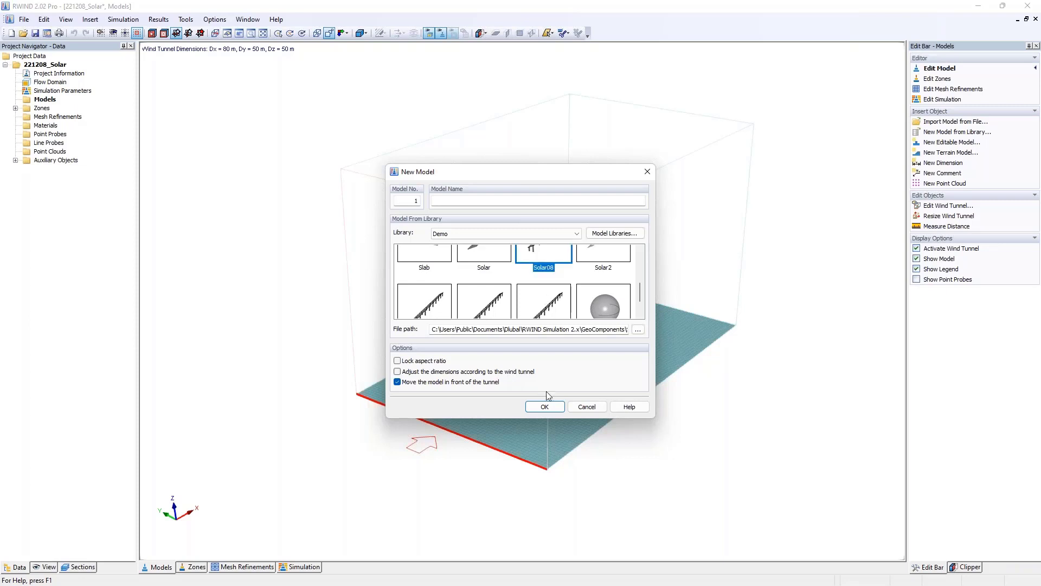
left_click(542, 406)
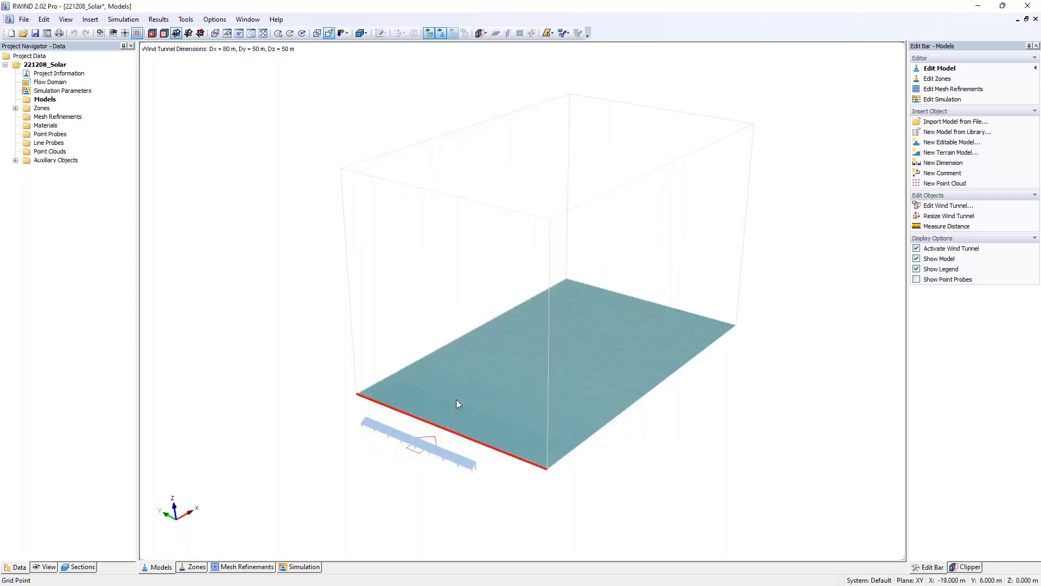
Check the overall dimensions in the inserted solar model's object information
double_click(455, 459)
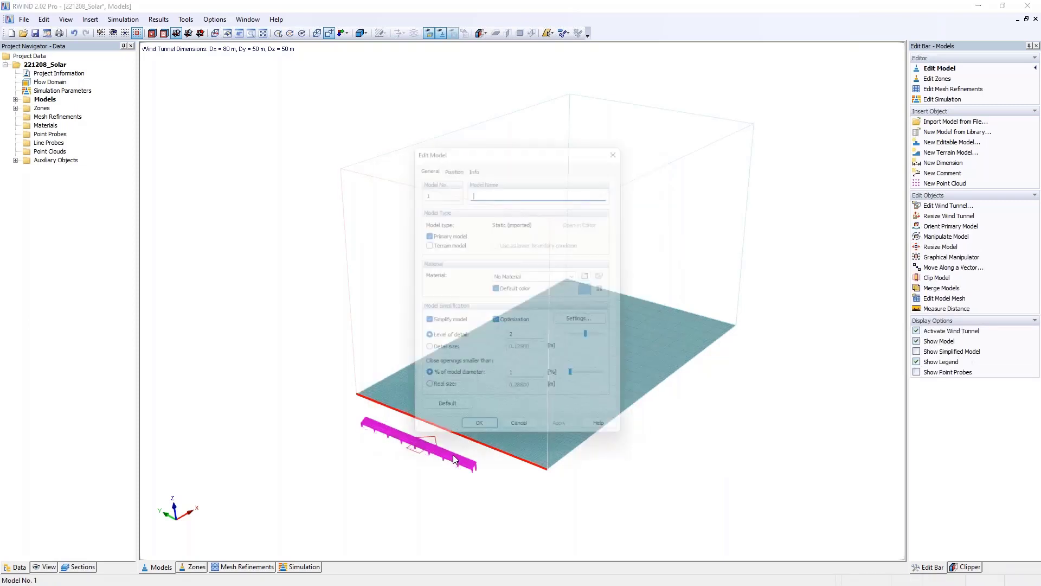
left_click(473, 161)
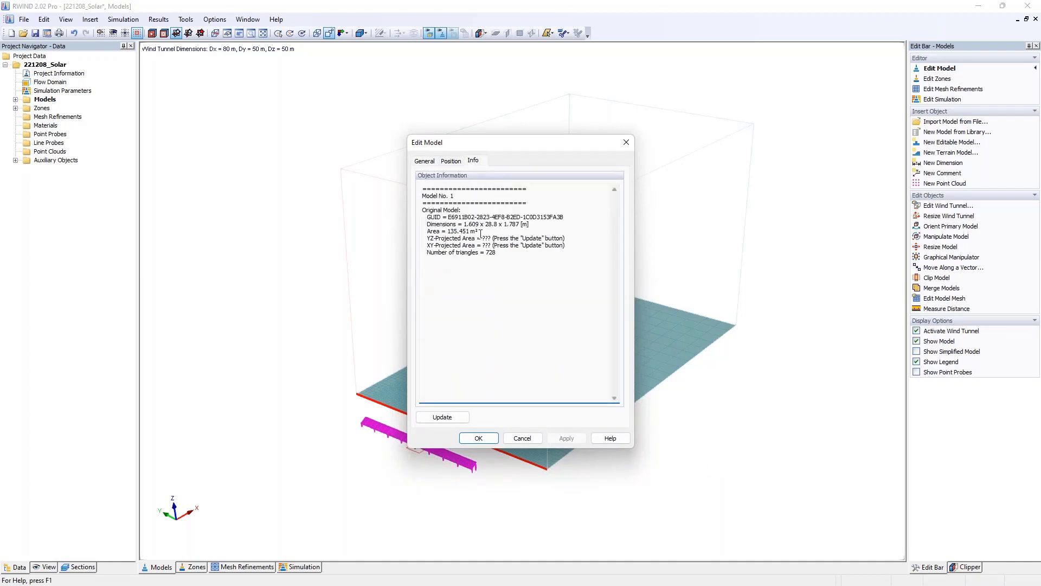
left_click_drag(463, 224, 525, 223)
left_click(626, 142)
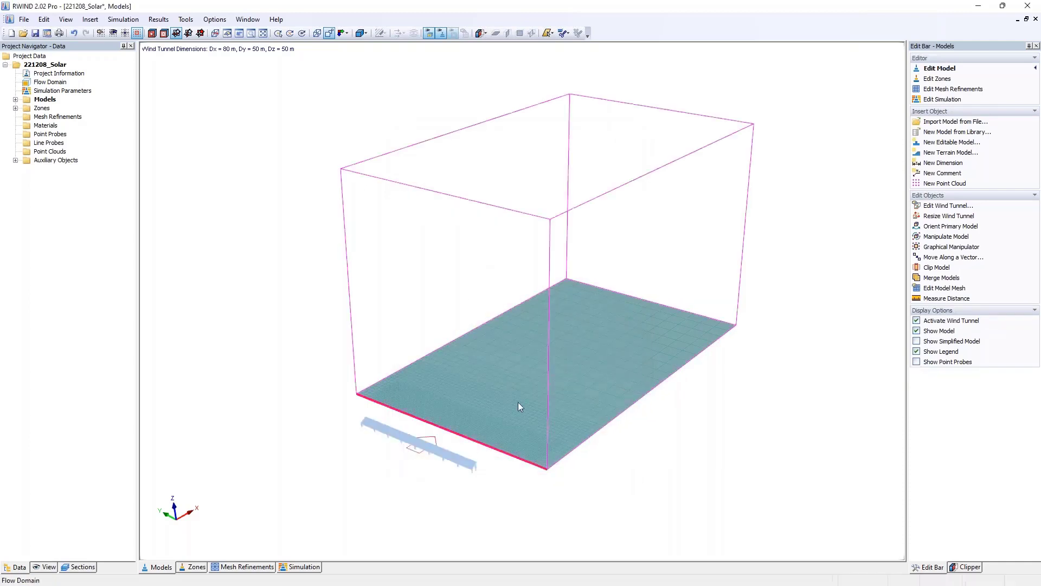
Set the level of detail for the solar model's simplification to 4
left_click(397, 434)
double_click(397, 434)
left_click(424, 160)
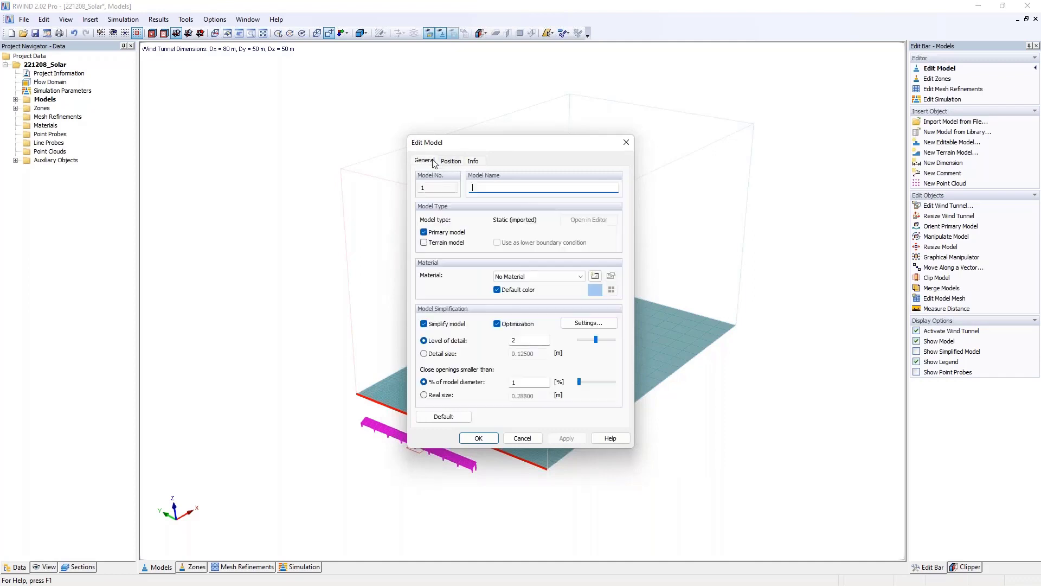
double_click(511, 340)
type("4")
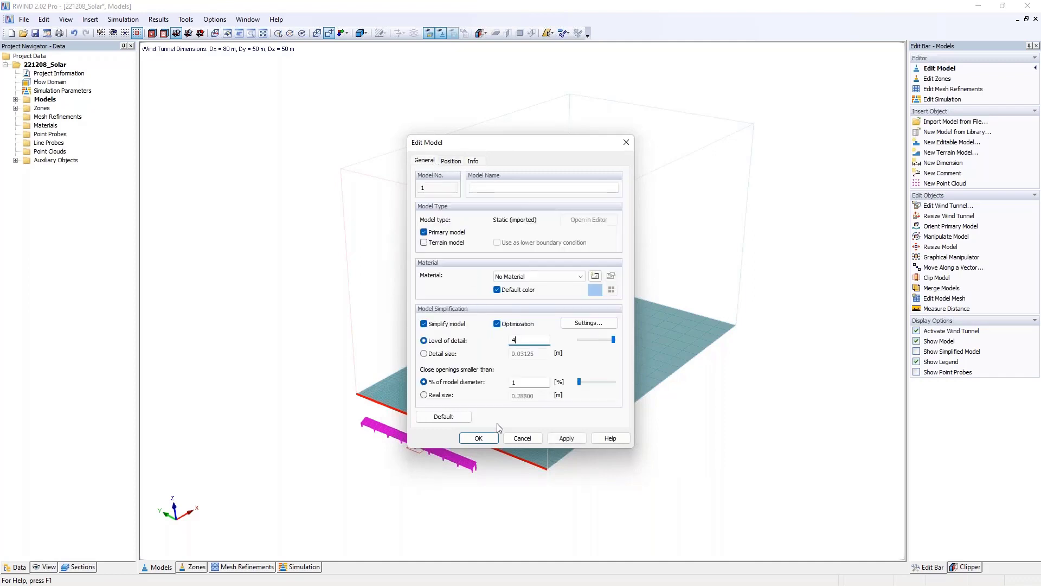
left_click(478, 437)
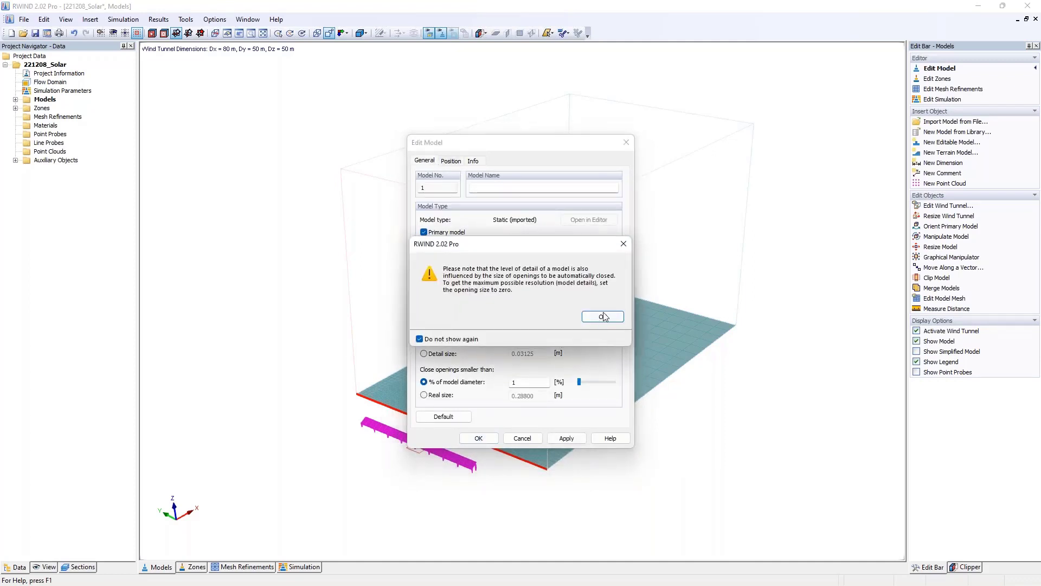
left_click(604, 317)
Adjust the wind tunnel dimensions automatically to enclose the solar model
middle_click_drag(430, 411, 473, 359, "ctrl")
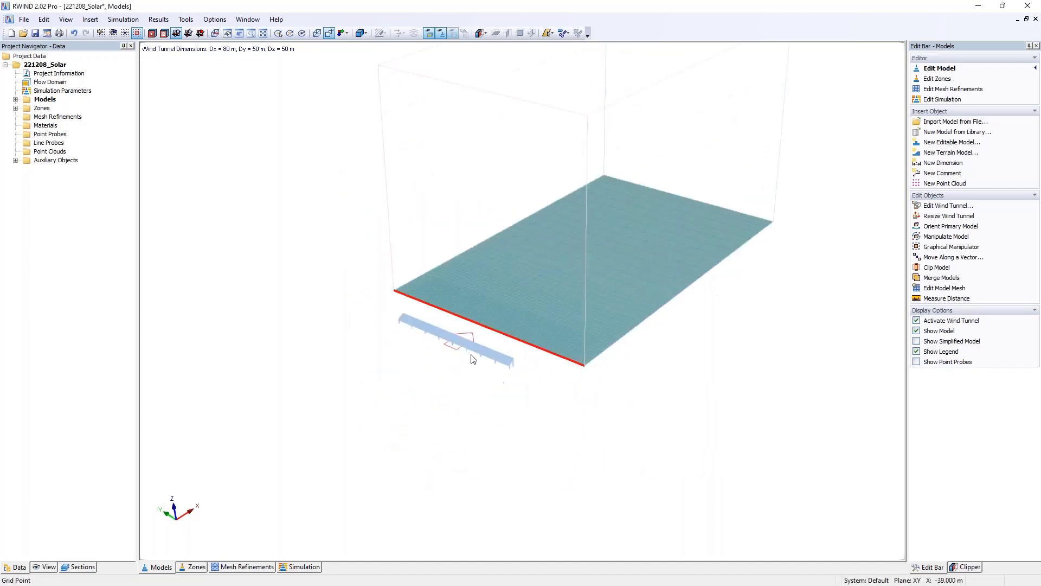
scroll(472, 359, "up", 5)
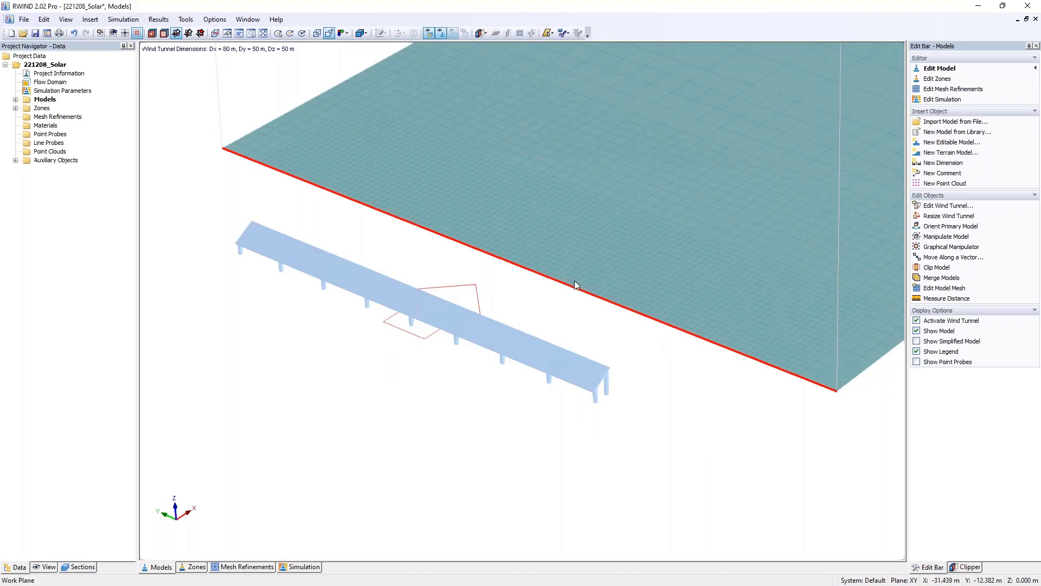
double_click(35, 82)
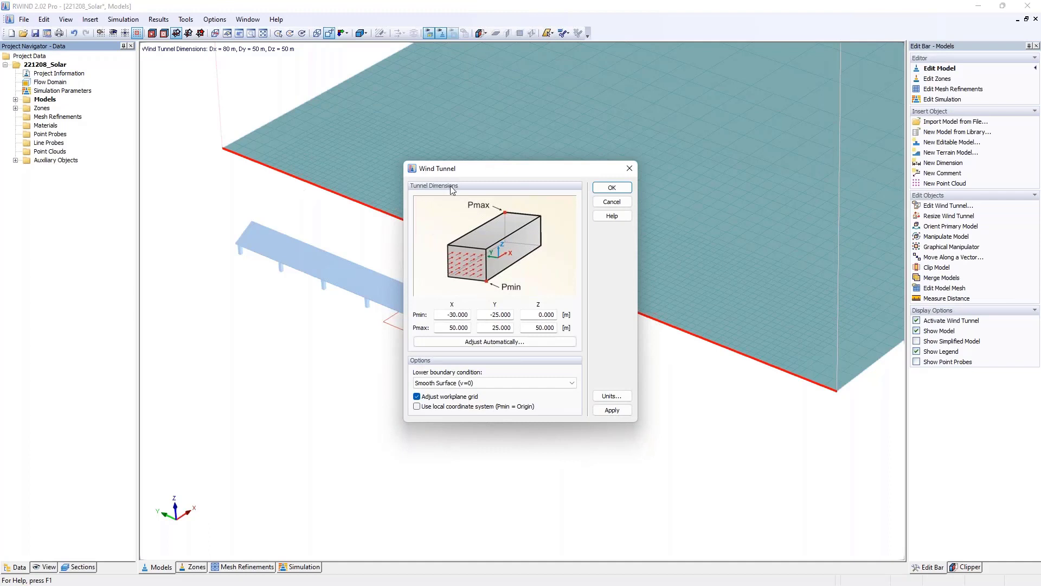
left_click(470, 342)
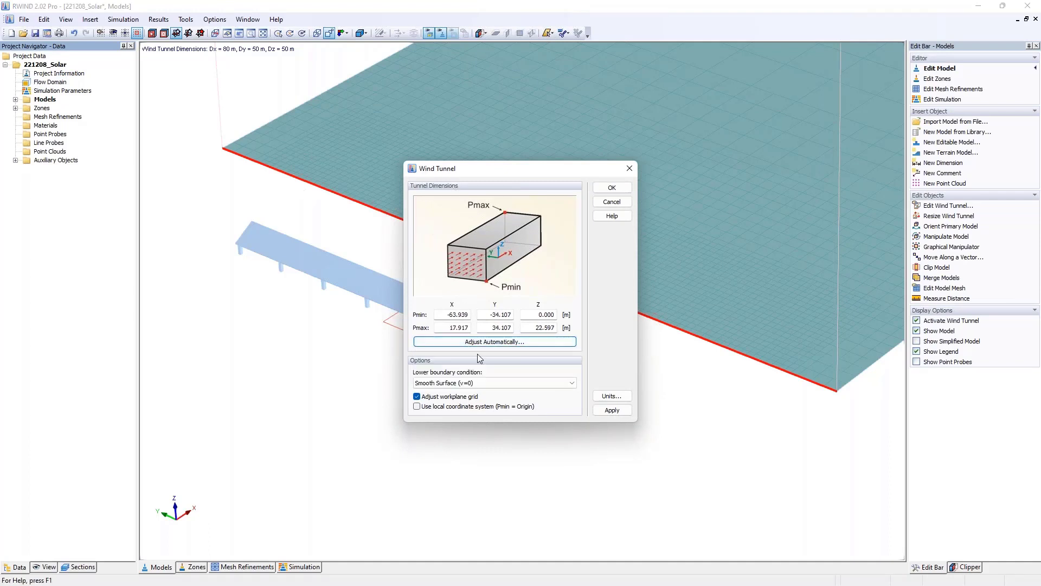
left_click(602, 189)
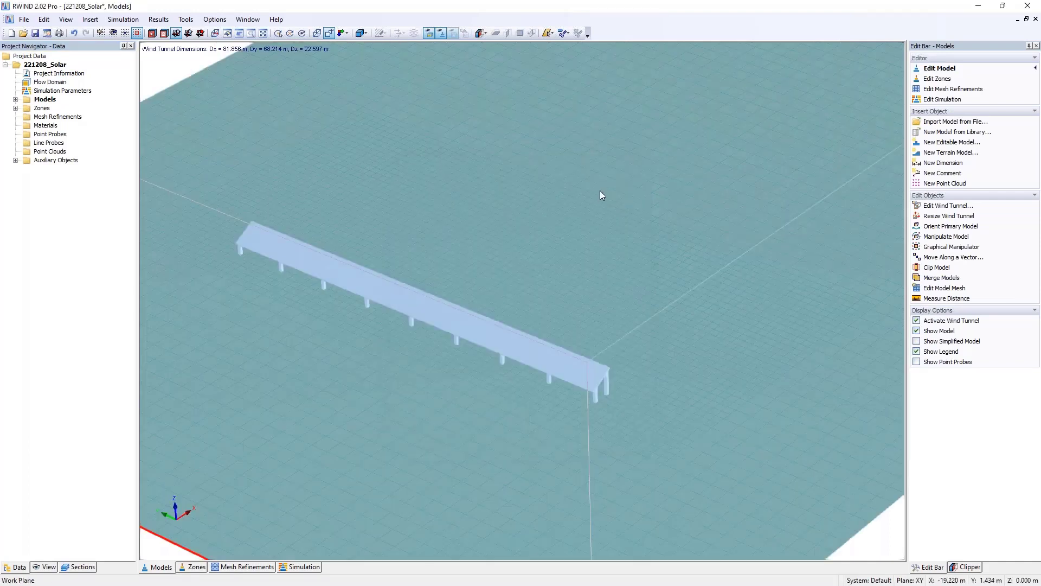
Show the simplified model and examine its mesh where the columns meet the panel at the end of the row
middle_click_drag(618, 277, 629, 292, "ctrl")
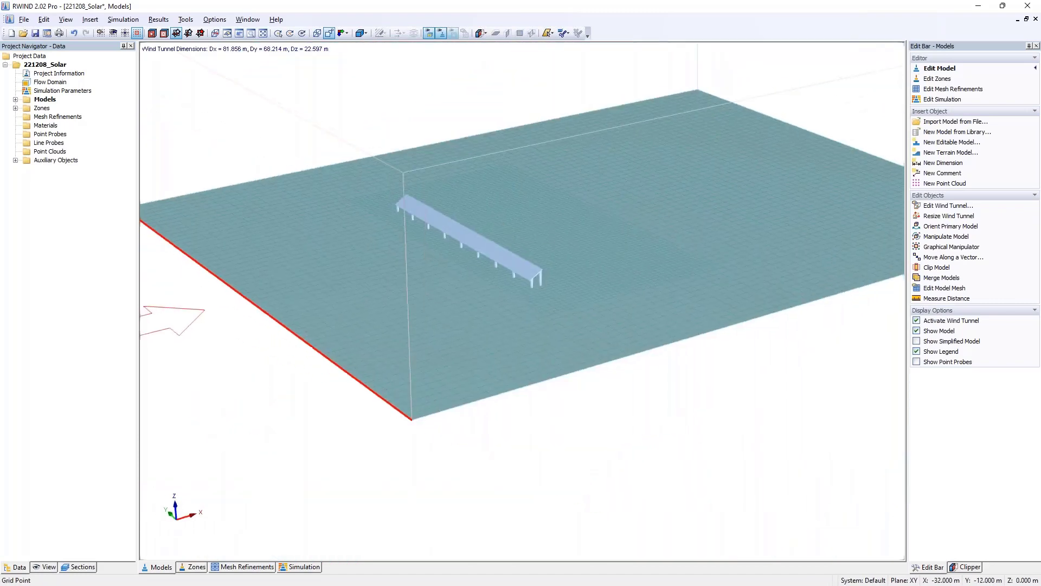
scroll(551, 229, "down", 4)
middle_click_drag(551, 229, 522, 280)
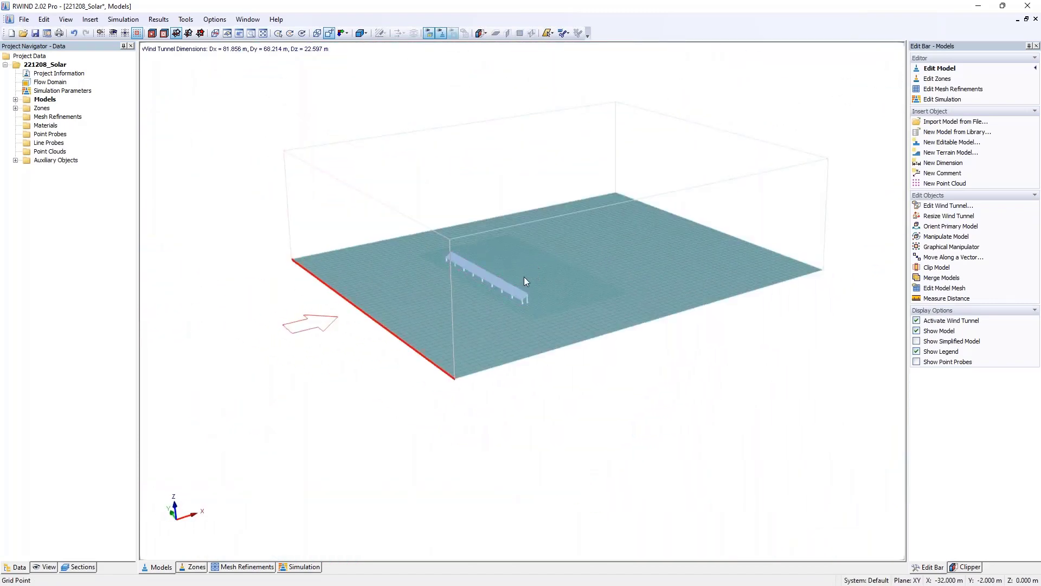
scroll(519, 248, "up", 5)
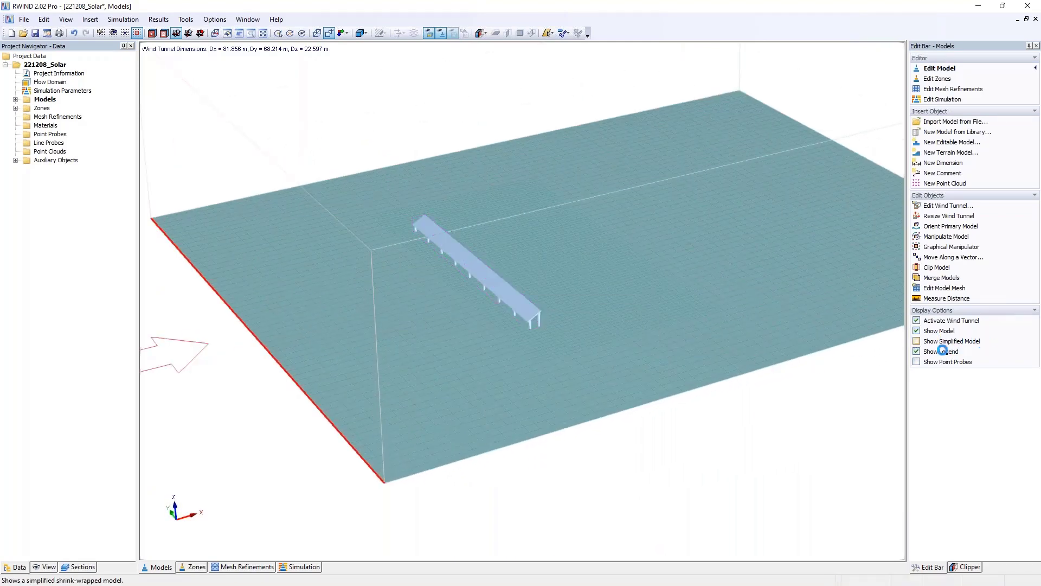
left_click(940, 342)
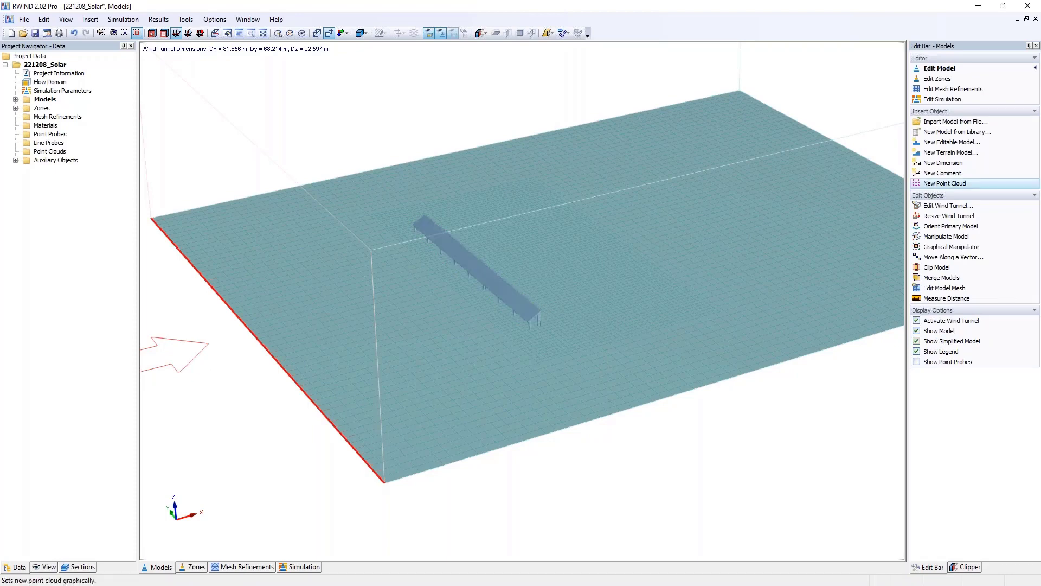
scroll(519, 310, "up", 6)
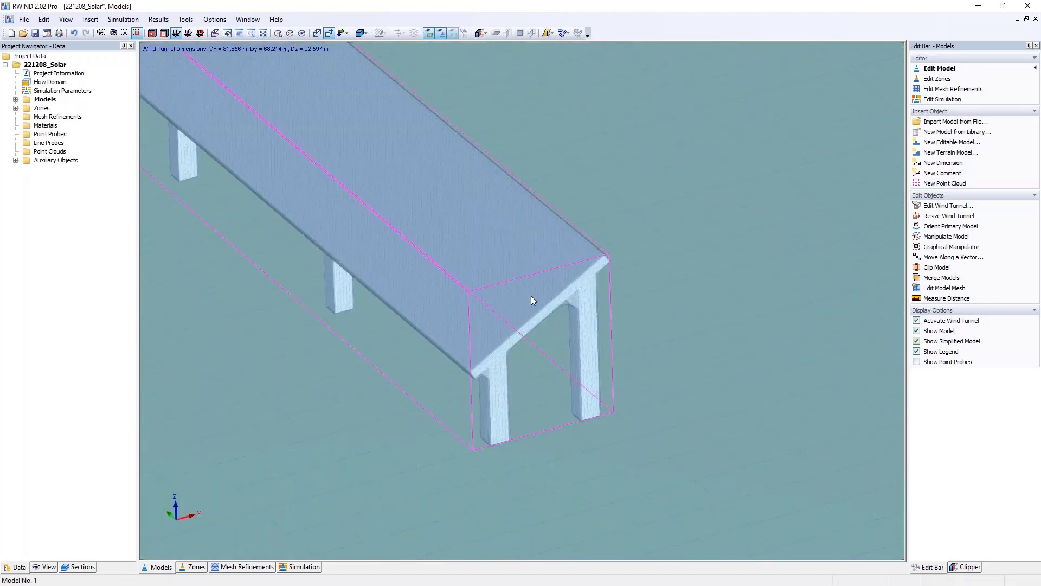
scroll(504, 398, "up", 3)
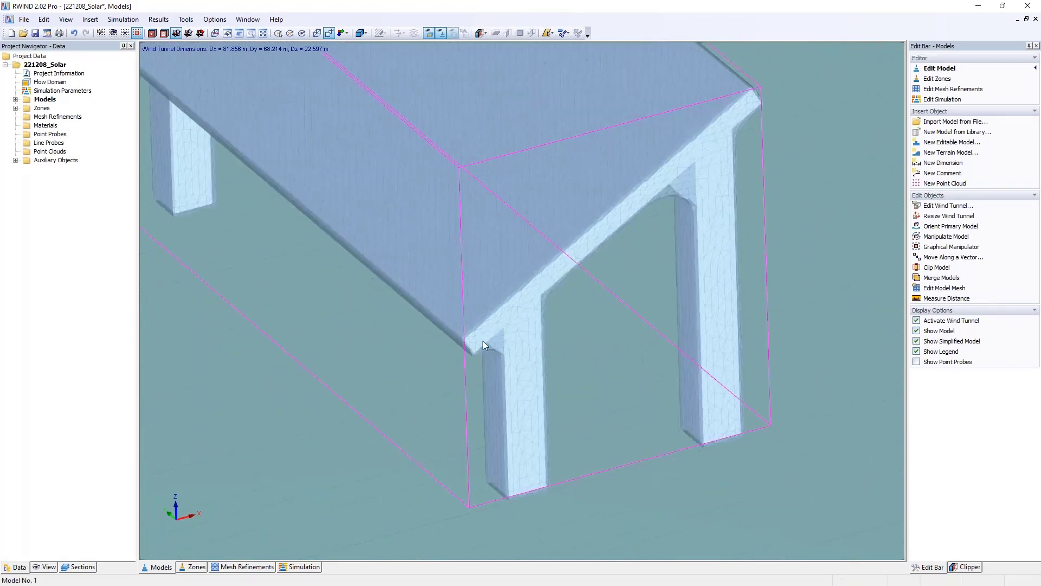
middle_click_drag(624, 313, 504, 336, "ctrl")
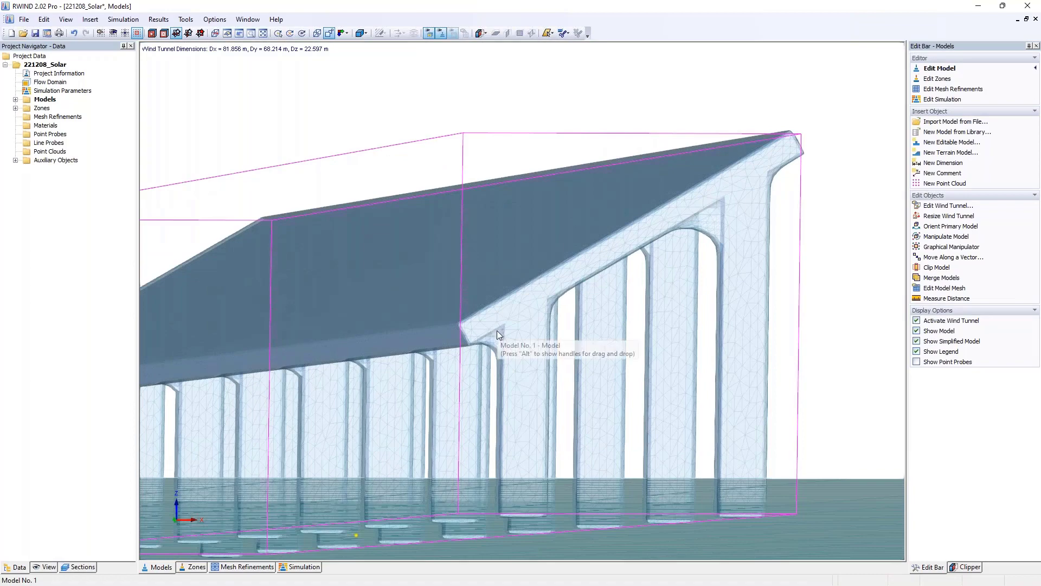
Hide the simplified model so only the original solar model is displayed in the wind tunnel
middle_click_drag(537, 177, 555, 233, "ctrl")
scroll(600, 199, "down", 5)
middle_click_drag(599, 199, 574, 239, "ctrl")
left_click(916, 341)
scroll(799, 270, "down", 4)
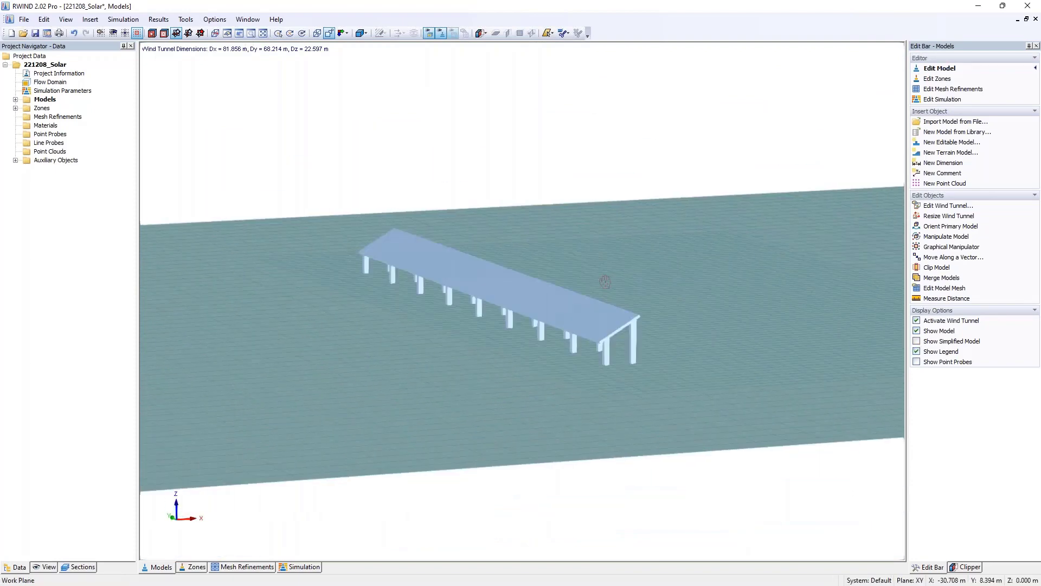
Copy the solar model nine times along X at a spacing of 3.1 m
left_click(509, 279)
middle_click_drag(523, 242, 585, 255, "ctrl")
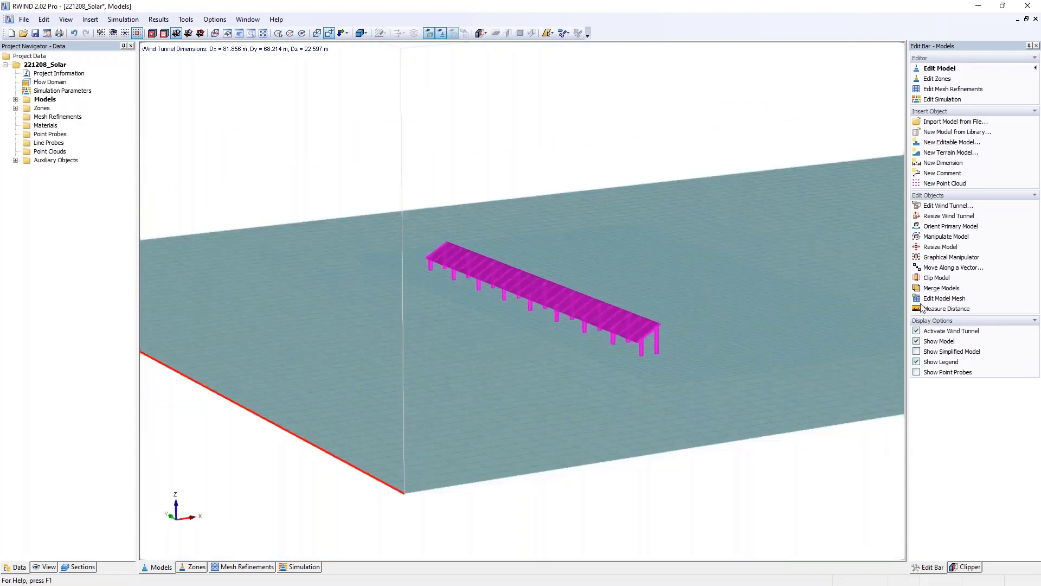
left_click(952, 267)
type("3,1")
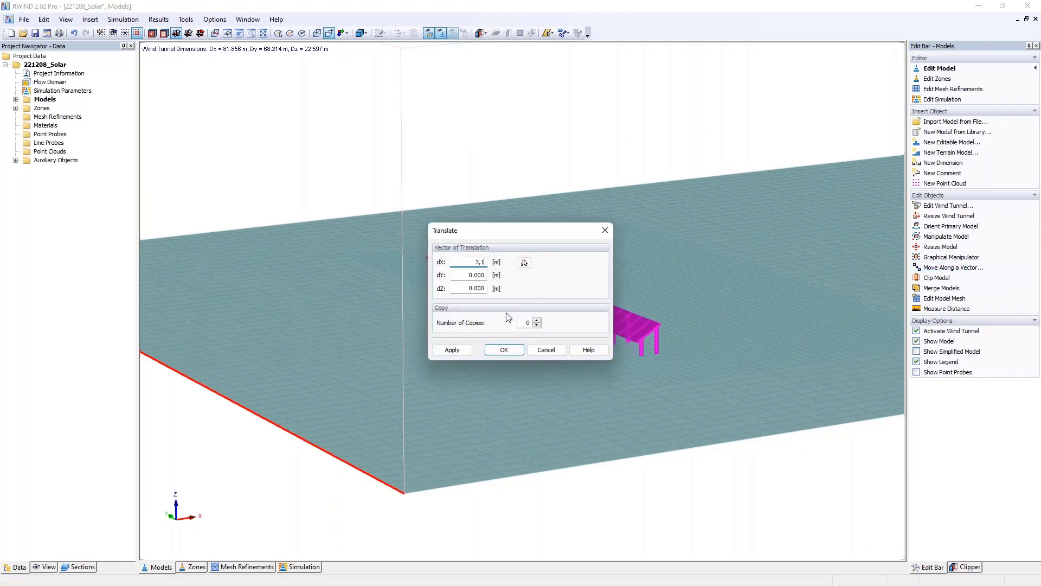
double_click(526, 322)
type("9")
left_click(504, 351)
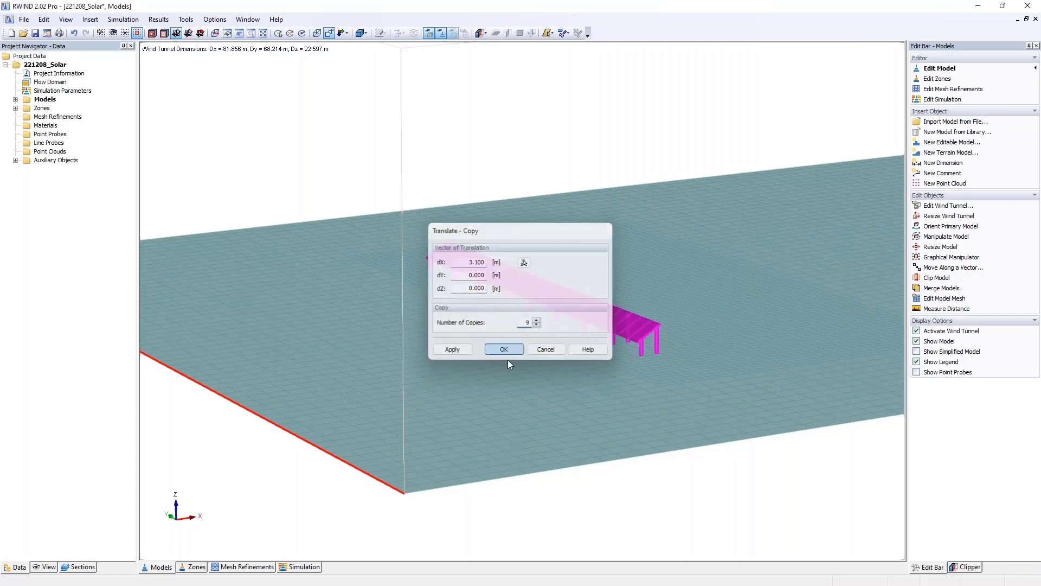
Adjust the wind tunnel dimensions automatically to enclose all the solar panel rows
middle_click_drag(780, 352, 630, 346)
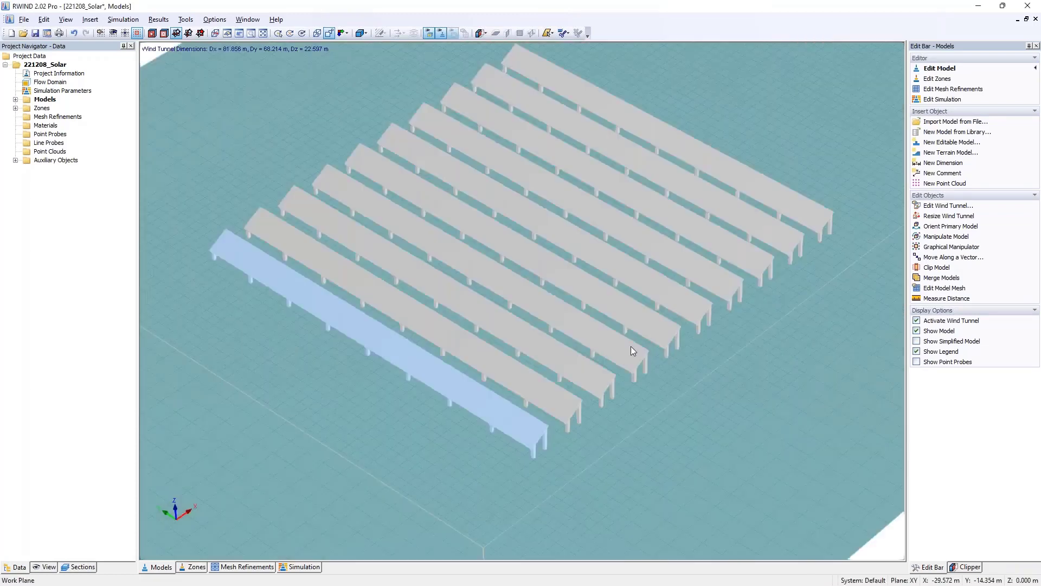
middle_click_drag(593, 389, 320, 375, "ctrl")
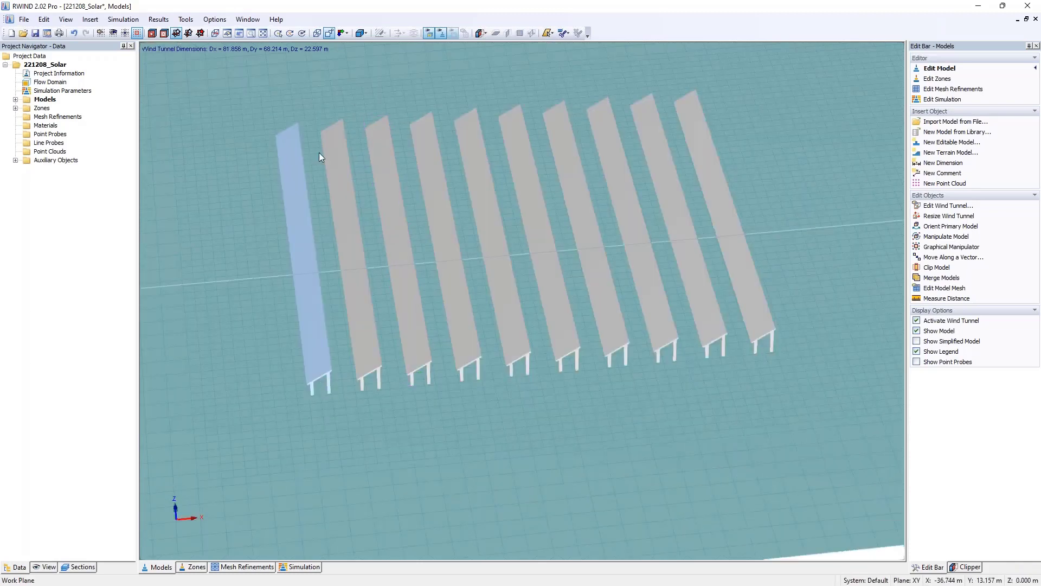
middle_click_drag(302, 217, 532, 156, "ctrl")
scroll(532, 156, "down", 3)
double_click(53, 83)
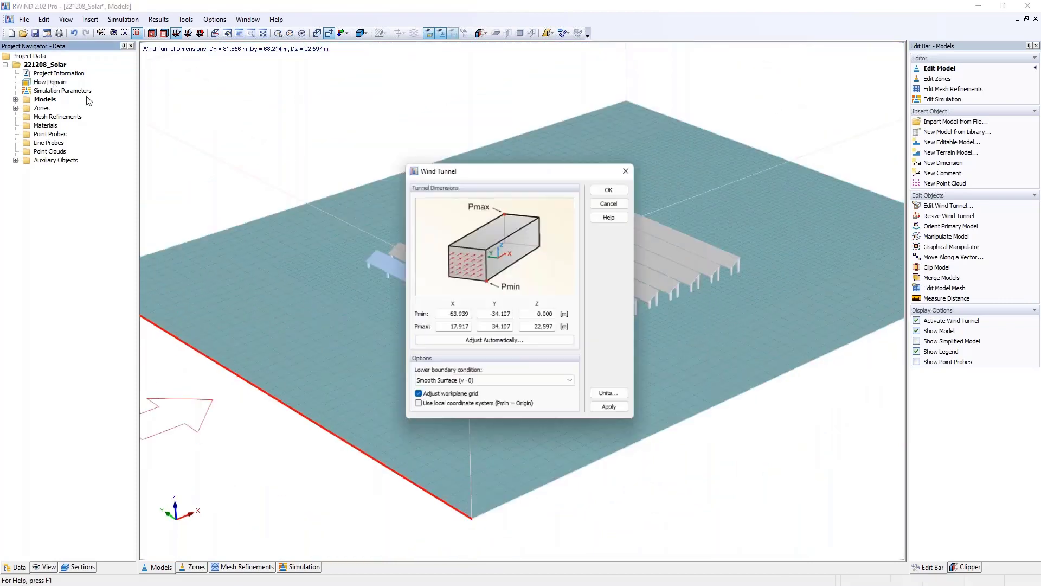
left_click(480, 341)
left_click(479, 355)
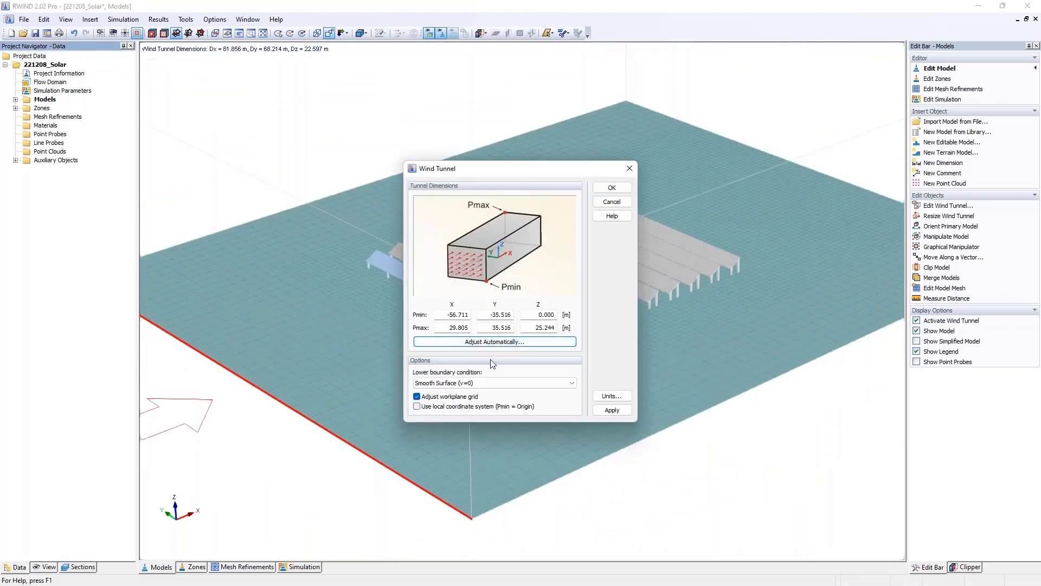
left_click(613, 188)
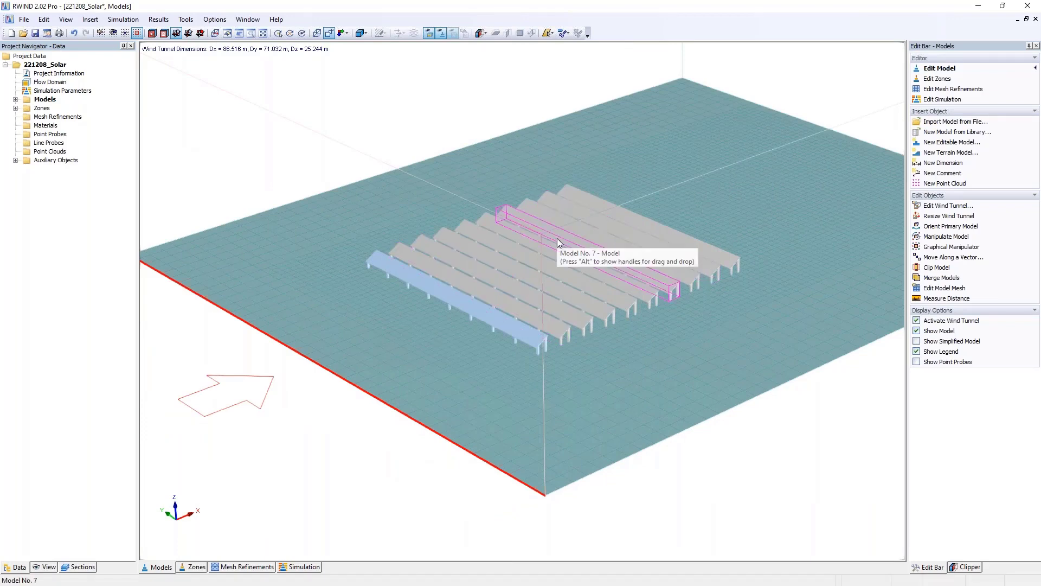
Examine the wind speed and turbulence intensity profiles in the simulation parameters
left_click(123, 19)
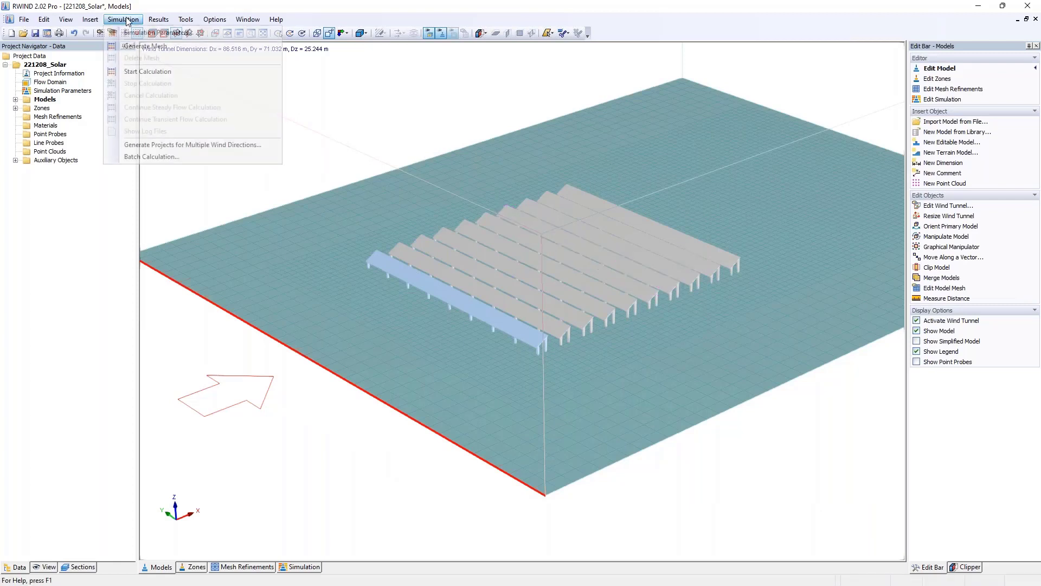
left_click(134, 34)
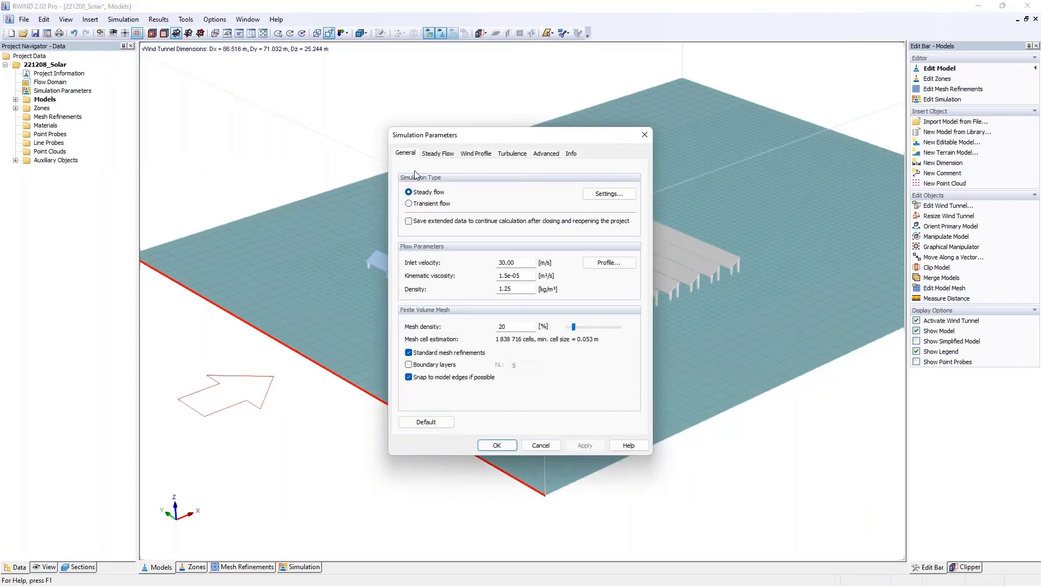
left_click(477, 154)
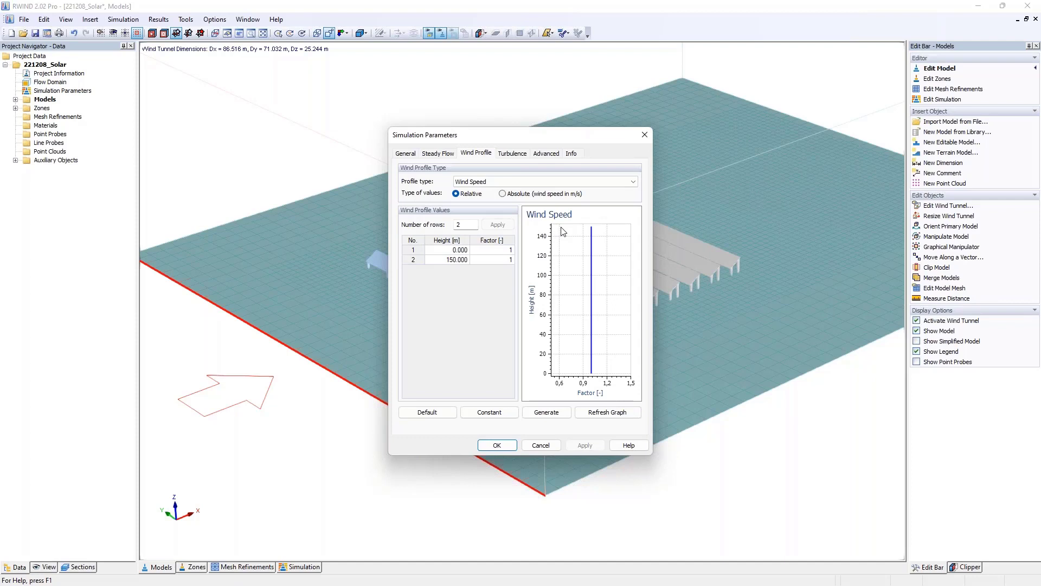
left_click(531, 182)
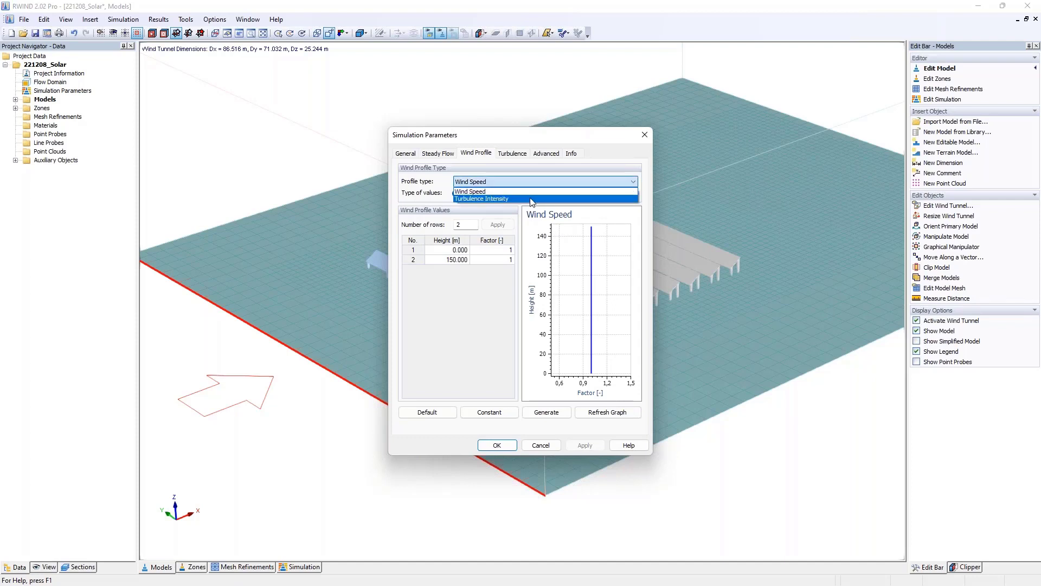
left_click(532, 199)
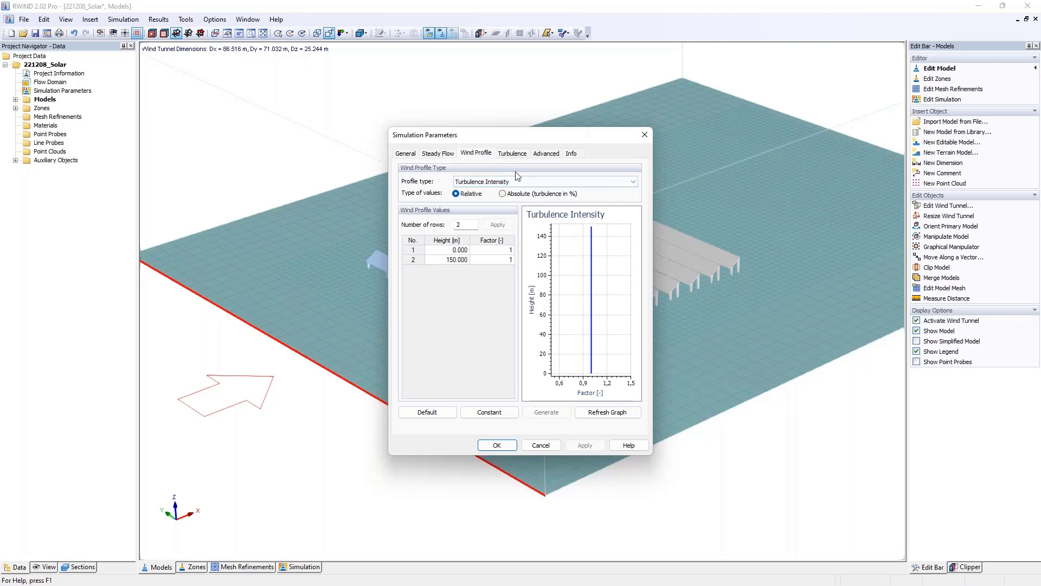
left_click(643, 136)
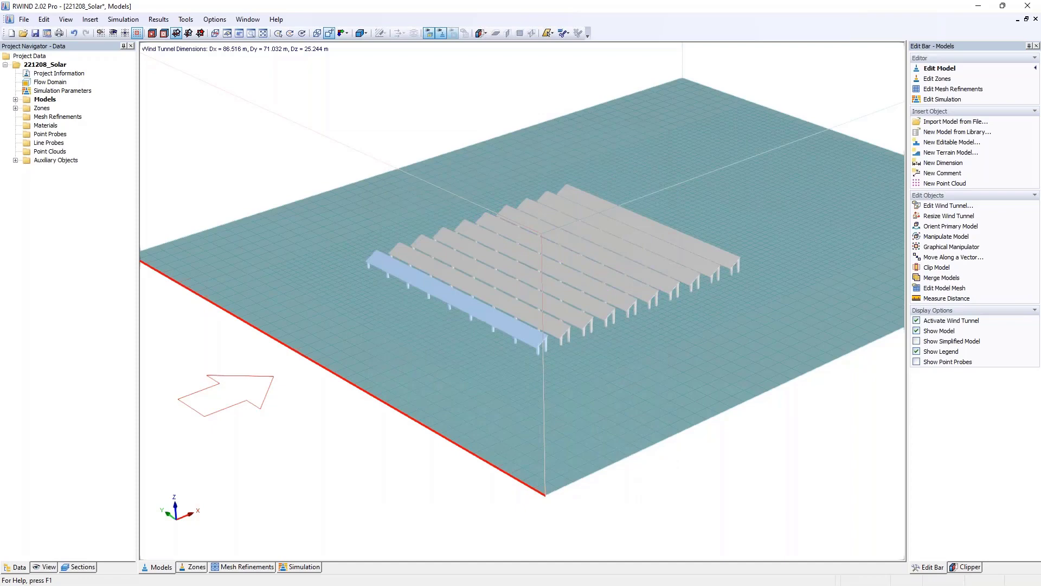
Open the calculated project 11-1.1_ModEditor-Q2_noT from the 221208_Webinar group and examine the surface pressure and drag forces on the panel rows
left_click(47, 33)
left_click(402, 173)
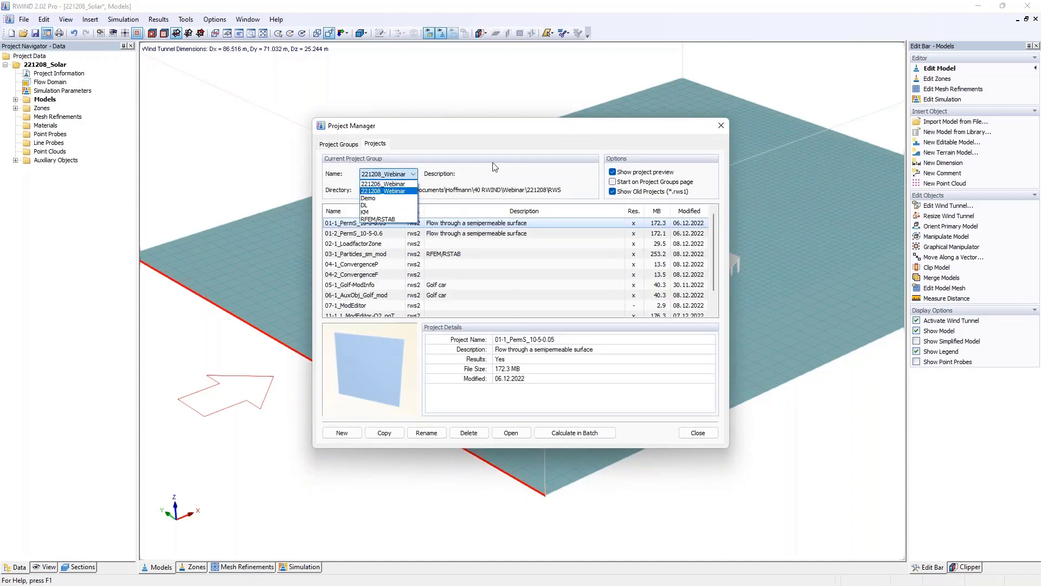
scroll(482, 299, "down", 2)
double_click(398, 298)
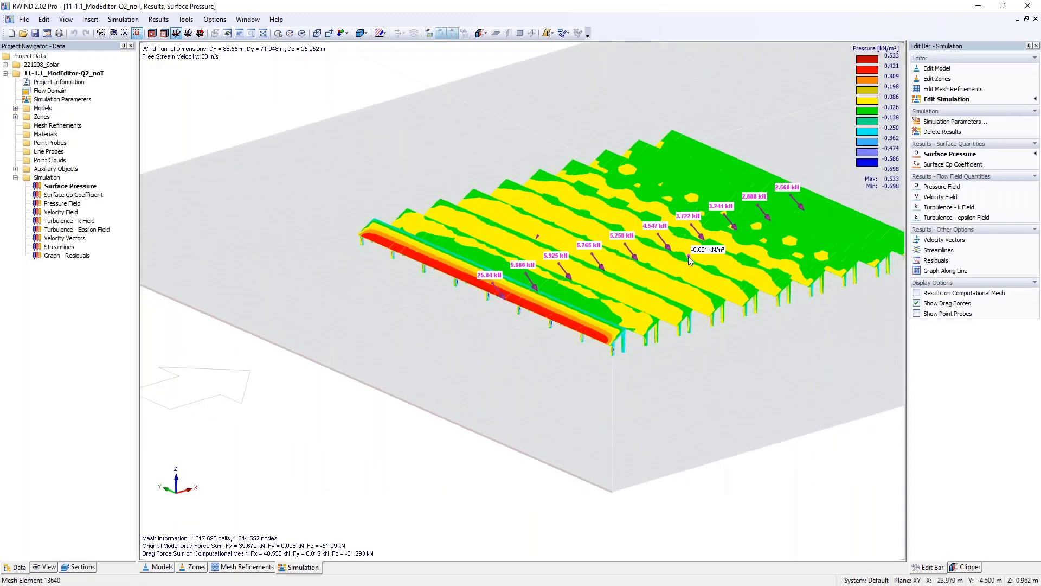
middle_click_drag(738, 282, 487, 324)
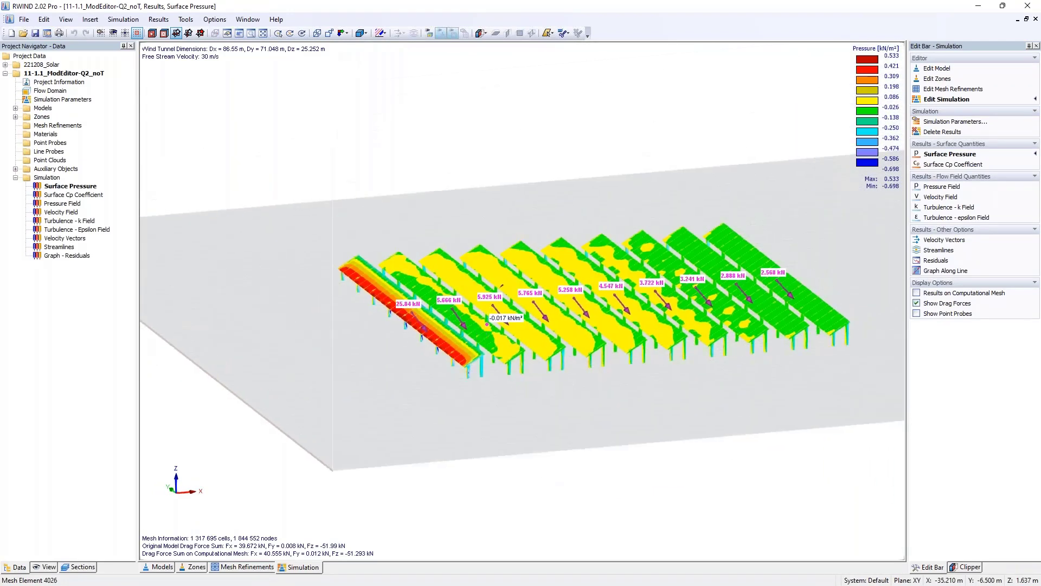
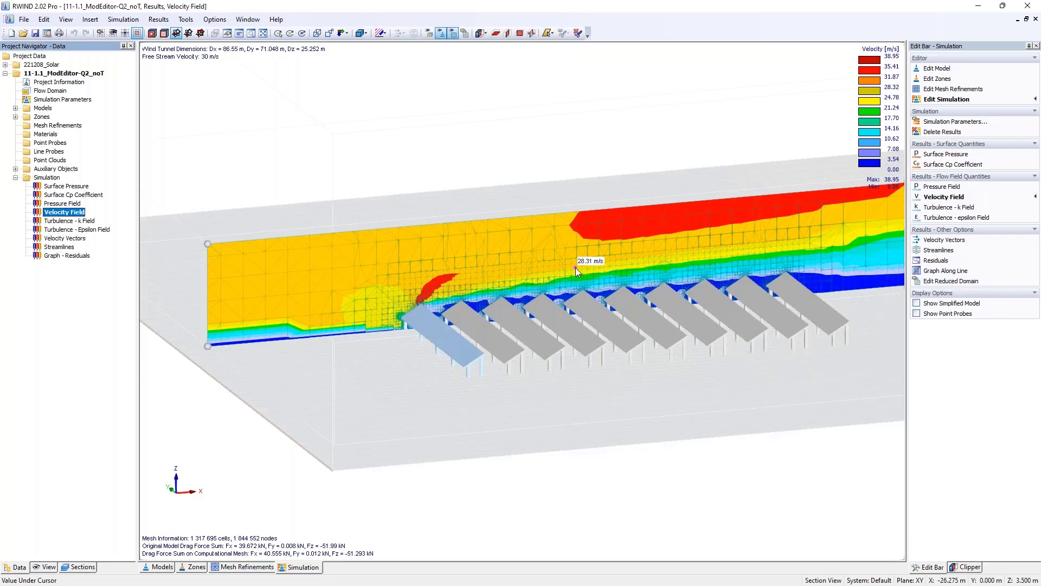
double_click(875, 54)
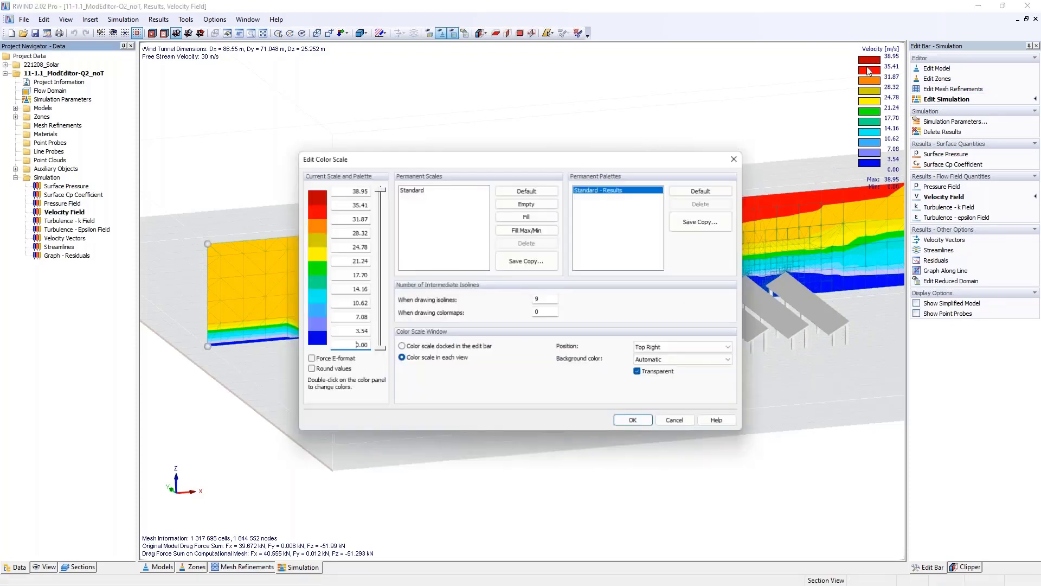
type("30")
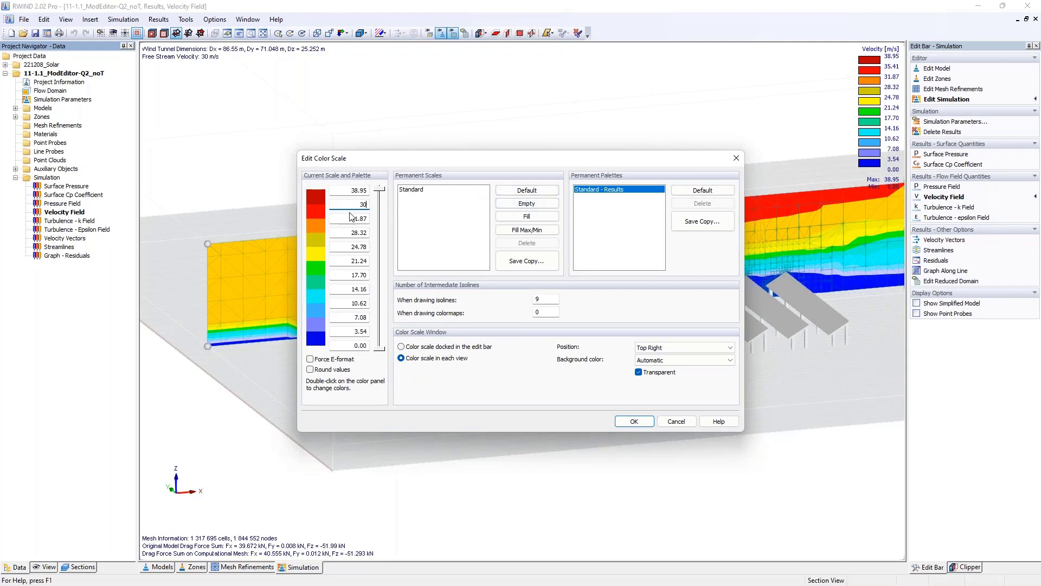
left_click(675, 423)
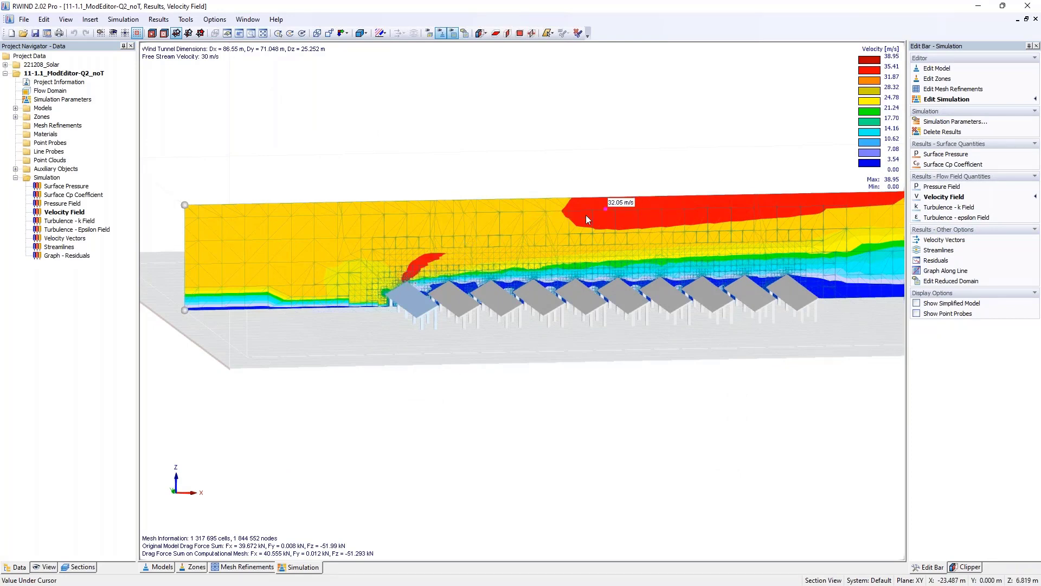
middle_click_drag(585, 215, 868, 158, "ctrl")
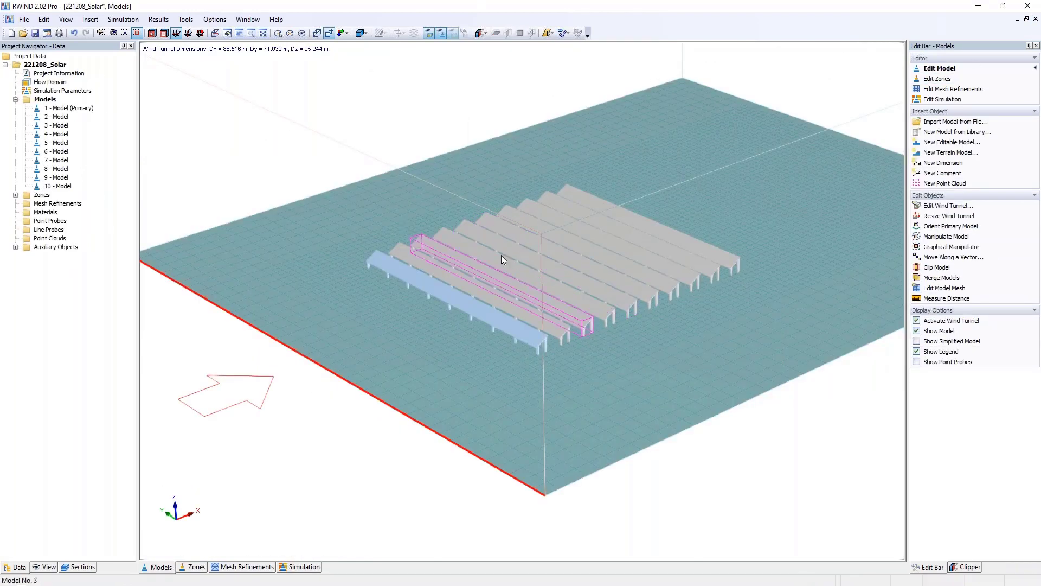
Insert a new terrain model in 221208_Solar with a defined initial shape, used as boundary condition
right_click(50, 99)
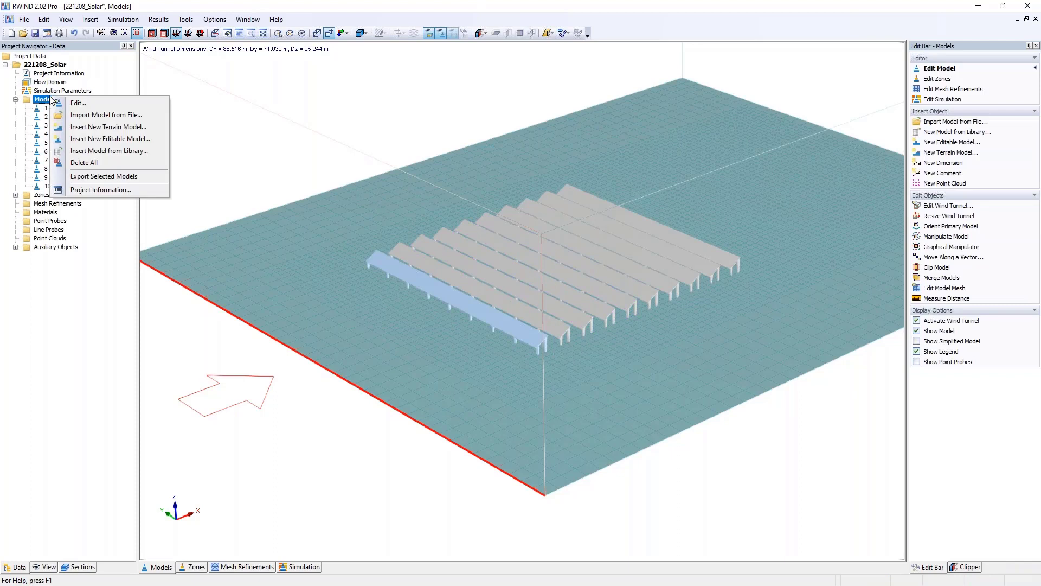
left_click(108, 128)
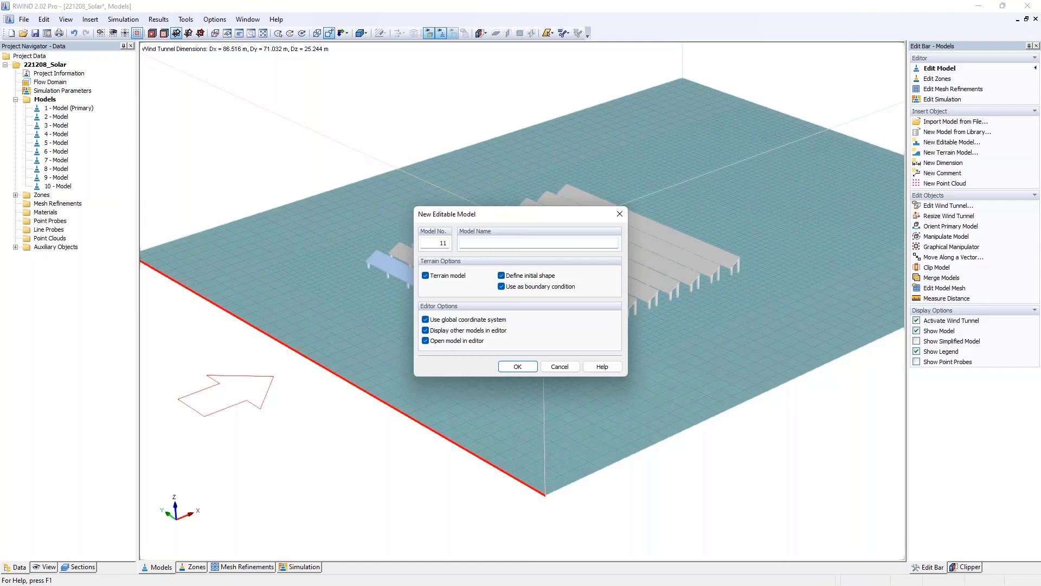
left_click(517, 366)
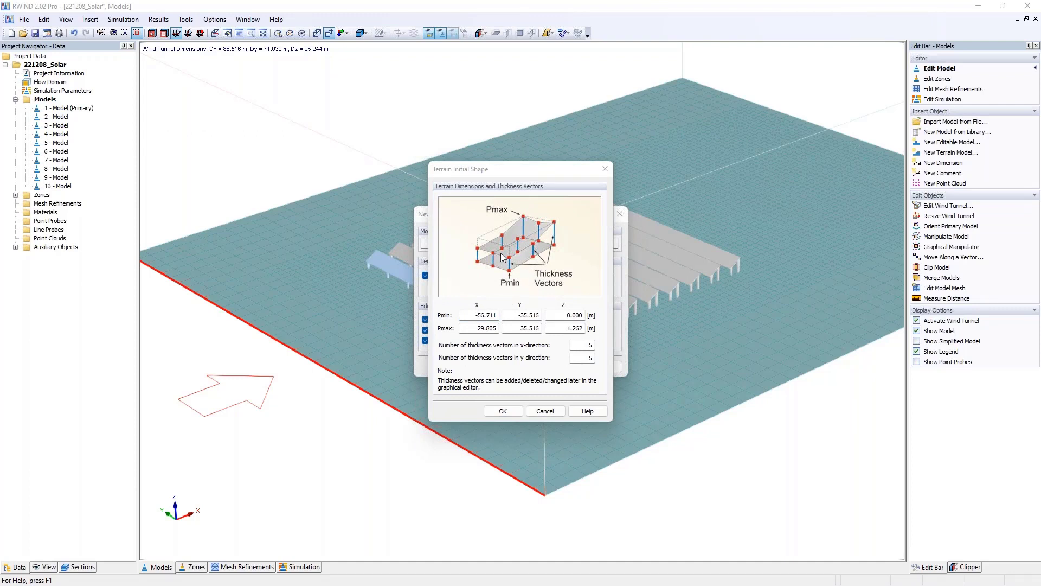
Shorten the terrain's initial shape in X from a minimum of -45 m, use 2 thickness vectors in the y-direction, and open it for editing
left_click(509, 304)
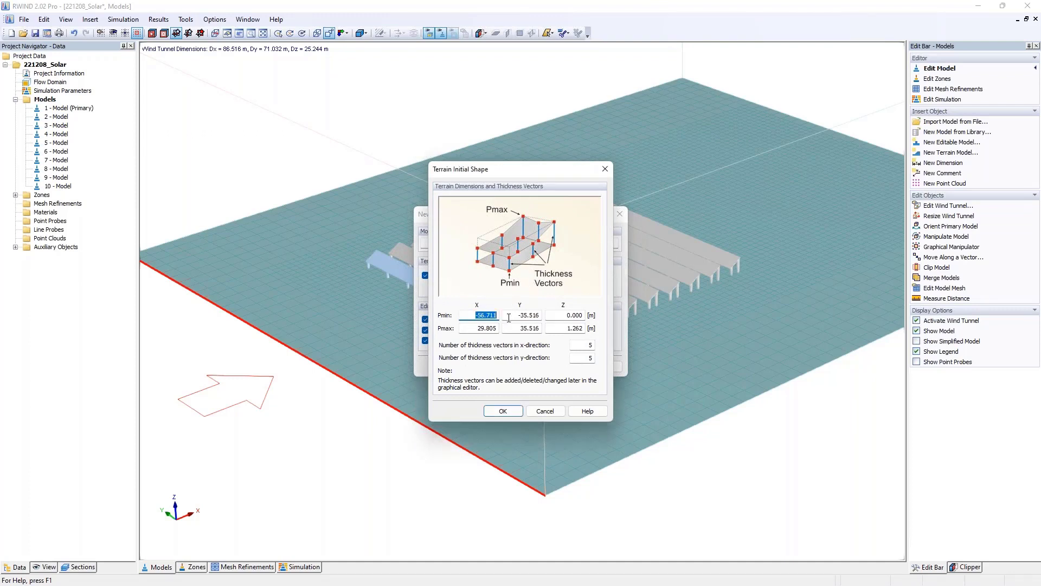
key("BackSpace")
type("-45")
left_click_drag(475, 328, 507, 332)
key("BackSpace")
left_click_drag(554, 329, 593, 331)
double_click(589, 345)
type("2")
double_click(588, 345)
left_click(510, 410)
left_click(517, 367)
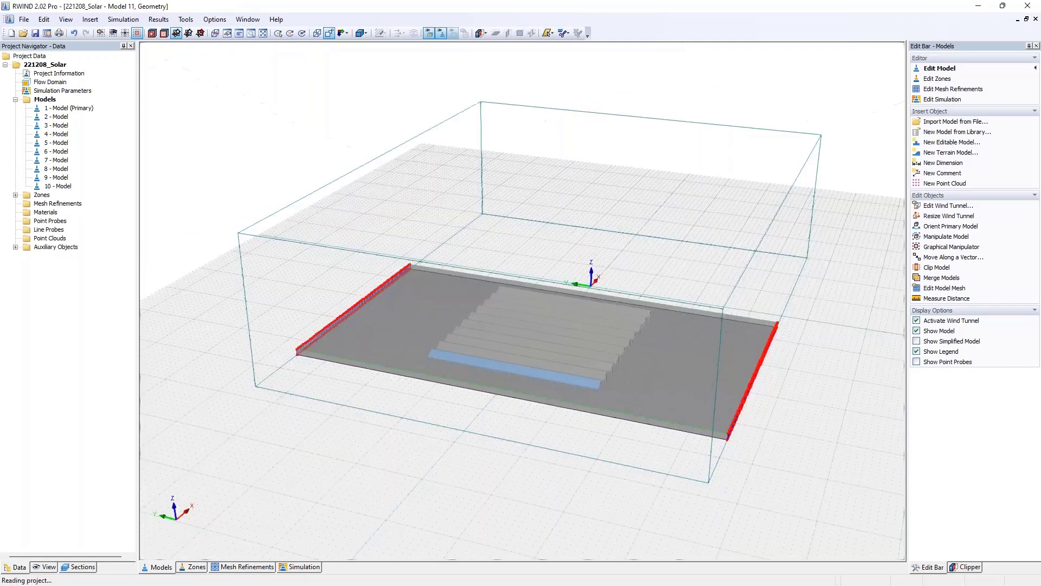
Raise the terrain's upper points from mid-length to the downstream end by 0.5 m in Z
left_click(330, 34)
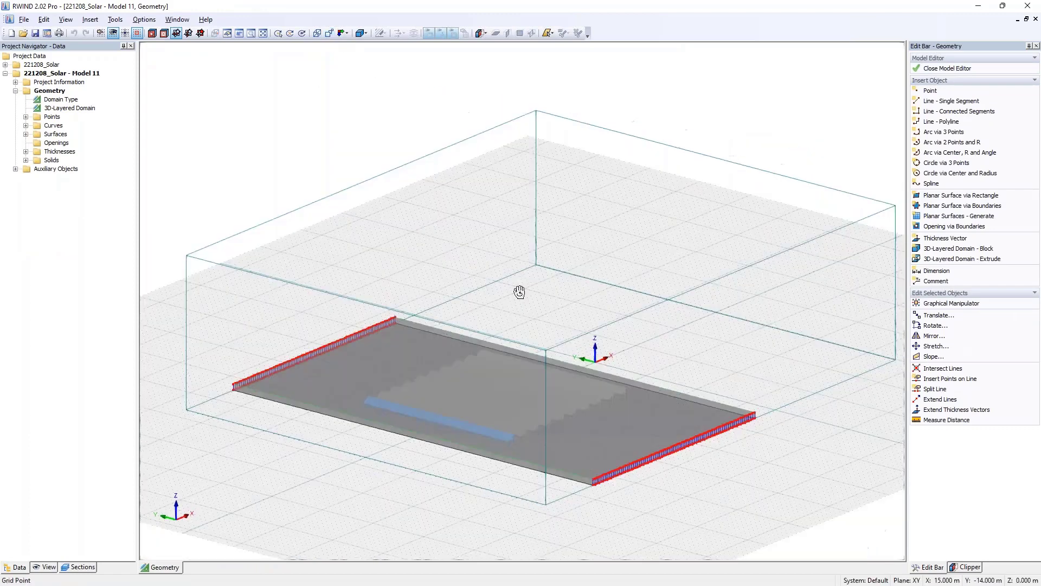
scroll(439, 374, "up", 3)
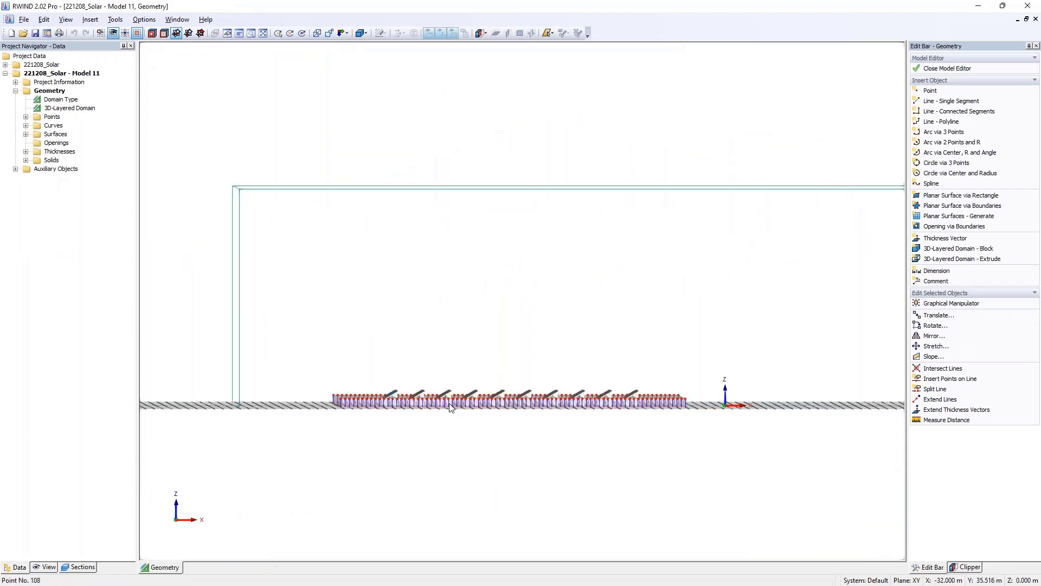
scroll(553, 406, "up", 3)
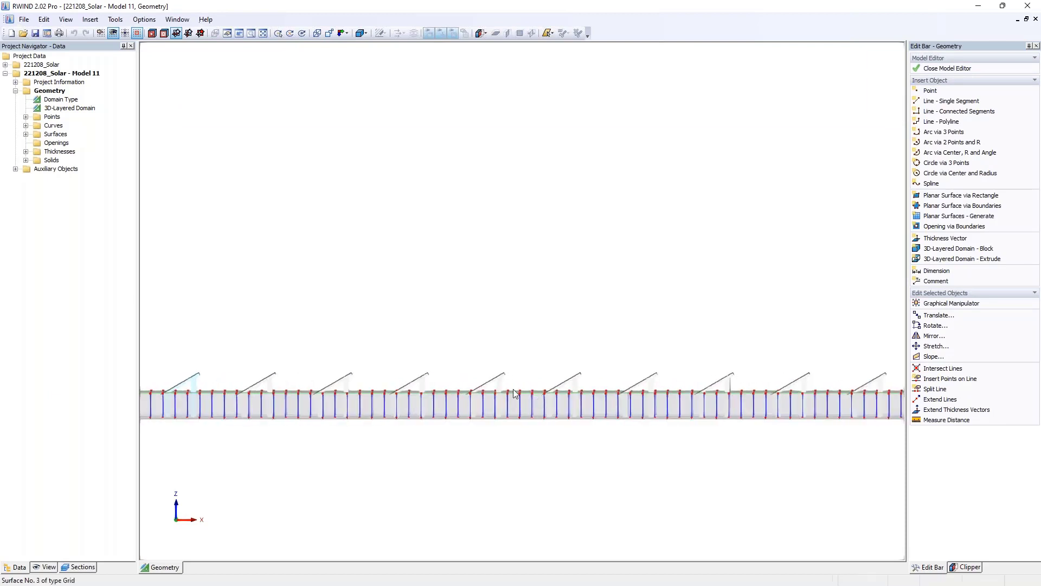
scroll(455, 372, "down", 2)
left_click_drag(451, 367, 864, 394)
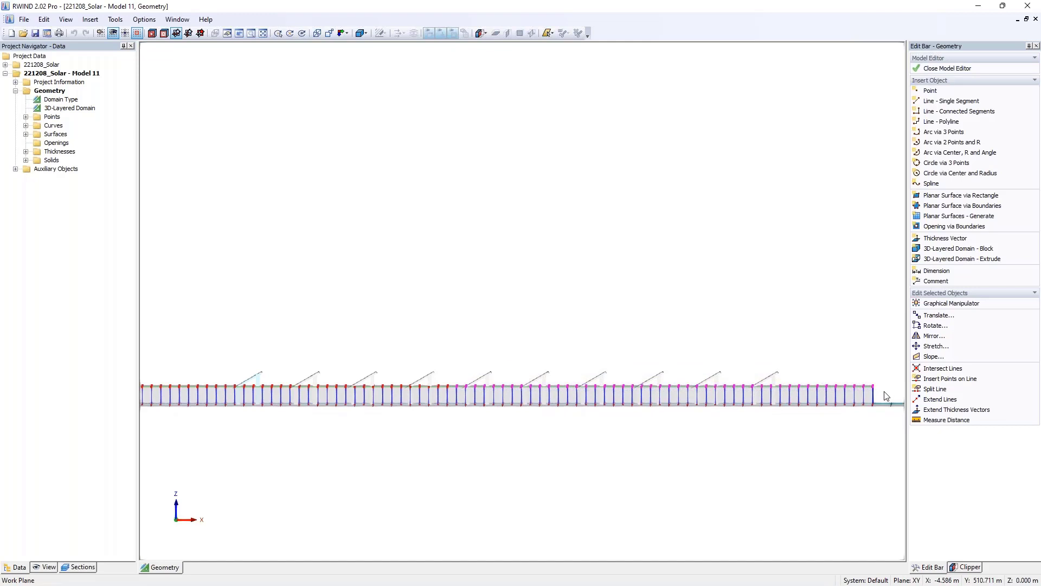
left_click(939, 317)
key("Tab")
key("Tab")
type("0.5")
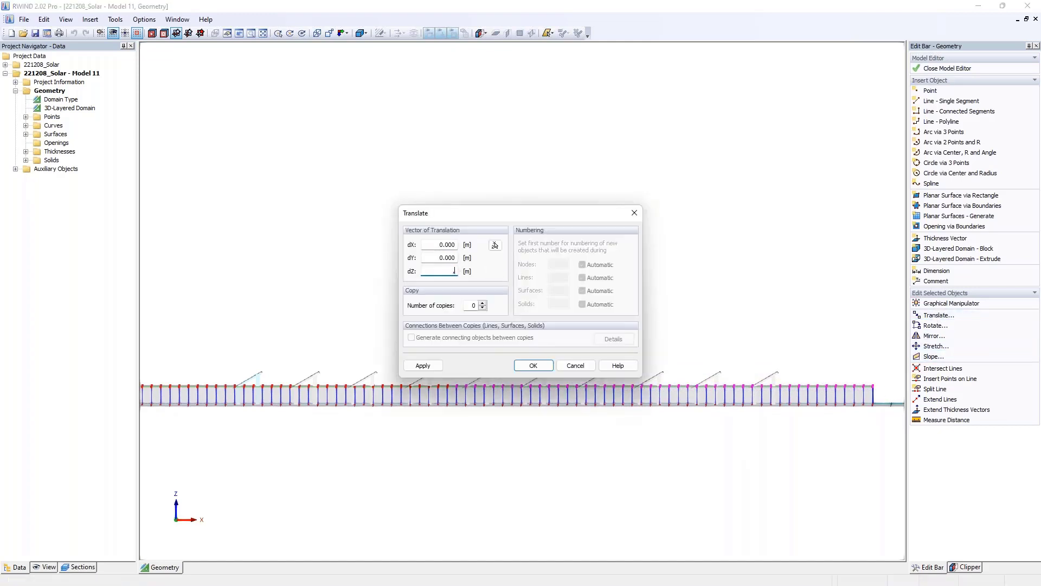
left_click(494, 245)
left_click(544, 321)
key("Return")
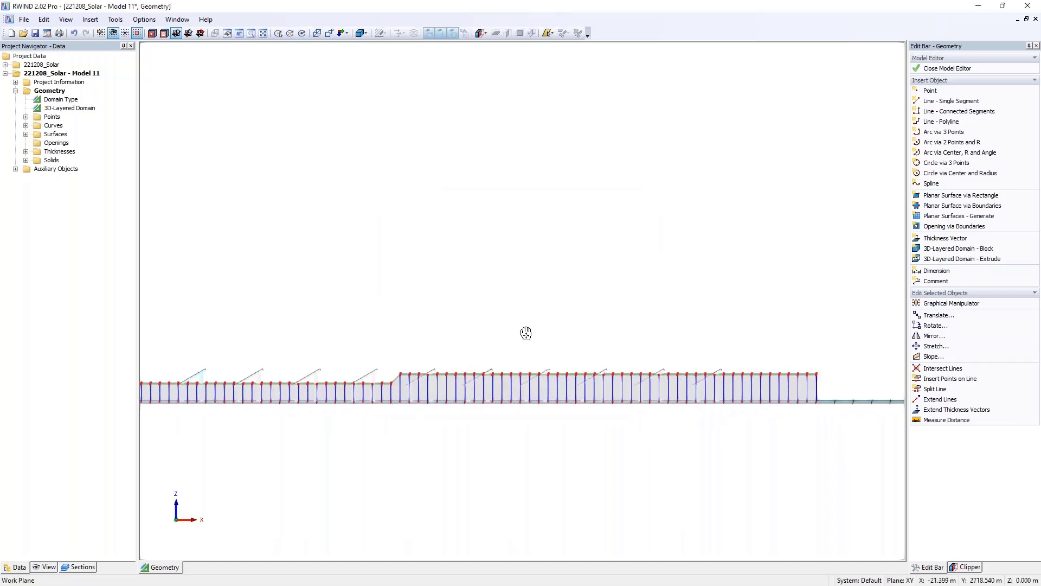
Raise the terrain's upper points along the last third at the downstream end by 0.5 m in Z and close the model editor
left_click_drag(561, 360, 820, 386)
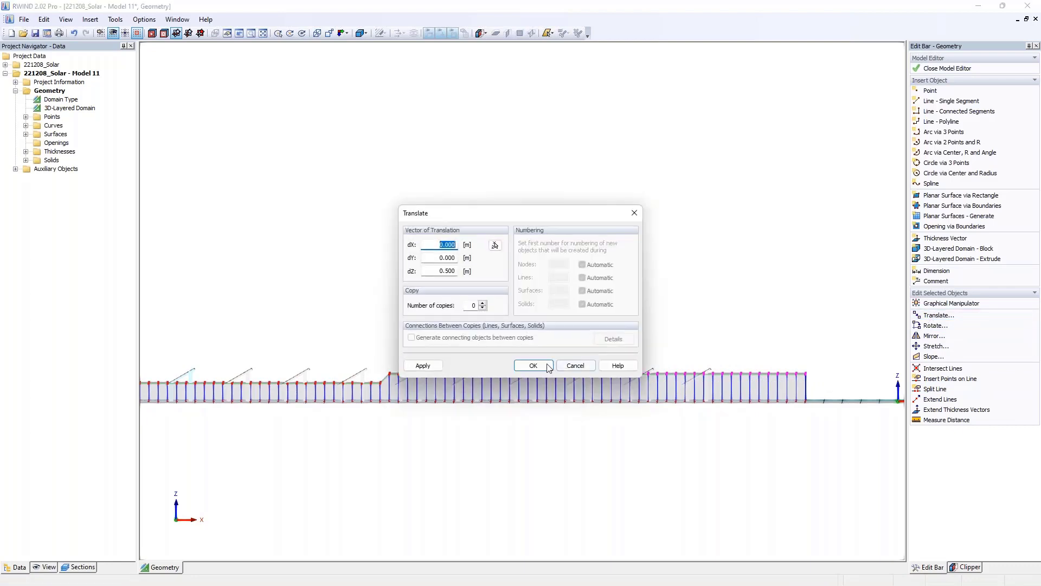
left_click(938, 315)
key("Return")
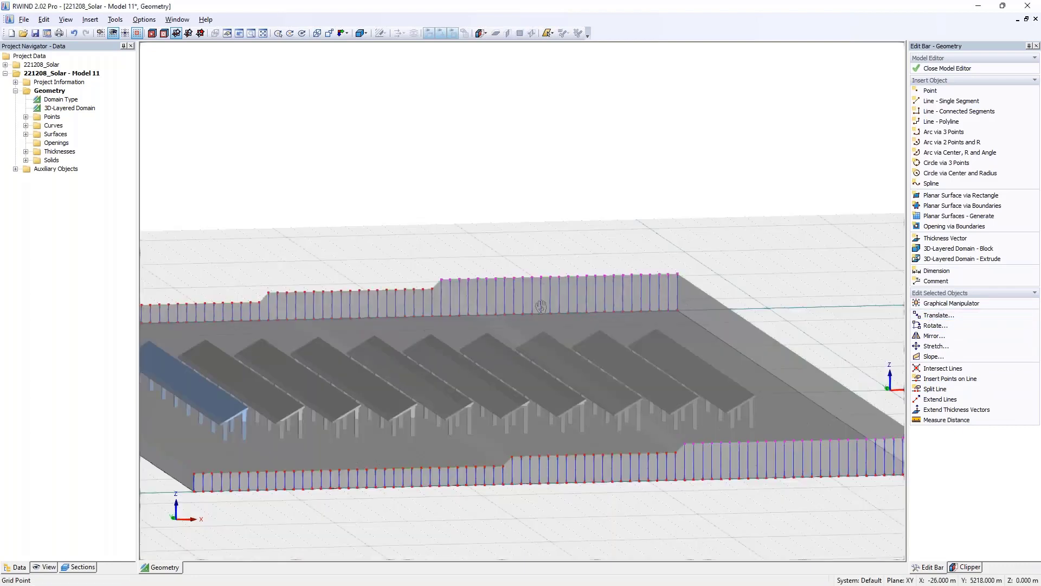
scroll(720, 250, "up", 3)
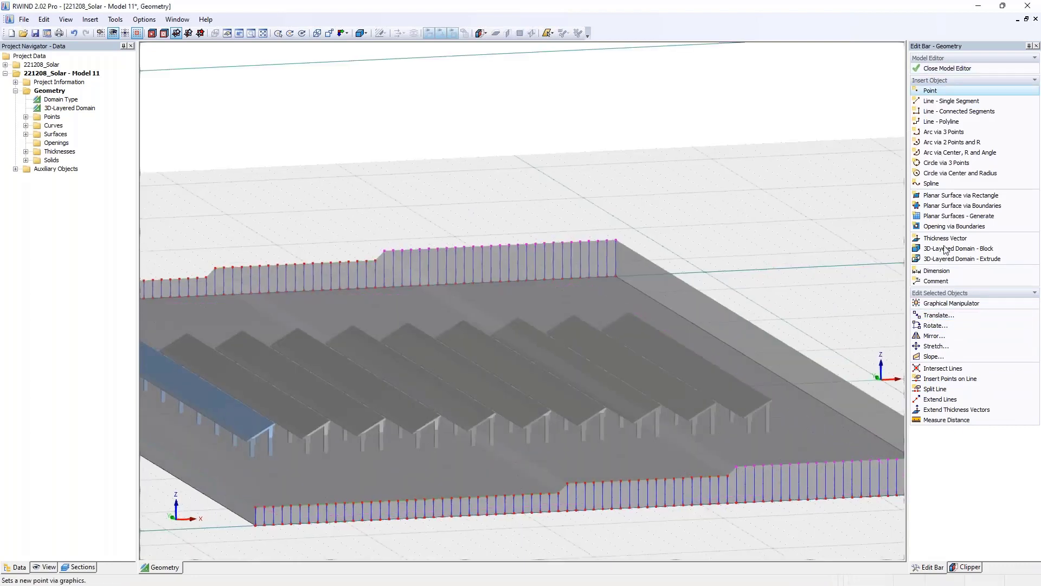
scroll(526, 266, "down", 3)
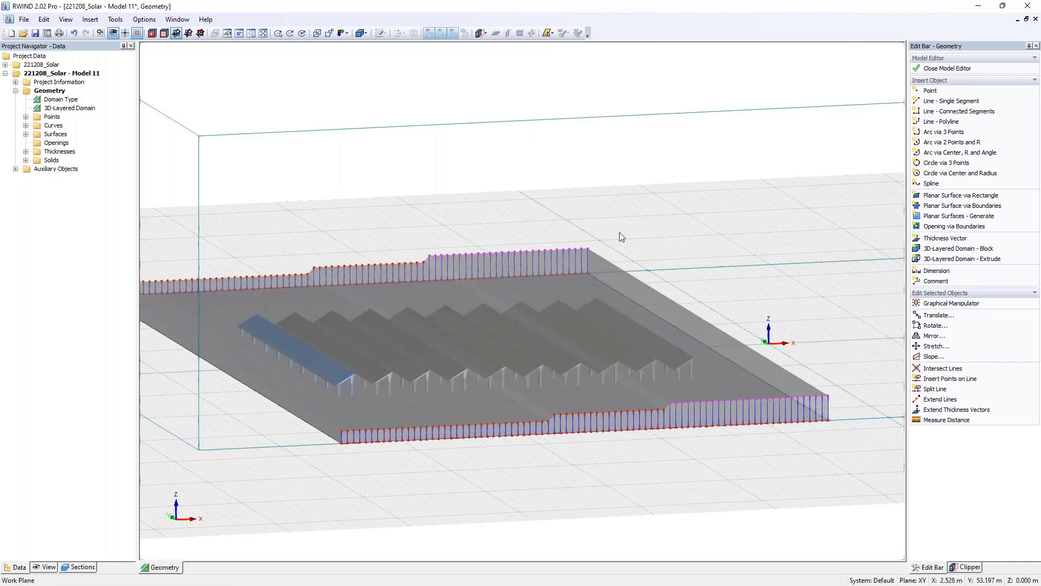
left_click(947, 68)
Adjust the wind tunnel dimensions automatically to a model standing on the ground
left_click(476, 321)
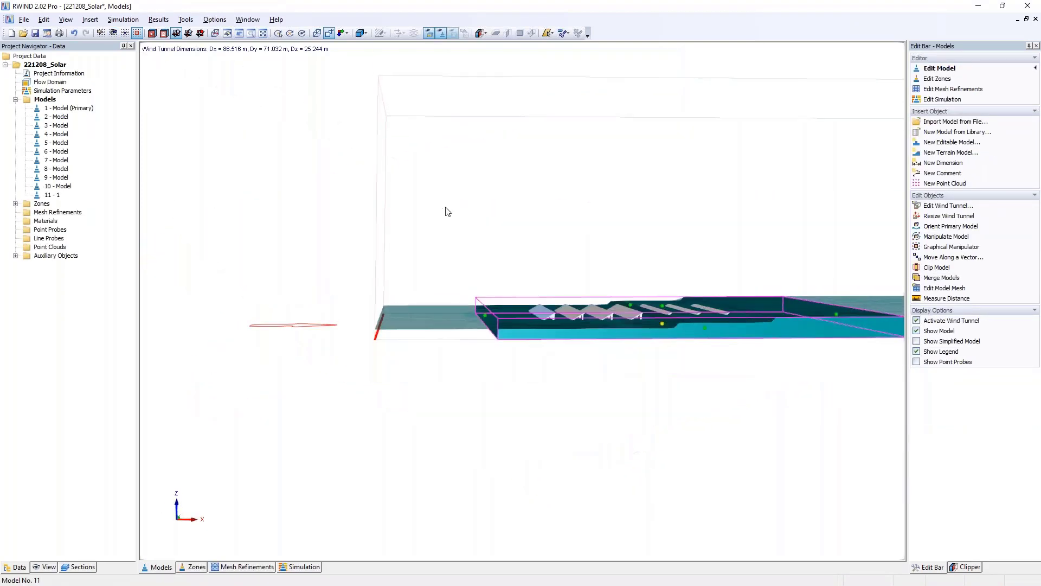
double_click(447, 211)
left_click(493, 341)
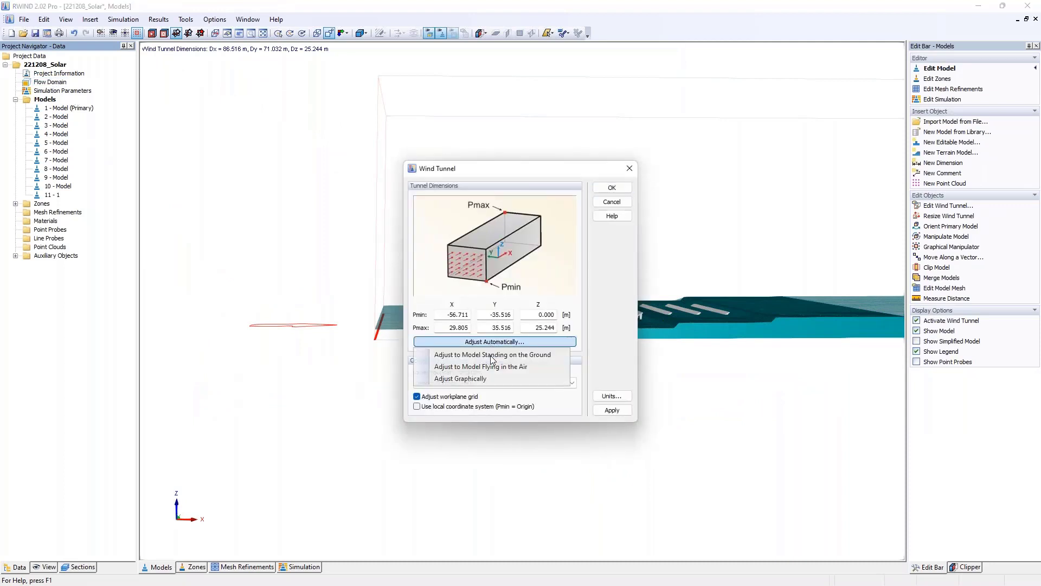
left_click(492, 356)
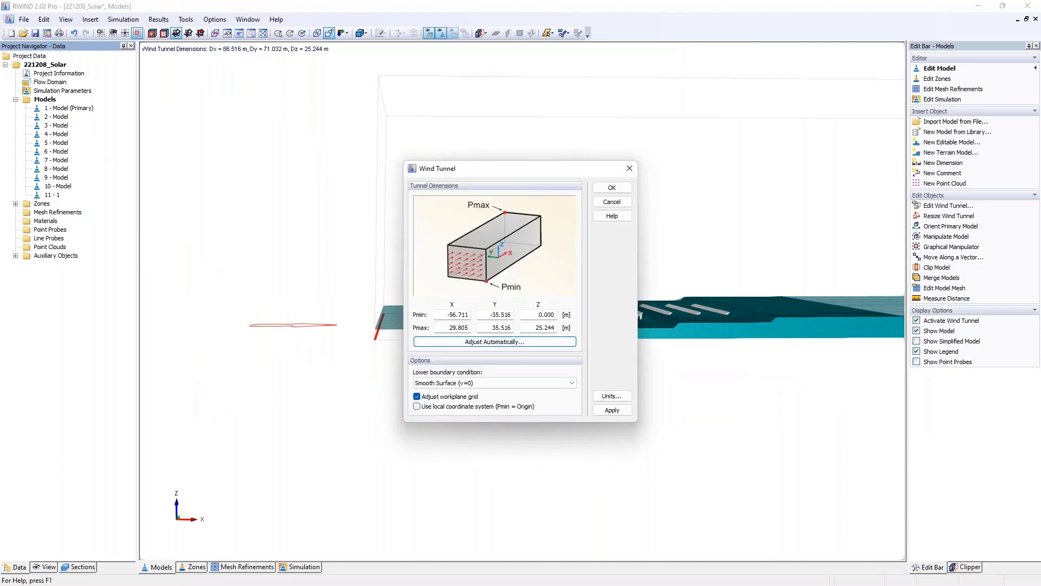
left_click(612, 188)
Select all the solar panel rows and move them 1 m up in Z, with 0 m in X and 0 copies
middle_click_drag(704, 256, 602, 412, "ctrl")
left_click_drag(396, 192, 760, 386)
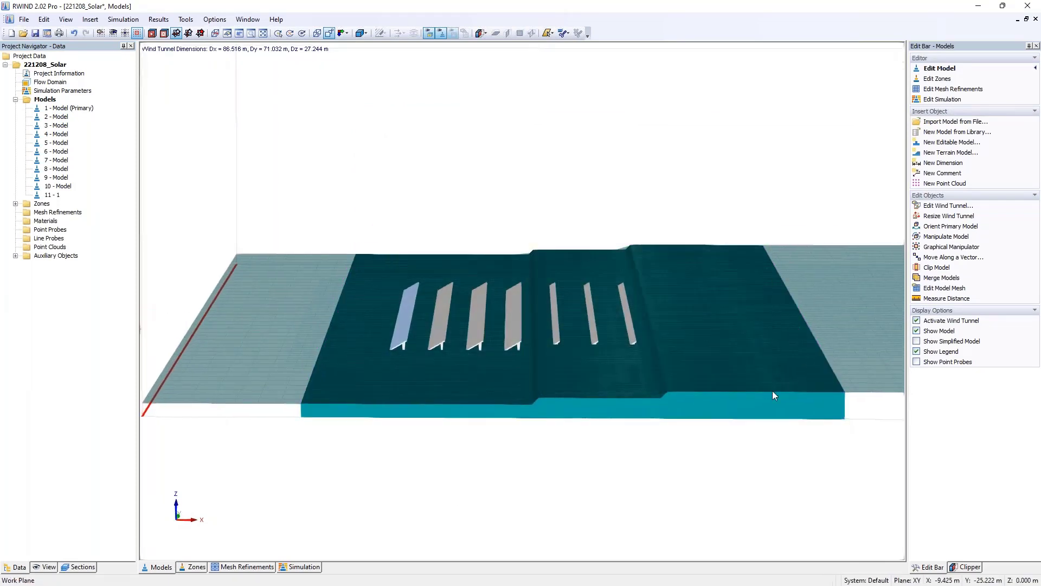
left_click_drag(381, 197, 788, 369)
middle_click_drag(691, 422, 702, 397, "ctrl")
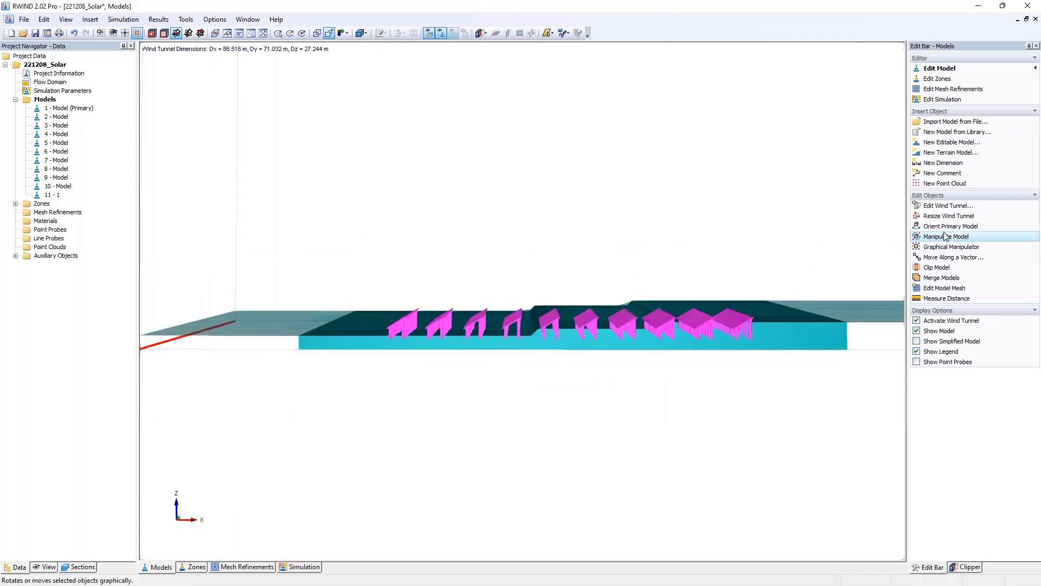
left_click(952, 257)
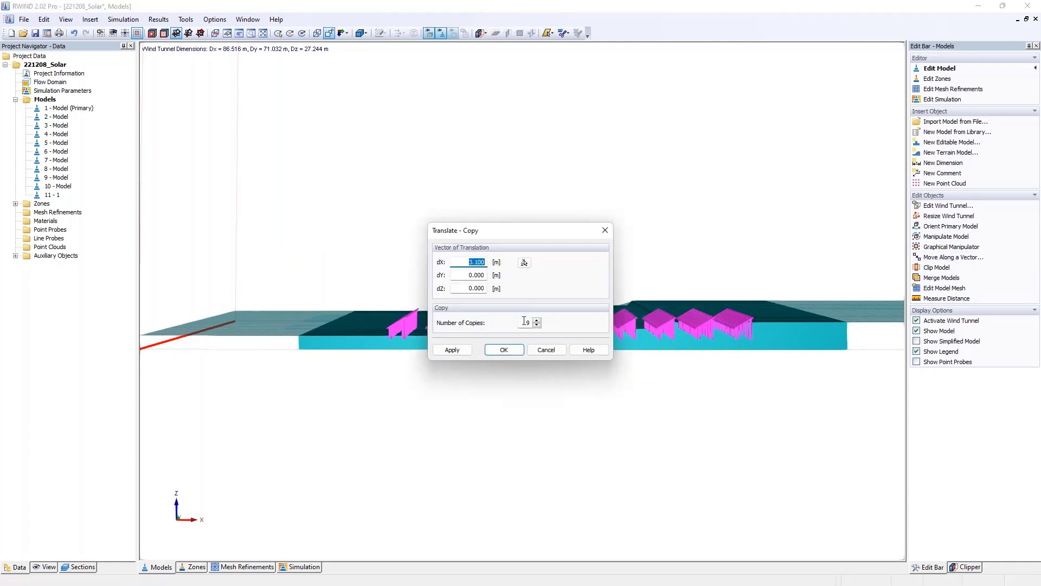
double_click(524, 321)
type("0")
double_click(462, 260)
type("0")
double_click(471, 287)
type("1")
left_click(499, 351)
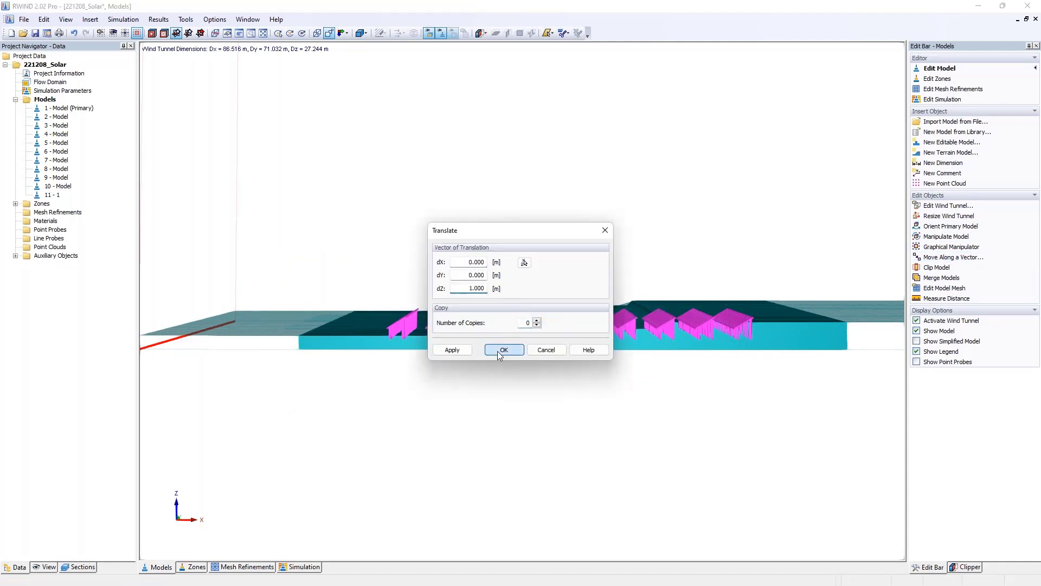
Move the panel rows standing beyond the first terrain step up by 0.5 m in Z without making copies
middle_click_drag(553, 275, 553, 298)
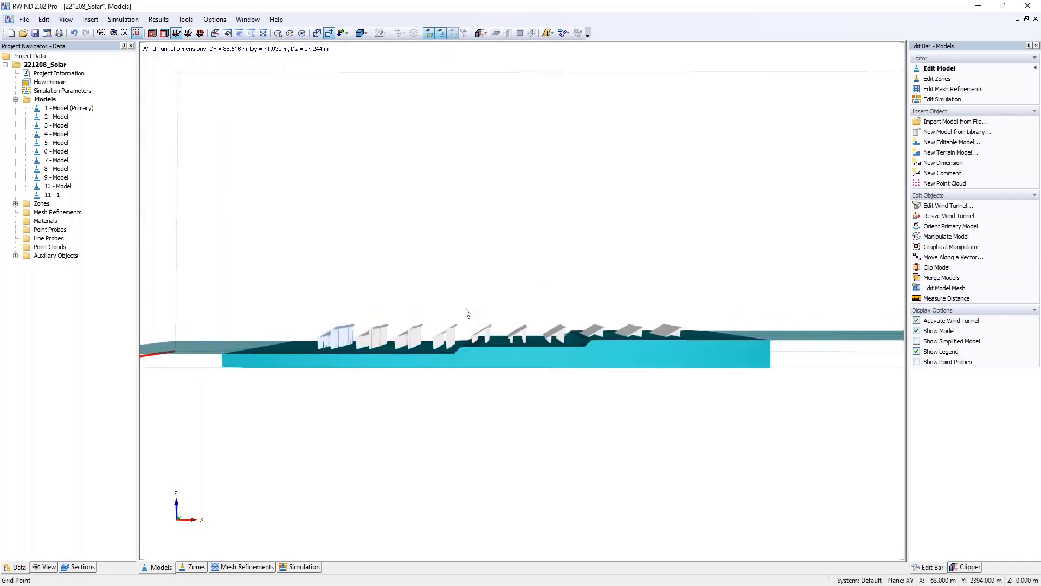
left_click(953, 257)
left_click(496, 289)
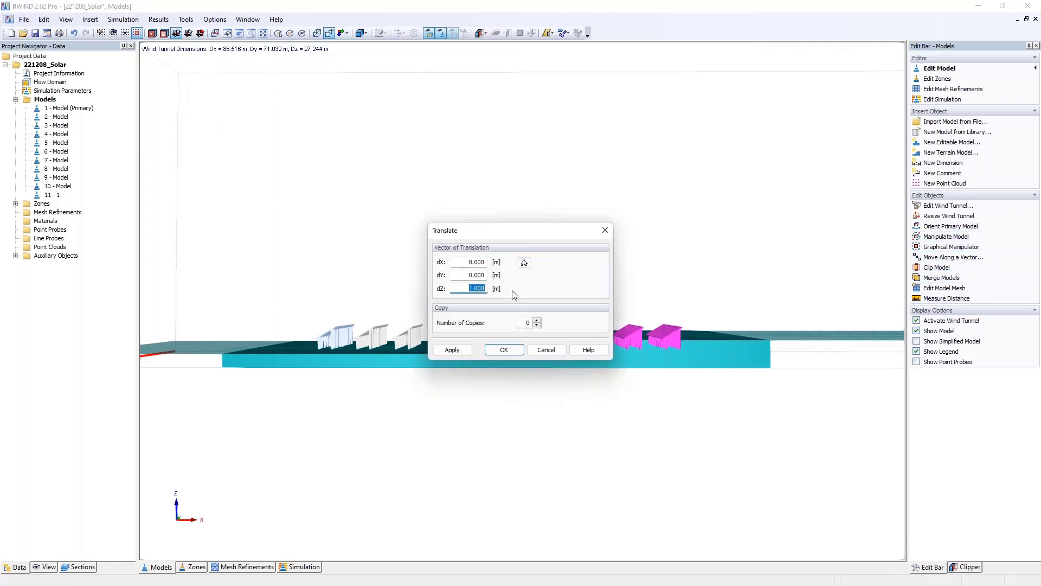
key("Delete")
left_click(537, 324)
left_click(548, 321)
left_click(503, 349)
Raise the three panel rows on the highest terrain level by another 0.5 m in Z
left_click(651, 348)
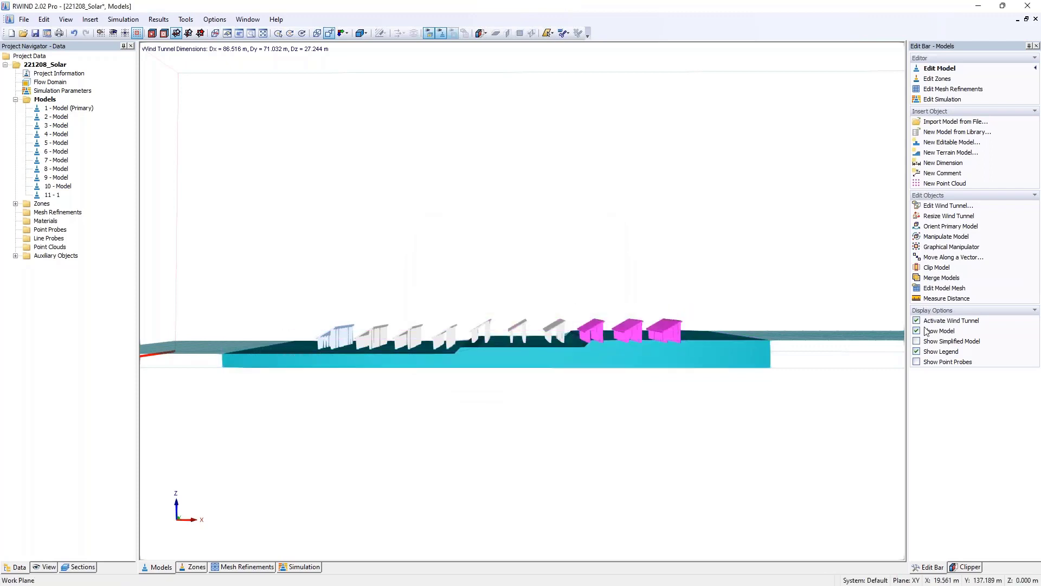
left_click(952, 257)
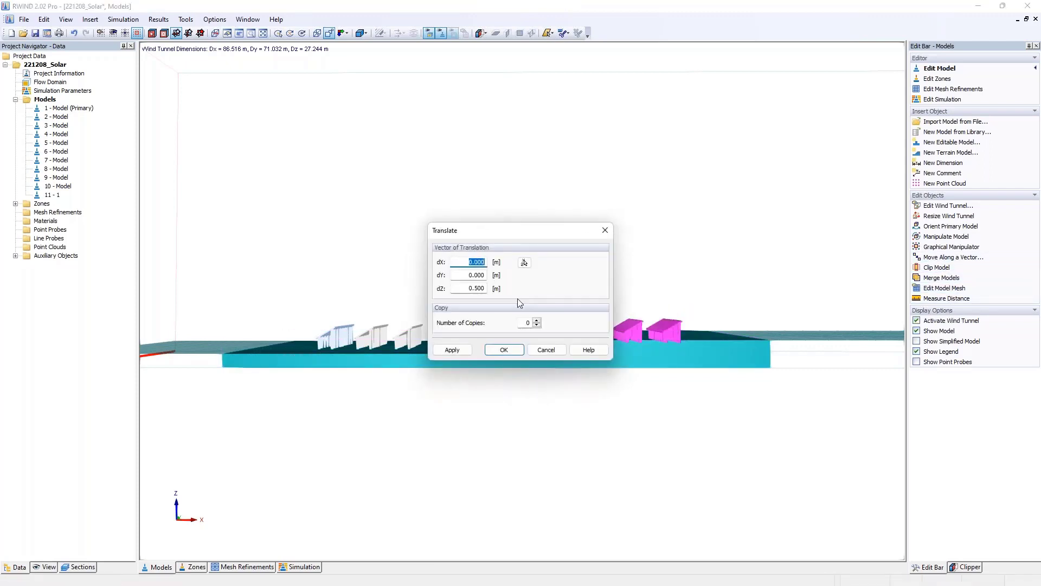
left_click(504, 350)
middle_click_drag(390, 258, 466, 347, "ctrl")
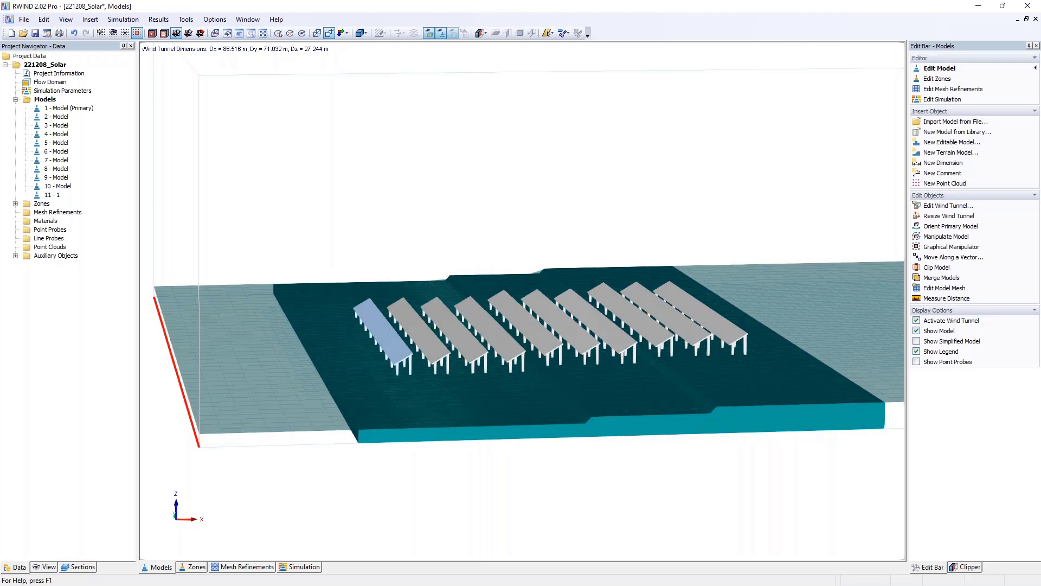
Open the calculated project 11-1.1_ModEditor-Q2_withT and examine the surface pressure and drag forces on the rows above the stepped terrain
left_click(23, 33)
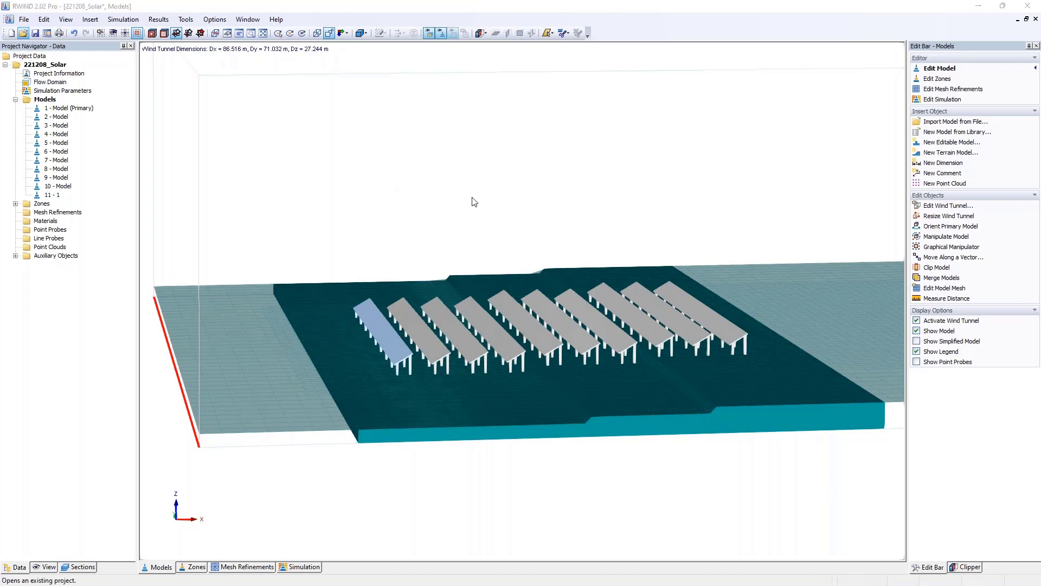
double_click(590, 445)
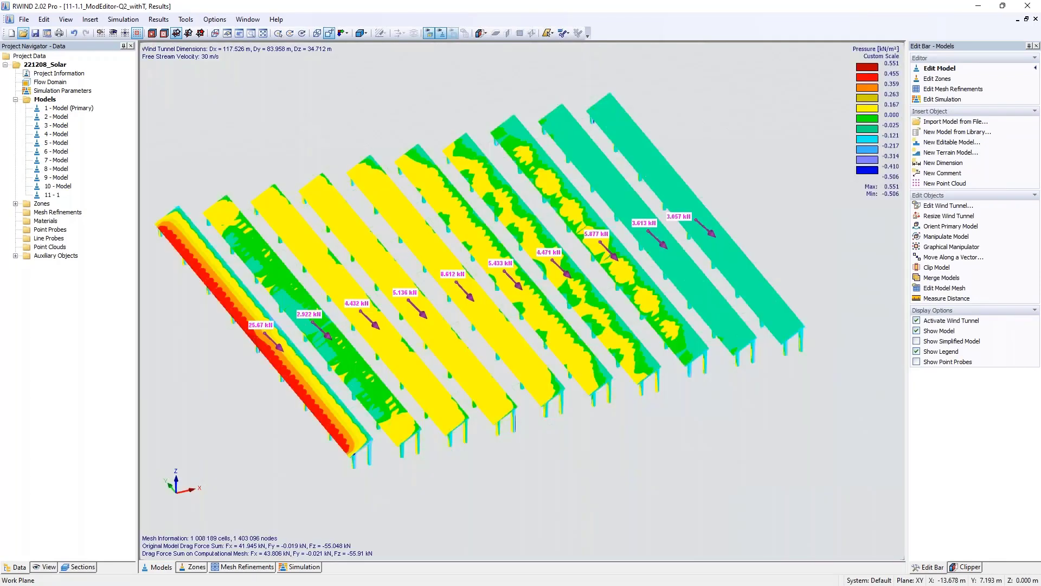
middle_click_drag(590, 227, 374, 263, "ctrl")
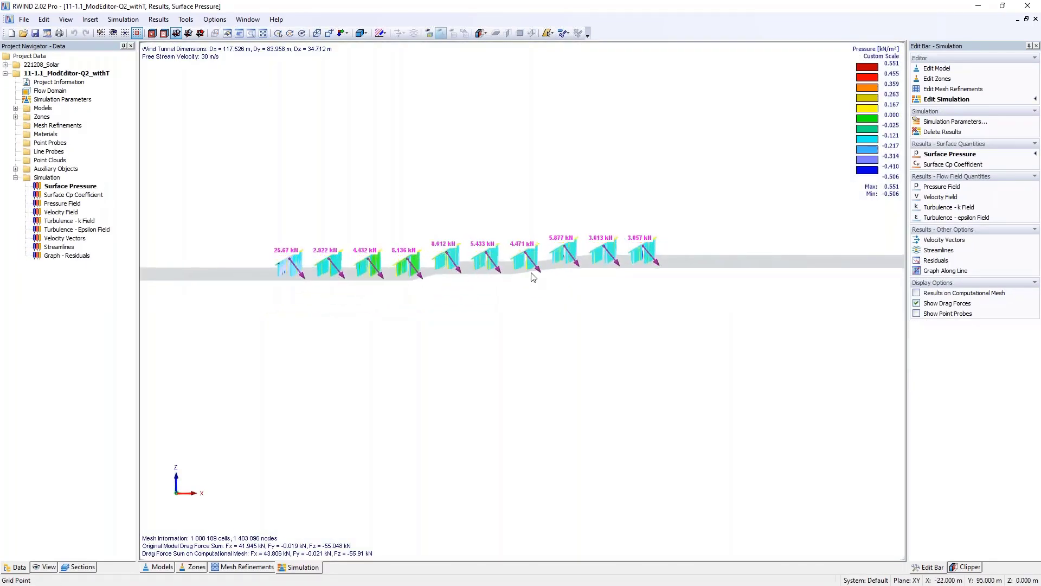
middle_click_drag(698, 266, 477, 348, "ctrl")
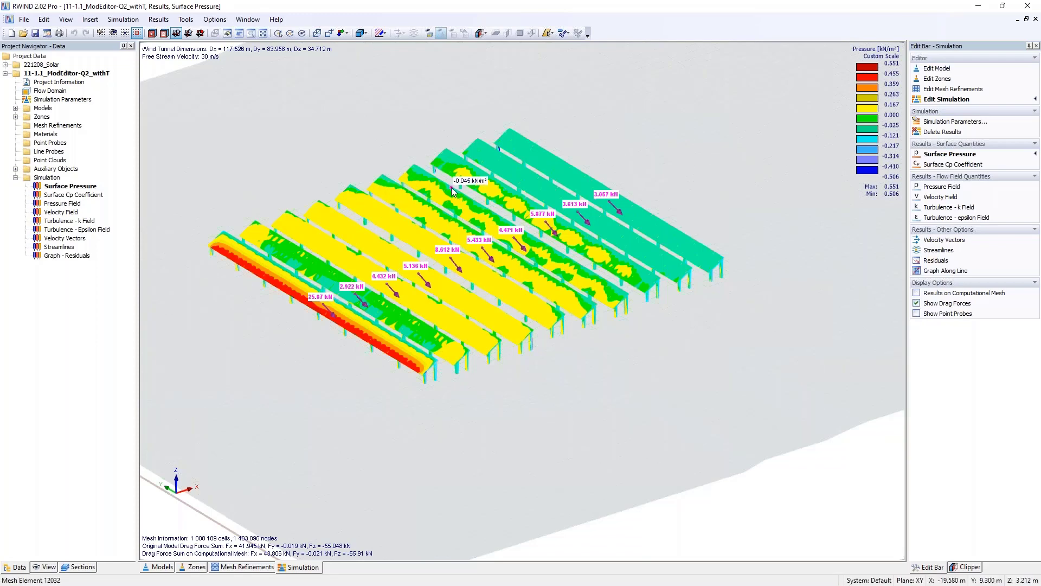
Close RWIND without saving the changes to 221208_Solar and switch to RFEM
left_click(1027, 6)
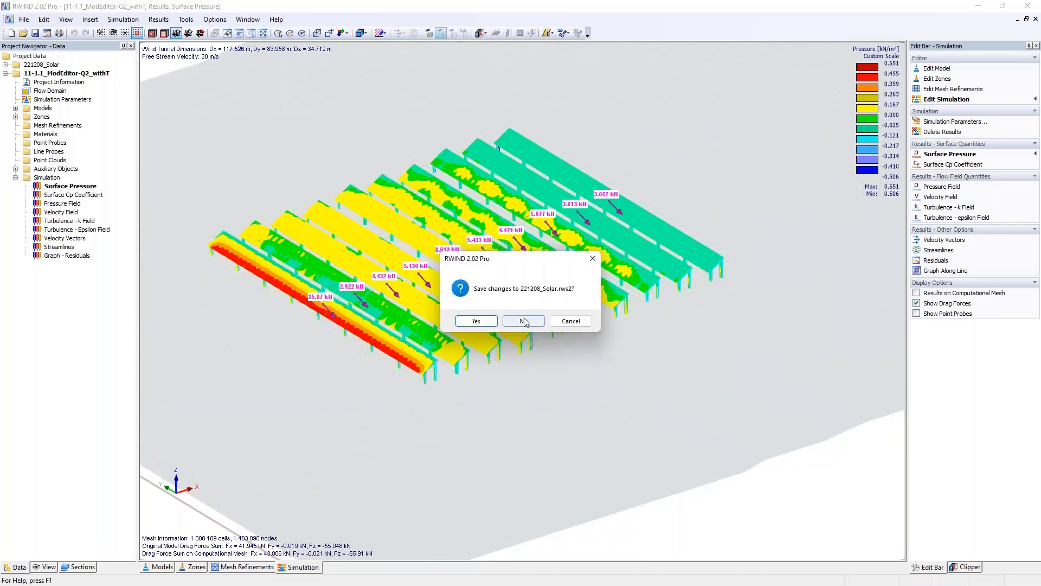
left_click(523, 321)
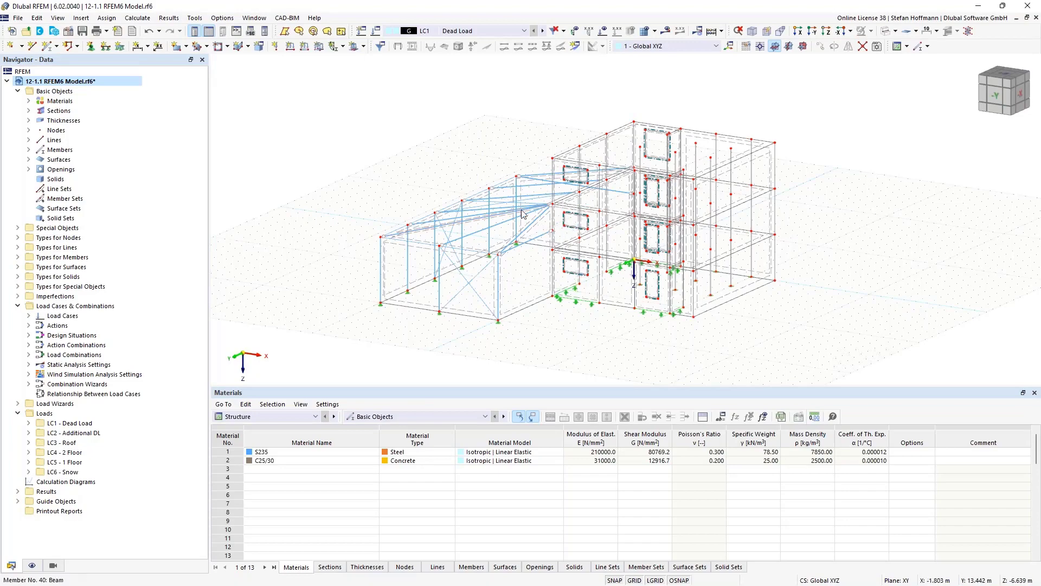
Display the 12-1.1 RFEM6 Model as a solid rendering and view the building and its attached hall from several sides
middle_click_drag(523, 215, 626, 203, "ctrl")
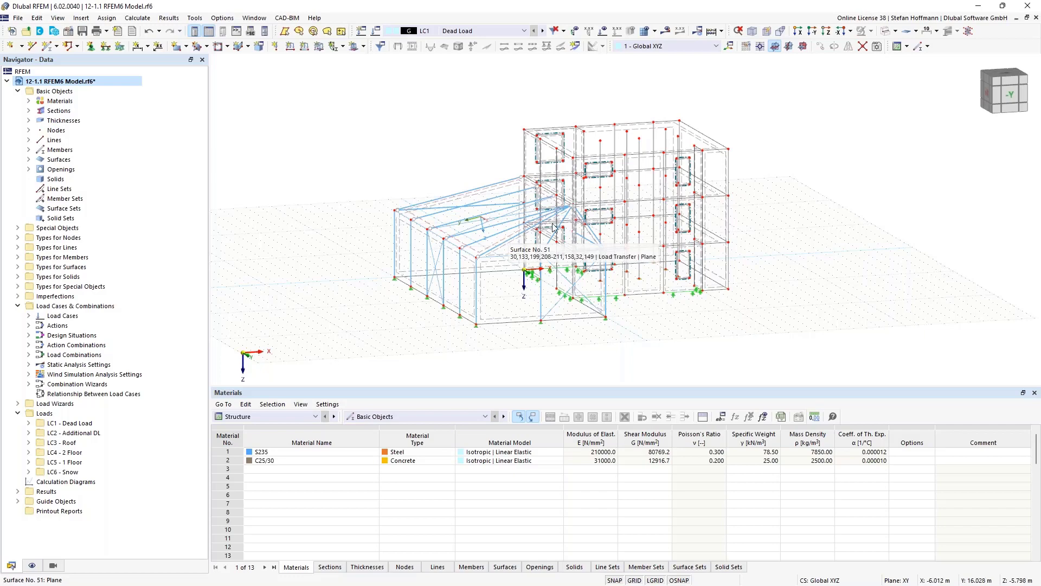
left_click(887, 32)
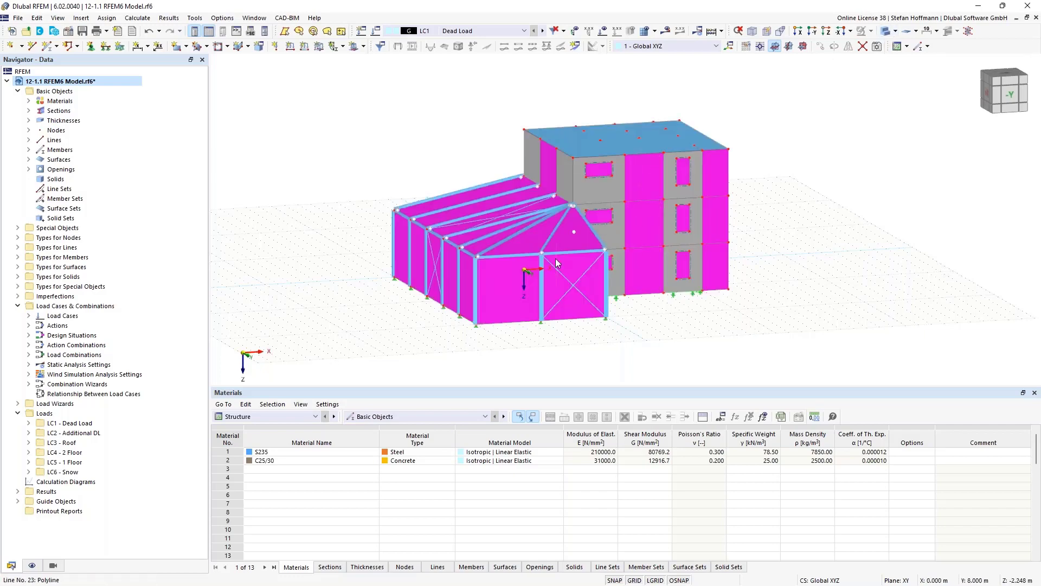
middle_click_drag(635, 192, 627, 292, "ctrl")
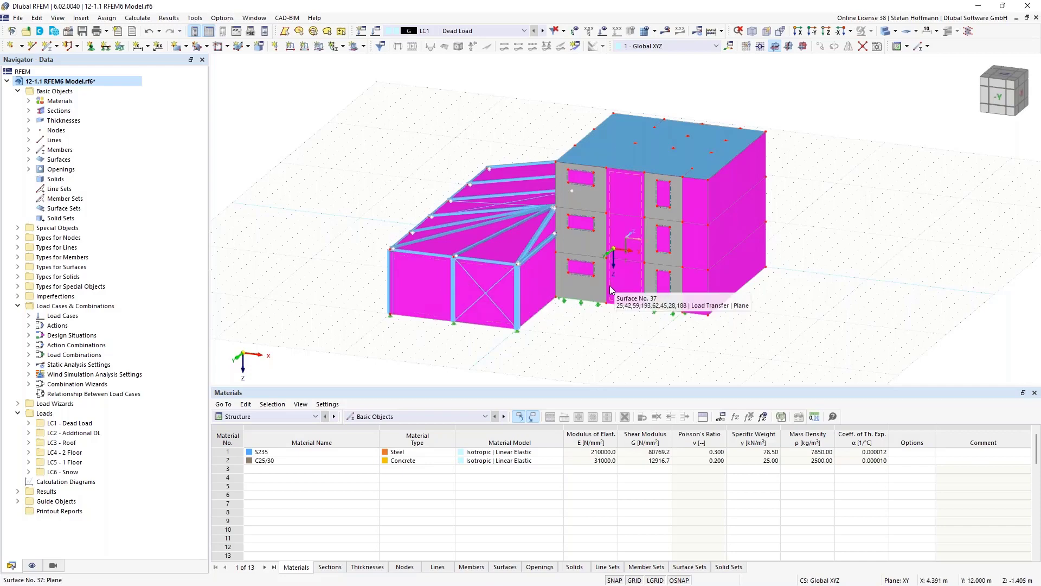
Inspect the load transfer settings of the hall's end wall surface, including the members excluded from the load transfer
double_click(434, 290)
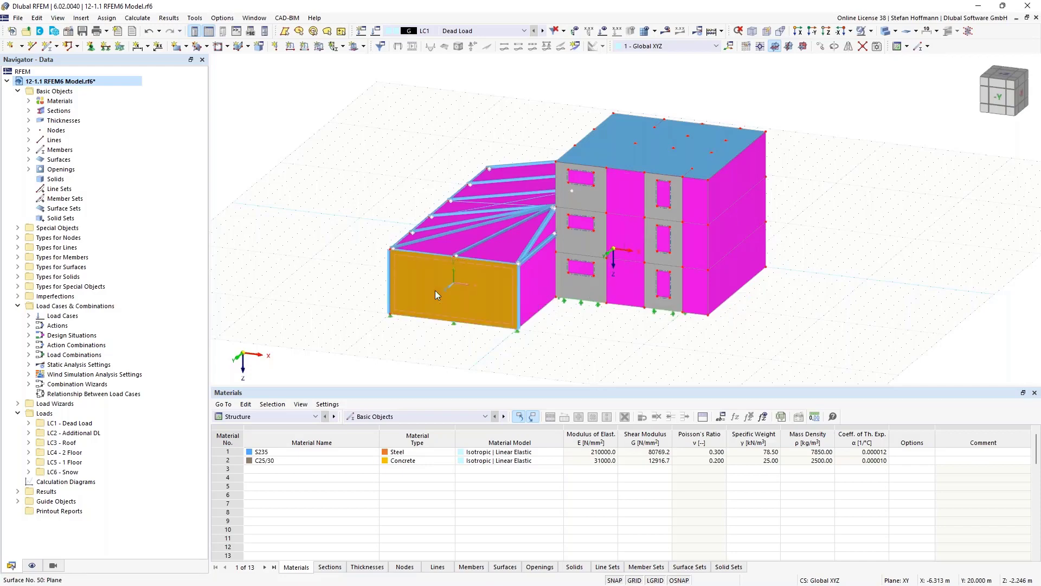
left_click(257, 122)
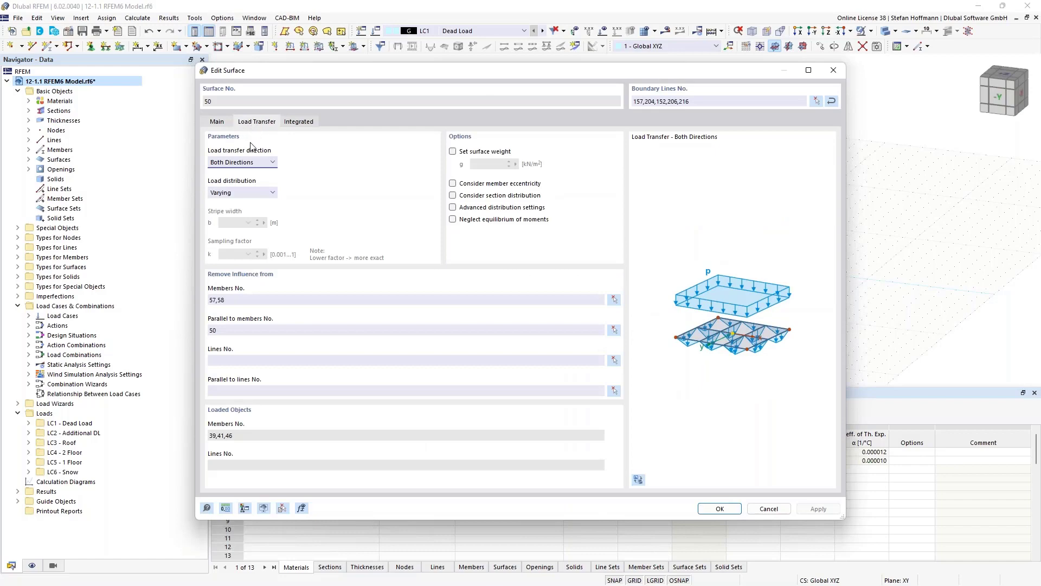
left_click_drag(230, 300, 194, 300)
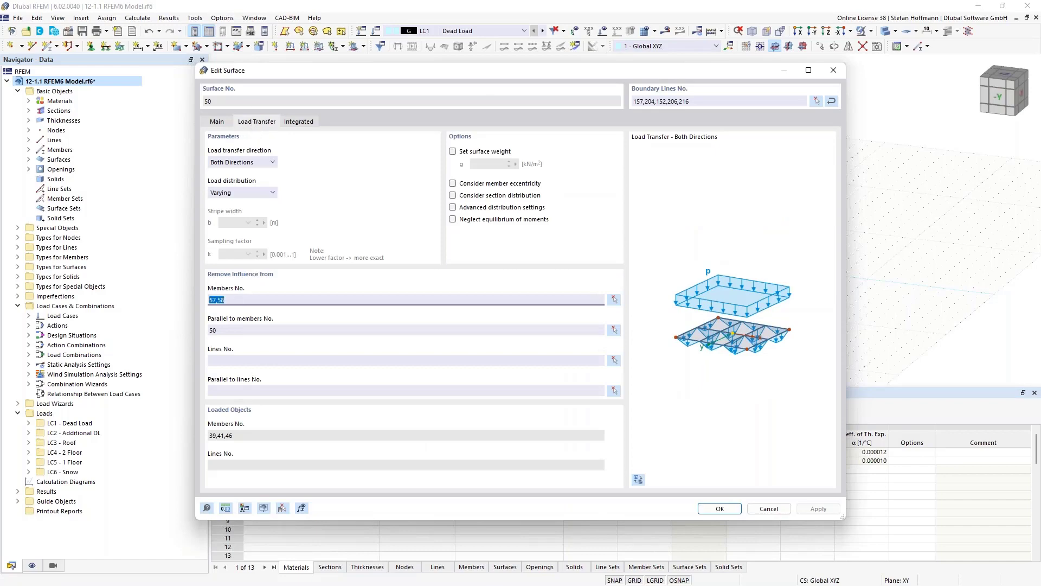
key("Return")
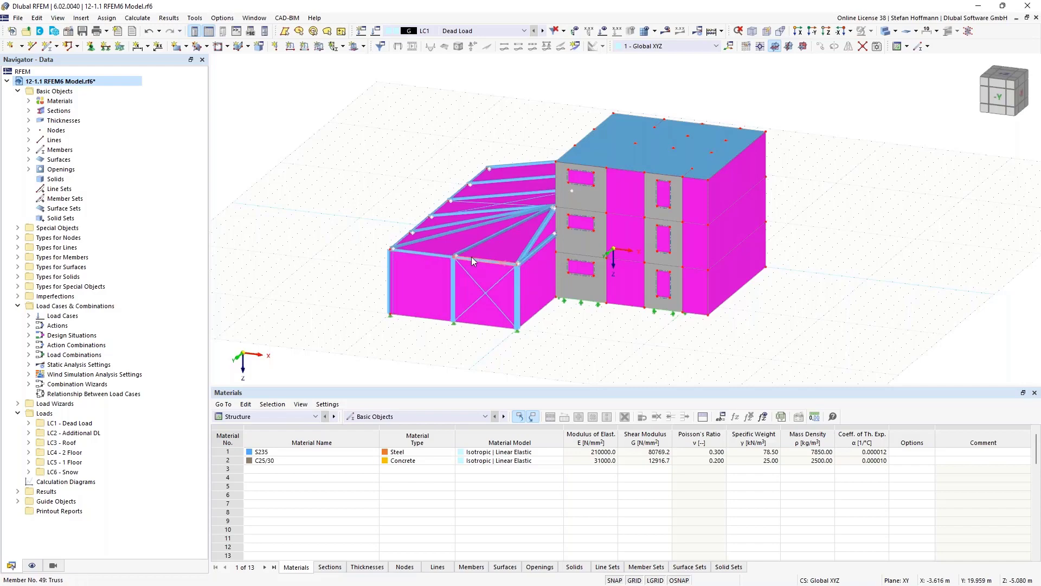
mouse_move(472, 258)
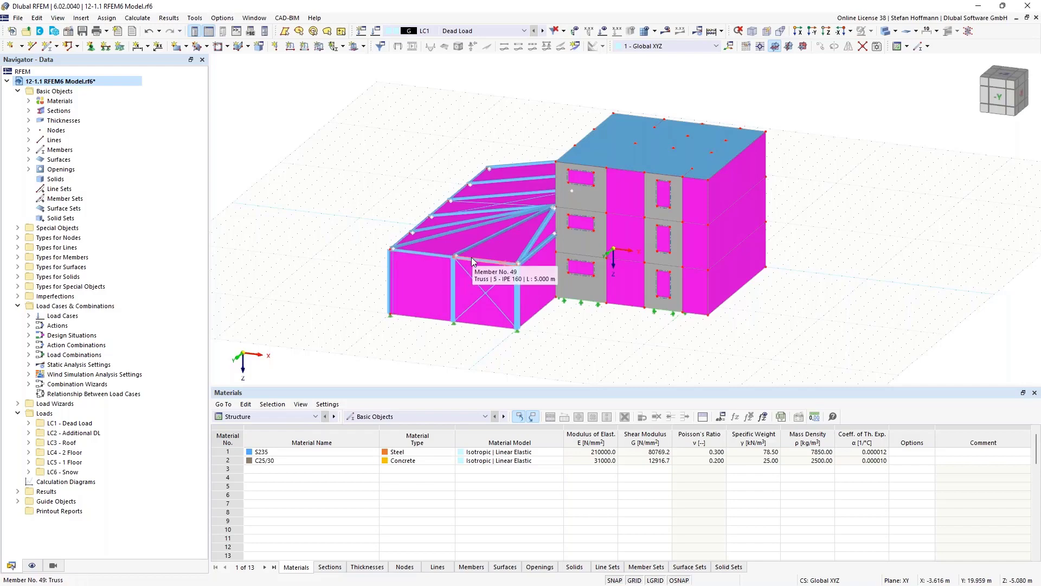
middle_click_drag(471, 258, 539, 182, "ctrl")
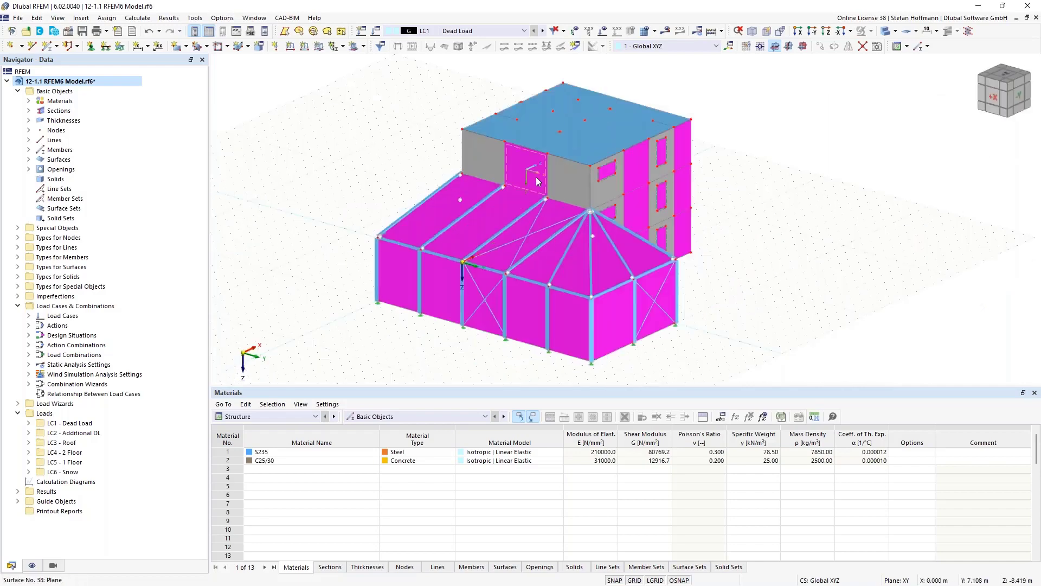
Open the base data of 12-1.1 RFEM6 Model and check the activated add-ons and the location parameters
right_click(87, 81)
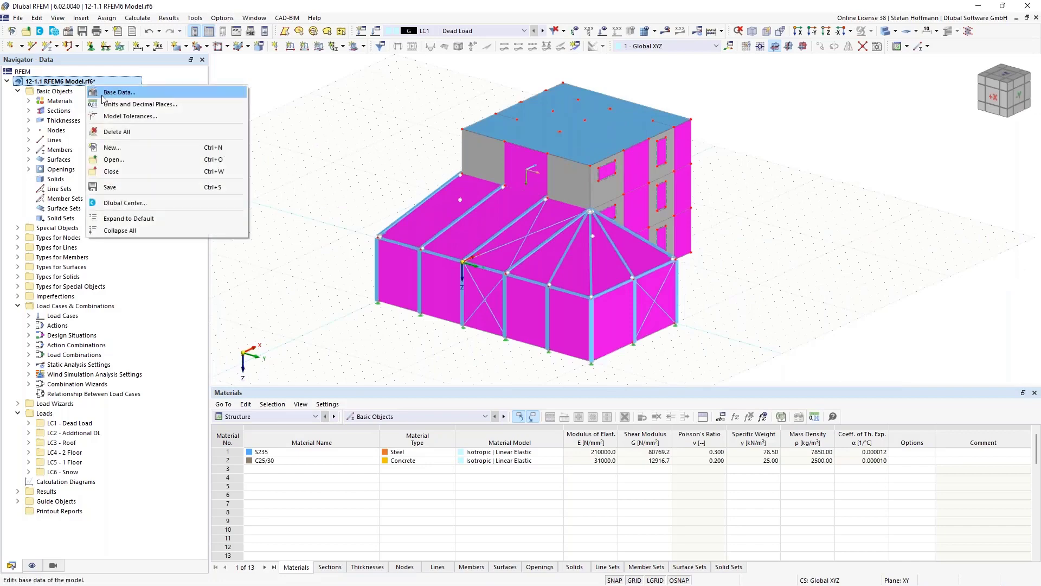
left_click(119, 93)
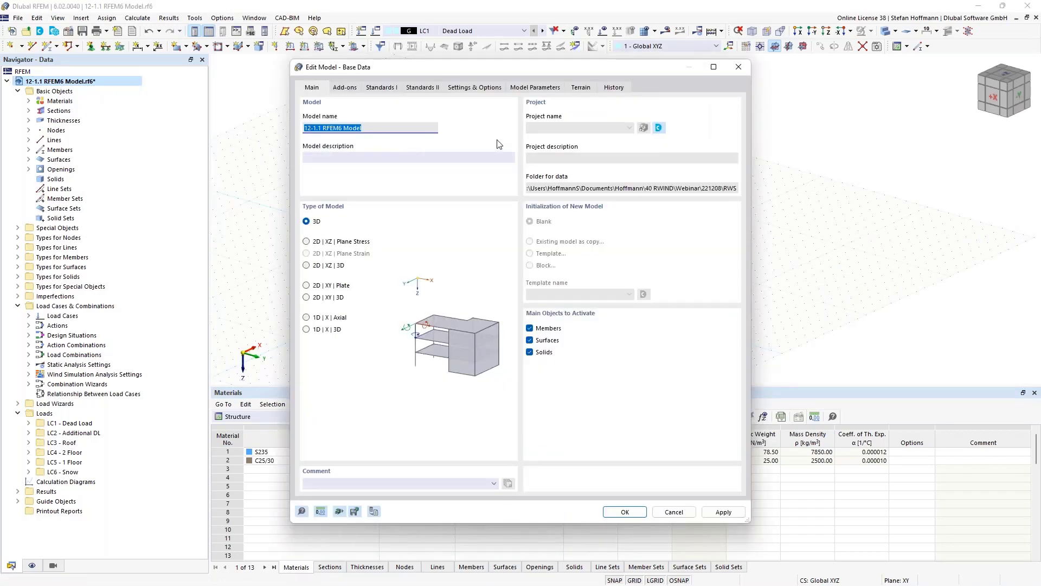
left_click(351, 88)
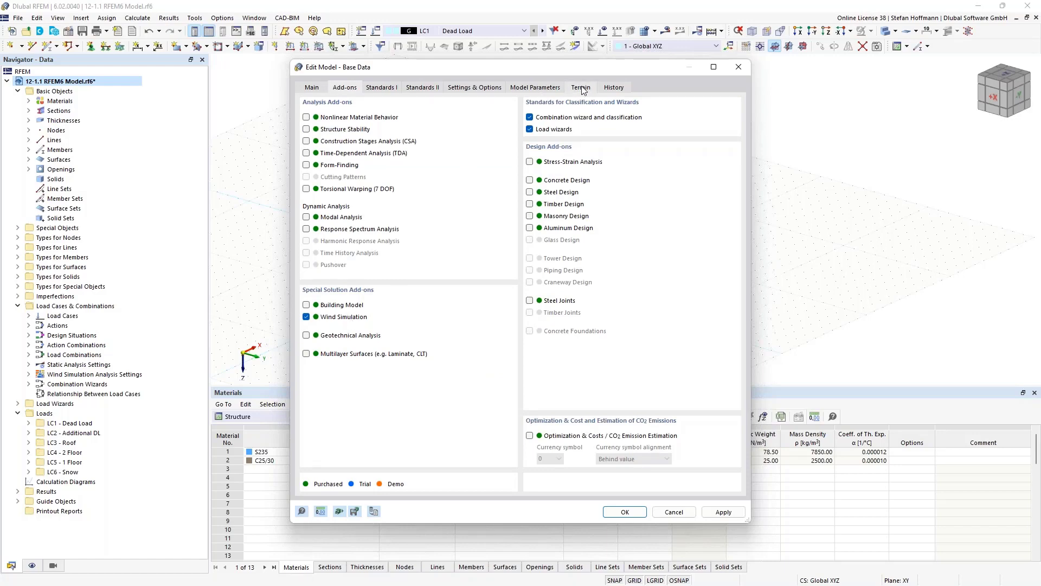
left_click(557, 90)
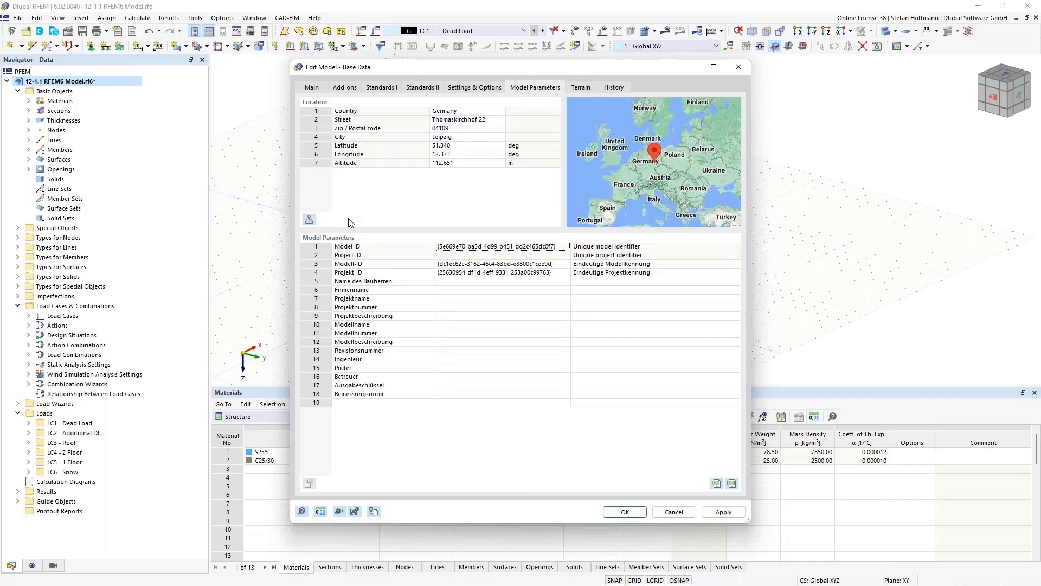
Try the terrain definitions Horizontal Plane, Inclined Plane and Table, reset the terrain to undefined, and cancel the base data changes
left_click(586, 90)
left_click(362, 128)
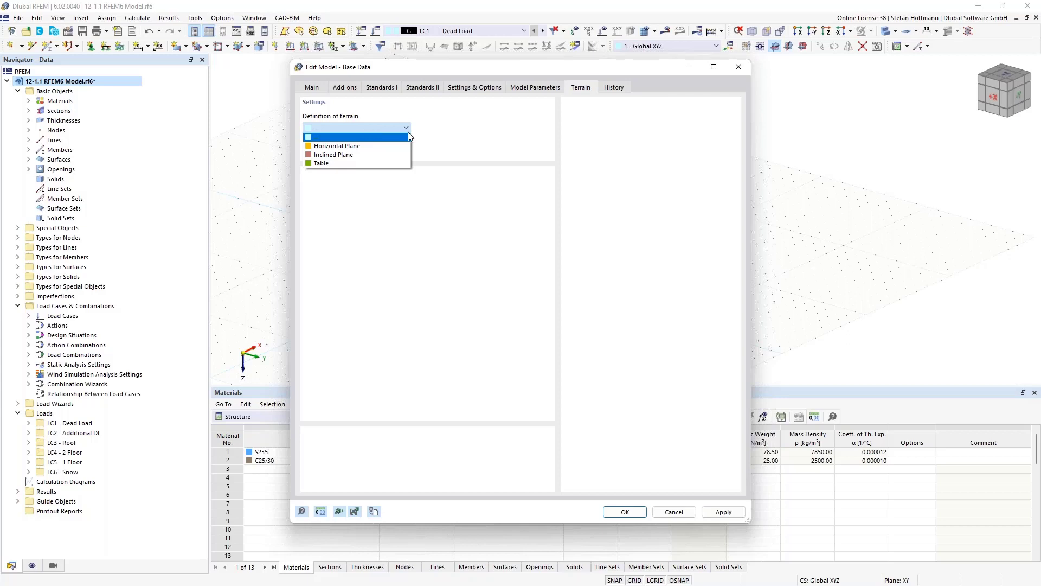
left_click(377, 147)
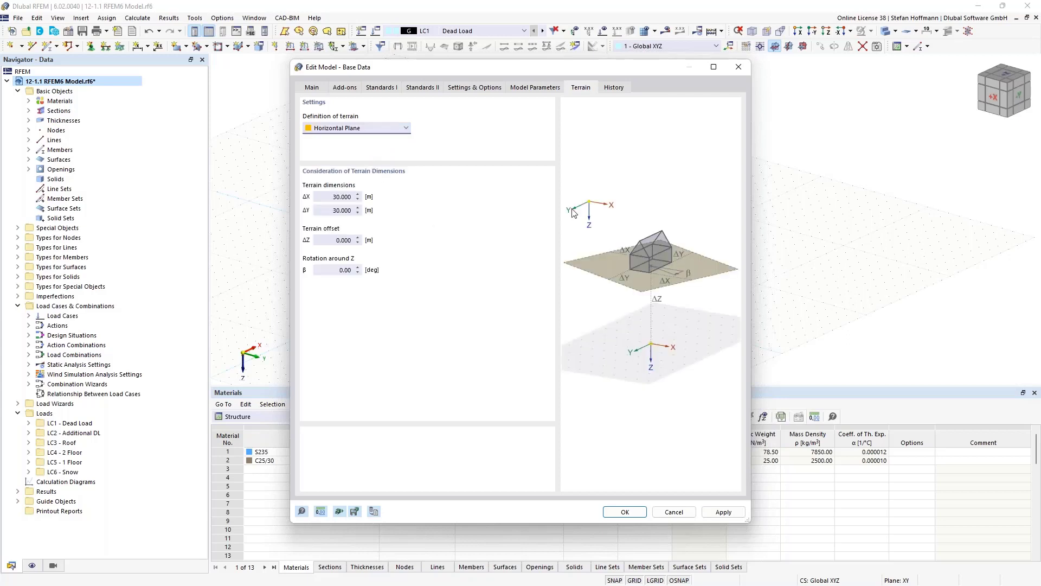
left_click(374, 130)
left_click(350, 155)
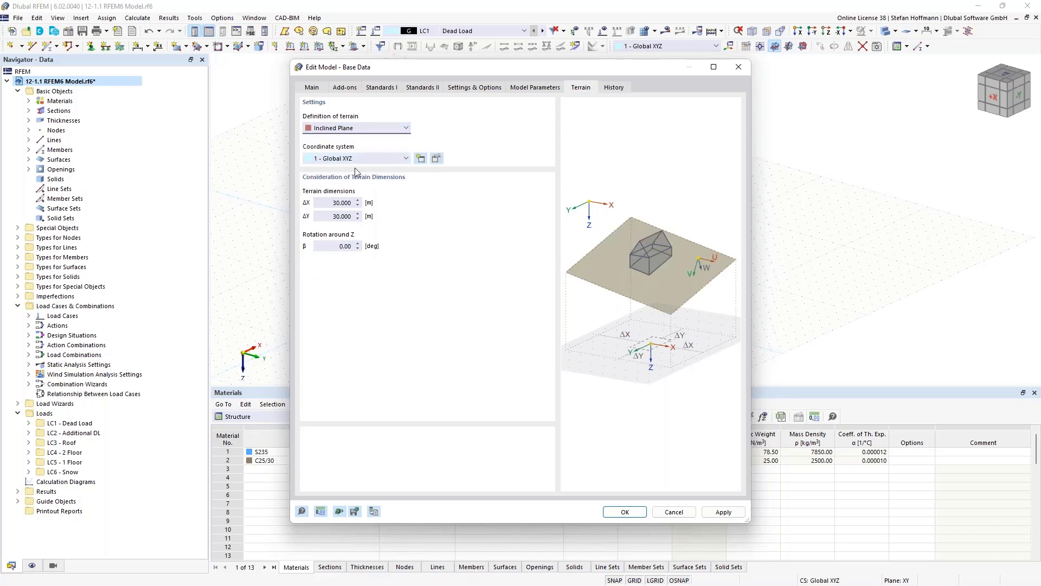
left_click(345, 129)
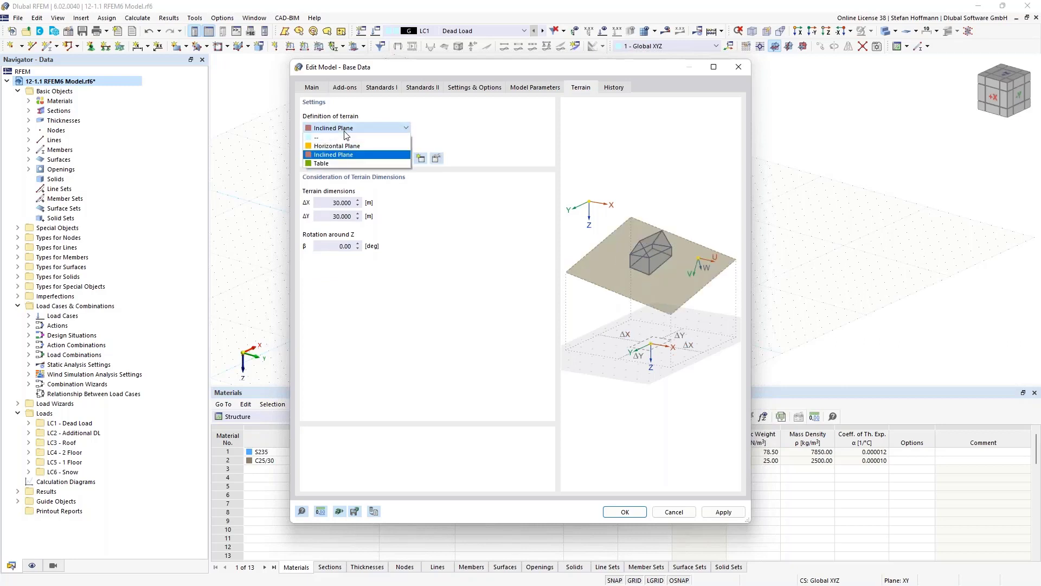
left_click(341, 163)
left_click(621, 88)
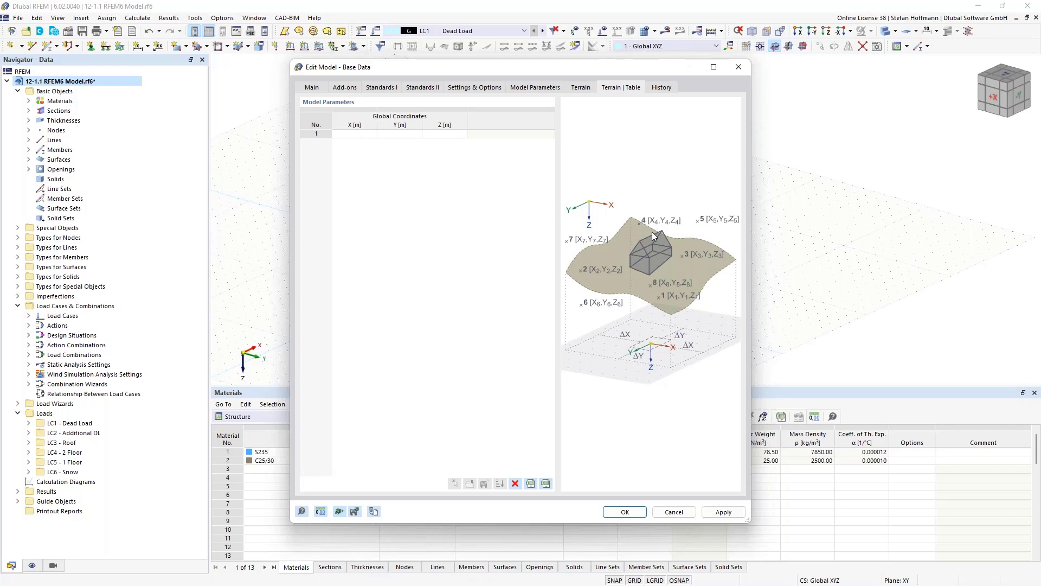
left_click(582, 88)
left_click(360, 129)
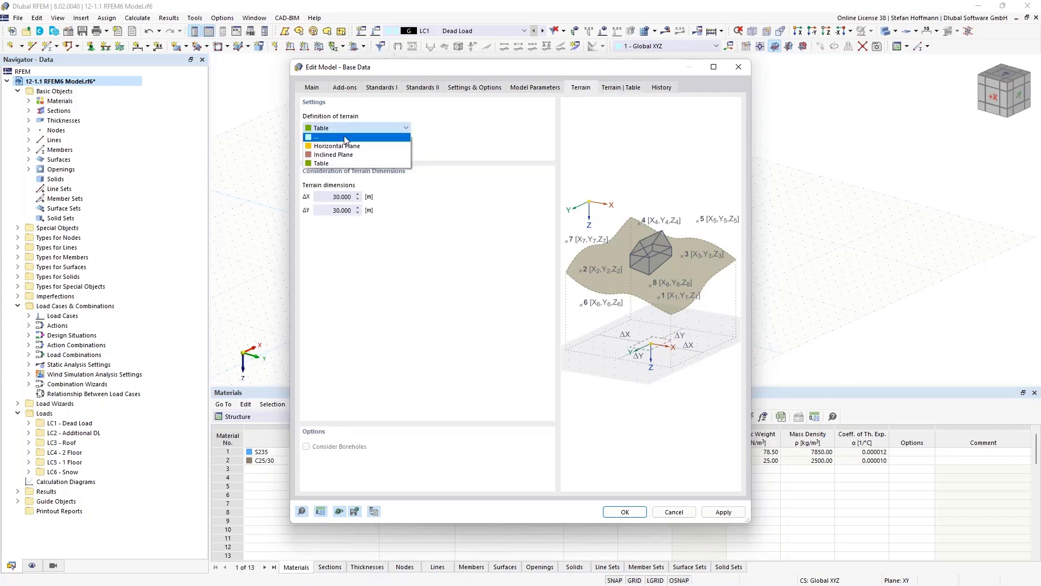
left_click(336, 136)
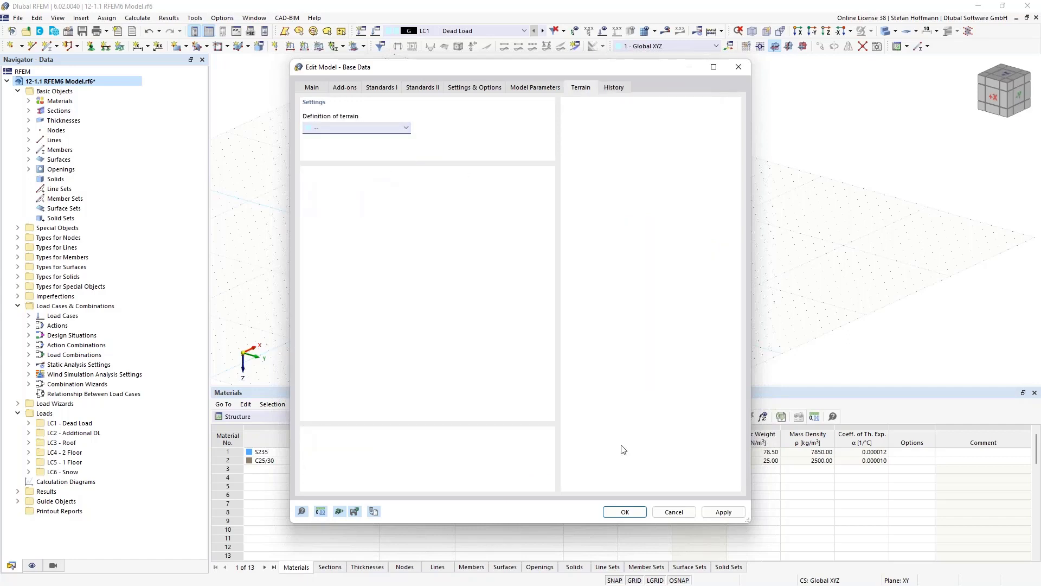
left_click(672, 511)
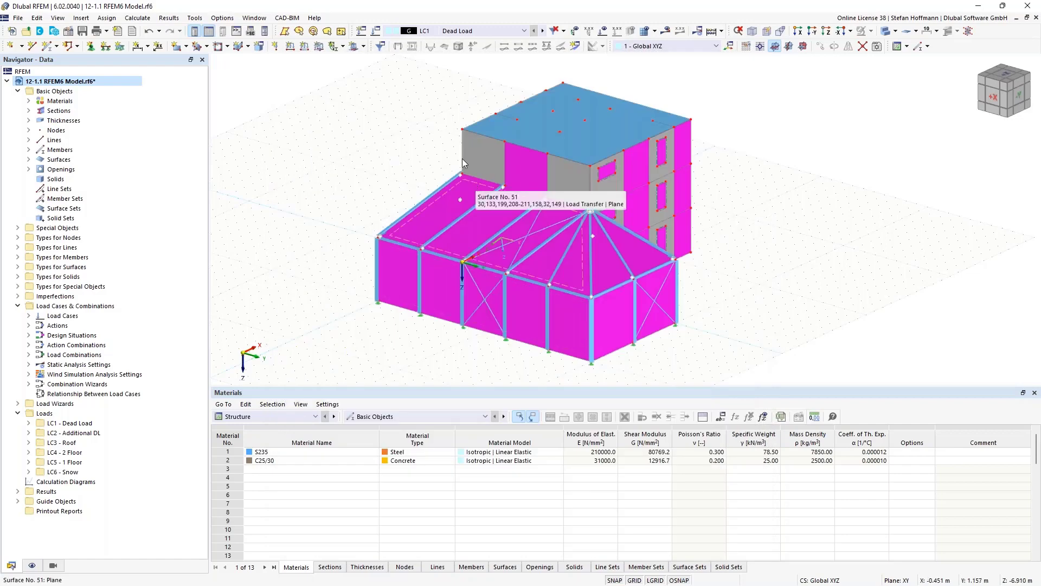
Create load case LC7 with the action category Wind and the analysis type Wind Simulation
left_click(360, 34)
left_click(377, 261)
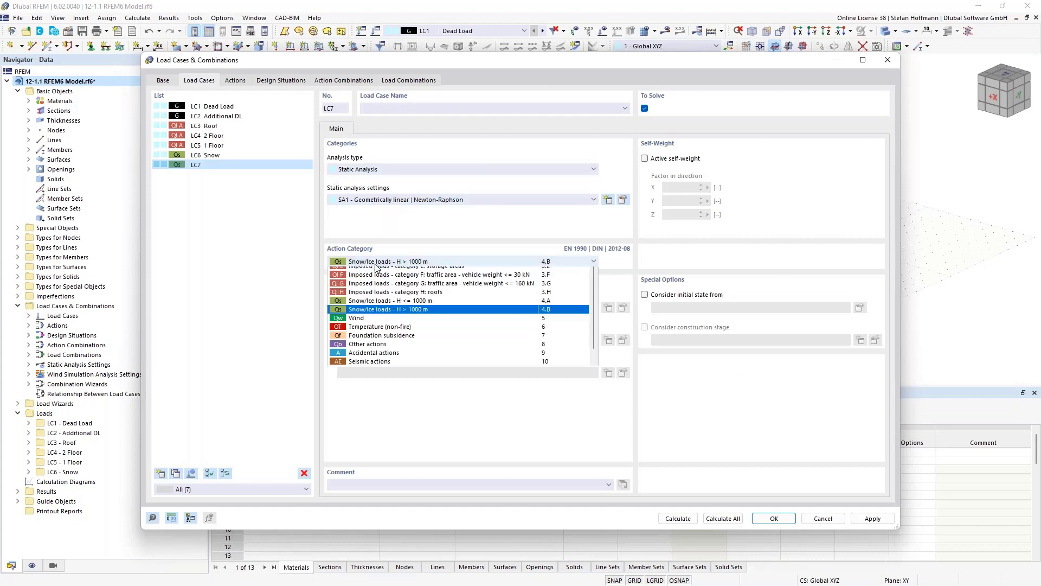
left_click(364, 170)
left_click(355, 188)
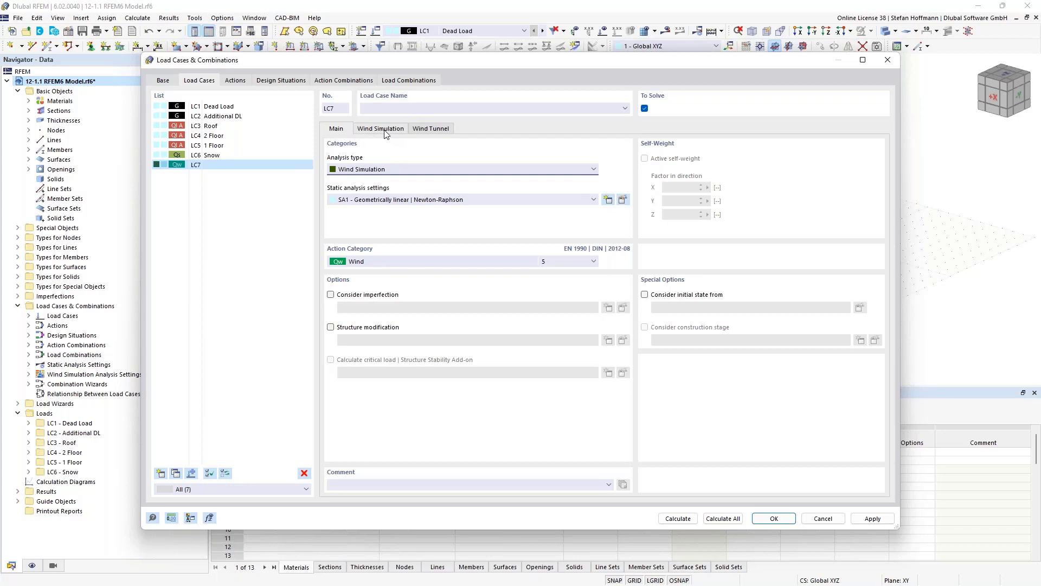
Inspect LC7's wind simulation analysis settings WA1, including simulation type, steady flow parameters, residue monitoring and relaxation factors, and close them unchanged
left_click(385, 133)
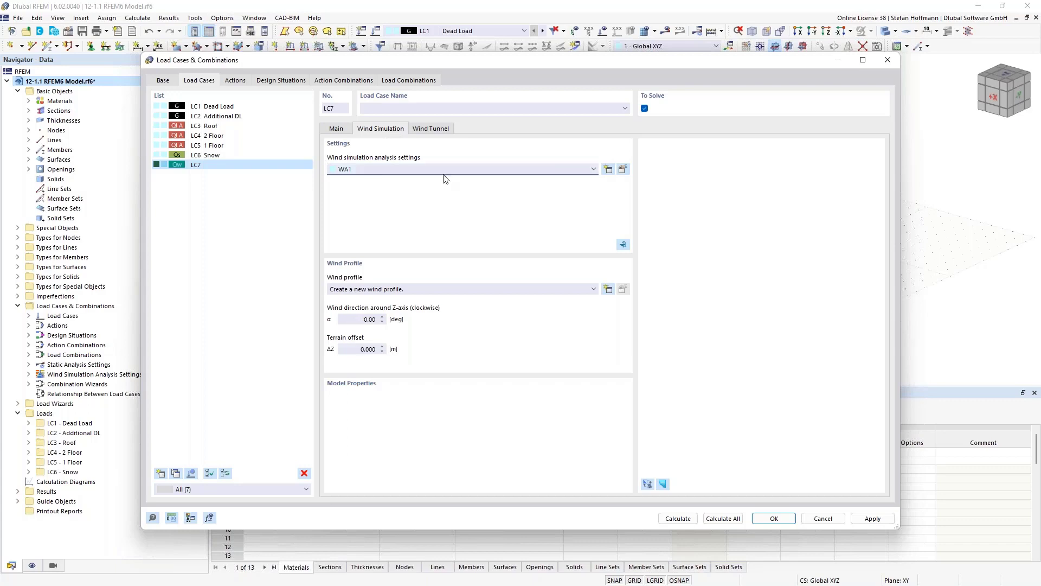
left_click(624, 170)
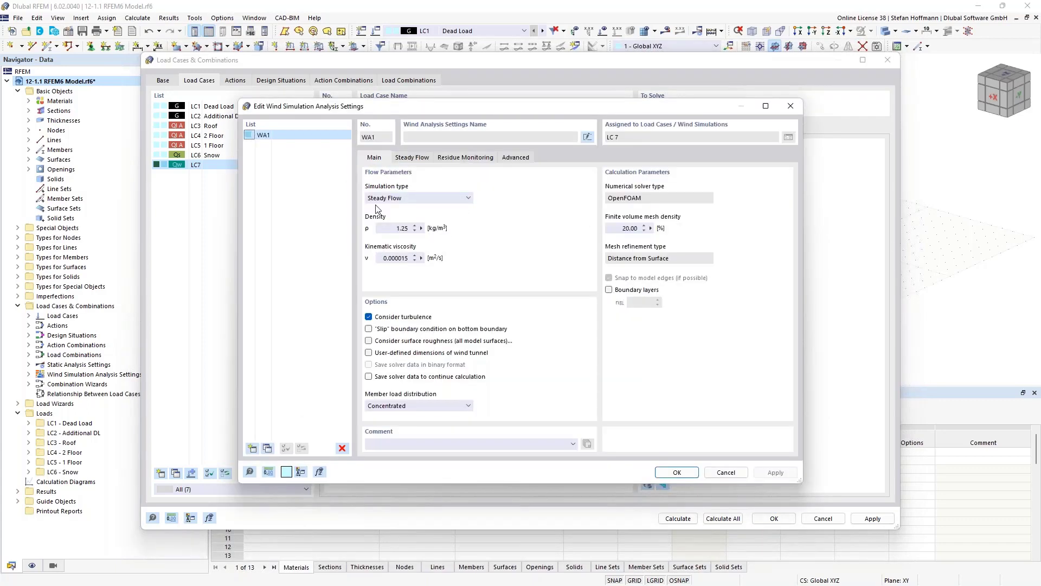
left_click(423, 199)
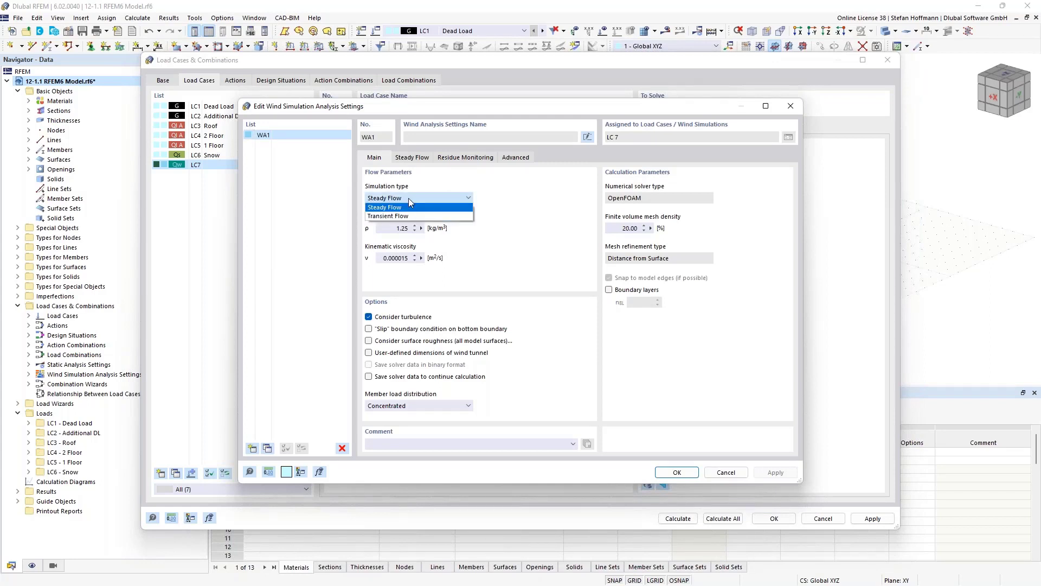
left_click(408, 198)
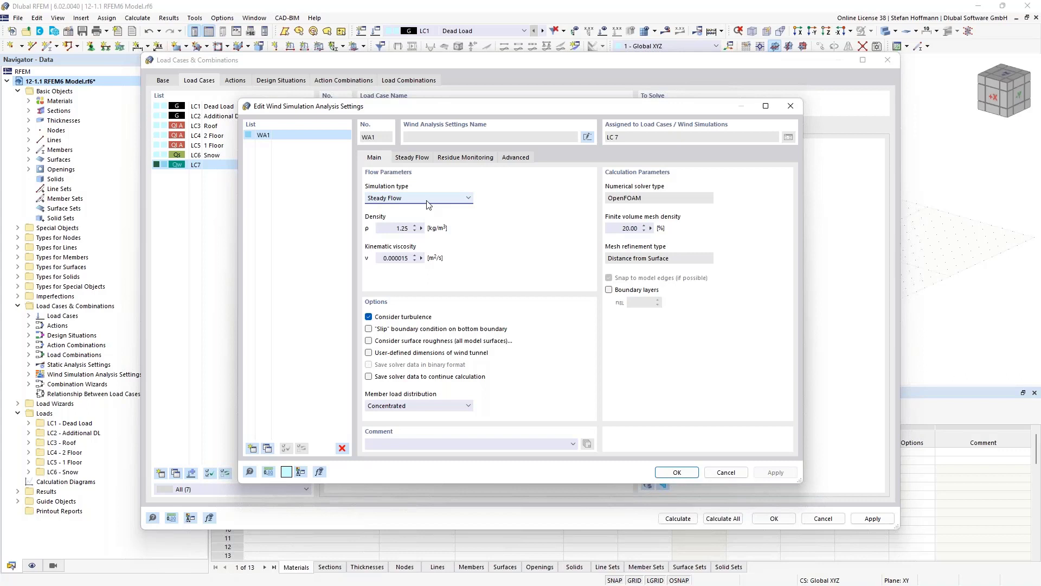
key("Tab")
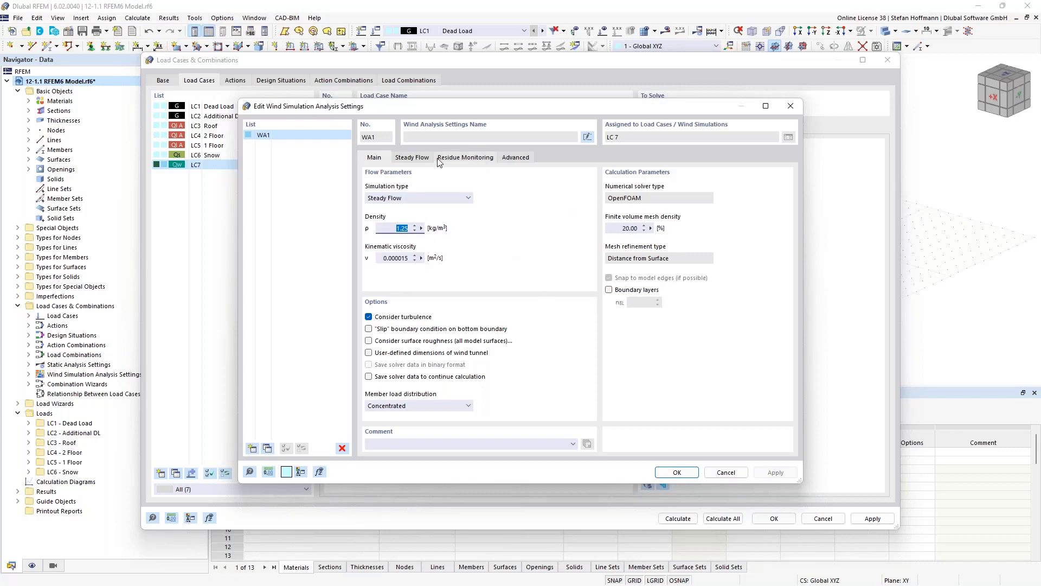
left_click(414, 159)
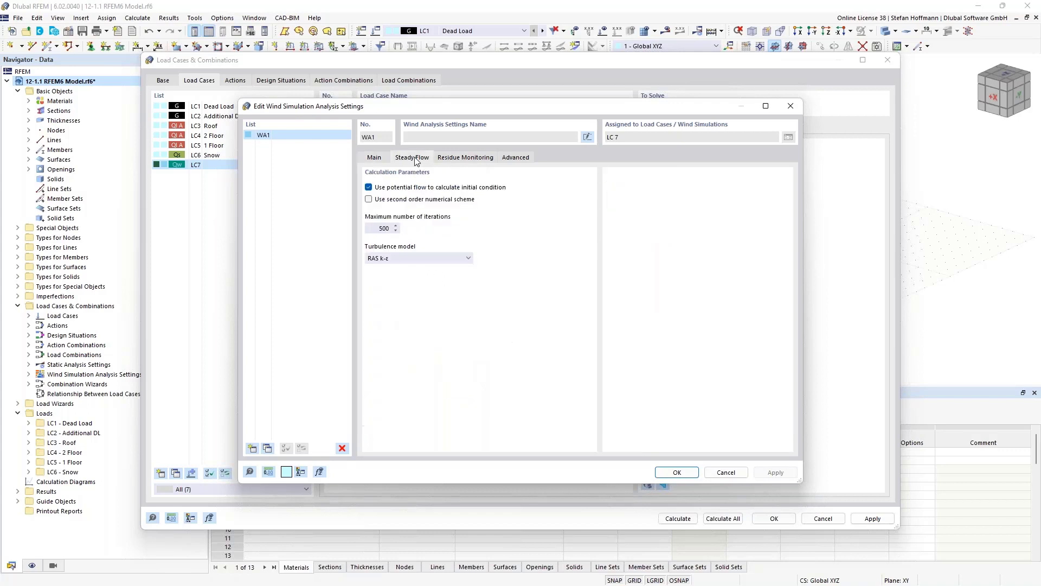
double_click(384, 228)
left_click(423, 259)
left_click(422, 259)
left_click(464, 159)
left_click(503, 158)
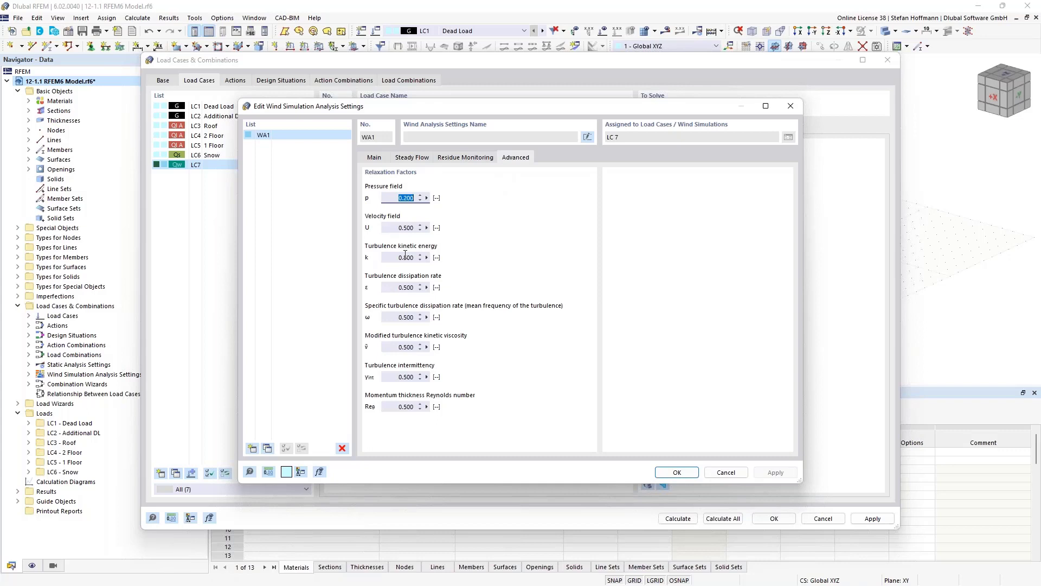
left_click(795, 107)
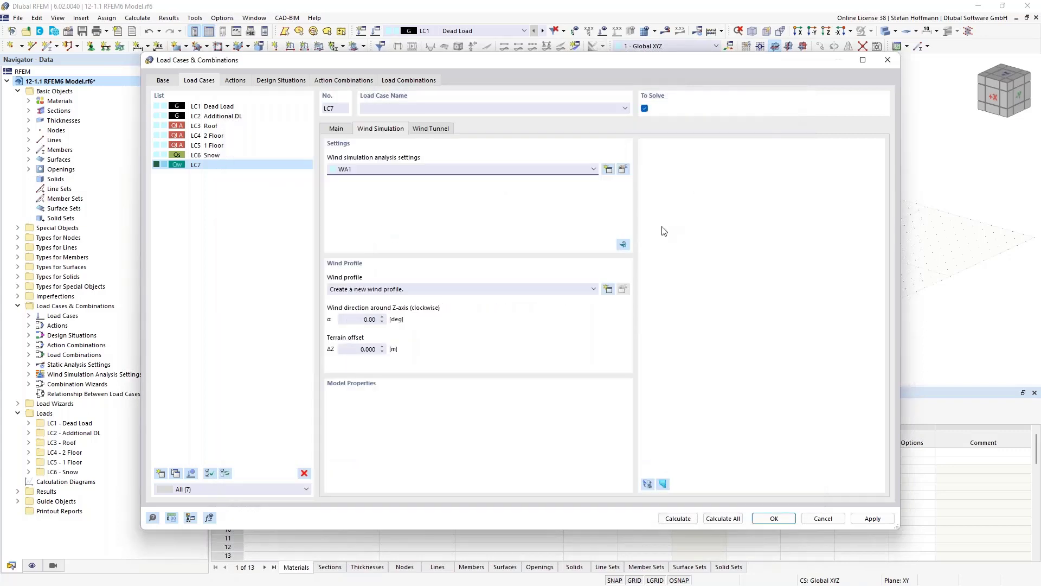
Try to open the wind simulation load case LC7 in RWIND, agreeing to save the dialog's changes
left_click(623, 245)
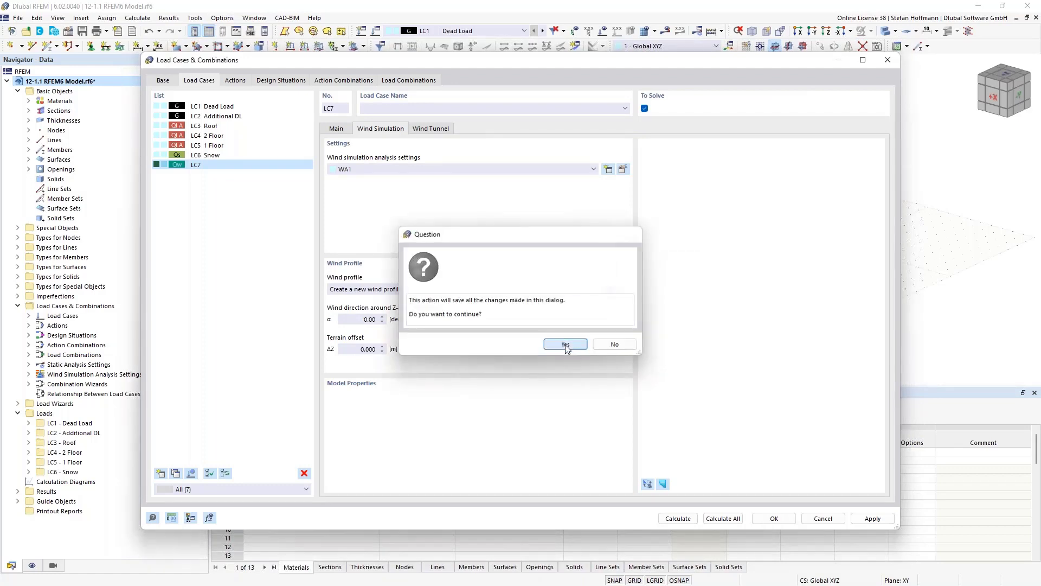
left_click(565, 345)
left_click(615, 367)
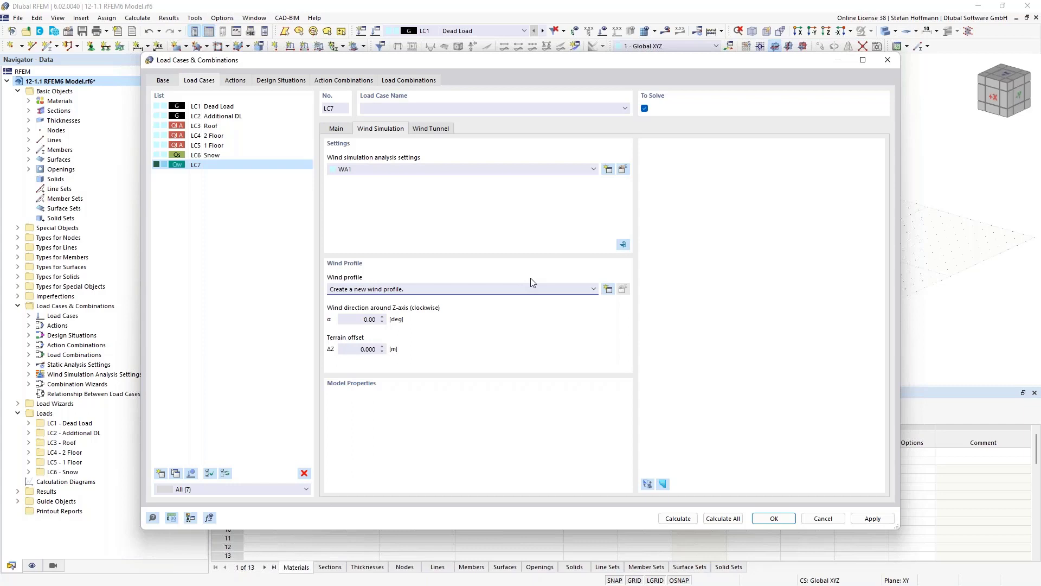
Create a wind profile for LC7 according to EN 1991 | DIN | 2019-04, reviewing its tabulated wind velocities and turbulence intensities
left_click(608, 289)
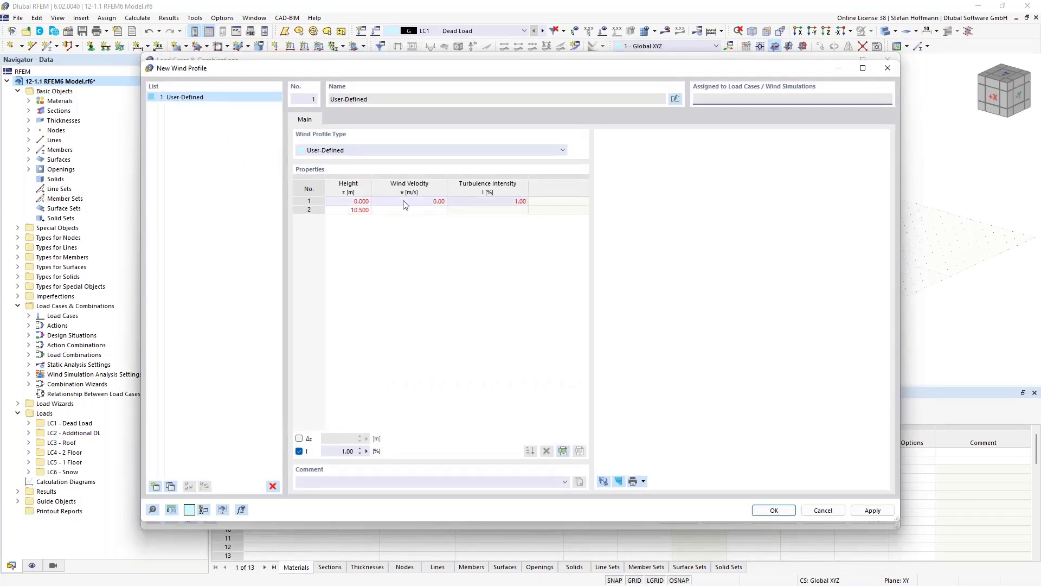
left_click(395, 153)
left_click(379, 172)
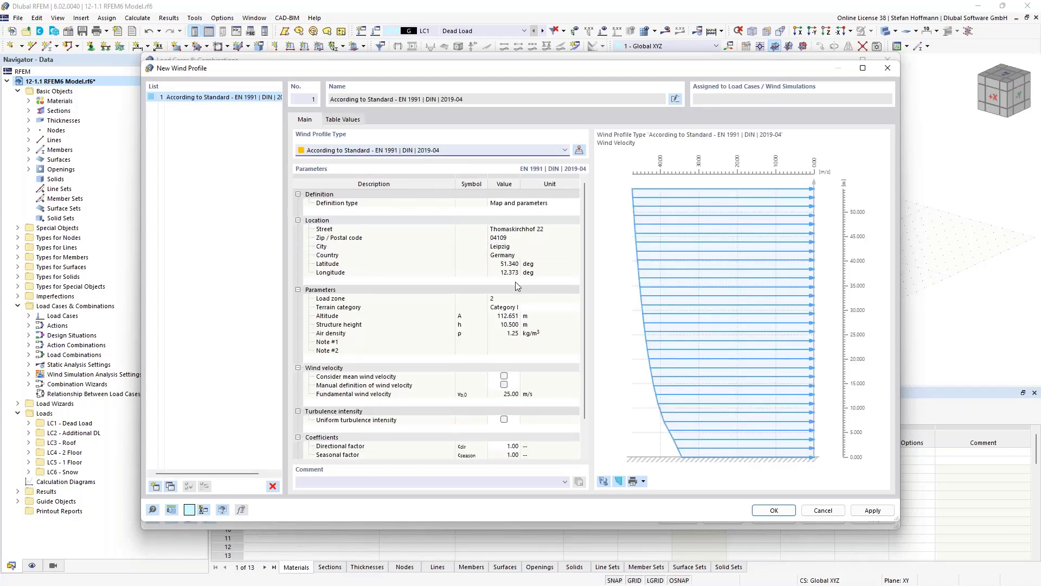
left_click(353, 120)
left_click_drag(417, 166, 431, 297)
left_click_drag(515, 166, 519, 296)
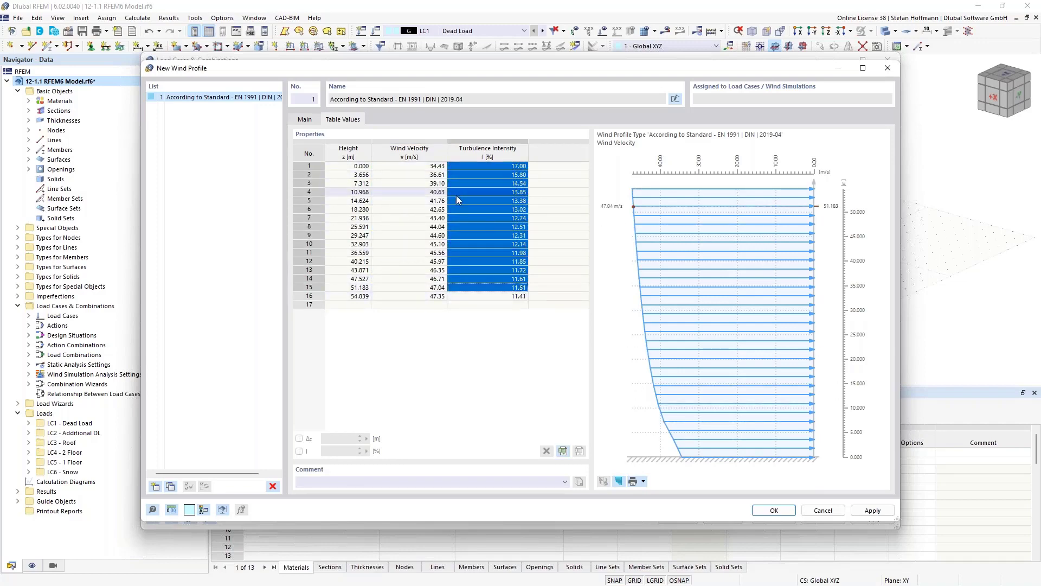
left_click(518, 166)
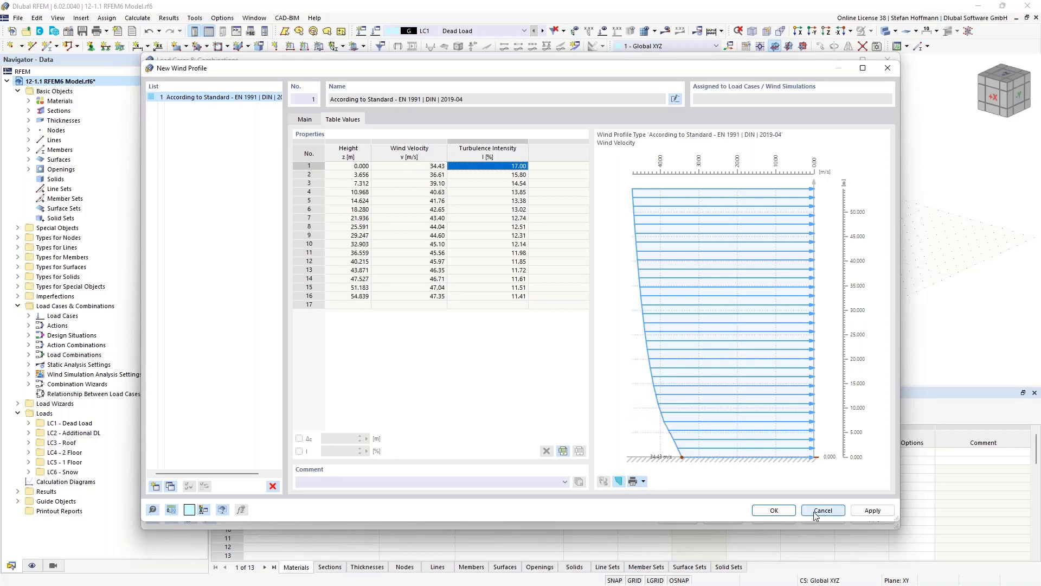
left_click(781, 514)
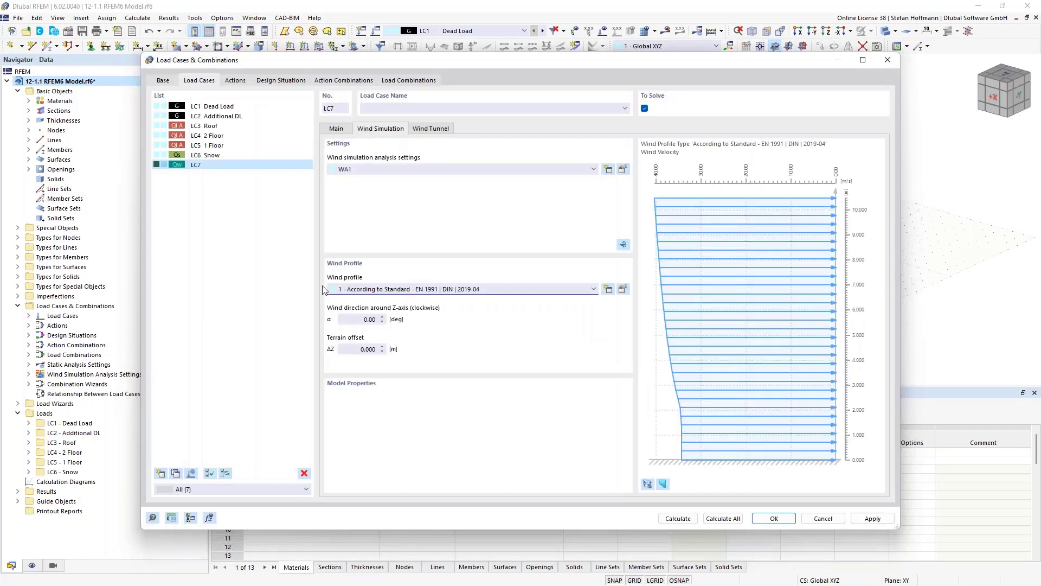
Check LC7's wind direction and wind tunnel dimensions, and confirm the load case
left_click(387, 322)
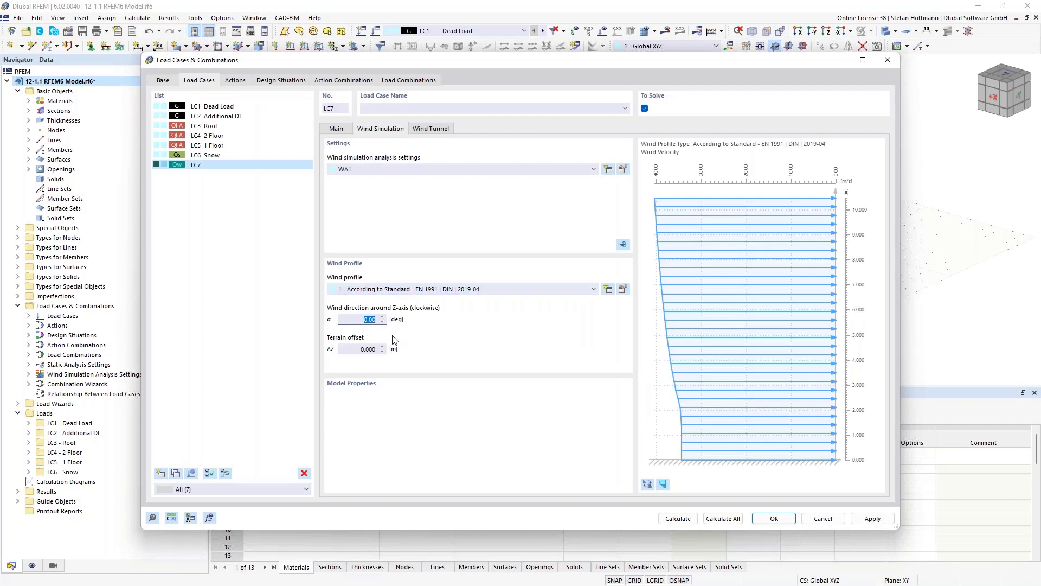
left_click(426, 130)
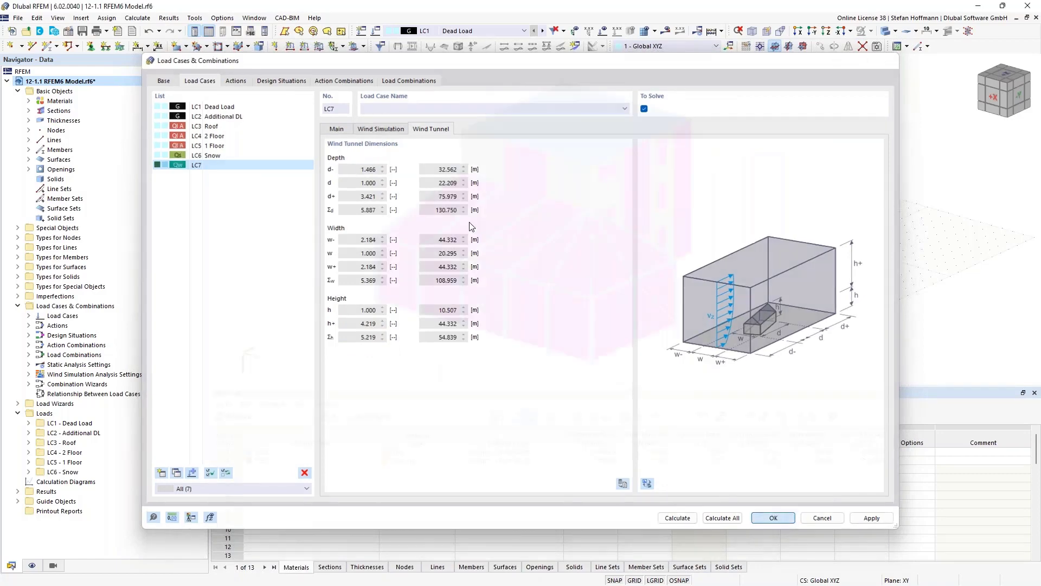
key("Return")
scroll(467, 223, "up", 5)
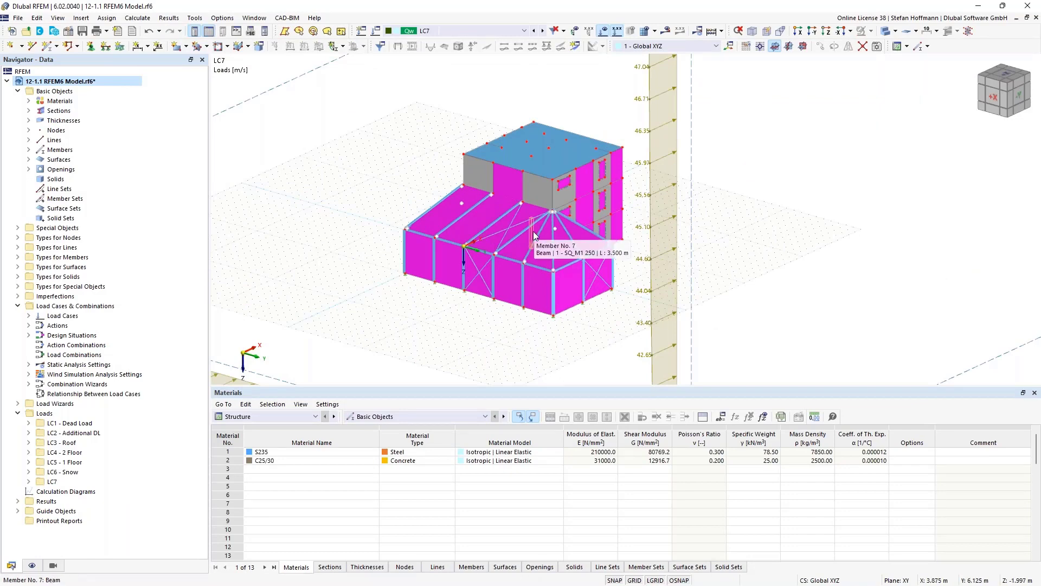
scroll(547, 238, "up", 6)
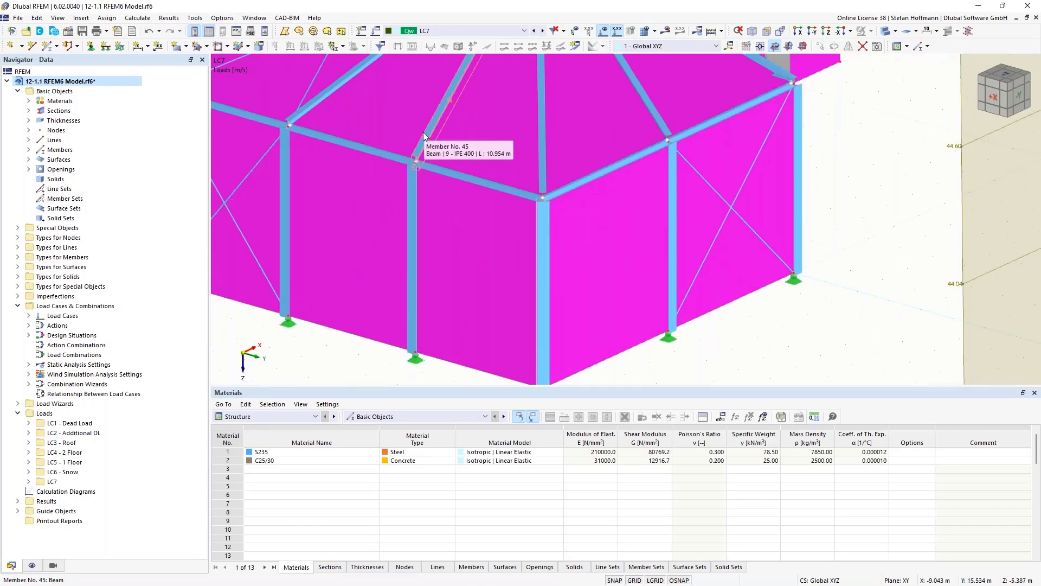
scroll(424, 136, "down", 1)
scroll(412, 124, "down", 3)
scroll(375, 179, "down", 2)
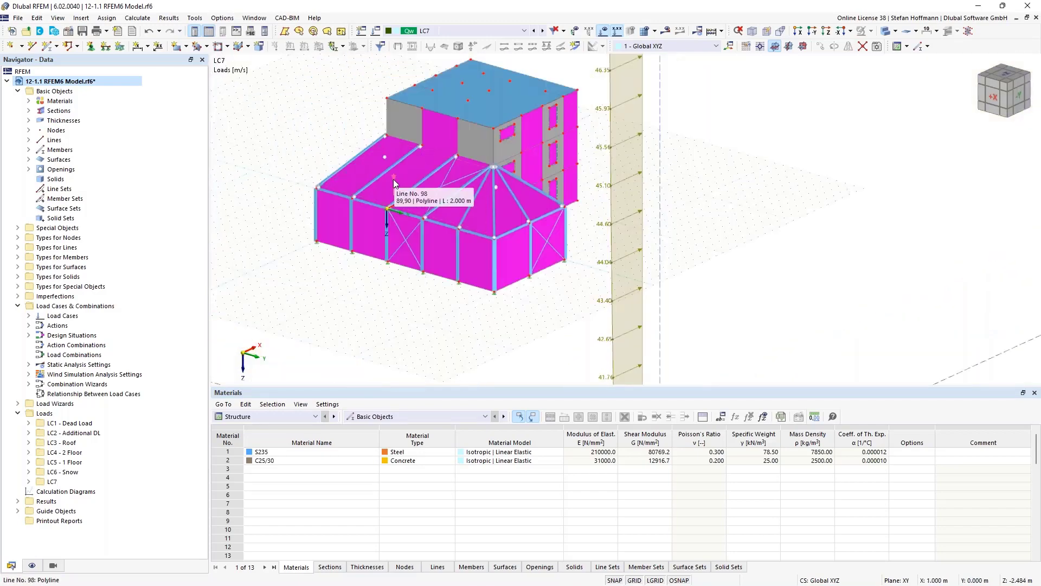
Review the mesh settings for wind simulation, including the level of detail and the option to run RWIND in silent mode, and confirm them
left_click(138, 18)
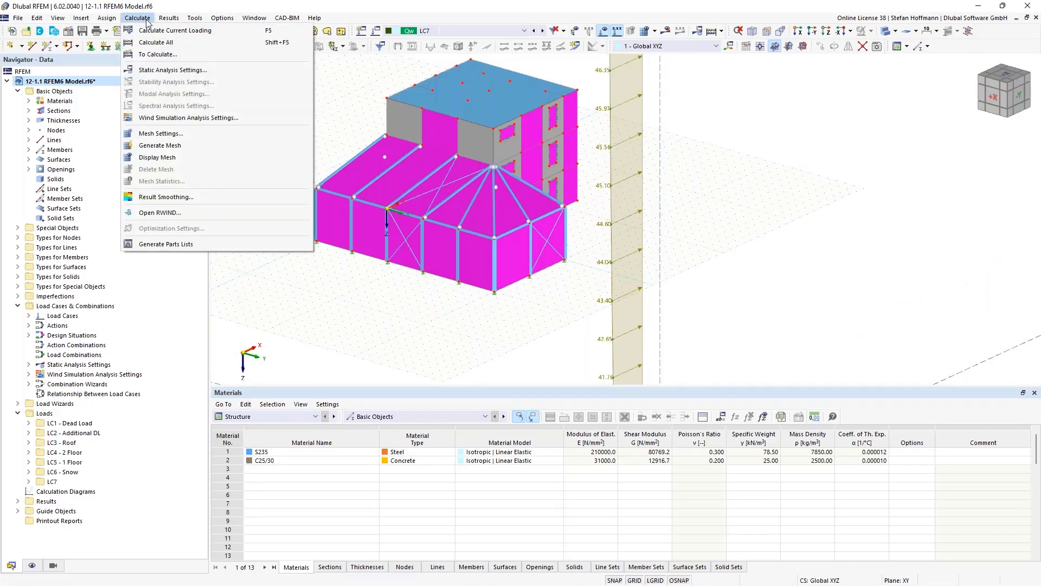
left_click(161, 134)
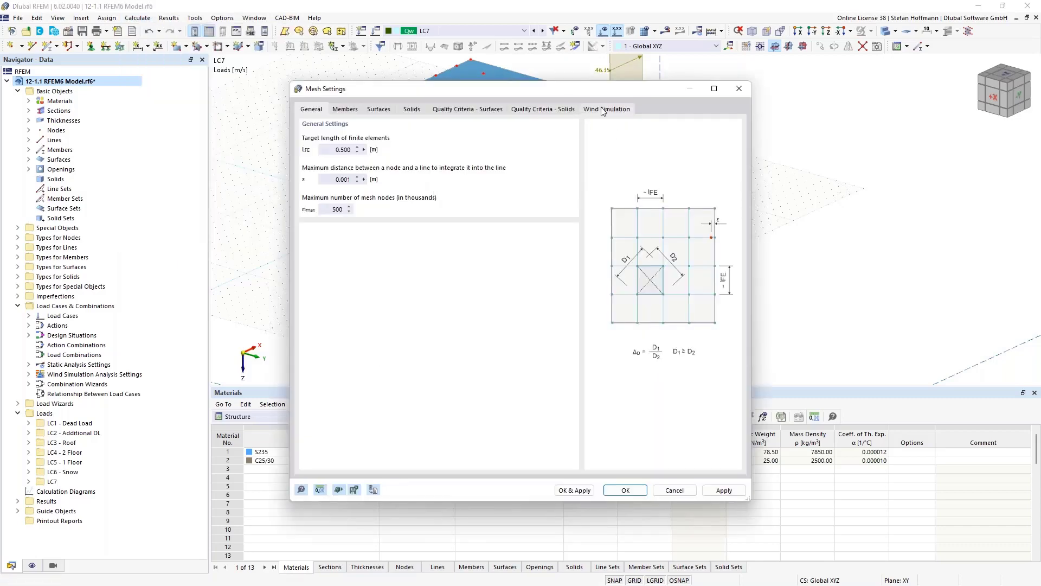
left_click(603, 110)
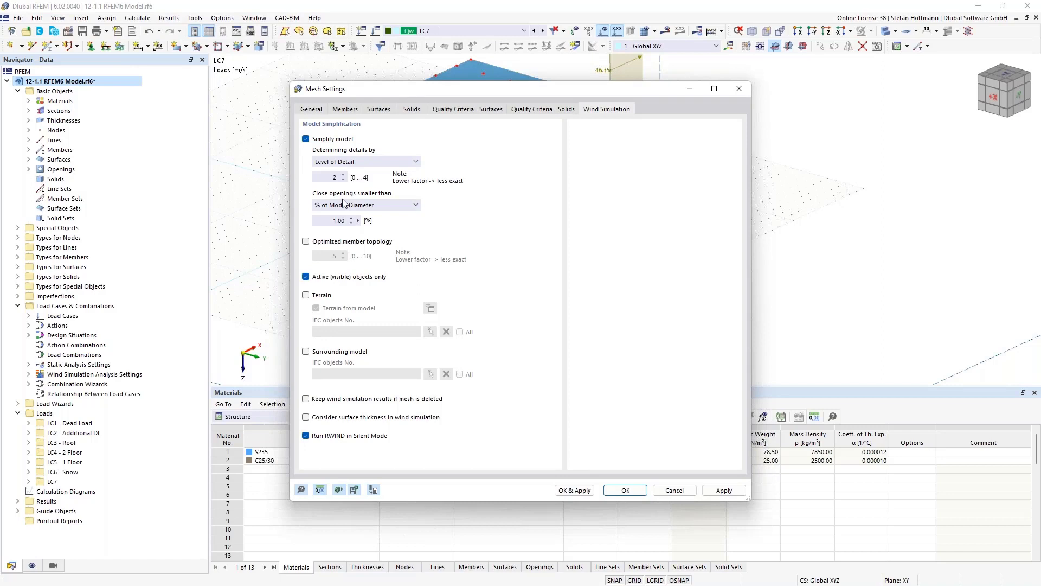
double_click(334, 177)
left_click(323, 437)
left_click(636, 491)
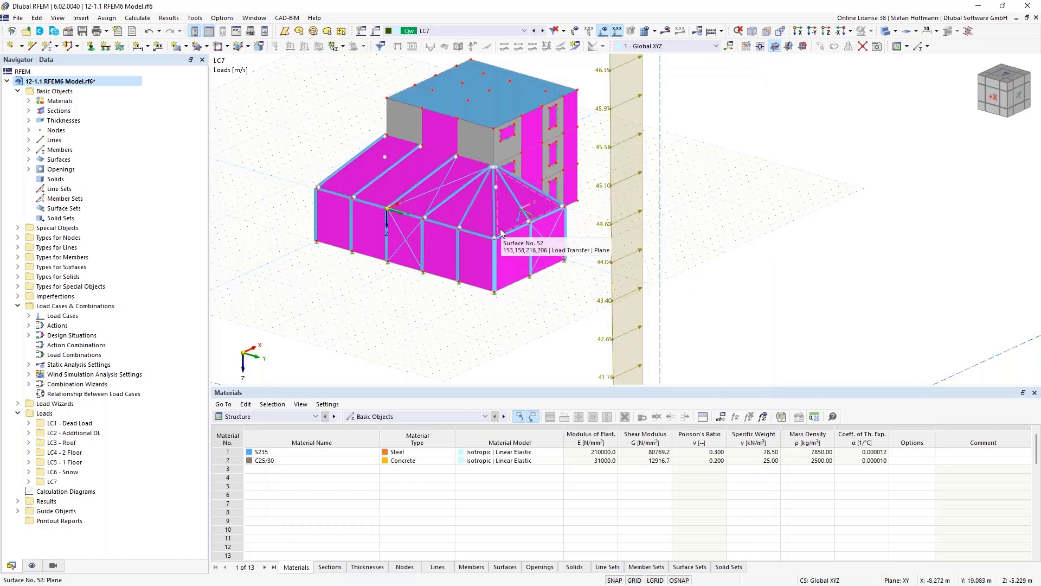
Activate visibility of the beam, truss and tension members by type, and invert it so those members are hidden and the remaining model is shown
left_click(53, 566)
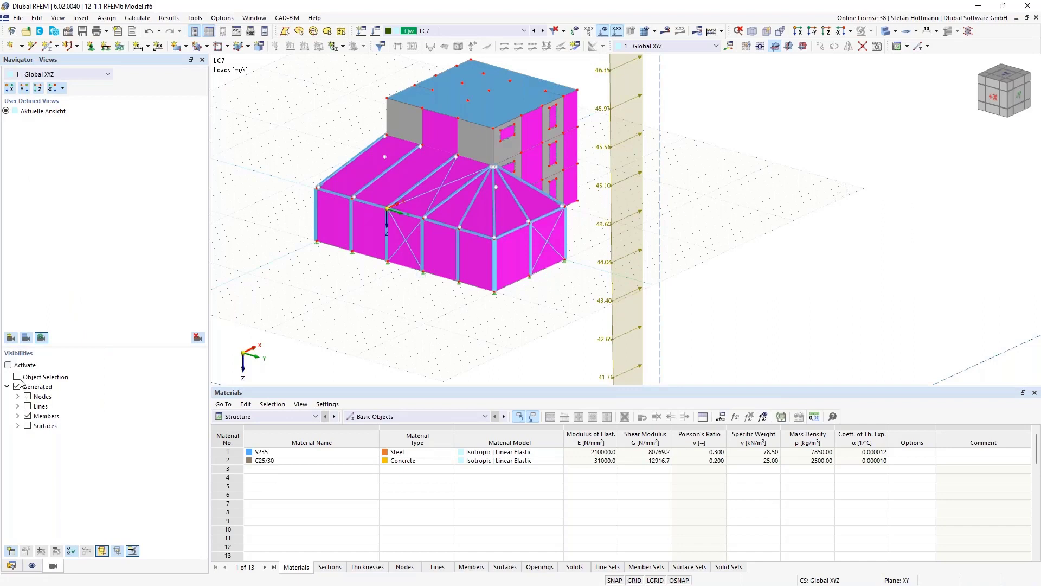
left_click(17, 416)
left_click(28, 445)
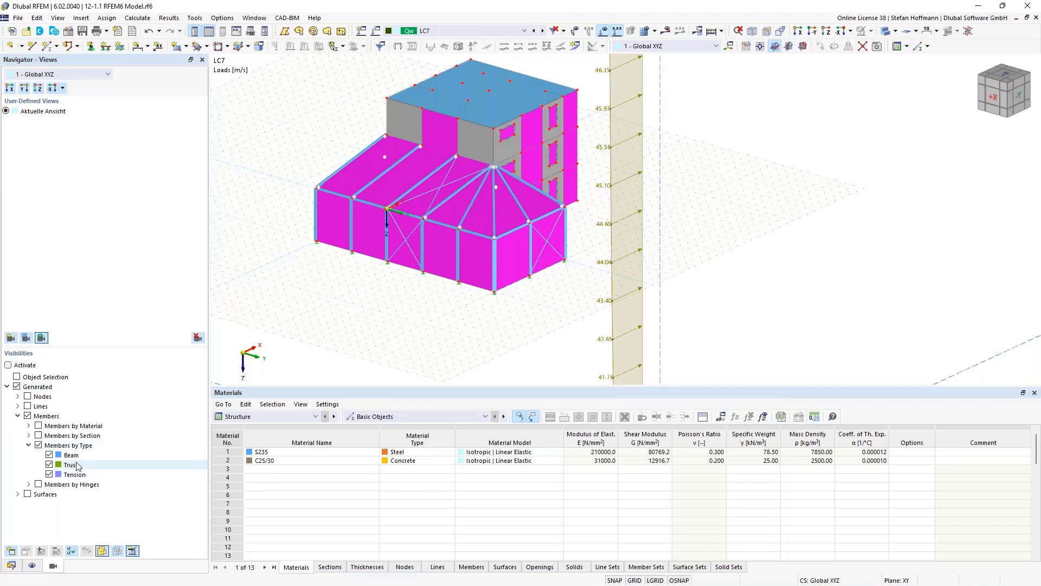
left_click(9, 365)
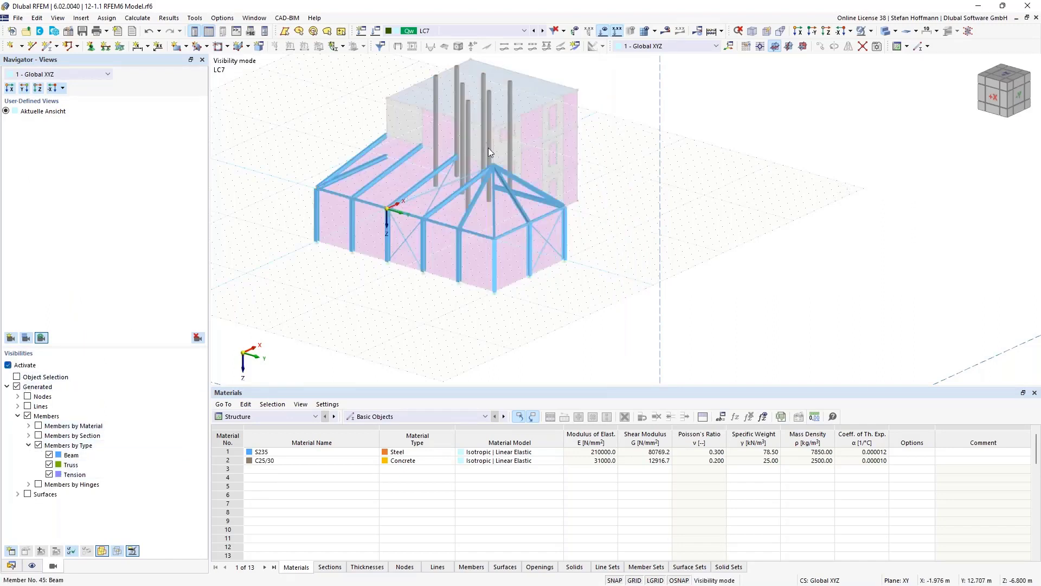
left_click(871, 31)
left_click(887, 86)
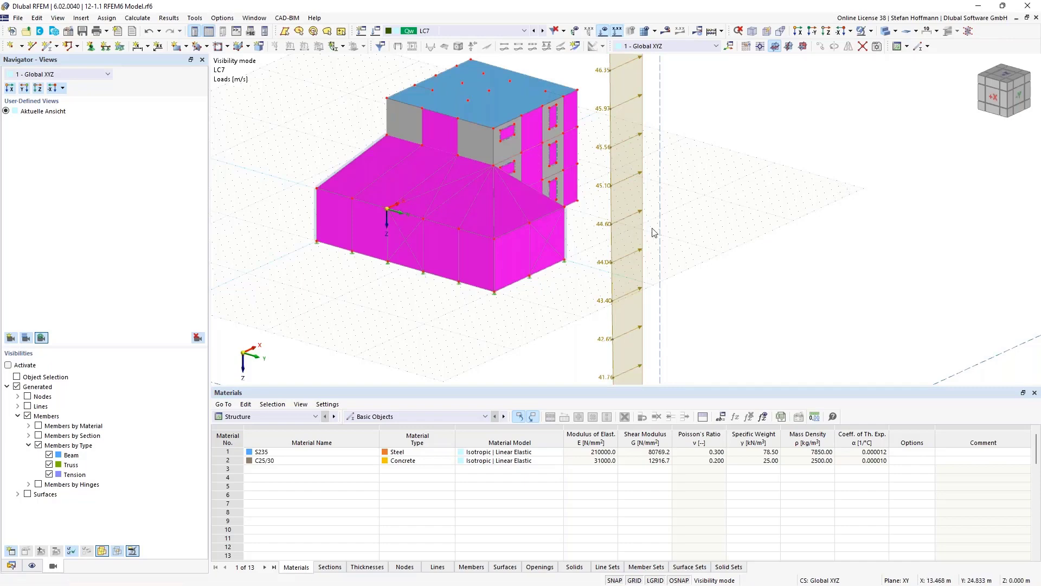
scroll(488, 155, "down", 4)
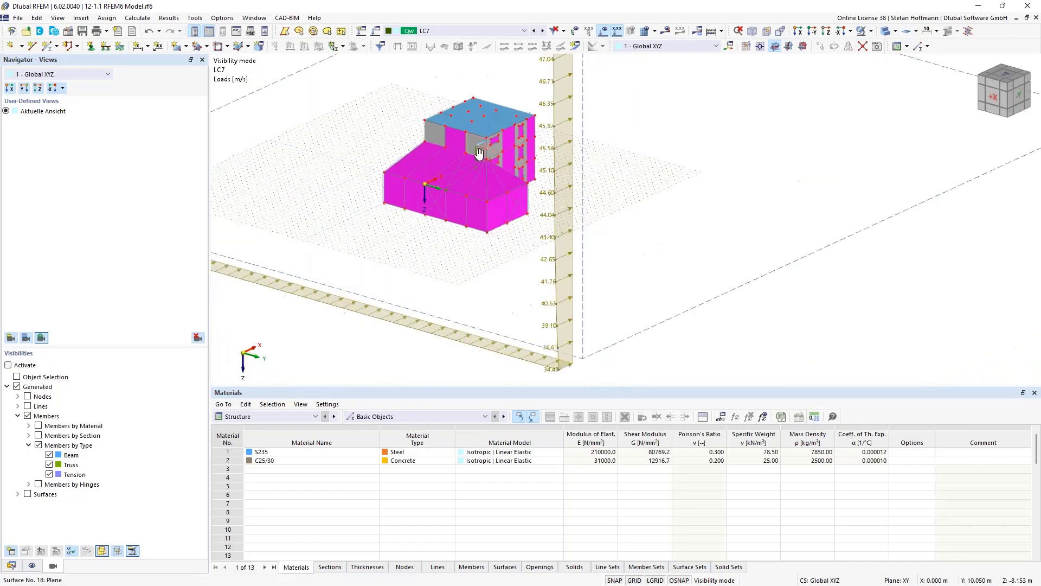
middle_click_drag(511, 203, 519, 220)
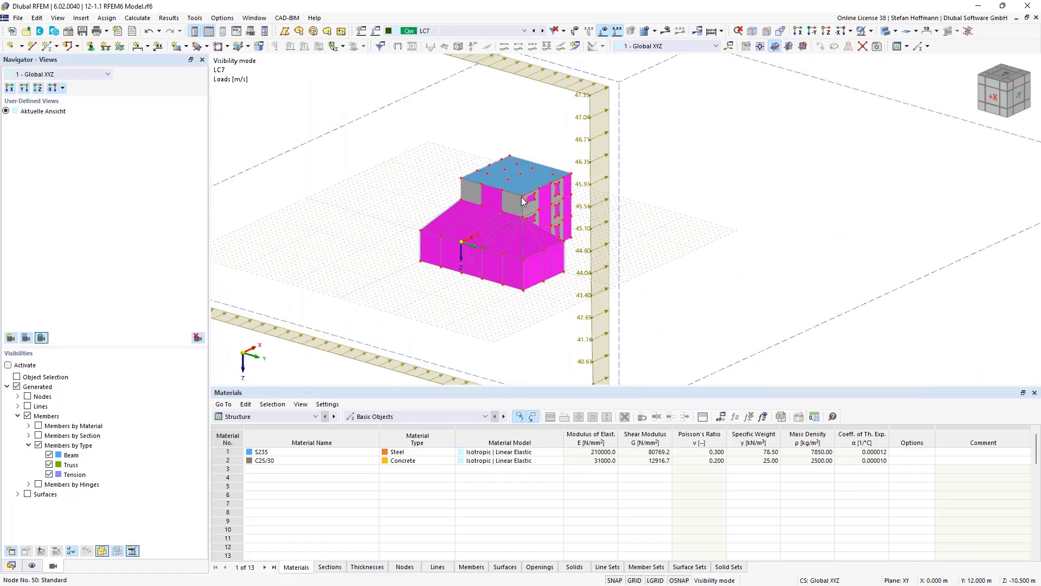
Copy wind load case LC7 to LC8 with a wind direction of -45°, and compare the wind tunnels of both load cases
left_click(13, 566)
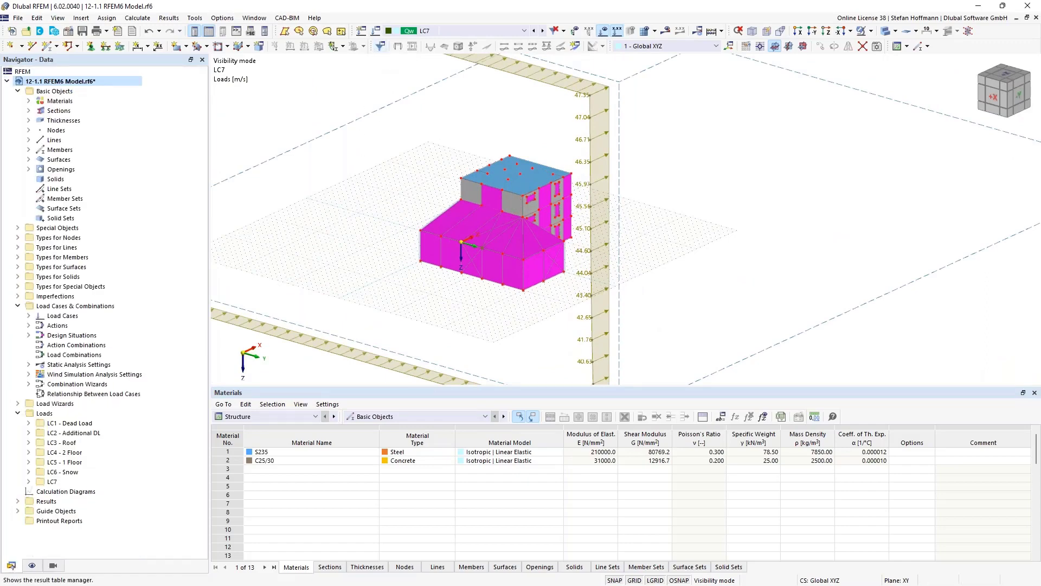
left_click(374, 33)
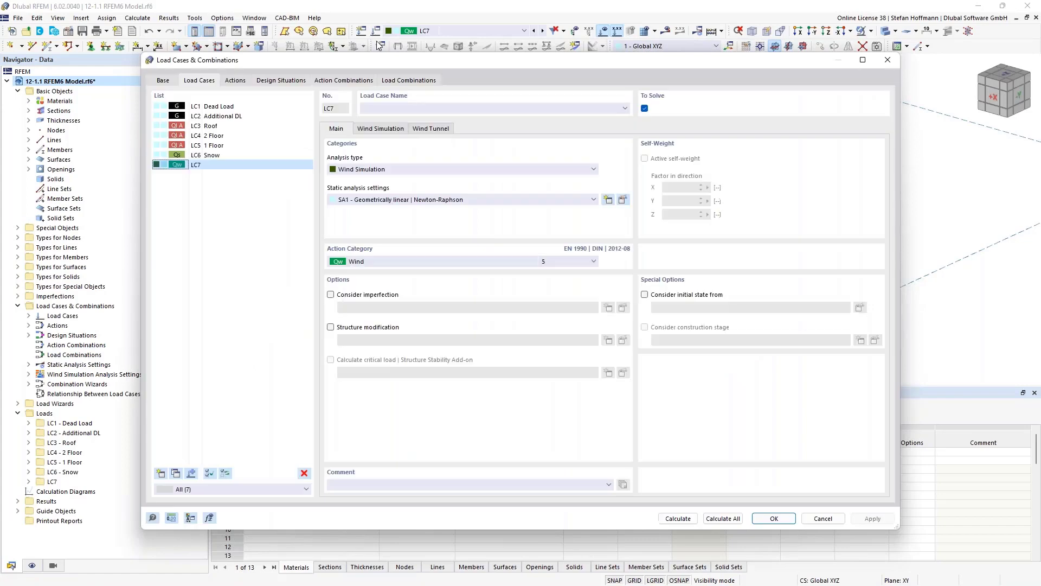
left_click(172, 476)
left_click(387, 130)
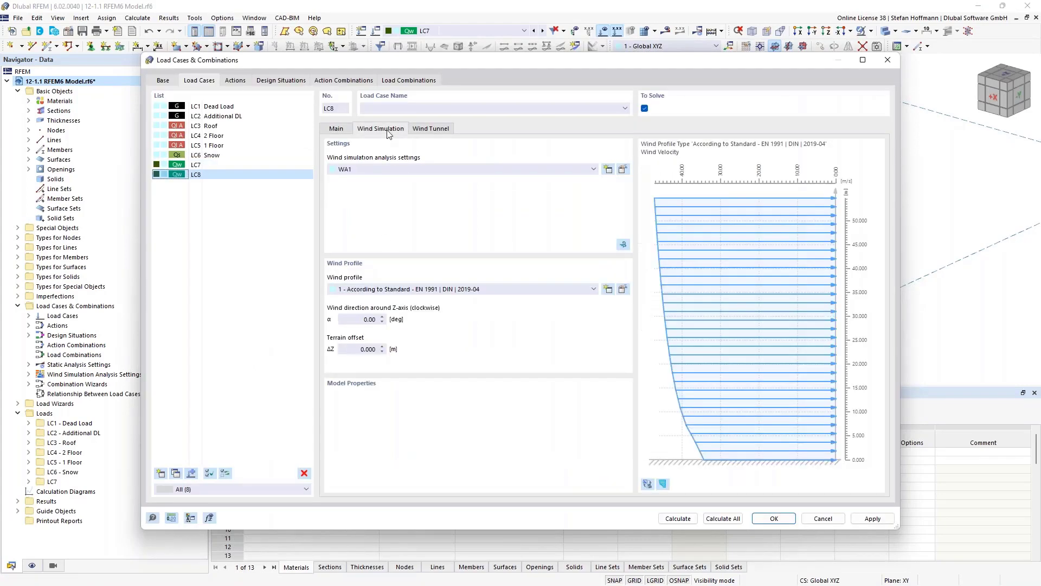
double_click(361, 319)
type("-45")
left_click(781, 522)
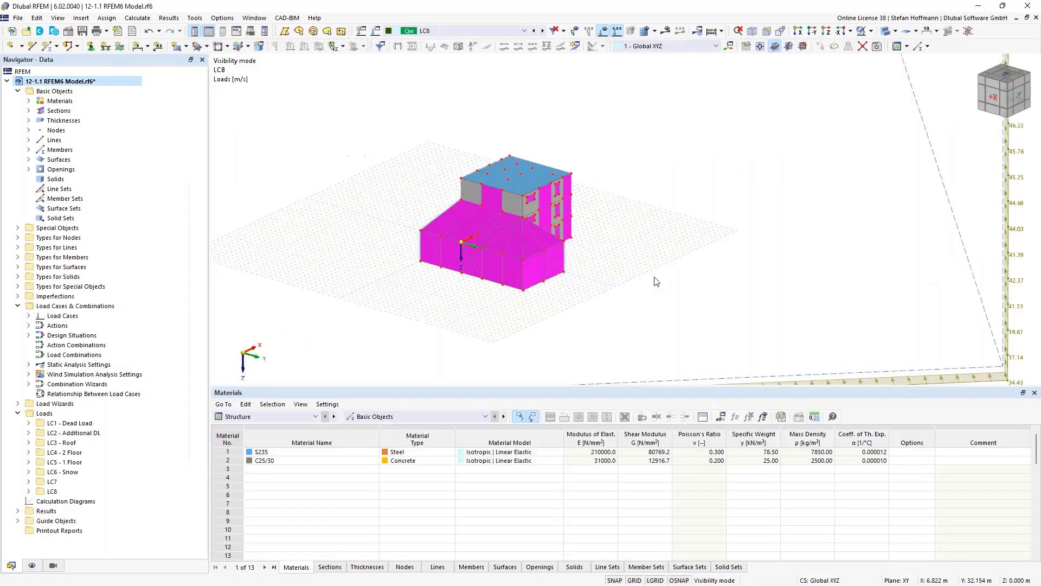
scroll(656, 281, "down", 3)
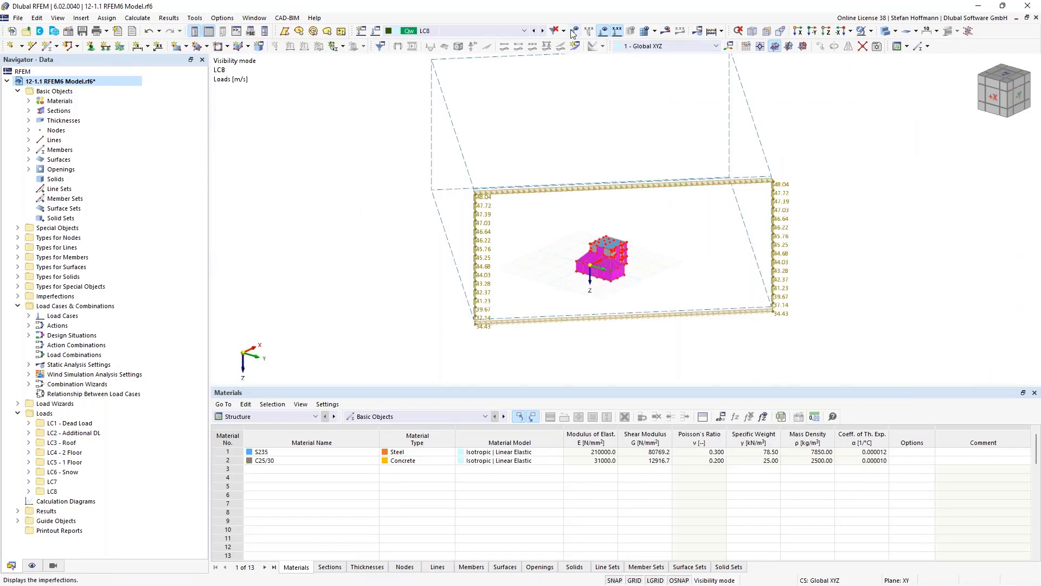
left_click(535, 31)
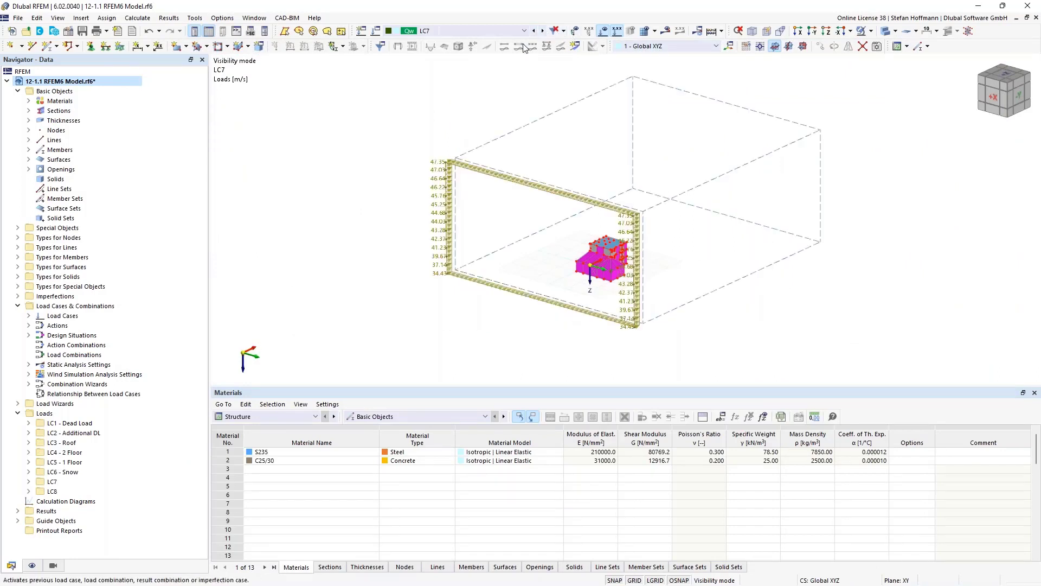
Start a new wind simulation load wizard with uniform wind directions using WA1 and wind profile 1, and examine its list of load cases
left_click(29, 384)
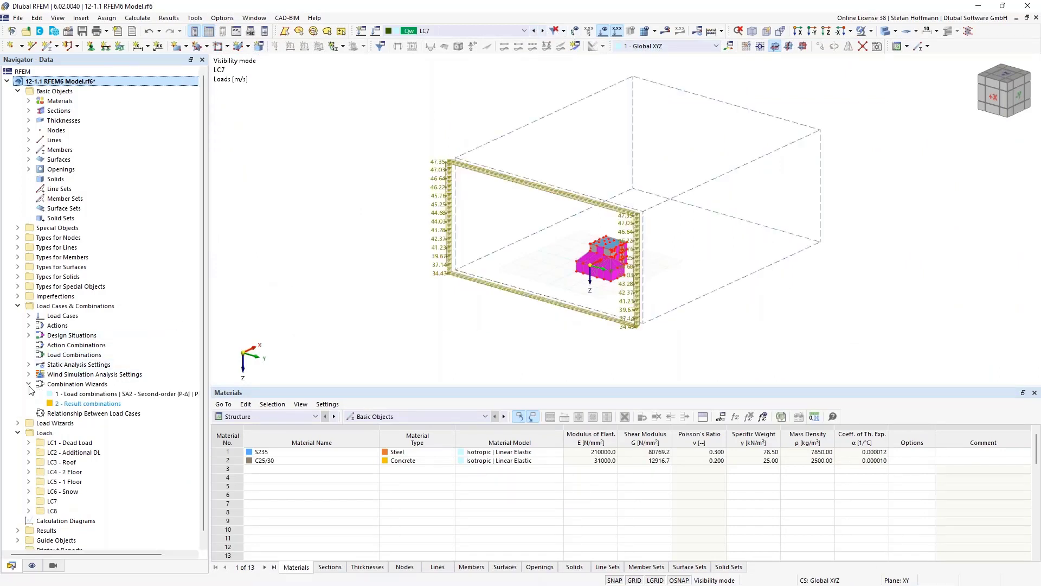
left_click(18, 423)
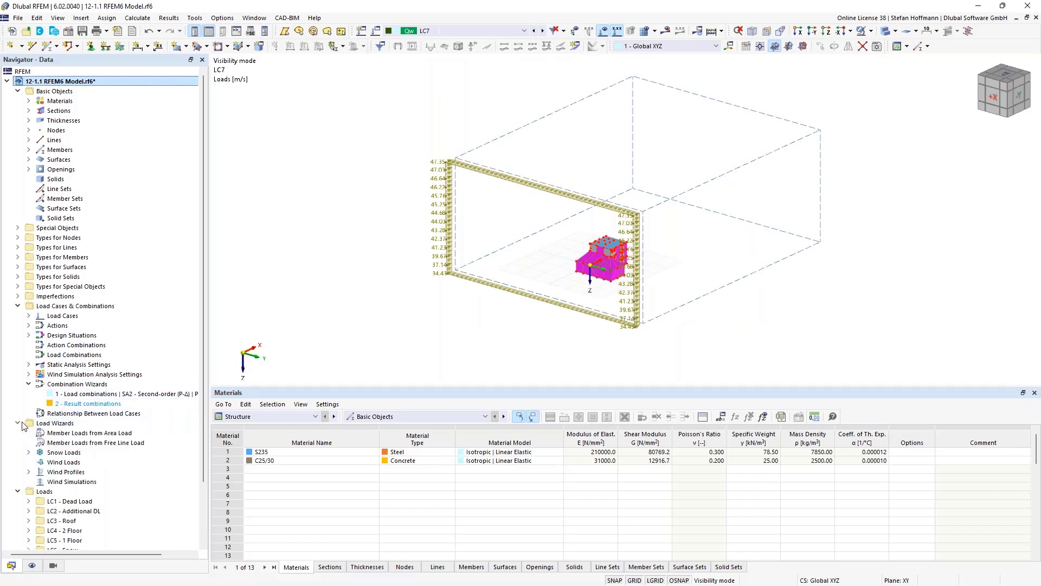
right_click(68, 482)
left_click(124, 378)
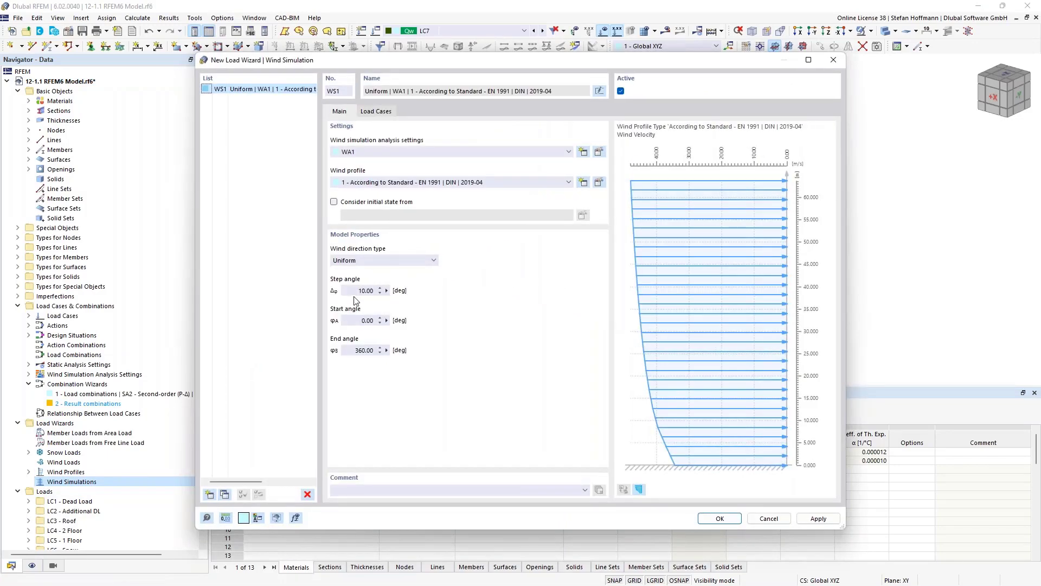
left_click(362, 291)
left_click(376, 111)
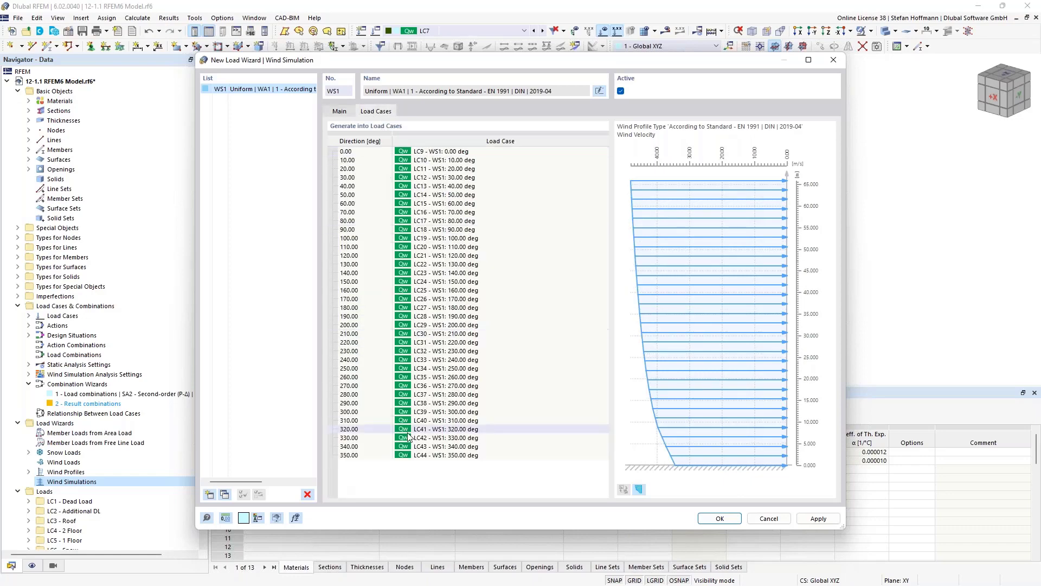
Set the wind simulation wizard's step angle to 45°, check the load cases per direction, and generate them
left_click(340, 112)
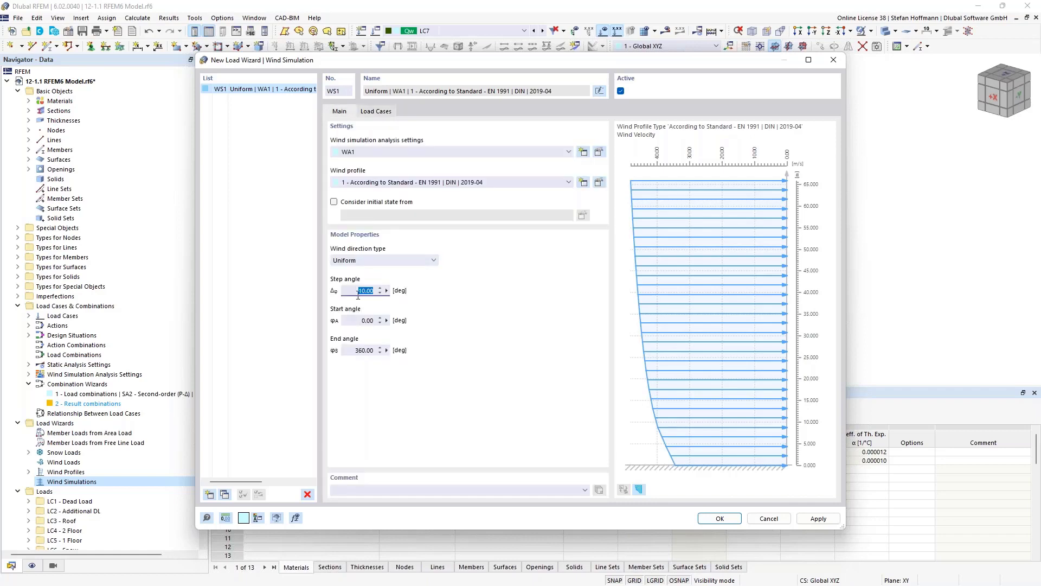
type("45")
left_click(375, 111)
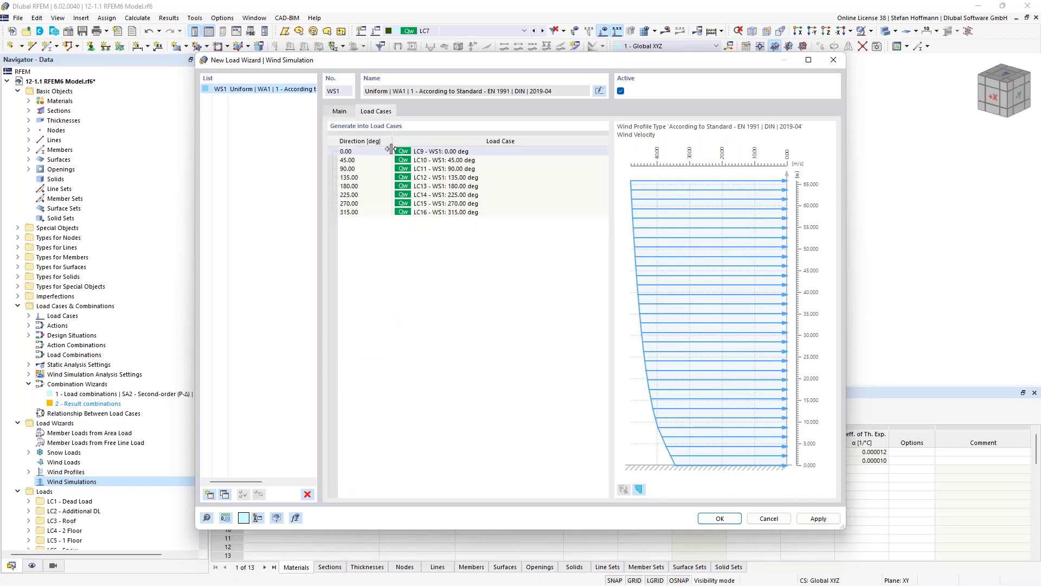
left_click(719, 517)
Review the generated wind load cases LC9 to LC16 in the load case list, select them all, and close the list with confirmation
left_click(375, 30)
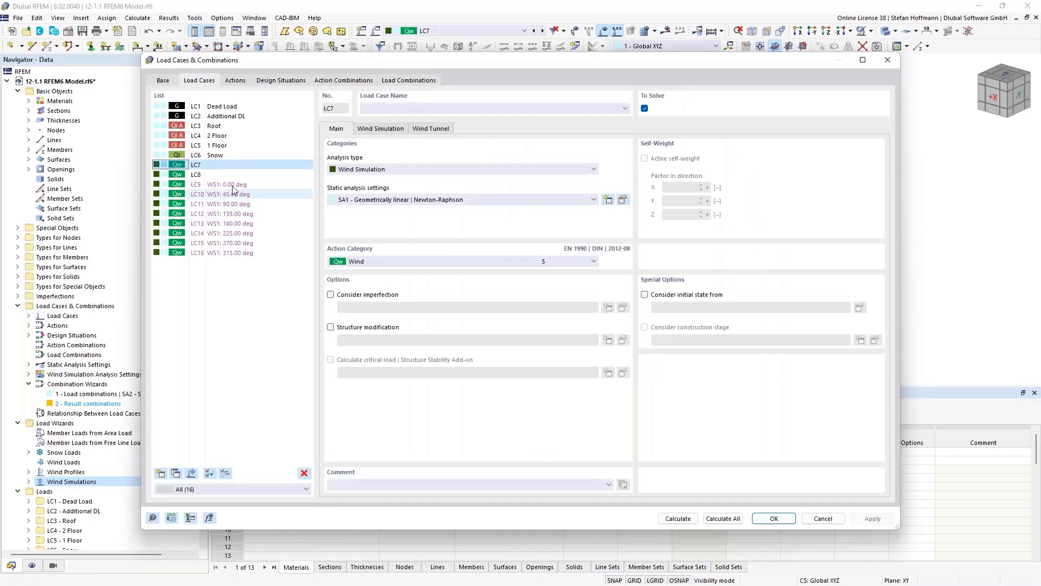
left_click(230, 184)
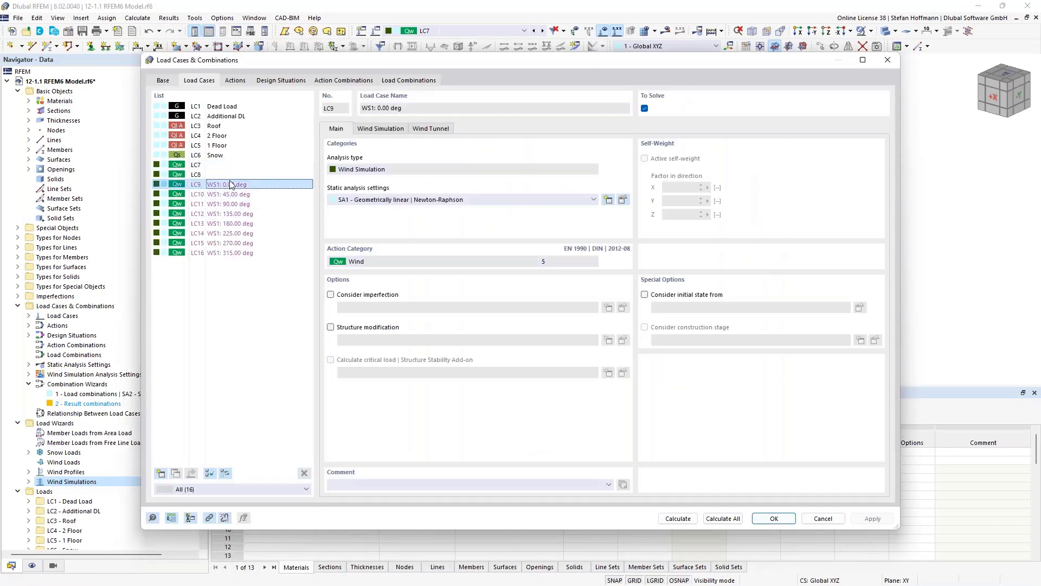
left_click(235, 252, "shift")
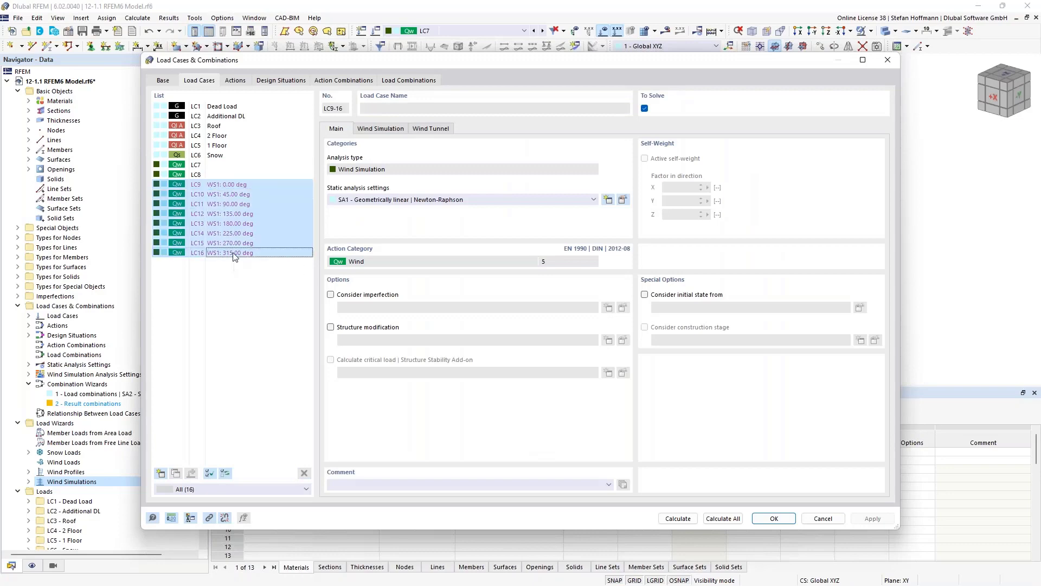
left_click(774, 518)
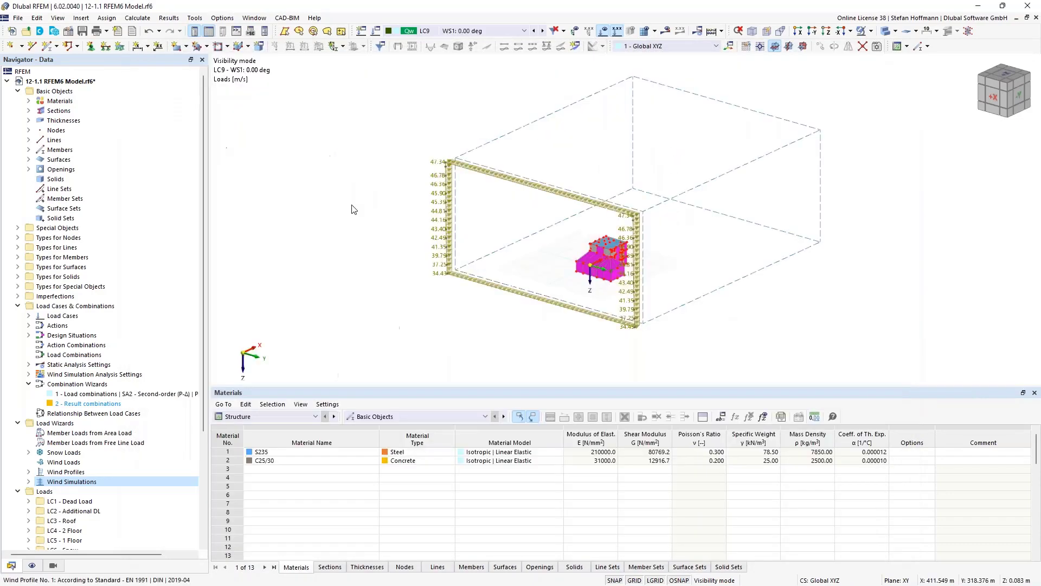
Create printout report 1 with the default report items, open it from the project's printout reports, and minimise the report window
left_click(118, 31)
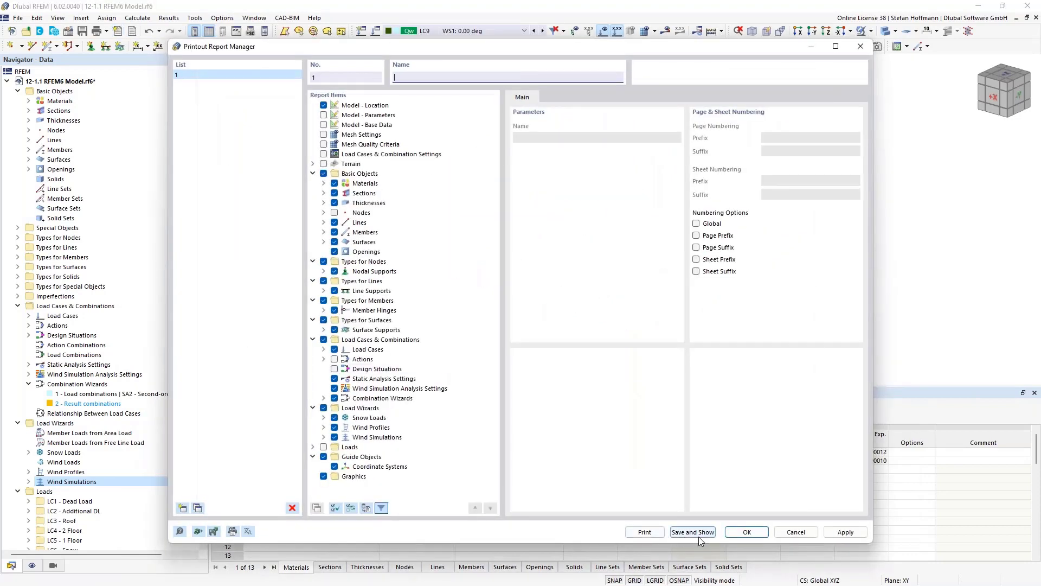
left_click(745, 533)
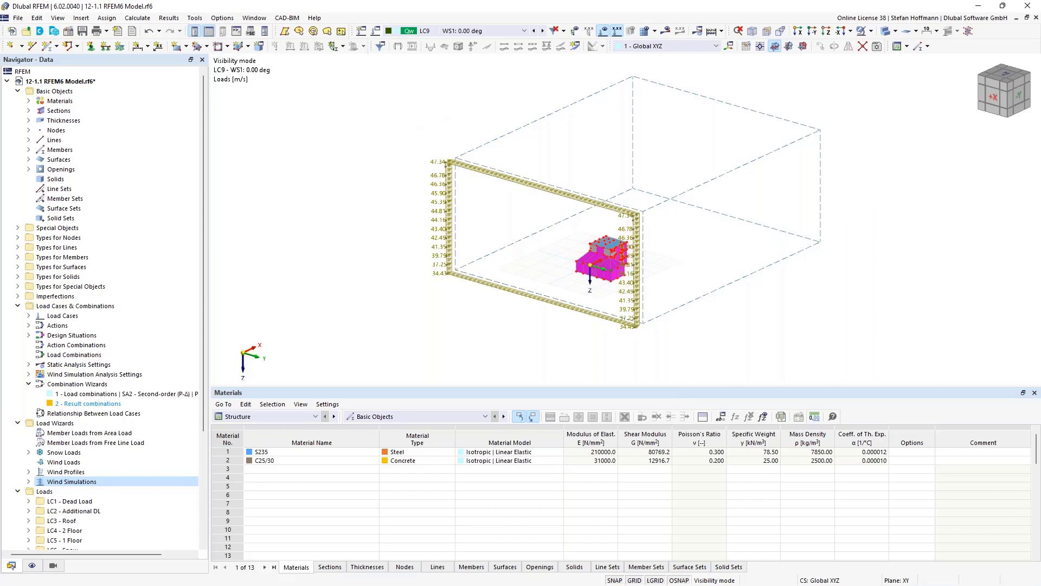
left_click(17, 305)
scroll(76, 405, "down", 1)
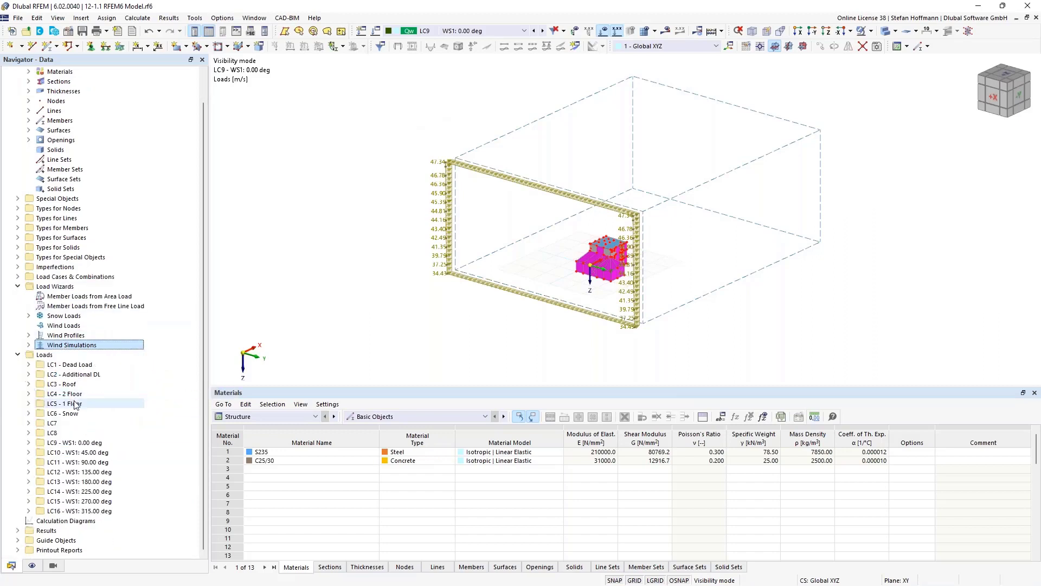
left_click(17, 550)
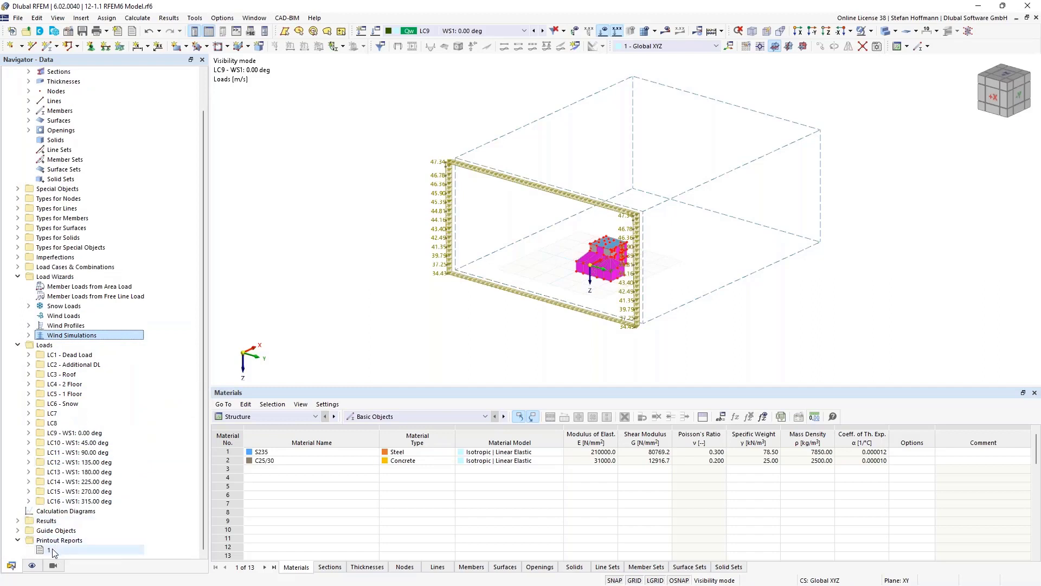
double_click(52, 550)
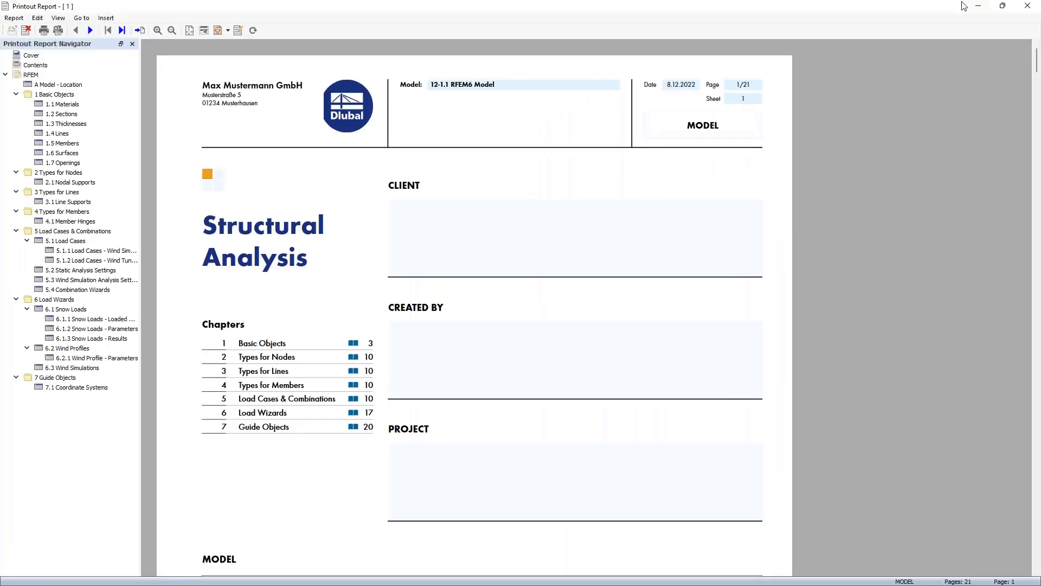
left_click(977, 6)
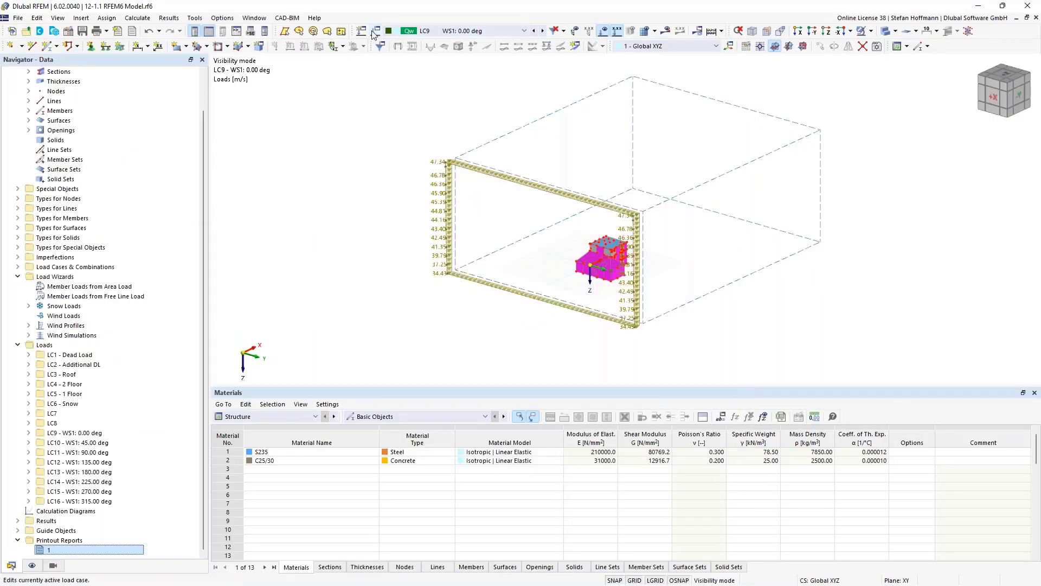
Send the wind profile 1 graphic from LC9's wind simulation settings to printout report 1, then save and show the report
left_click(376, 31)
left_click(381, 129)
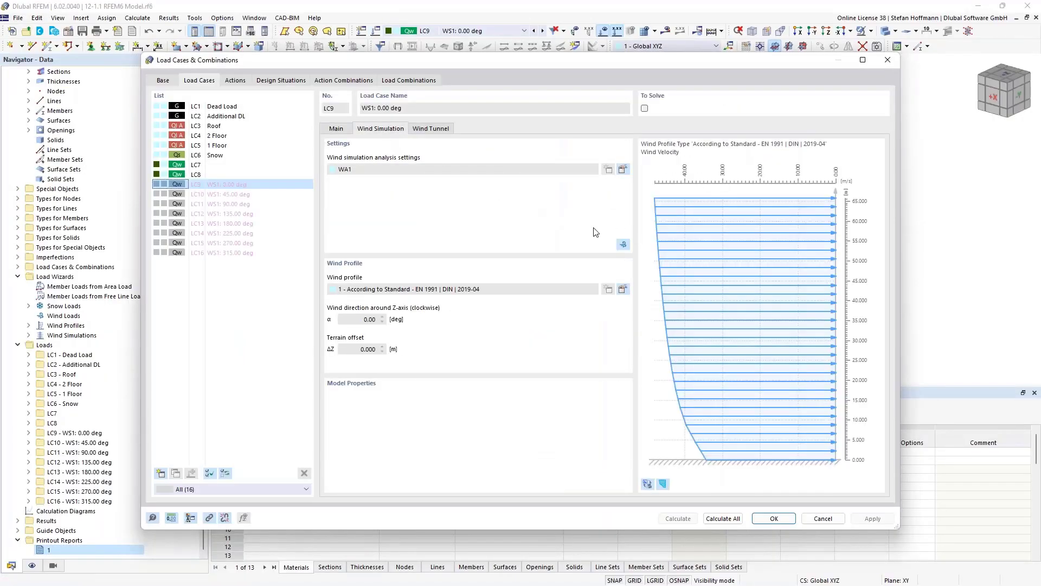
left_click(623, 290)
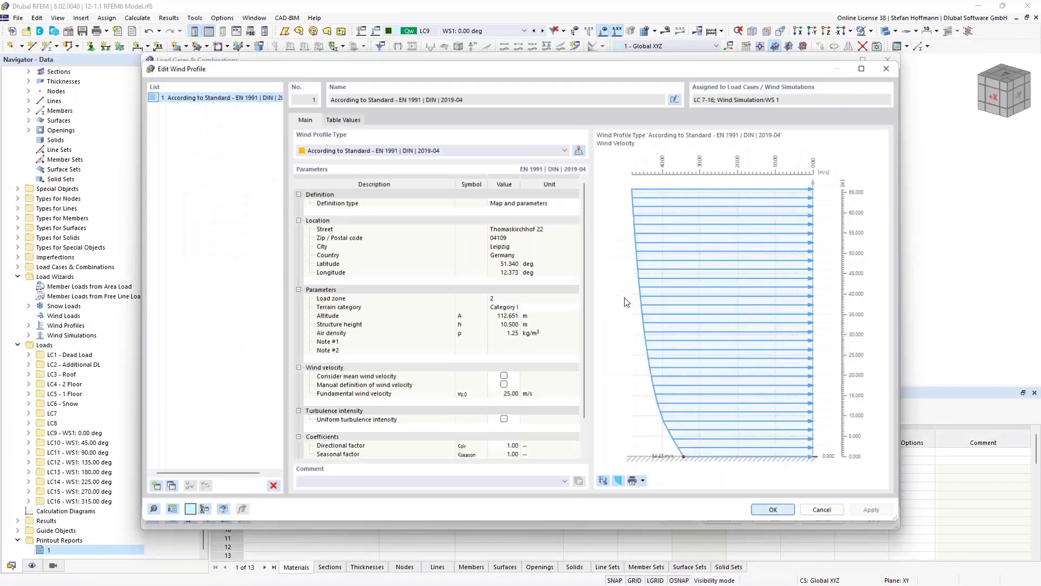
left_click(644, 482)
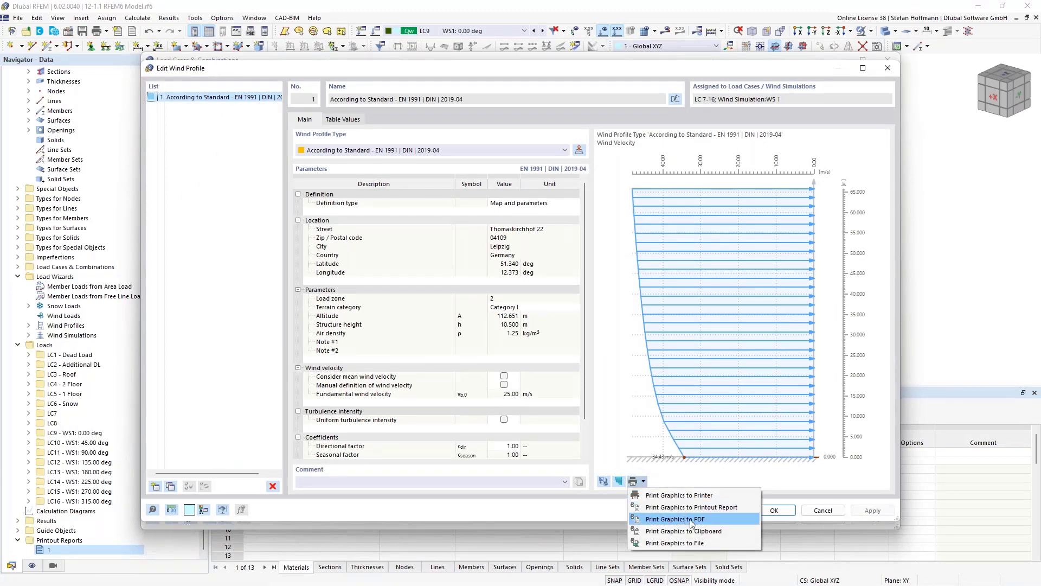
left_click(715, 507)
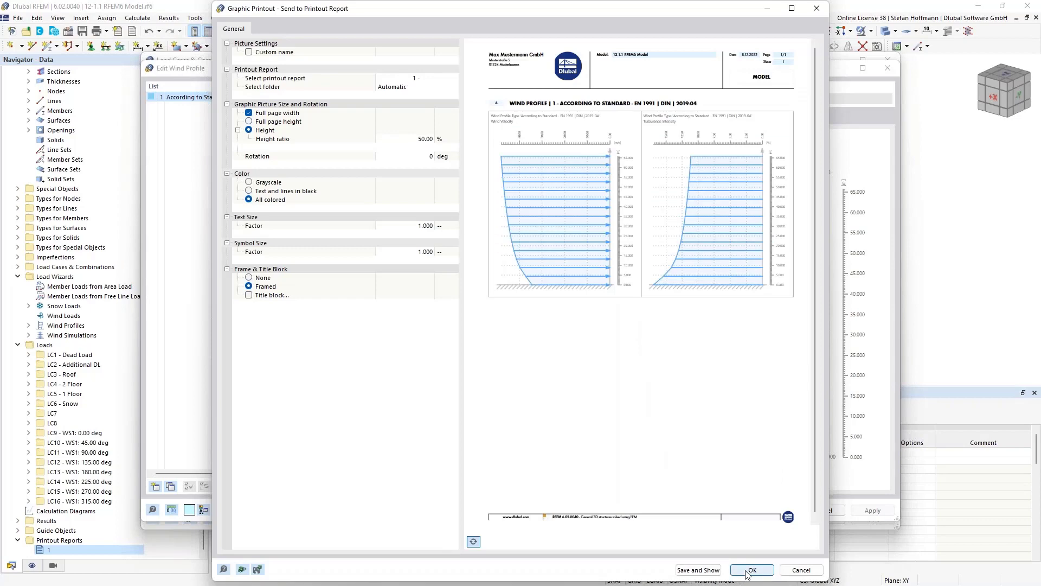
left_click(719, 571)
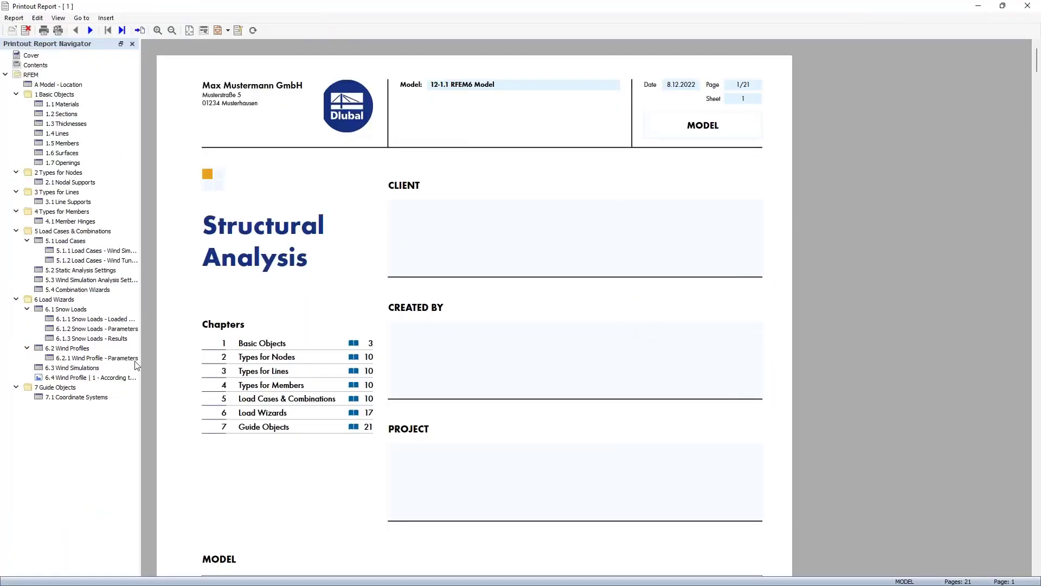
View the wind profile graphic in the report's load wizards chapter, then close the report, wind profile and load case dialogs
left_click(97, 377)
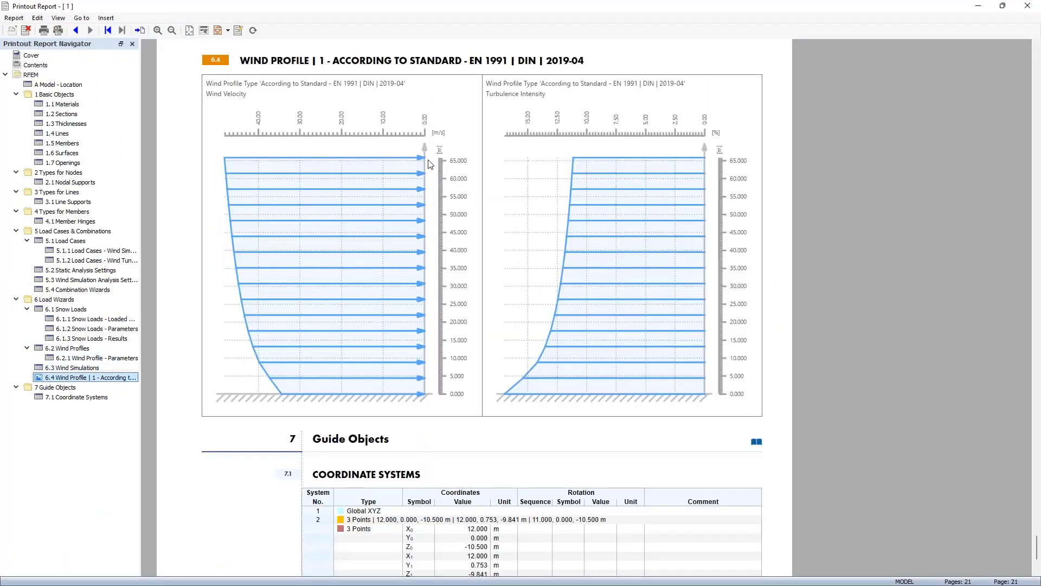
left_click(1027, 6)
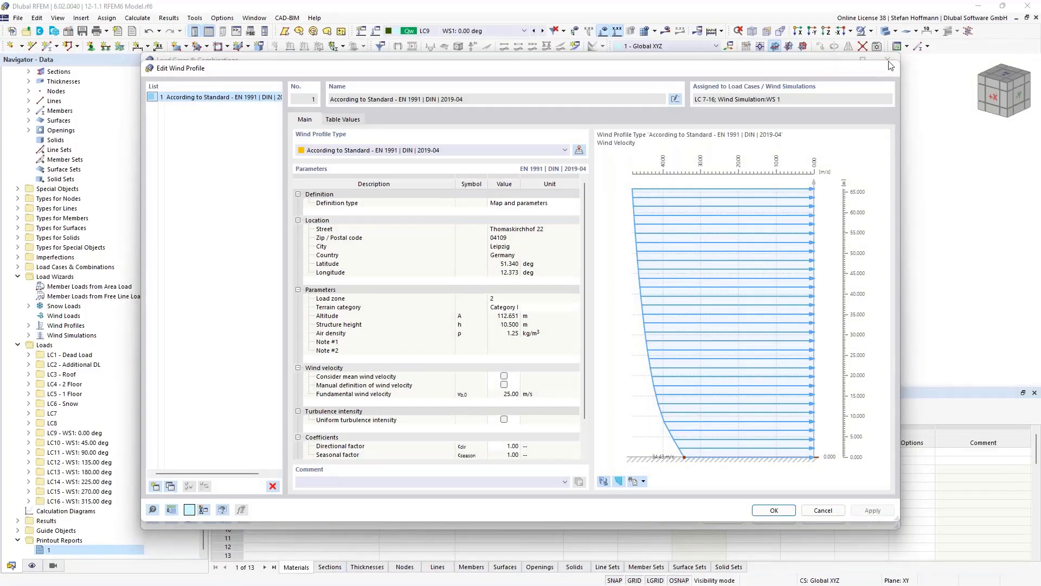
left_click(889, 66)
left_click(888, 61)
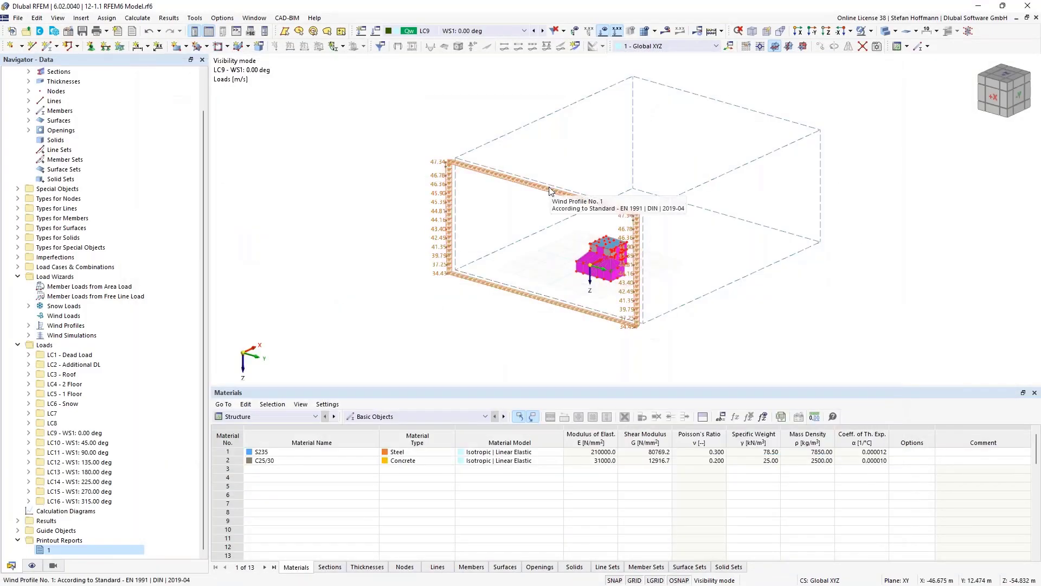
Open the model 12-1.2 RFEM6 Model_mE.rf6 and hide the load display around the building
left_click(25, 31)
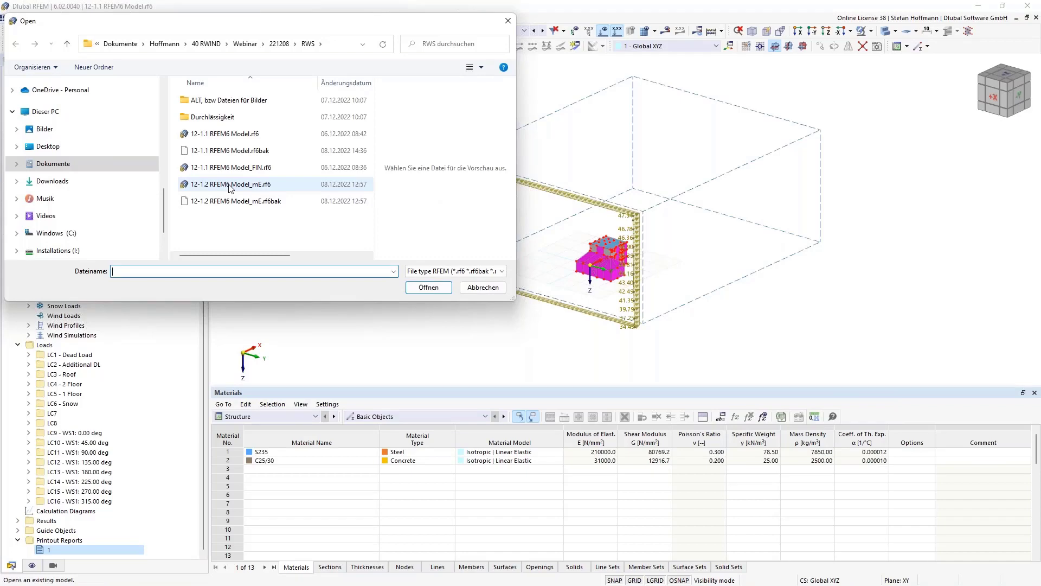
double_click(229, 185)
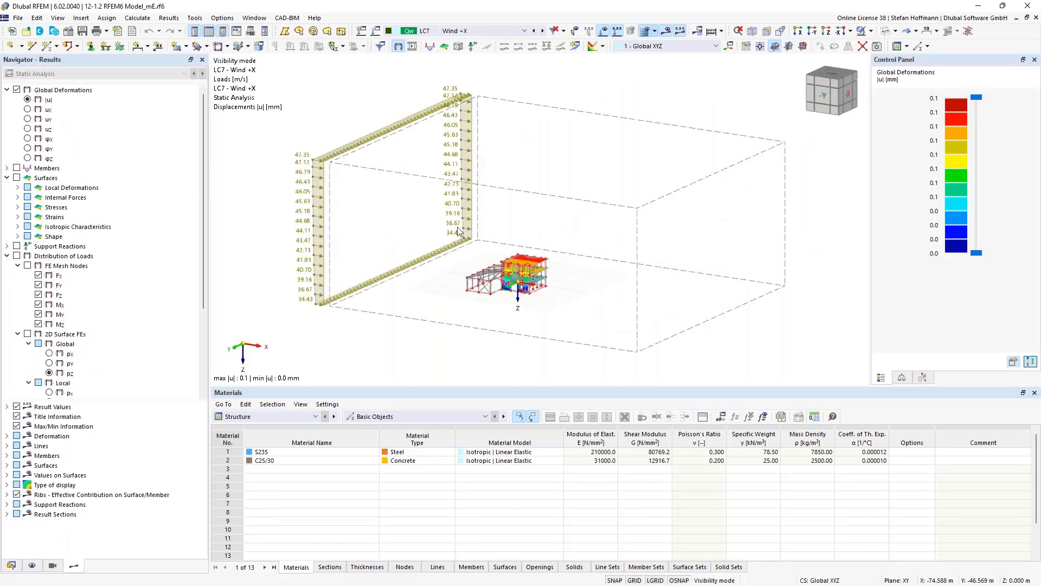
scroll(526, 274, "up", 5)
middle_click_drag(525, 274, 524, 145, "ctrl")
left_click(604, 32)
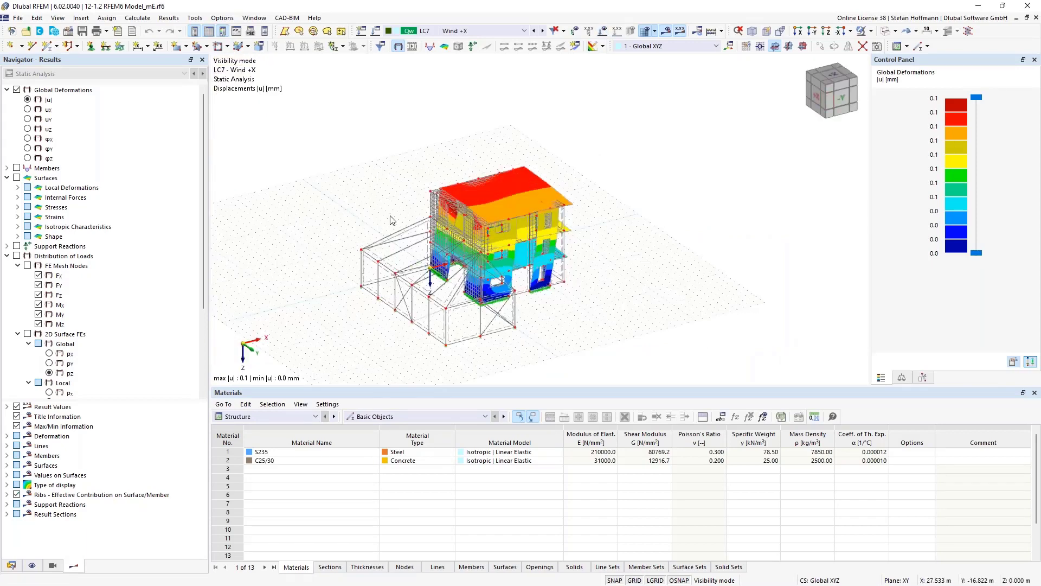
Display the distribution of loads for LC7 as the RWIND wind load with local pz on the building surfaces
scroll(103, 325, "down", 4)
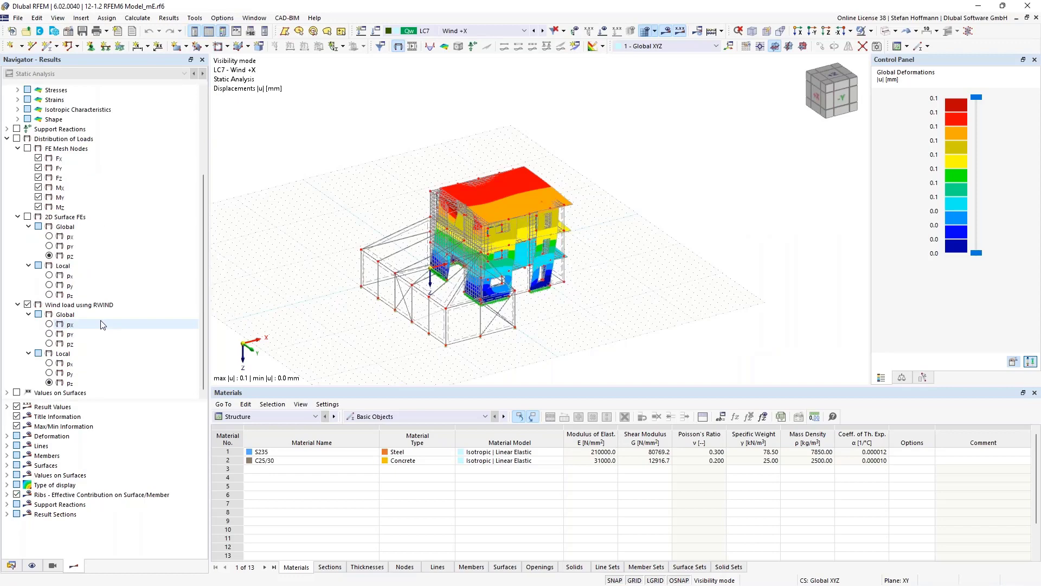
left_click(17, 139)
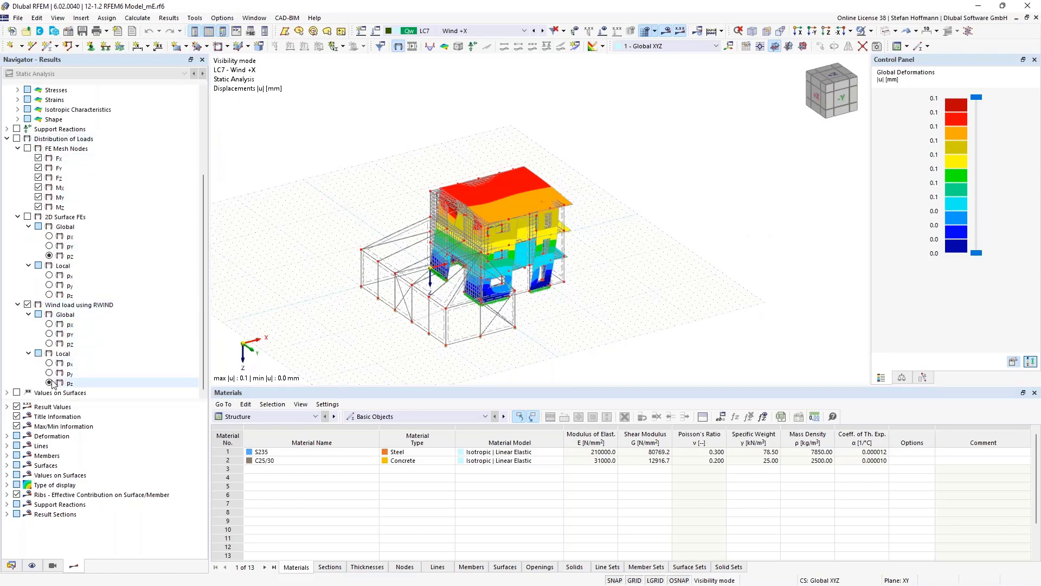
left_click(71, 140)
middle_click_drag(488, 206, 556, 217, "ctrl")
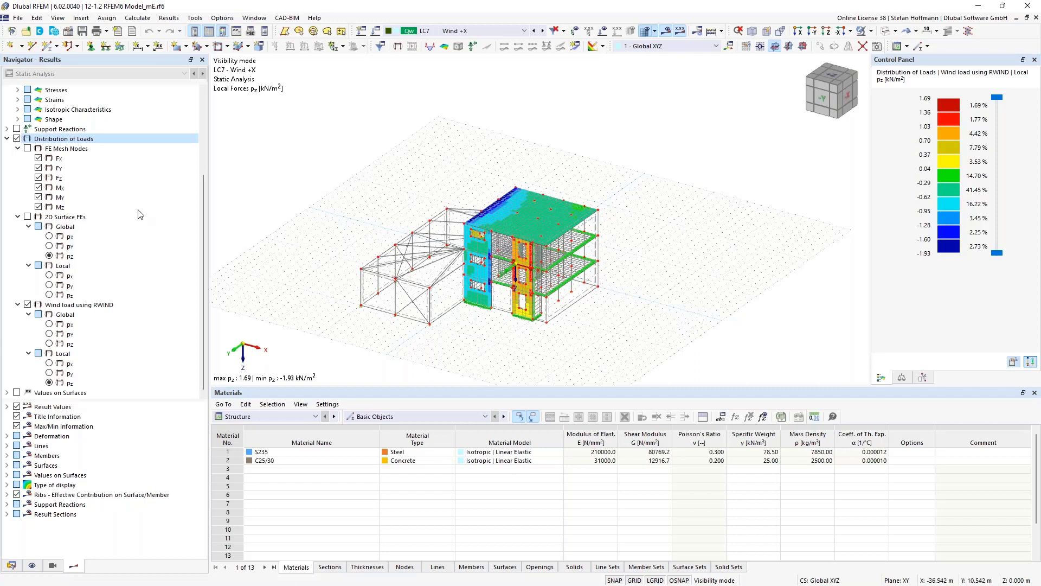
Cancel visibility mode and display the global deformations |u| of LC7, examining the most deformed member of the annex frame
scroll(155, 220, "up", 4)
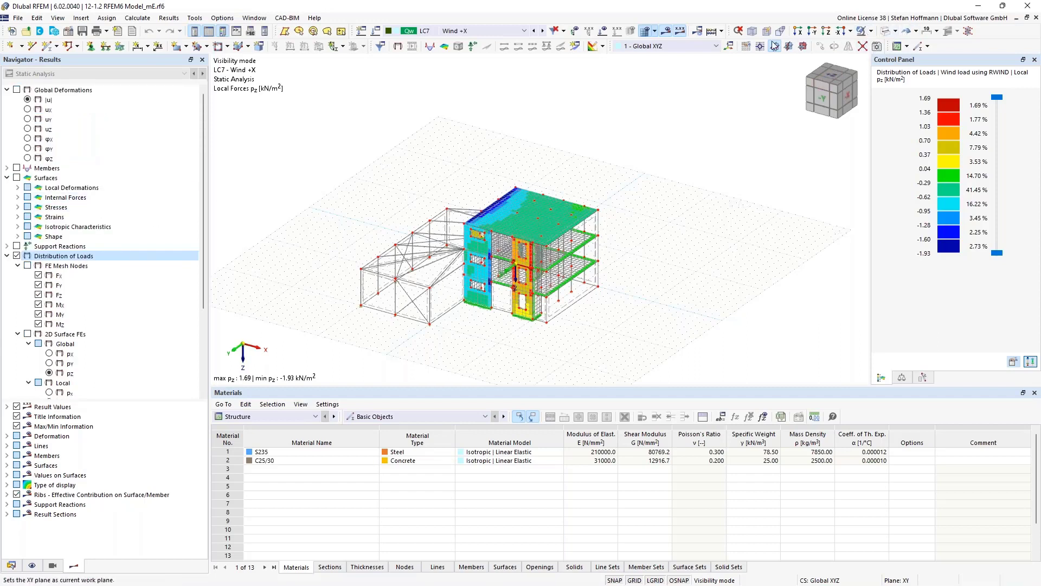
left_click(871, 32)
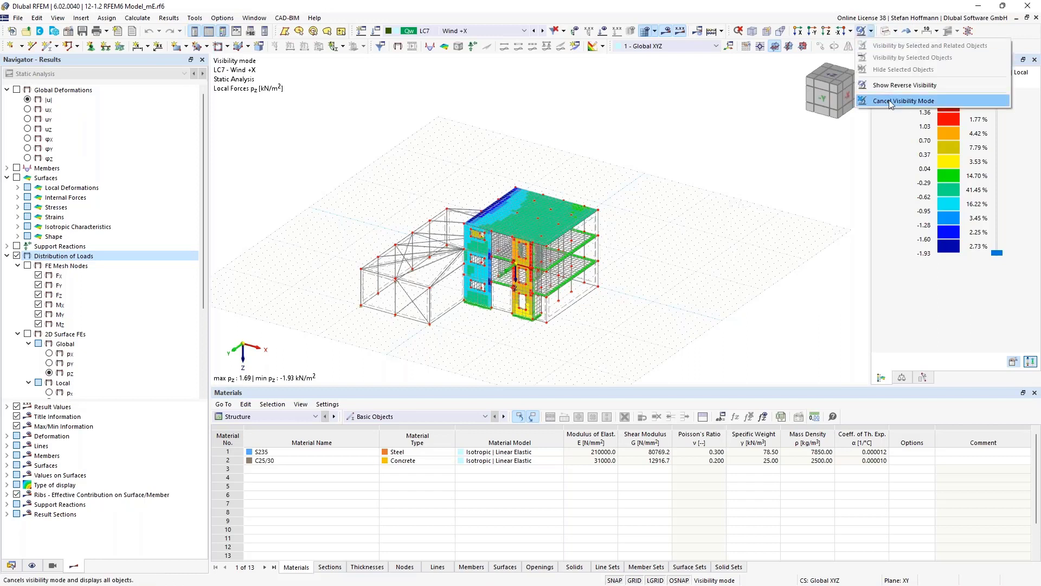
left_click(903, 101)
left_click(7, 168)
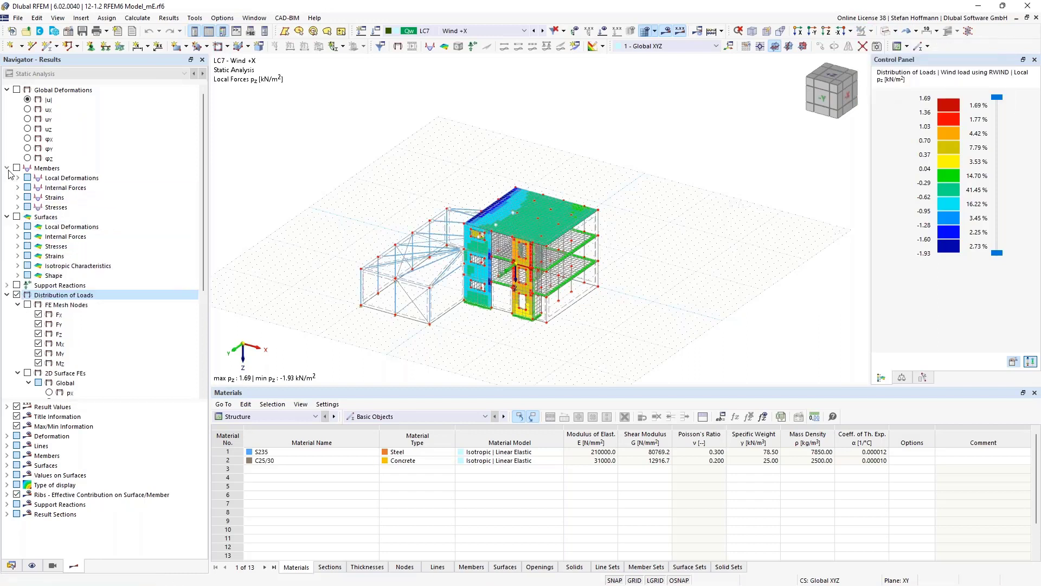
left_click(28, 99)
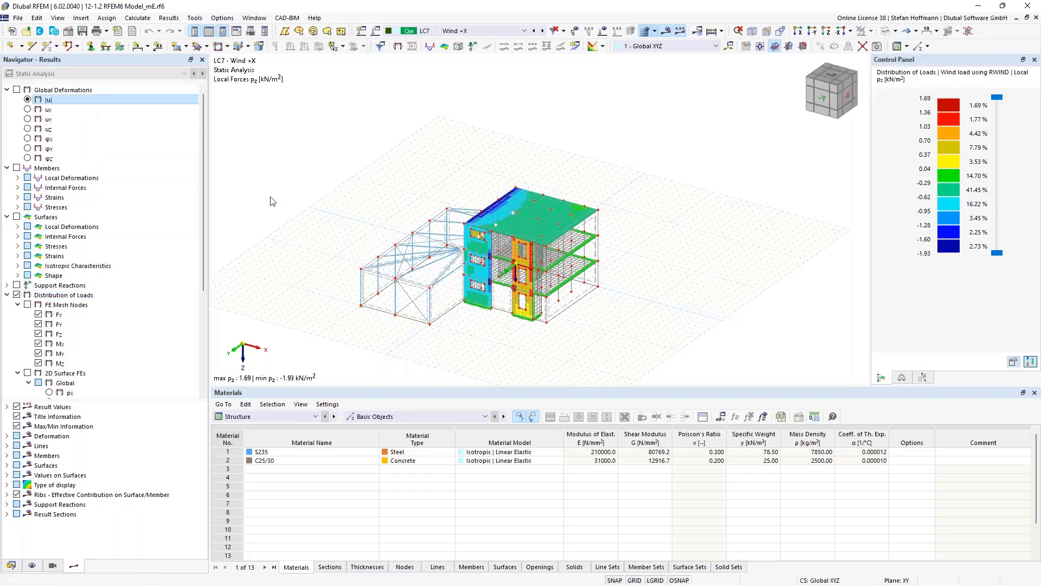
middle_click_drag(304, 230, 408, 271, "ctrl")
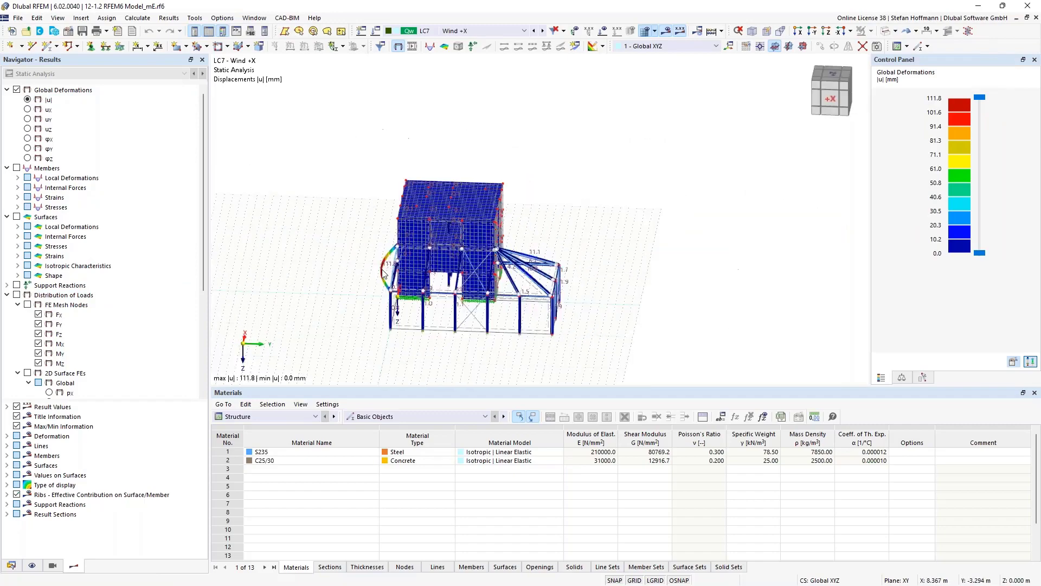
scroll(404, 280, "up", 6)
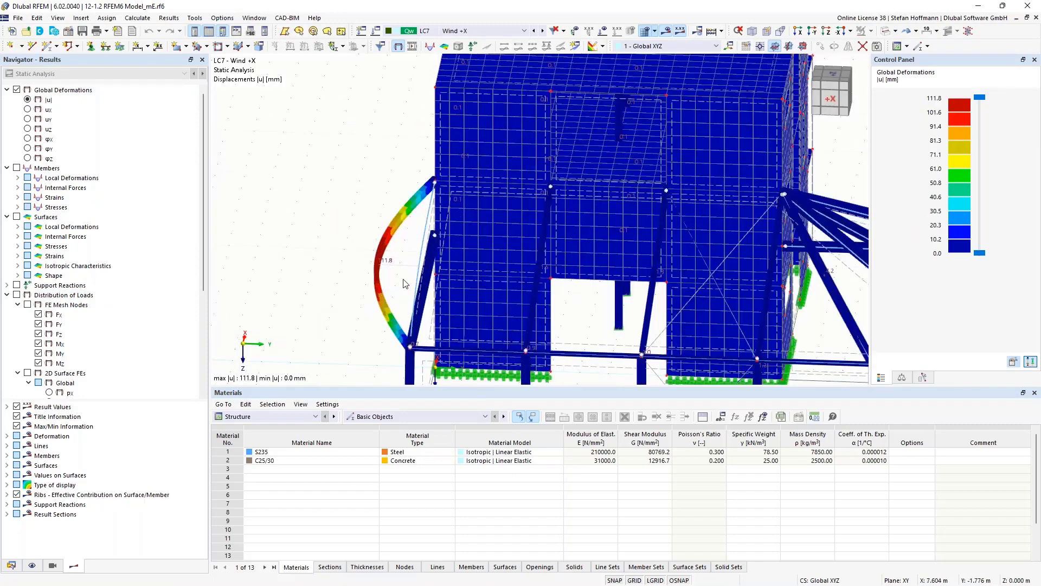
scroll(436, 271, "down", 6)
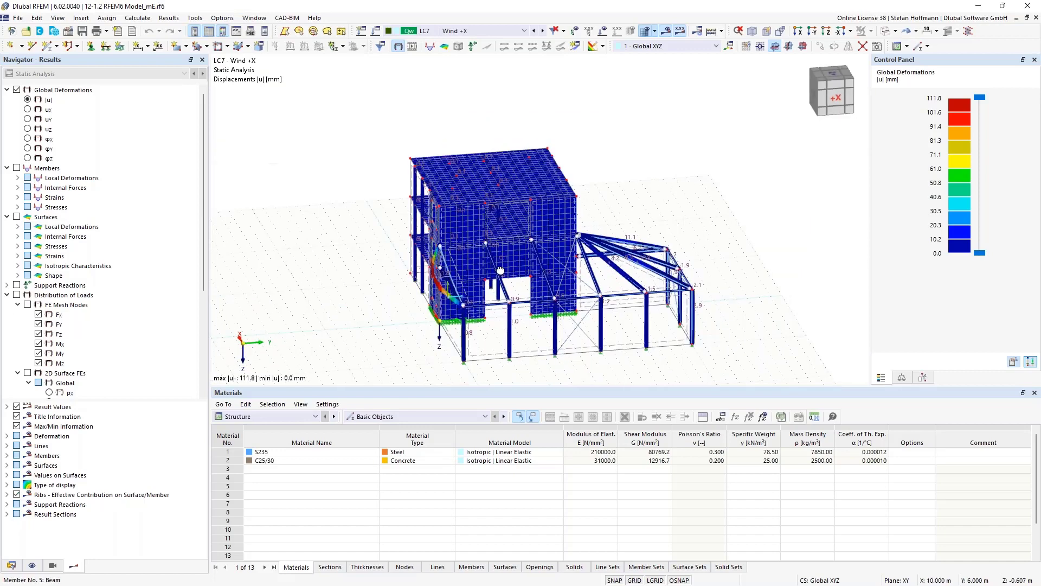
middle_click_drag(500, 270, 542, 274, "ctrl")
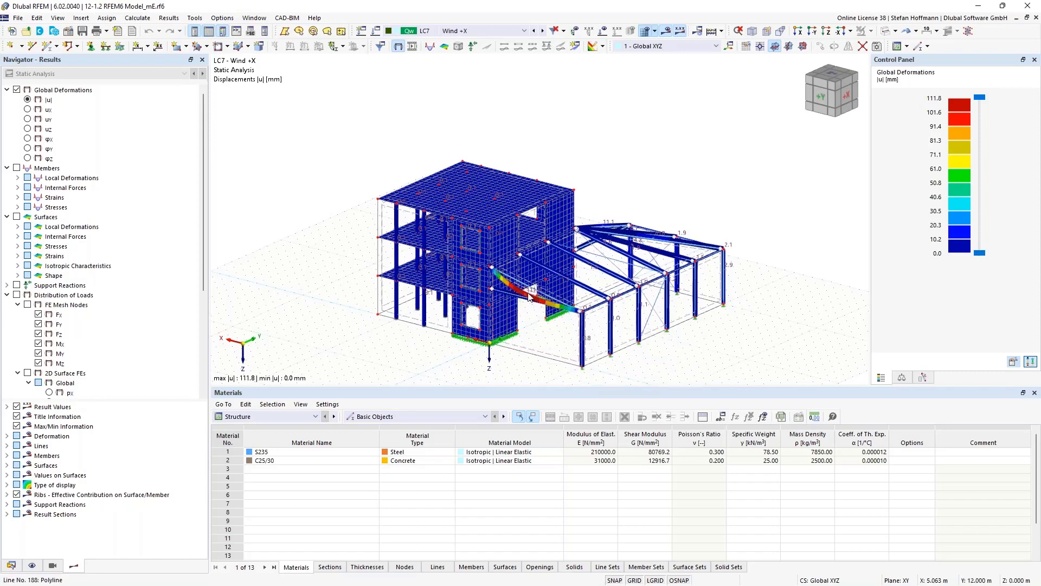
Display the member shear forces Vz for LC7 and inspect the diagrams on the annex frame in front and isometric views
left_click(18, 237)
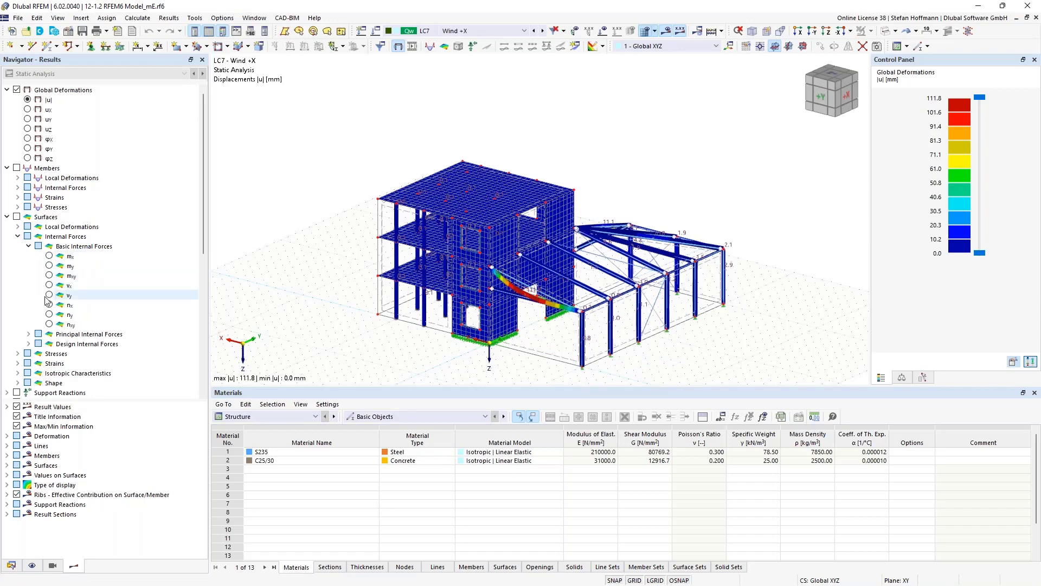
left_click(18, 188)
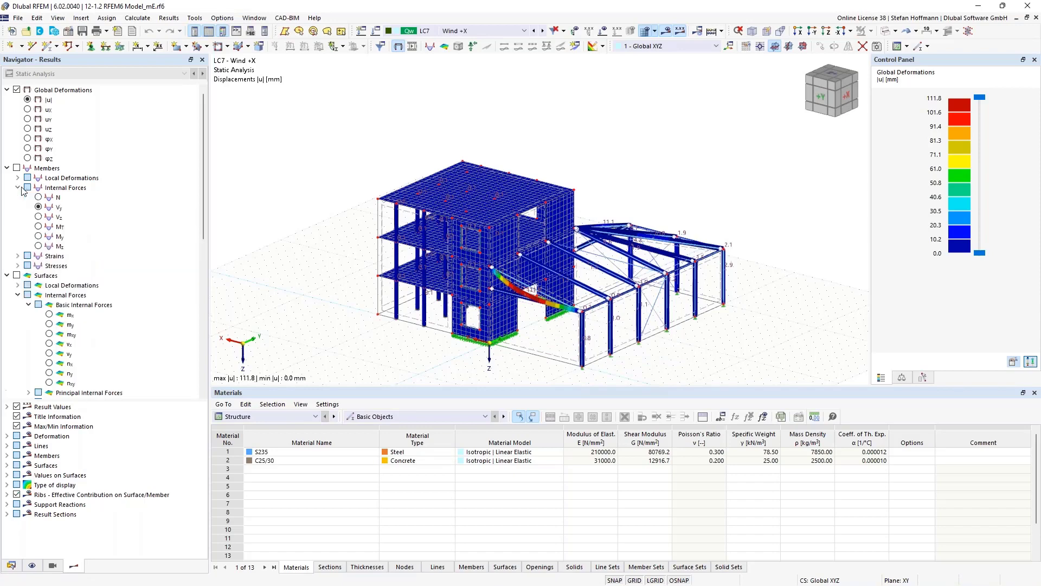
left_click(38, 217)
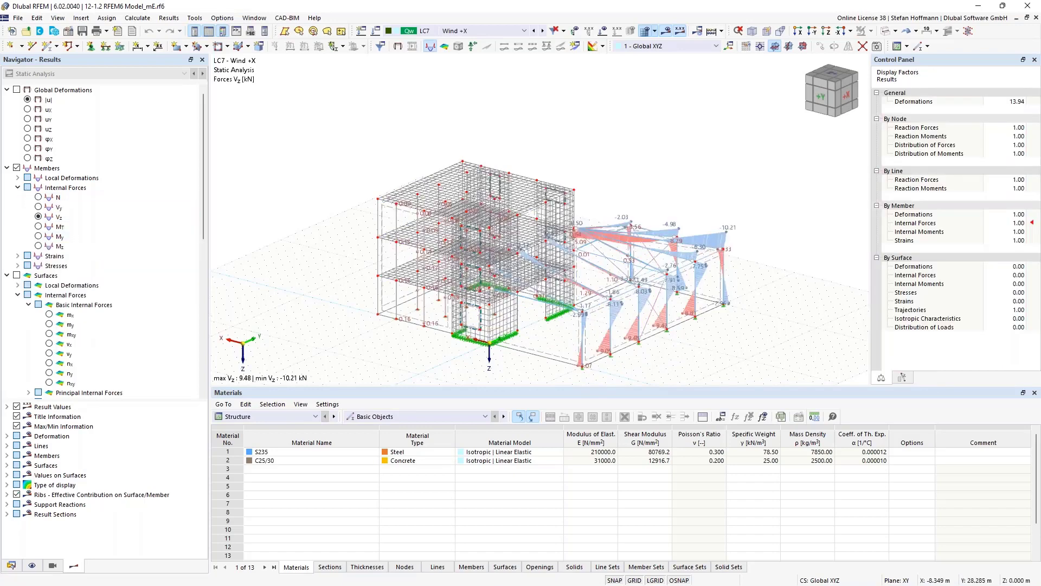
key("ctrl+2")
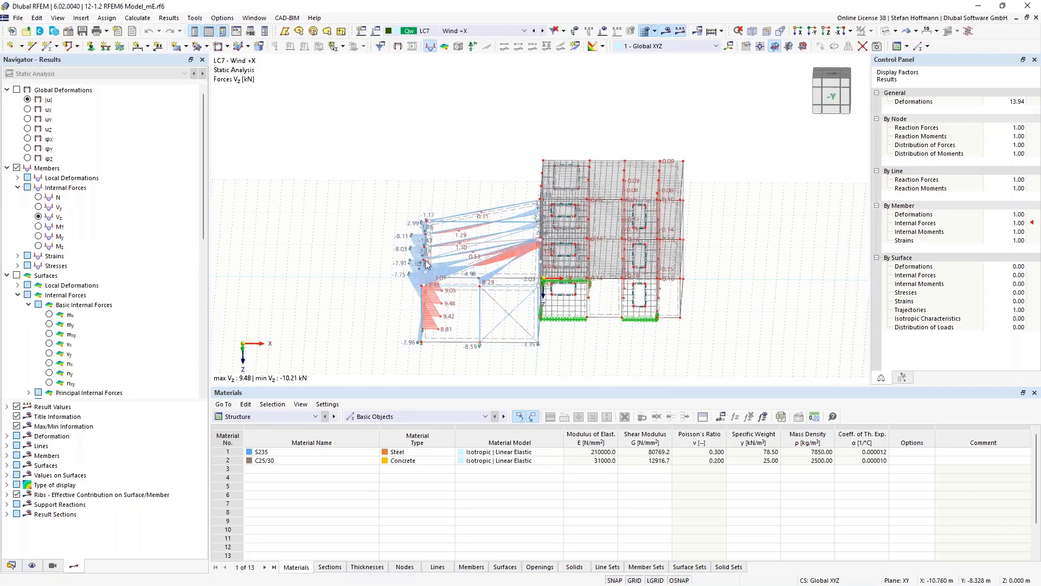
key("ctrl+7")
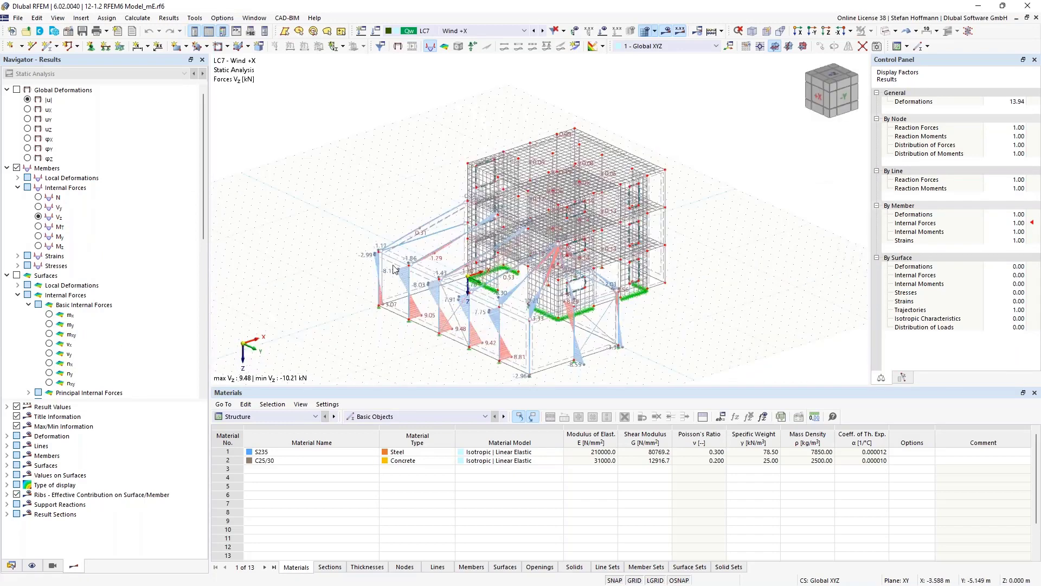
scroll(446, 323, "up", 3)
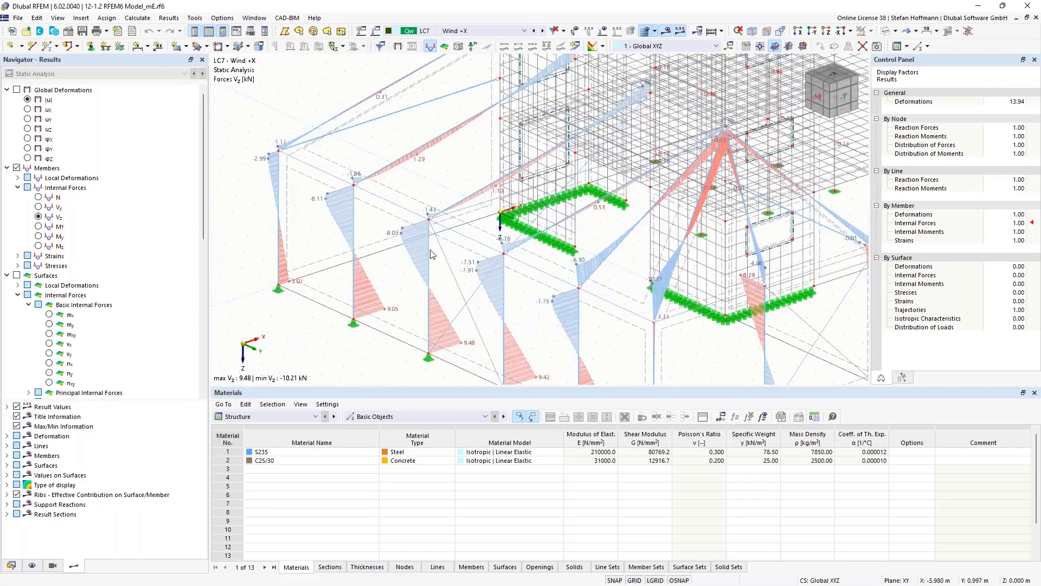
scroll(450, 274, "down", 3)
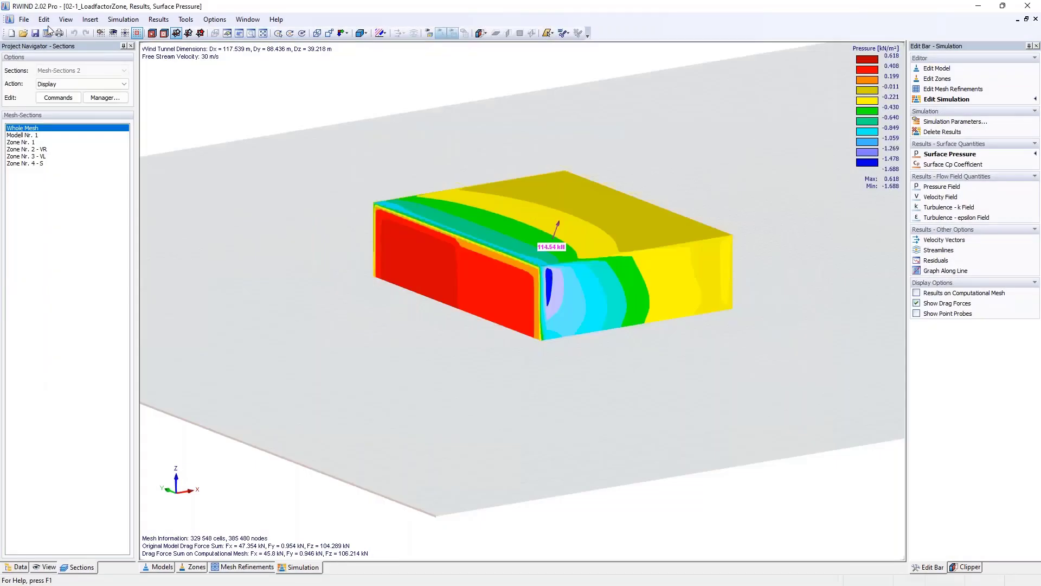
Check the file and print commands in RWIND for the 02-1_LoadfactorZone project and return to the RFEM model
left_click(24, 19)
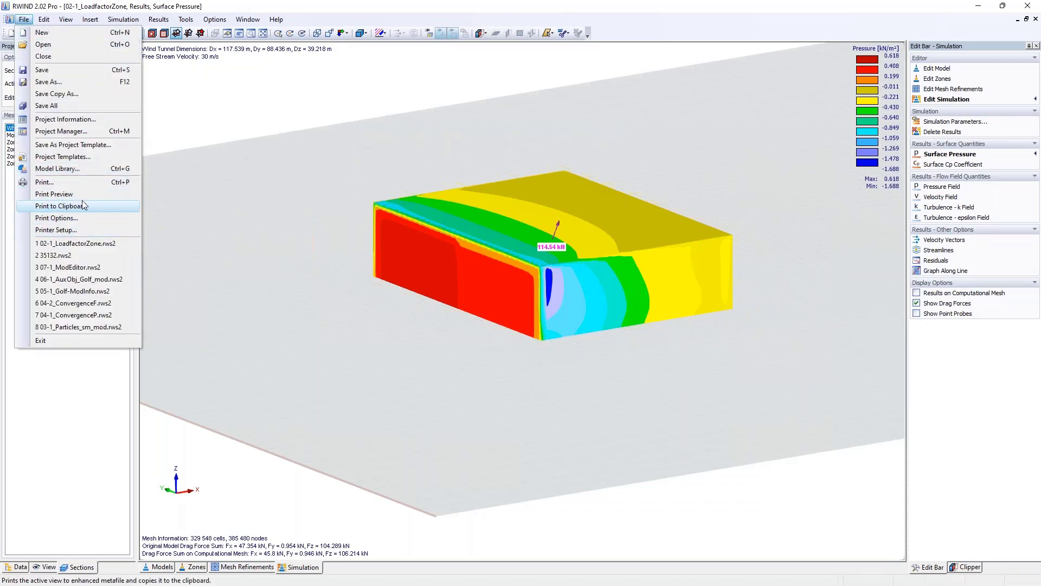
left_click(292, 136)
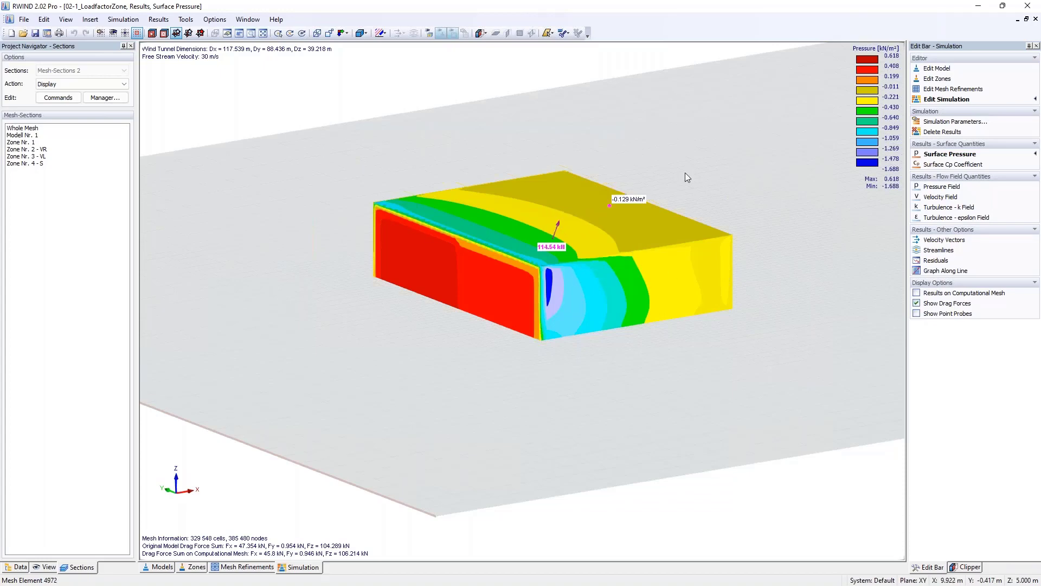
left_click(978, 5)
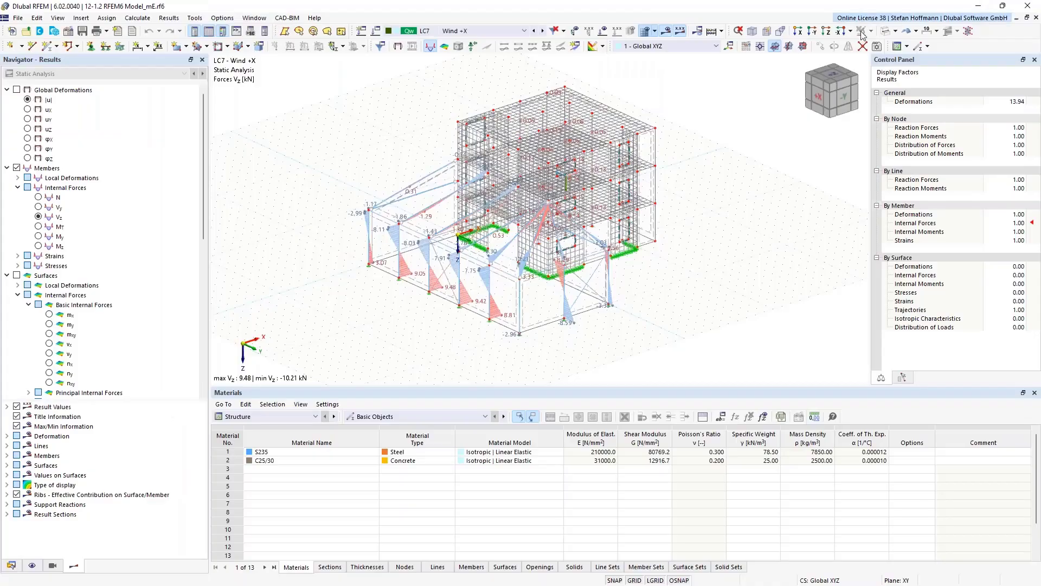